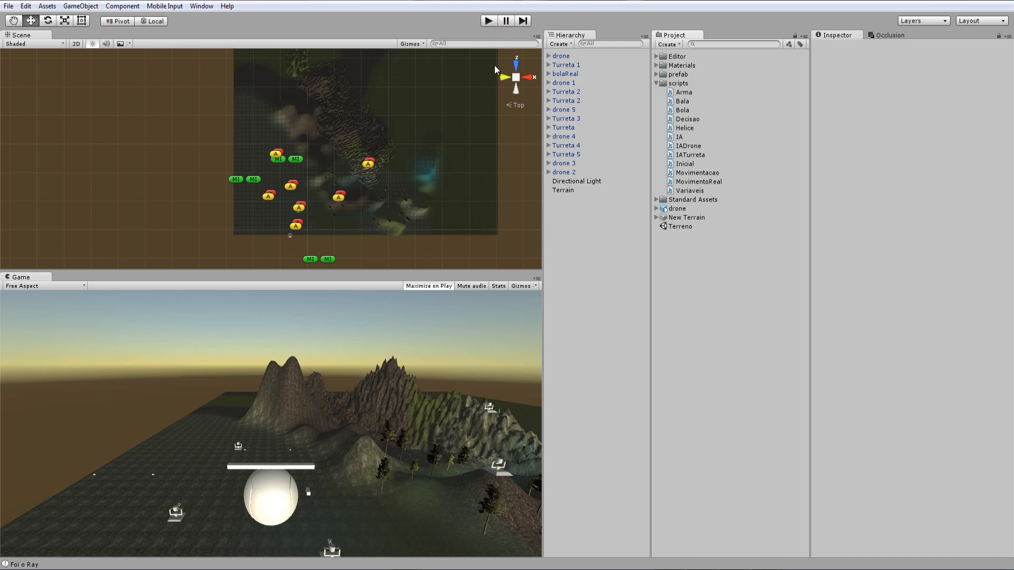
Play-test the scene, stop it, then select the IADrone script among the project scripts
{"action": "left_click", "coordinate": [488, 21]}
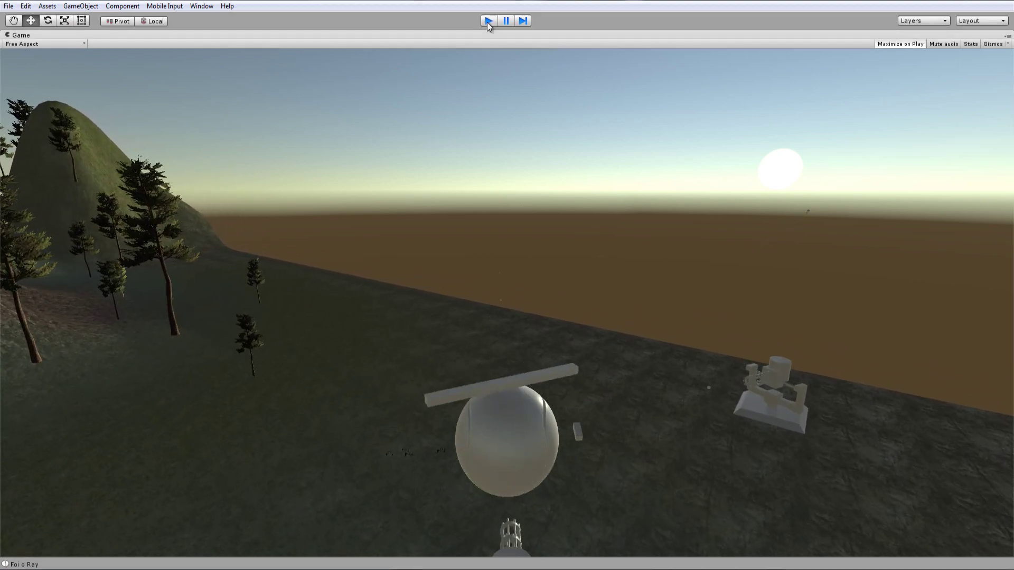
{"action": "left_click", "coordinate": [488, 21]}
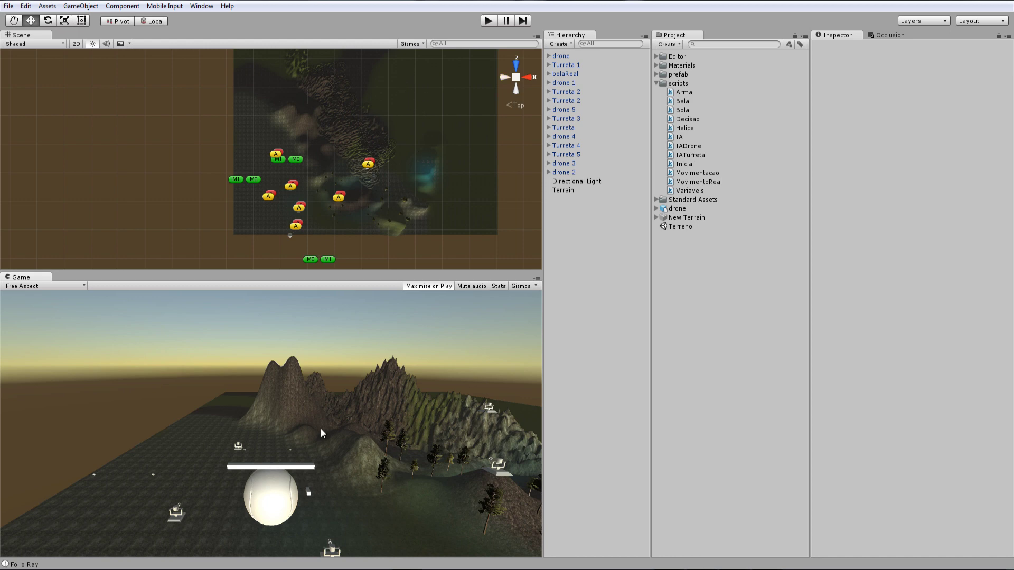
{"action": "left_click", "coordinate": [688, 147]}
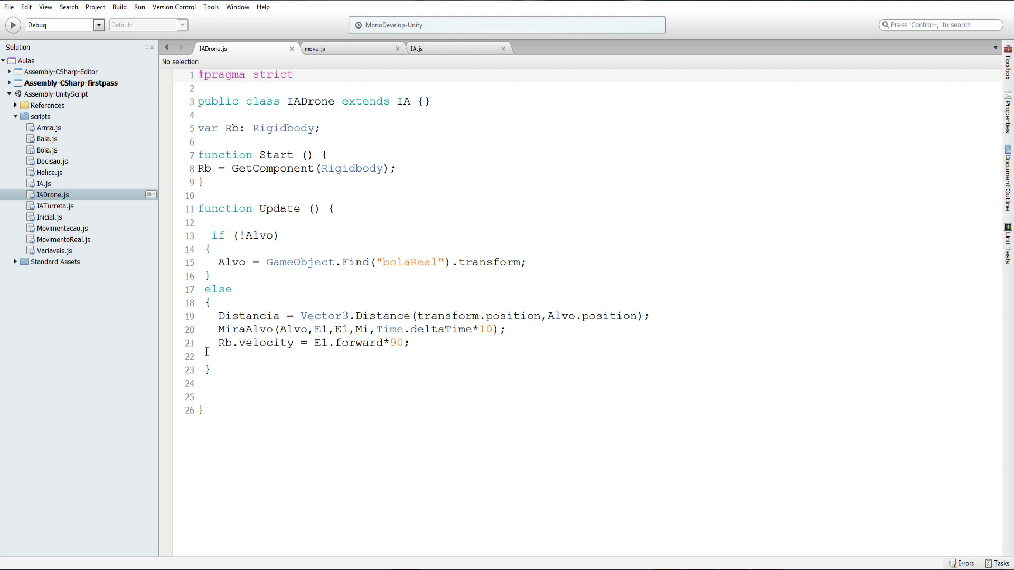
Review the MiraAlvo call and Rb.velocity line, then add a blank line after the Rb declaration
{"action": "double_click", "coordinate": [218, 328]}
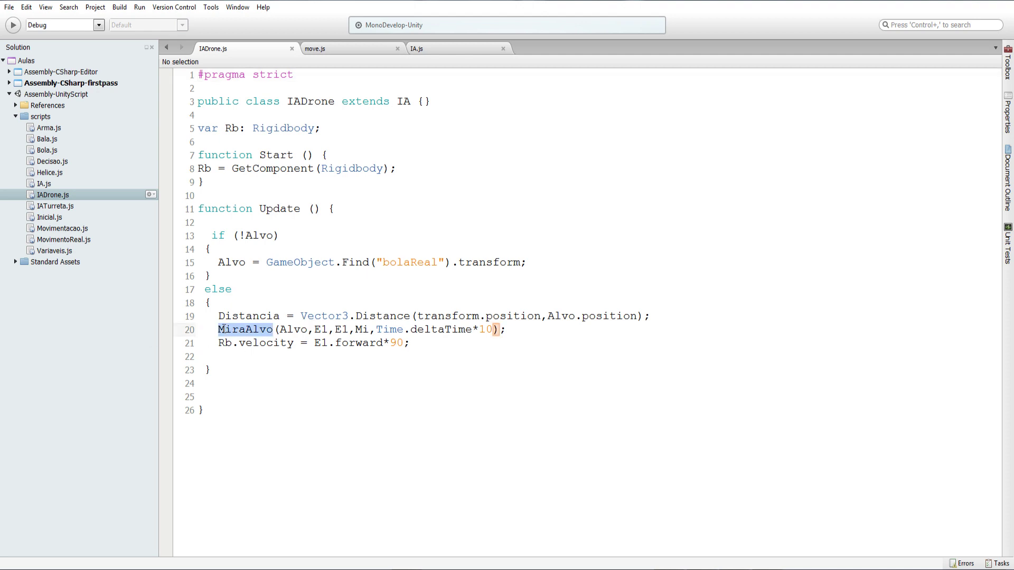
{"action": "double_click", "coordinate": [250, 345]}
{"action": "double_click", "coordinate": [353, 344]}
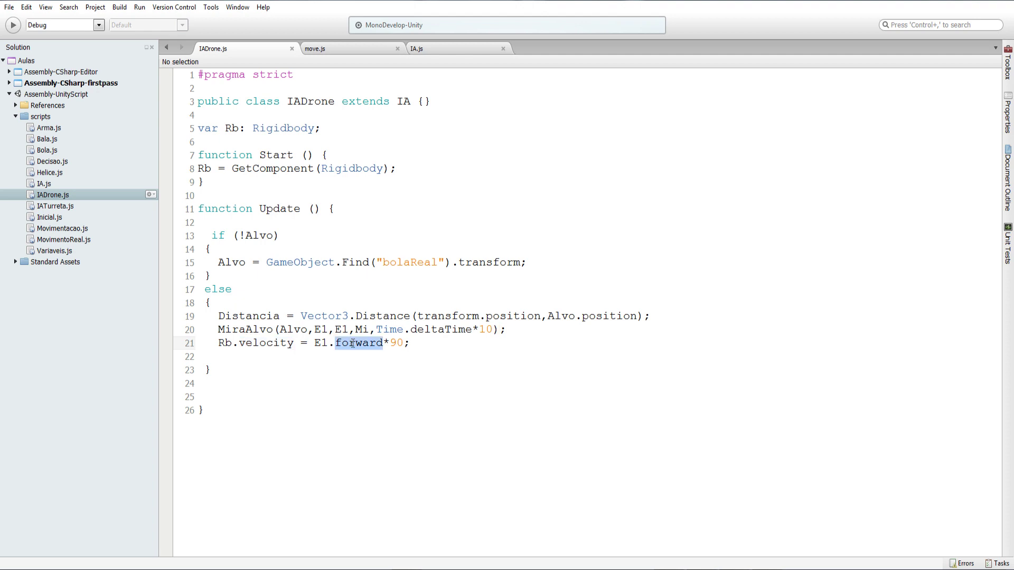
{"action": "double_click", "coordinate": [321, 344]}
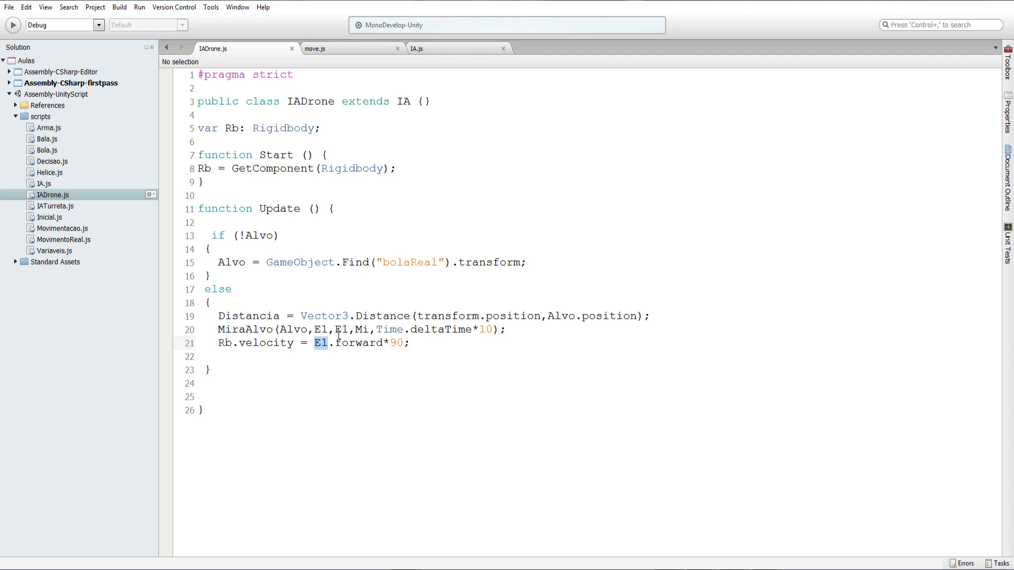
{"action": "double_click", "coordinate": [391, 345]}
{"action": "left_click", "coordinate": [331, 127]}
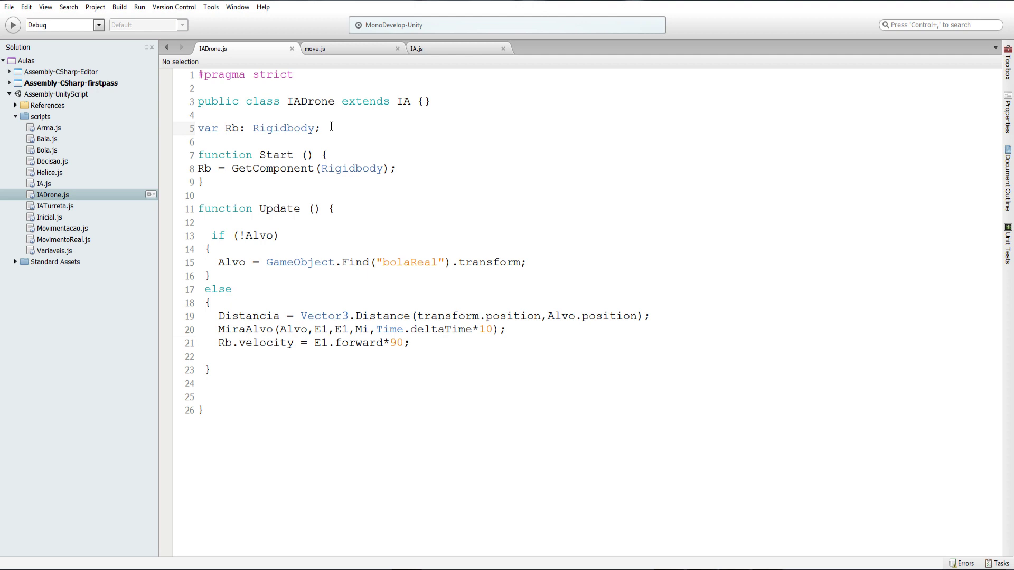
{"action": "key", "text": "Return"}
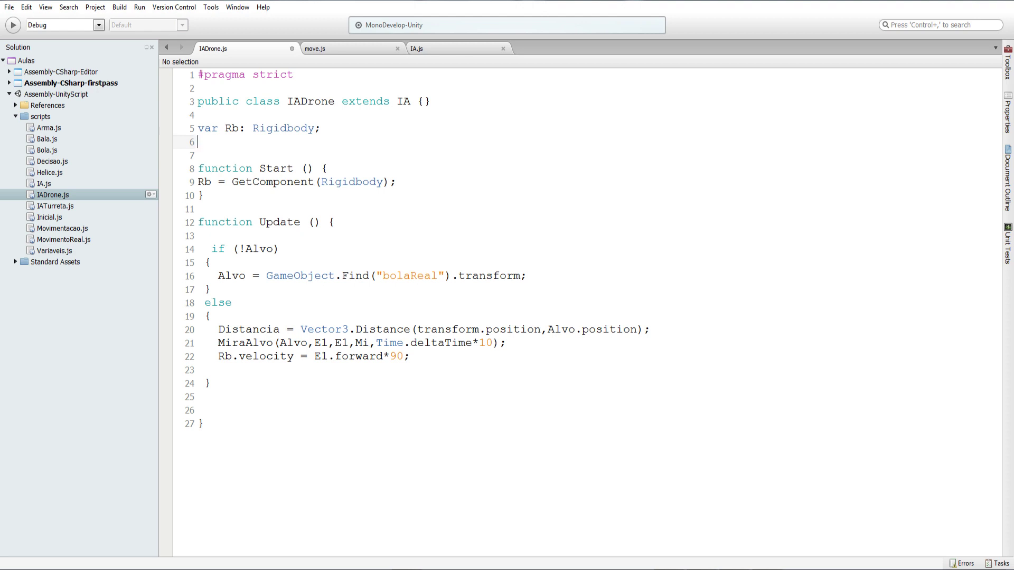
Declare the float variable velocidadeMovimentacao on line 6, typed with a typo
{"action": "type", "text": "v"}
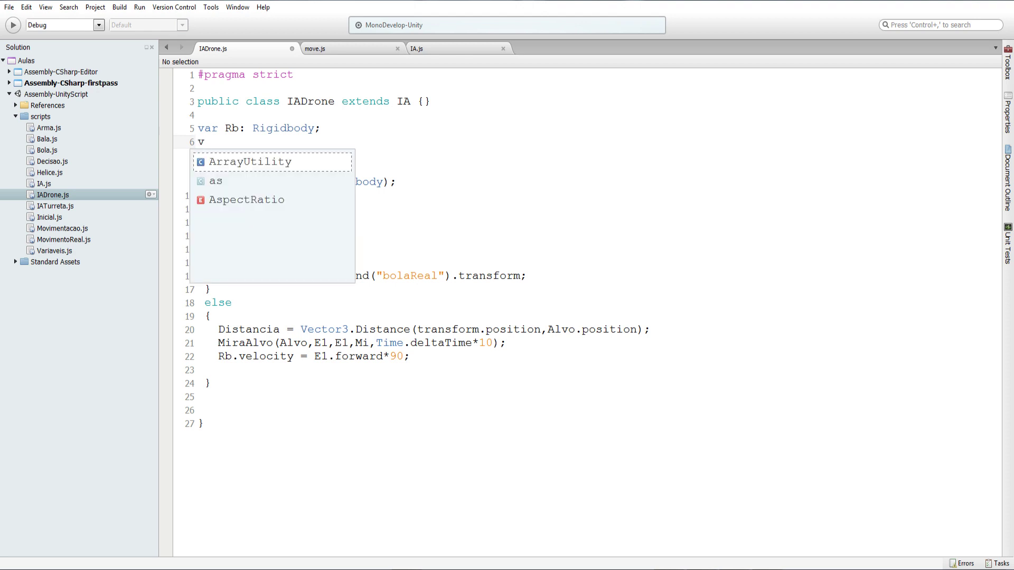
{"action": "type", "text": "ar"}
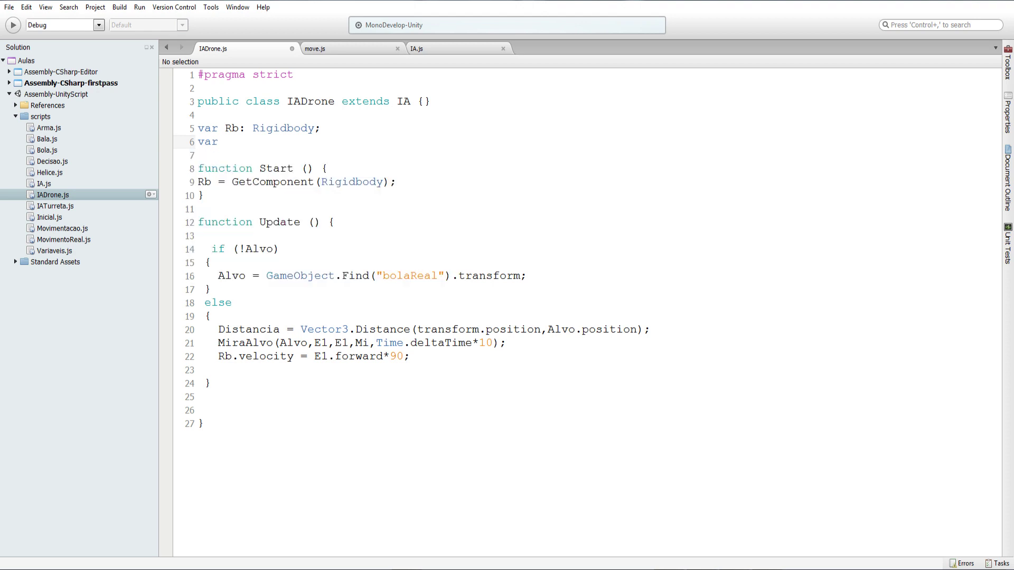
{"action": "type", "text": " vel"}
{"action": "key", "text": "BackSpace"}
{"action": "key", "text": "BackSpace"}
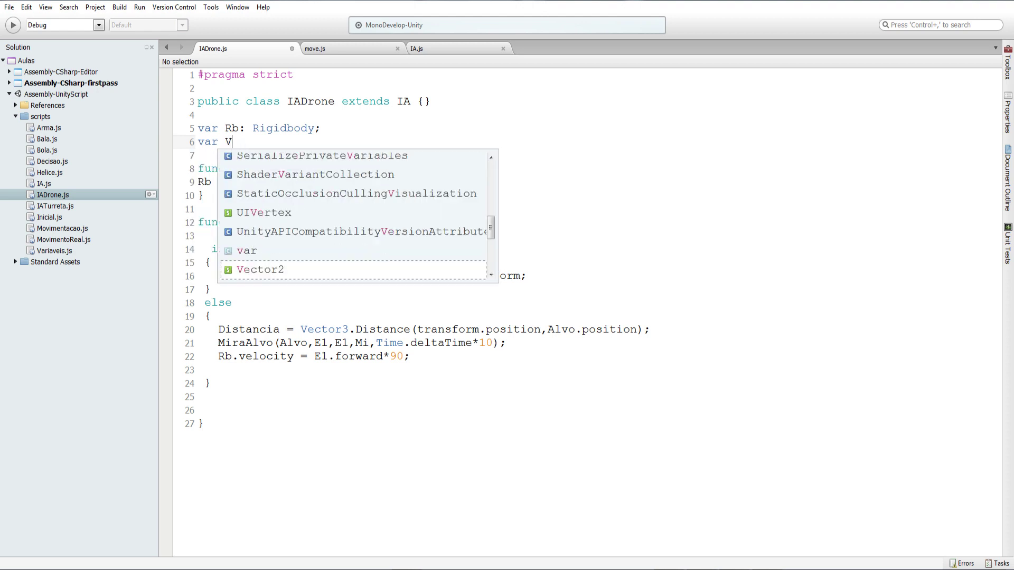
{"action": "type", "text": "eloci"}
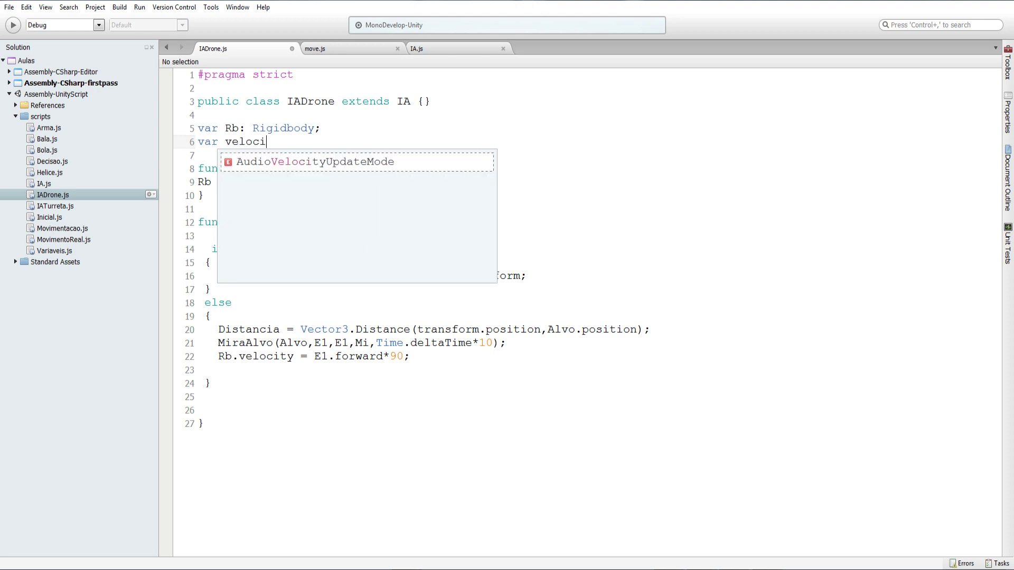
{"action": "type", "text": "dadeMocimentac"}
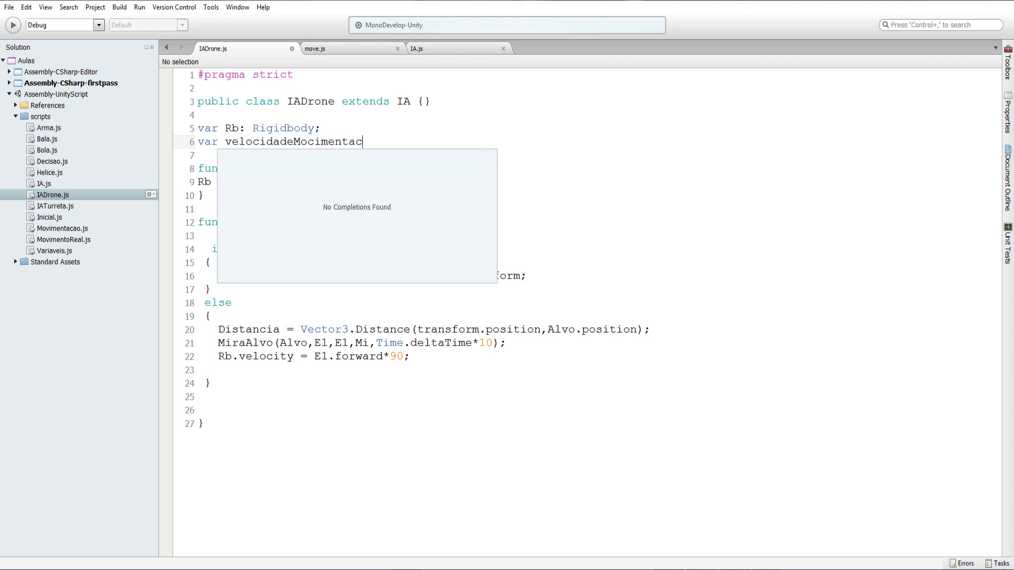
{"action": "type", "text": "ao: f"}
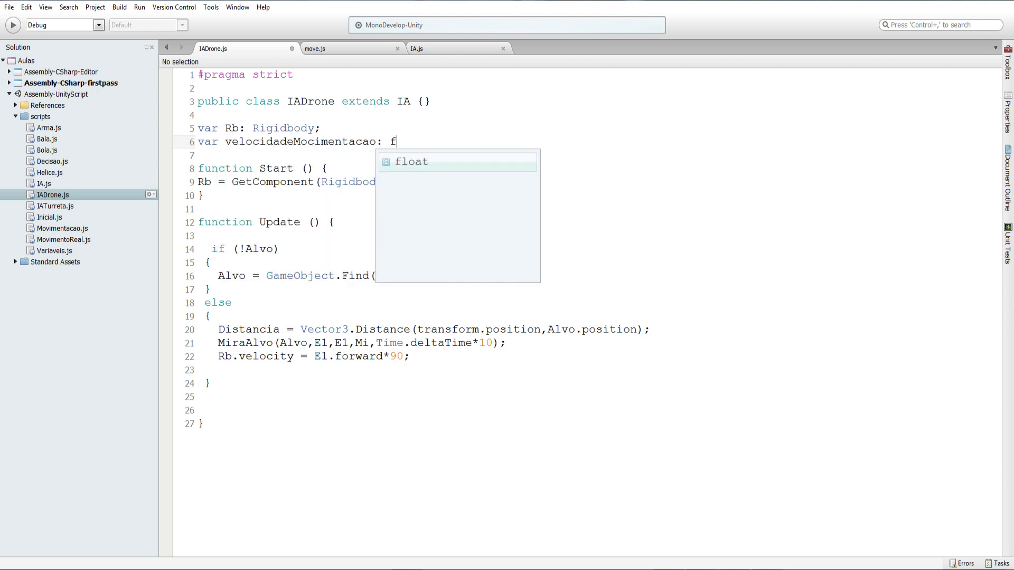
{"action": "type", "text": "loat;"}
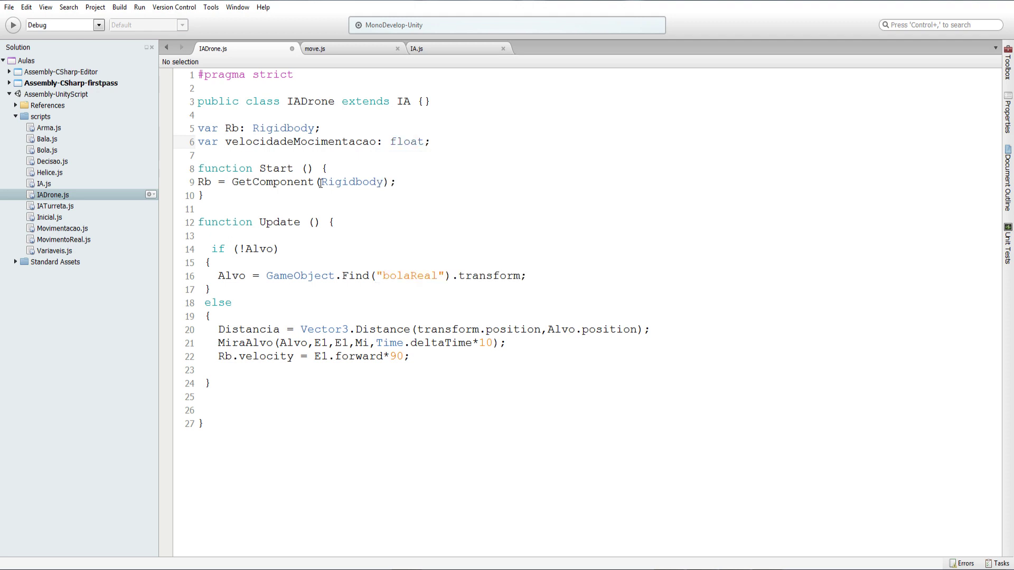
Correct the name to velocidadeMovimentacao and paste it over the speed value 90 on line 22
{"action": "left_click", "coordinate": [326, 157]}
{"action": "left_click", "coordinate": [323, 144]}
{"action": "double_click", "coordinate": [330, 146]}
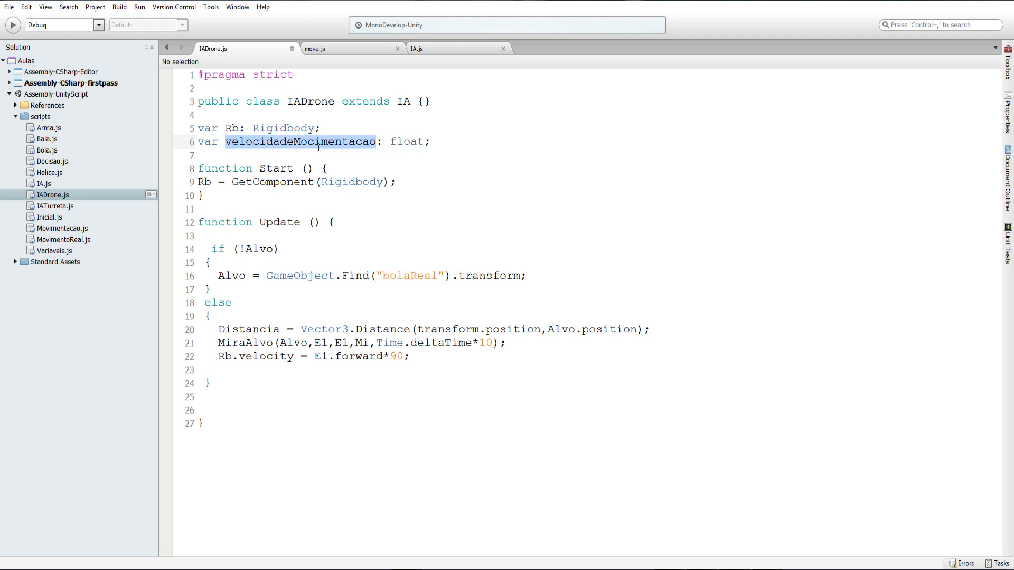
{"action": "left_click", "coordinate": [319, 148]}
{"action": "type", "text": "v"}
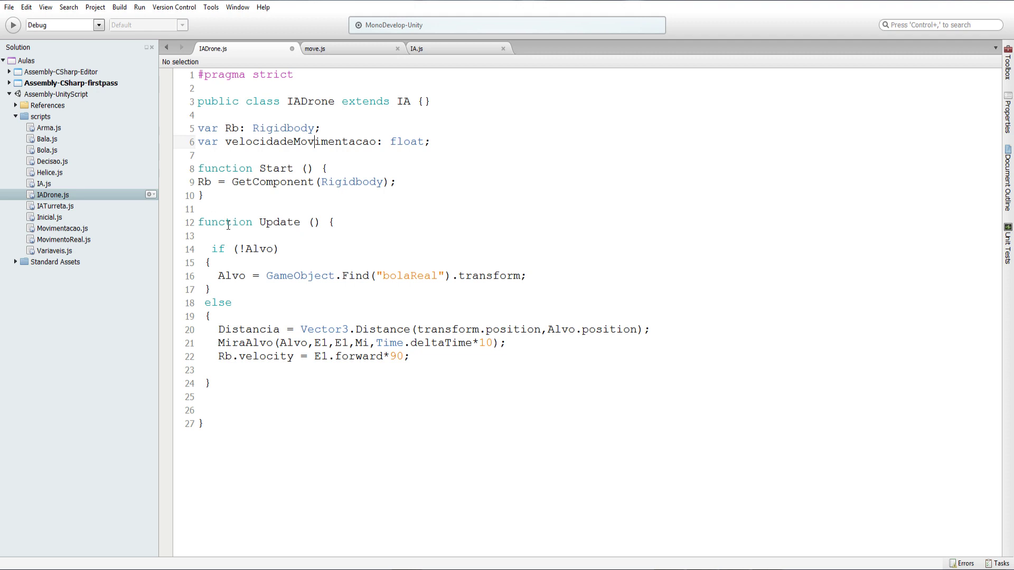
{"action": "double_click", "coordinate": [309, 142]}
{"action": "key", "text": "ctrl+c"}
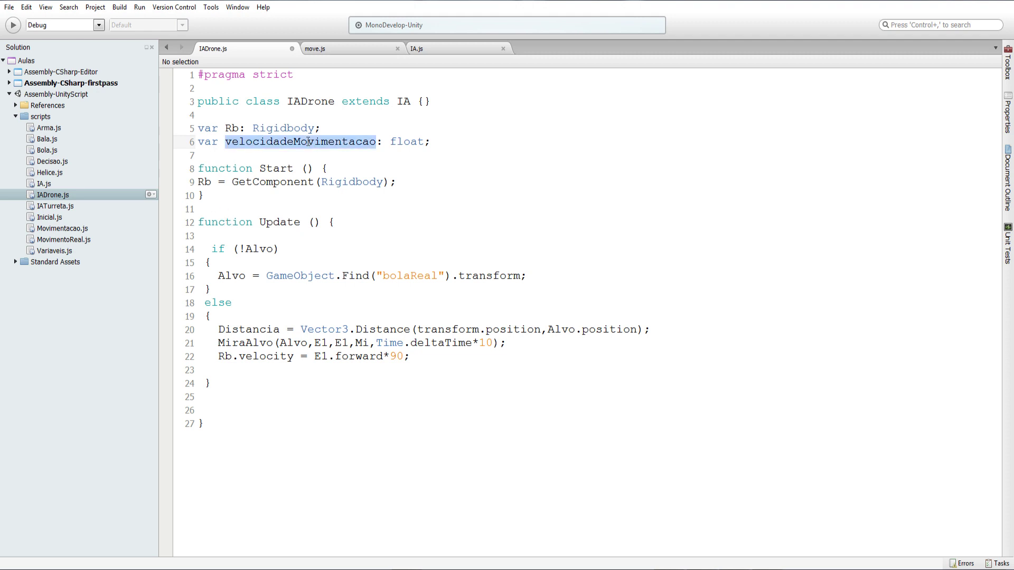
{"action": "double_click", "coordinate": [397, 357]}
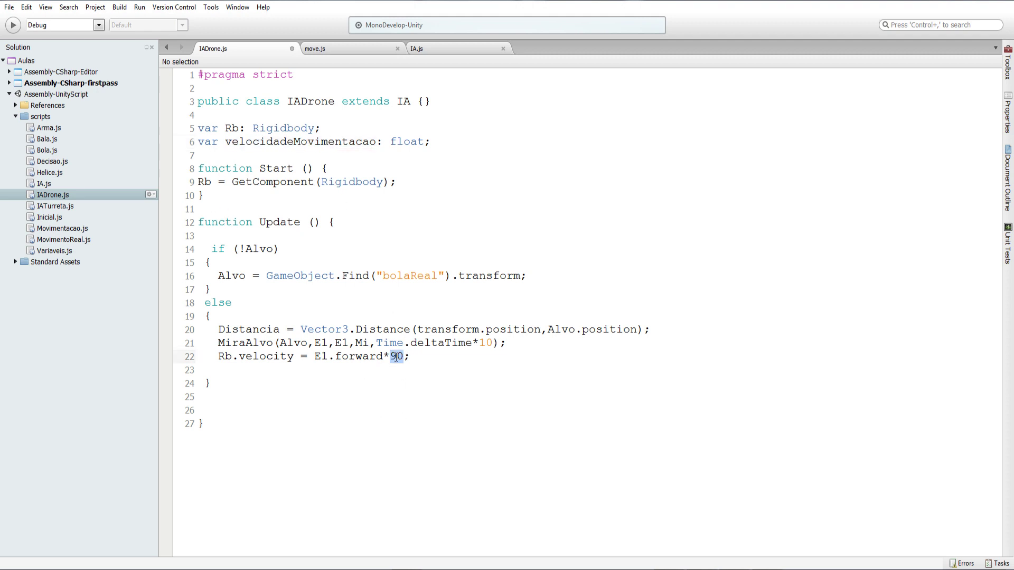
{"action": "key", "text": "ctrl+v"}
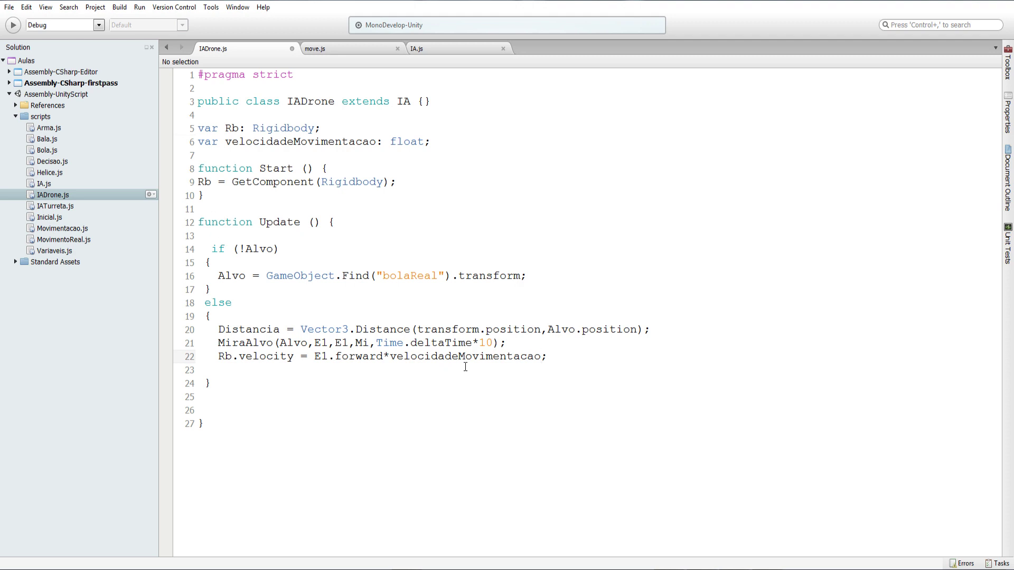
Select forward on line 22 to check the updated velocity expression
{"action": "double_click", "coordinate": [364, 358]}
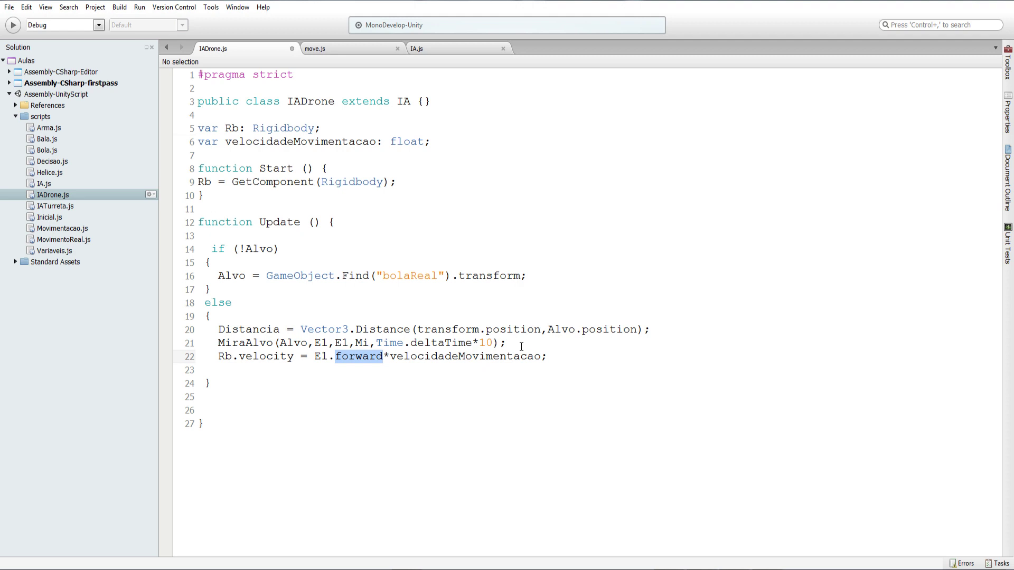
Declare 'var limiteAltura: float;' below the velocidadeMovimentacao declaration
{"action": "left_click", "coordinate": [455, 143]}
{"action": "key", "text": "Return"}
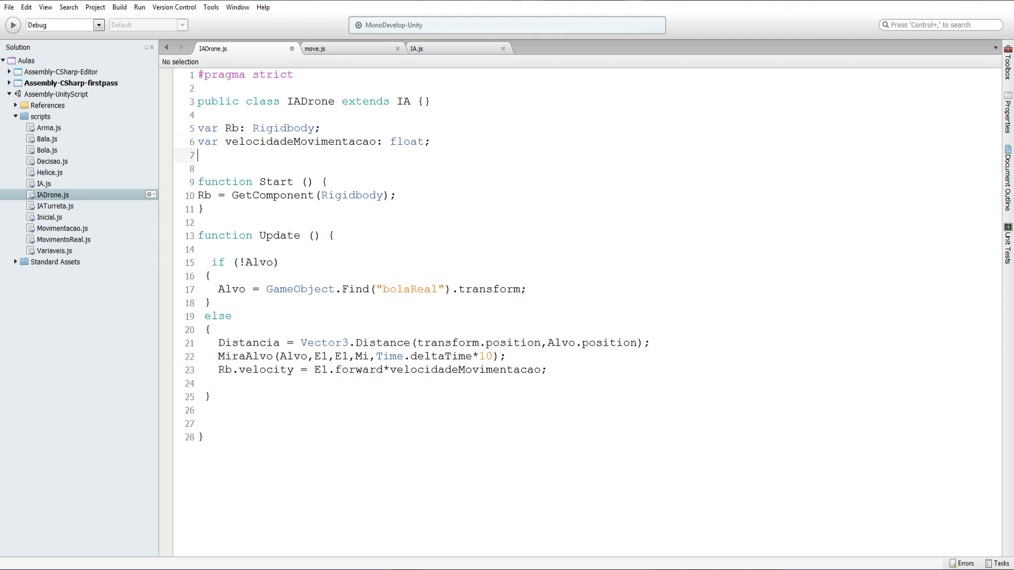
{"action": "type", "text": "var"}
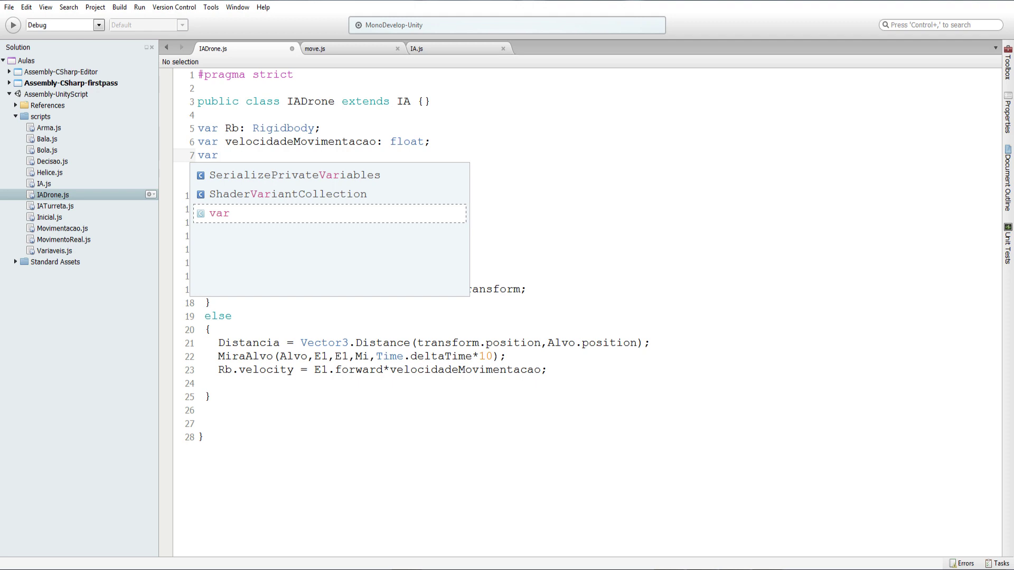
{"action": "type", "text": " limit"}
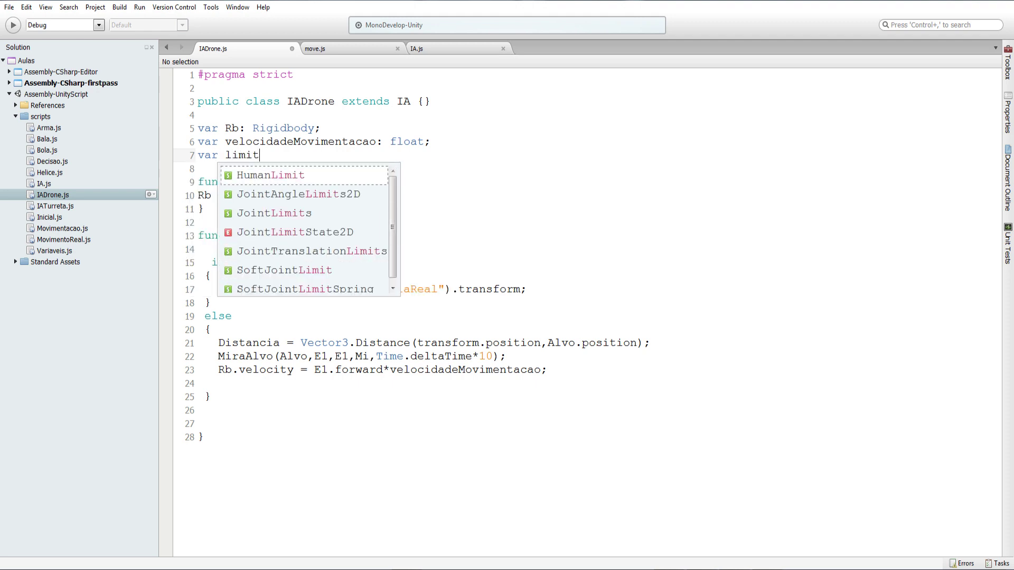
{"action": "type", "text": "eAltura"}
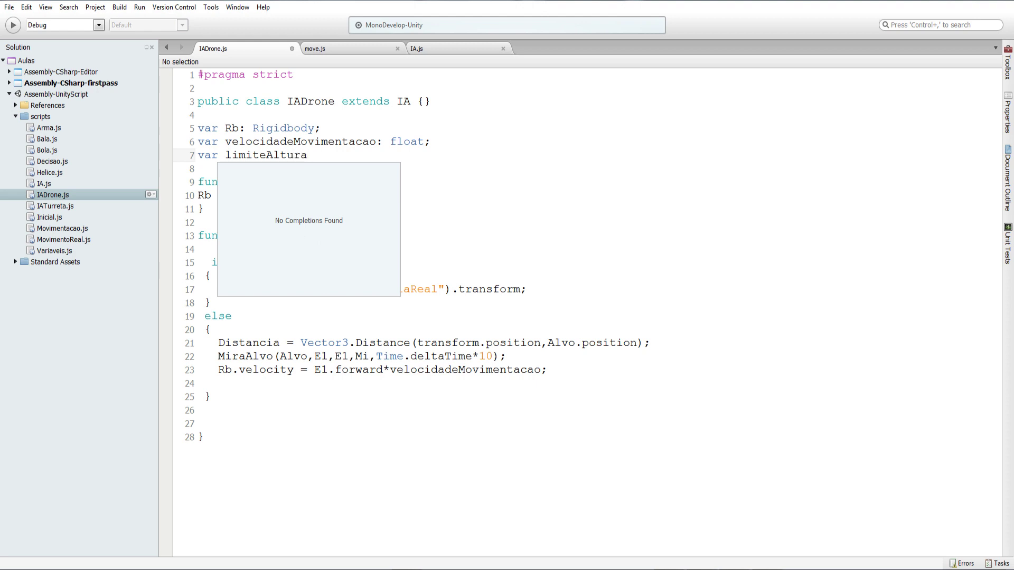
{"action": "type", "text": ": floa"}
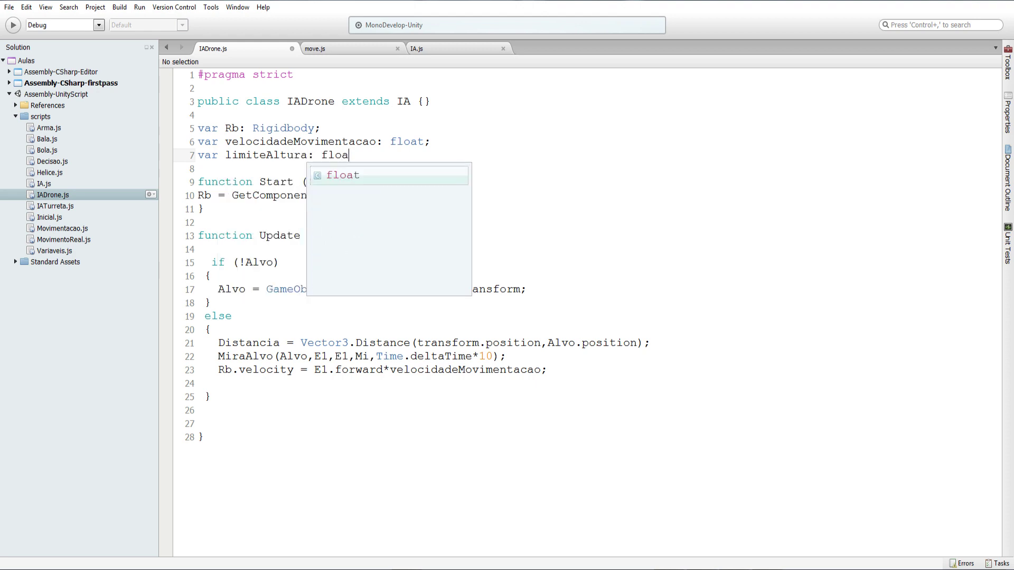
{"action": "type", "text": "t;"}
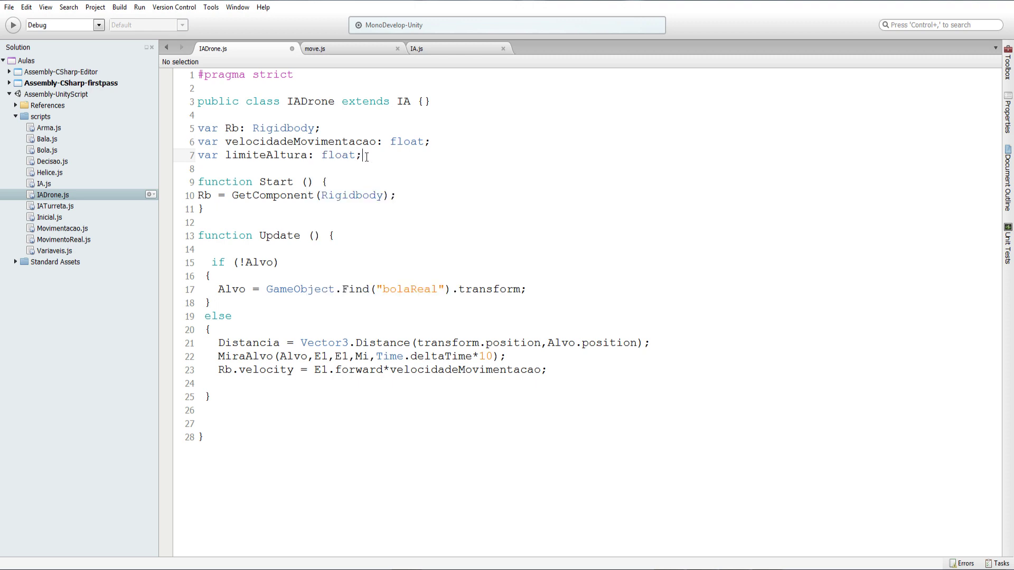
Add 'var distanciaY: float;' on line 8, fixing its typos, and select the name
{"action": "key", "text": "Return"}
{"action": "type", "text": "var"}
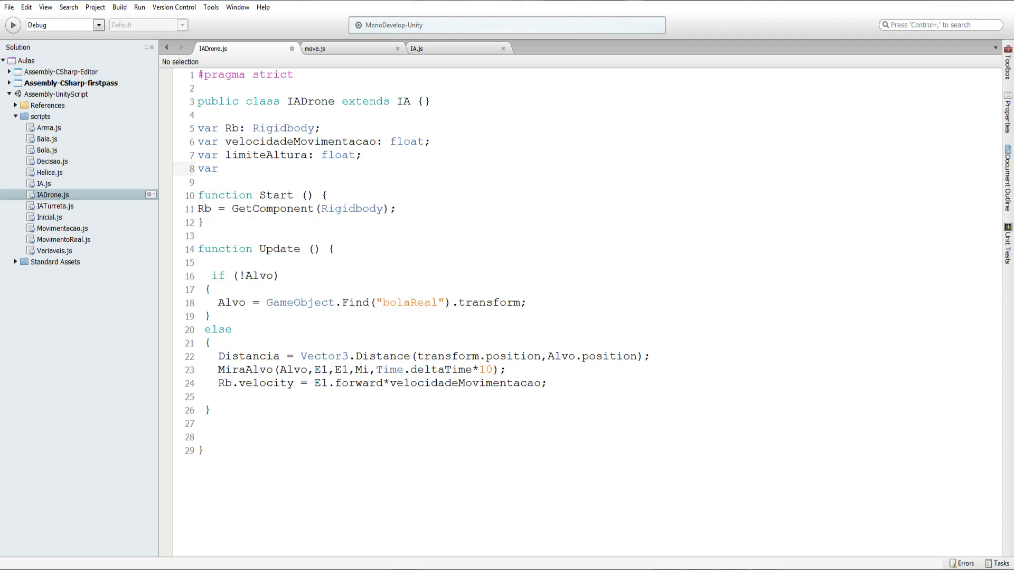
{"action": "type", "text": " distacnia"}
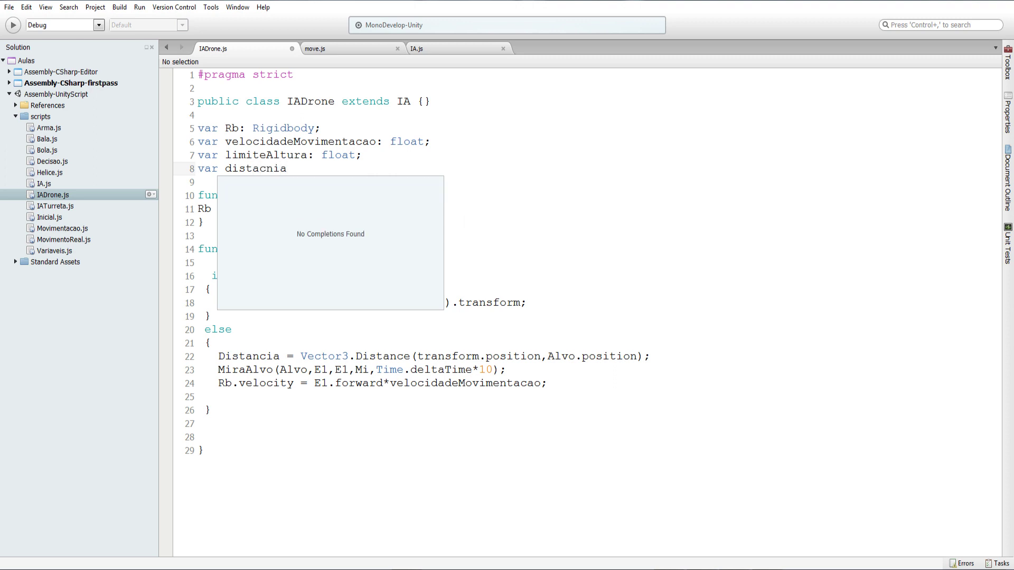
{"action": "type", "text": "Y"}
{"action": "left_click", "coordinate": [287, 168]}
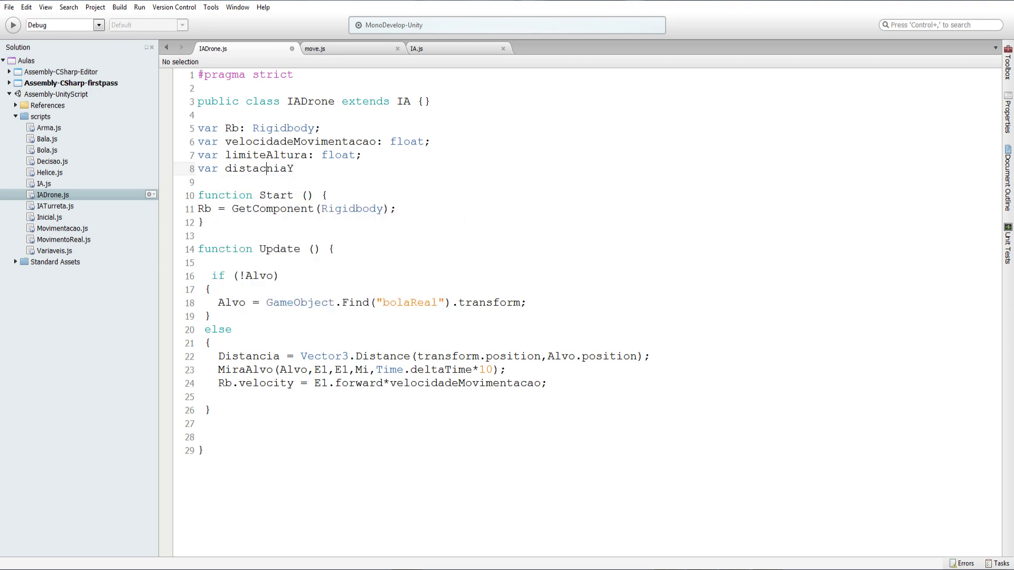
{"action": "key", "text": "BackSpace"}
{"action": "type", "text": "ciaY"}
{"action": "type", "text": ": floart"}
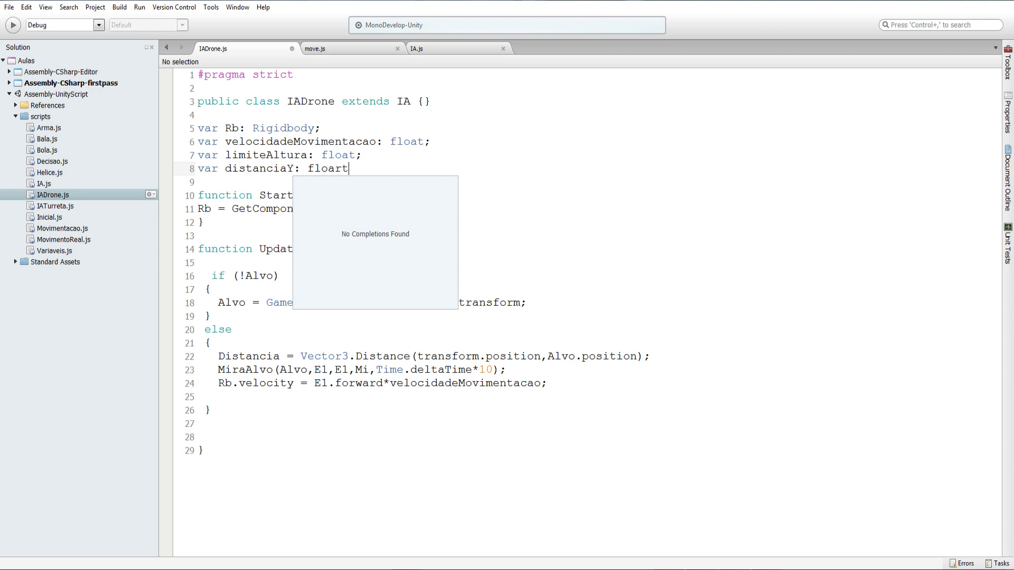
{"action": "key", "text": "BackSpace"}
{"action": "key", "text": "BackSpace"}
{"action": "type", "text": "t;"}
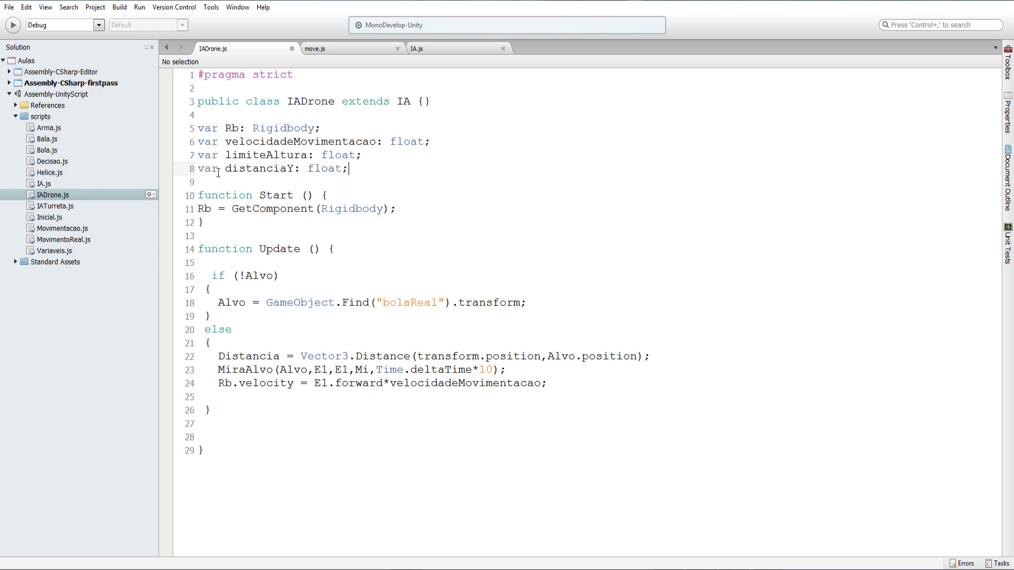
{"action": "double_click", "coordinate": [242, 169]}
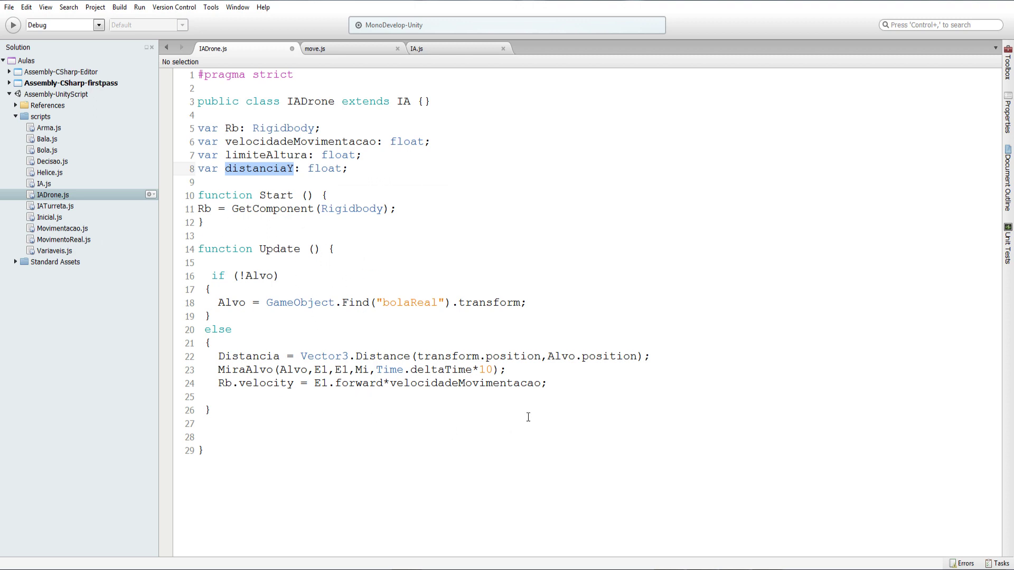
Begin a new line reading 'distanciaY = transform.position.y -' below the velocity line
{"action": "key", "text": "ctrl+c"}
{"action": "left_click", "coordinate": [567, 384]}
{"action": "key", "text": "Return"}
{"action": "key", "text": "Return"}
{"action": "key", "text": "ctrl+v"}
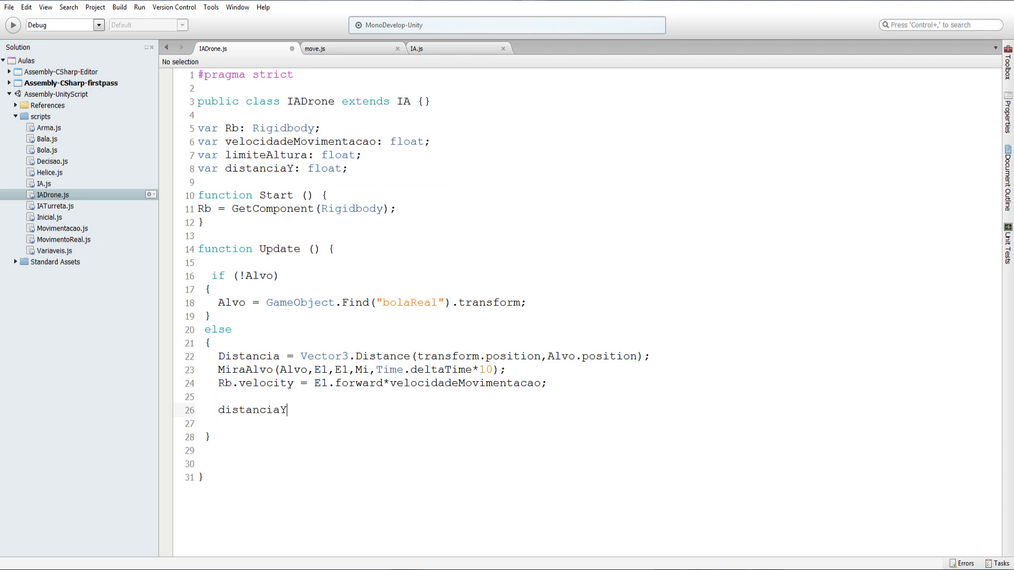
{"action": "type", "text": "= "}
{"action": "type", "text": "trabn"}
{"action": "key", "text": "BackSpace"}
{"action": "key", "text": "BackSpace"}
{"action": "key", "text": "BackSpace"}
{"action": "type", "text": "nsform"}
{"action": "type", "text": ".posis"}
{"action": "key", "text": "BackSpace"}
{"action": "type", "text": "tion"}
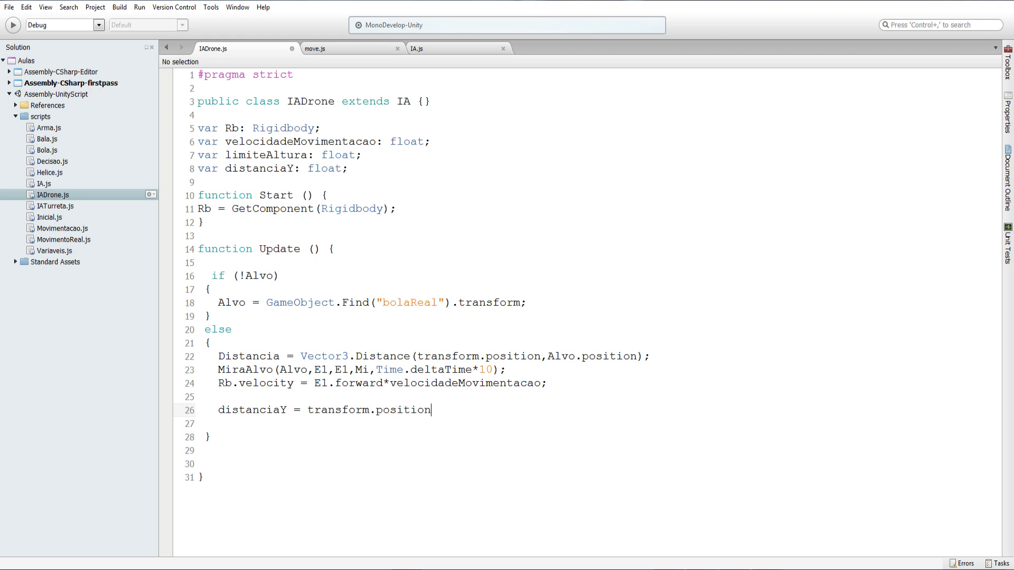
{"action": "type", "text": ".y -"}
Complete the assignment with Alvo.position.y; copied from the Distancia line
{"action": "left_click_drag", "start_coordinate": [639, 356], "coordinate": [548, 356]}
{"action": "key", "text": "ctrl+c"}
{"action": "left_click", "coordinate": [581, 410]}
{"action": "key", "text": "ctrl+v"}
{"action": "type", "text": ".y"}
{"action": "type", "text": ";"}
Move the distanciaY assignment line to the top of the else block
{"action": "left_click_drag", "start_coordinate": [588, 418], "coordinate": [220, 416]}
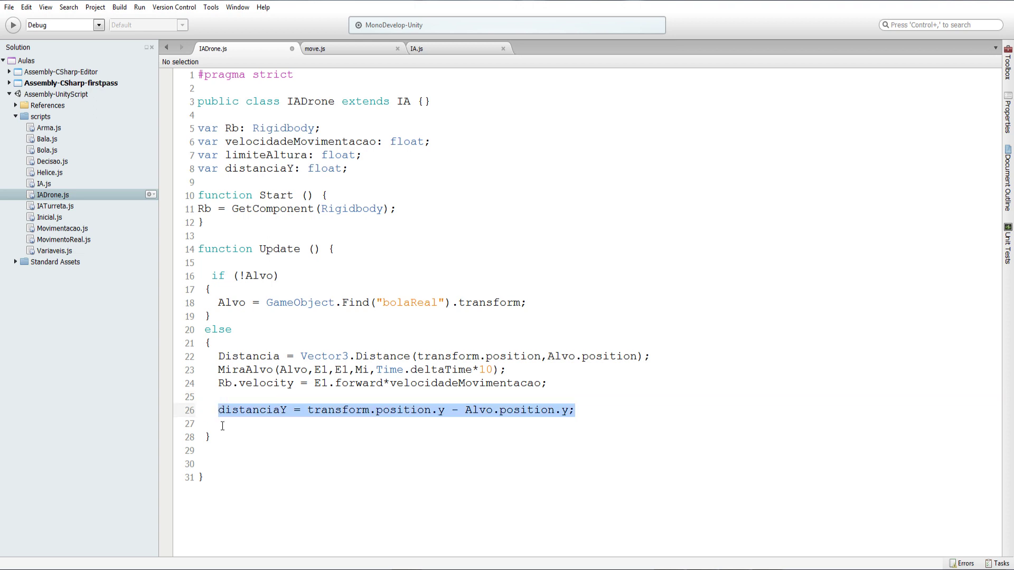
{"action": "key", "text": "ctrl+x"}
{"action": "left_click", "coordinate": [219, 357]}
{"action": "key", "text": "Return"}
{"action": "key", "text": "Return"}
{"action": "key", "text": "Up"}
{"action": "key", "text": "Up"}
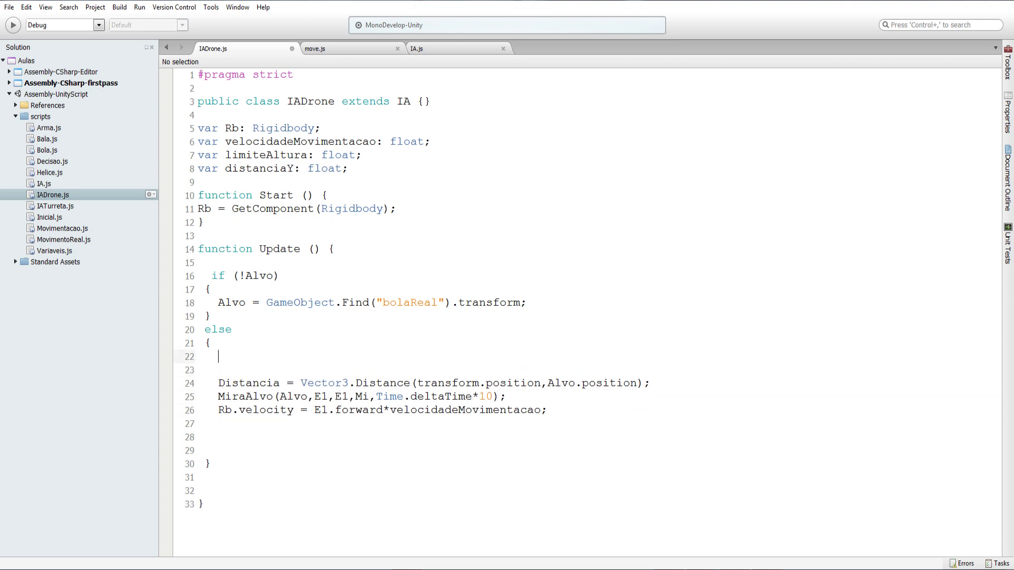
{"action": "key", "text": "ctrl+v"}
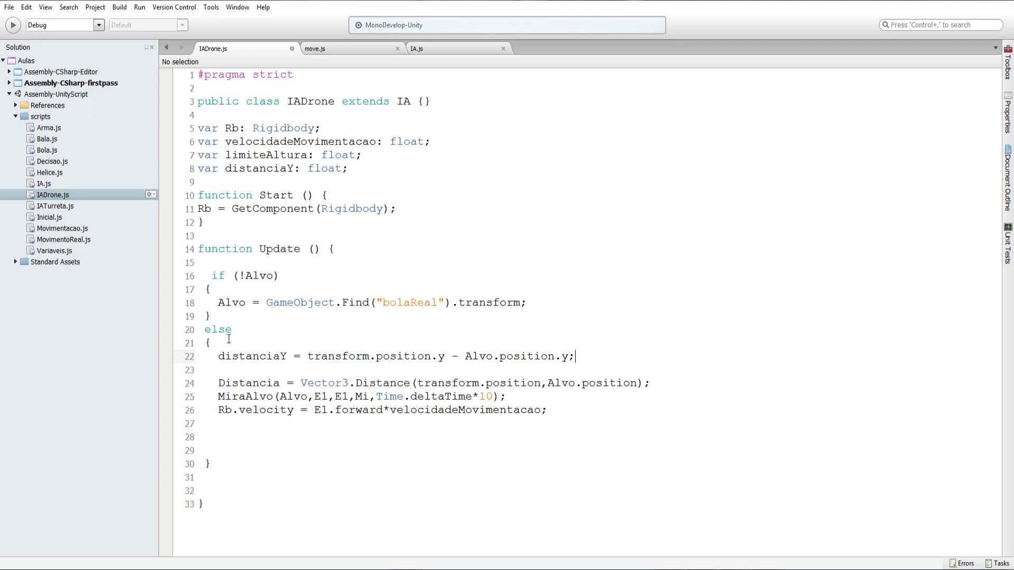
{"action": "left_click", "coordinate": [245, 349]}
{"action": "double_click", "coordinate": [273, 362]}
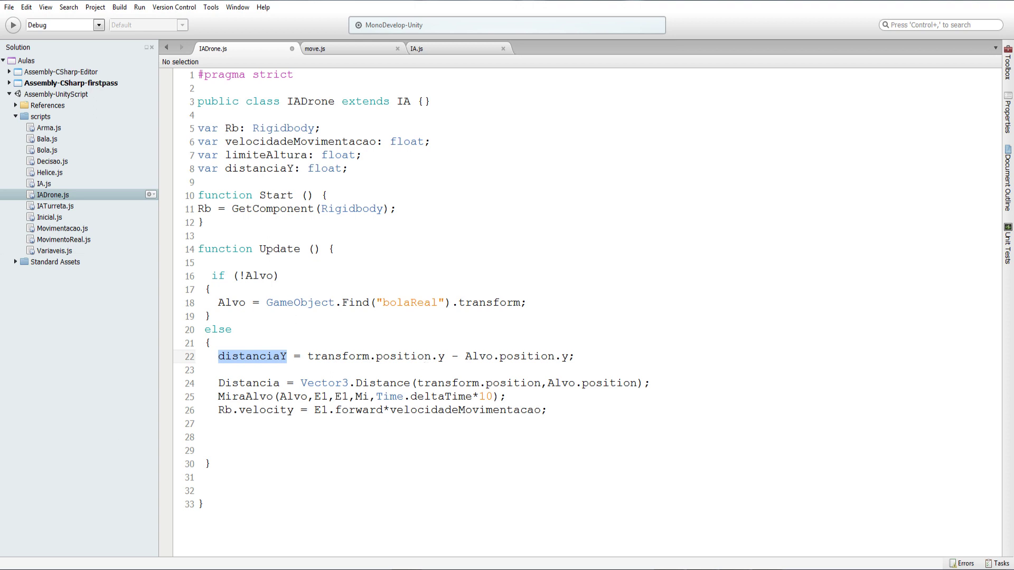
{"action": "left_click", "coordinate": [276, 160]}
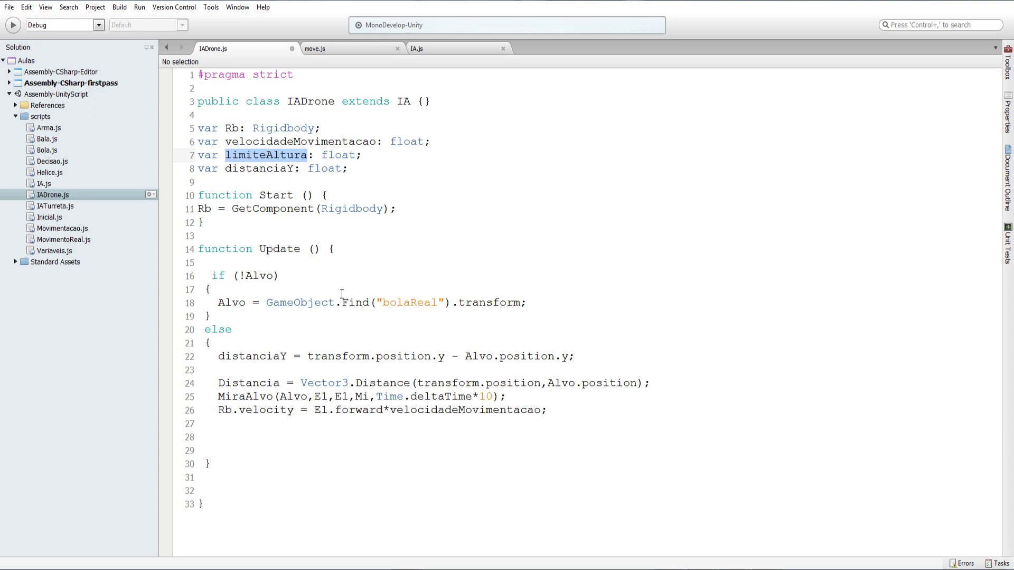
{"action": "left_click", "coordinate": [625, 356]}
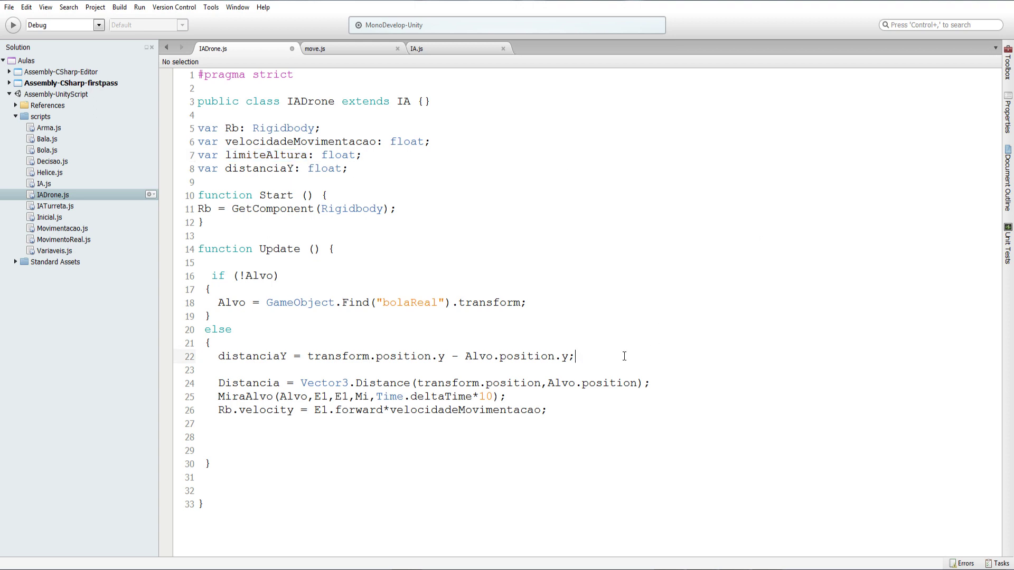
Draft an if( condition below the assignment comparing distanciaY<limiteAltura
{"action": "key", "text": "Return"}
{"action": "key", "text": "Return"}
{"action": "type", "text": "if"}
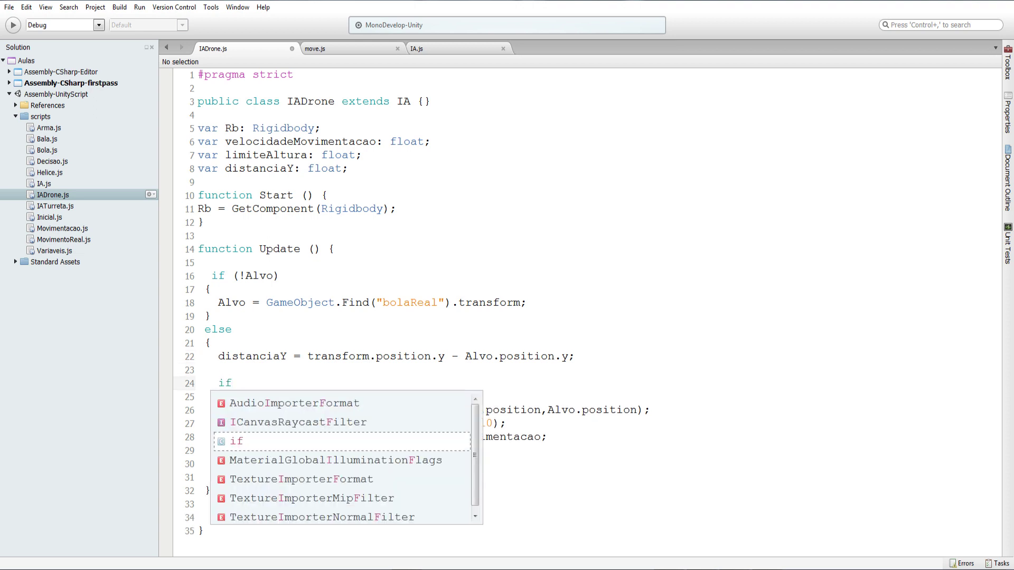
{"action": "type", "text": "("}
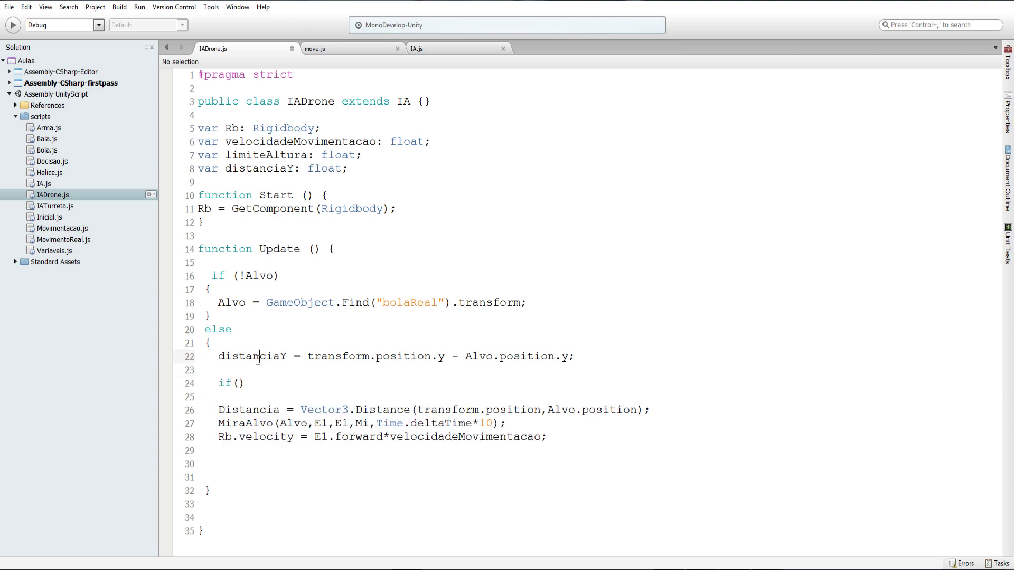
{"action": "double_click", "coordinate": [257, 358]}
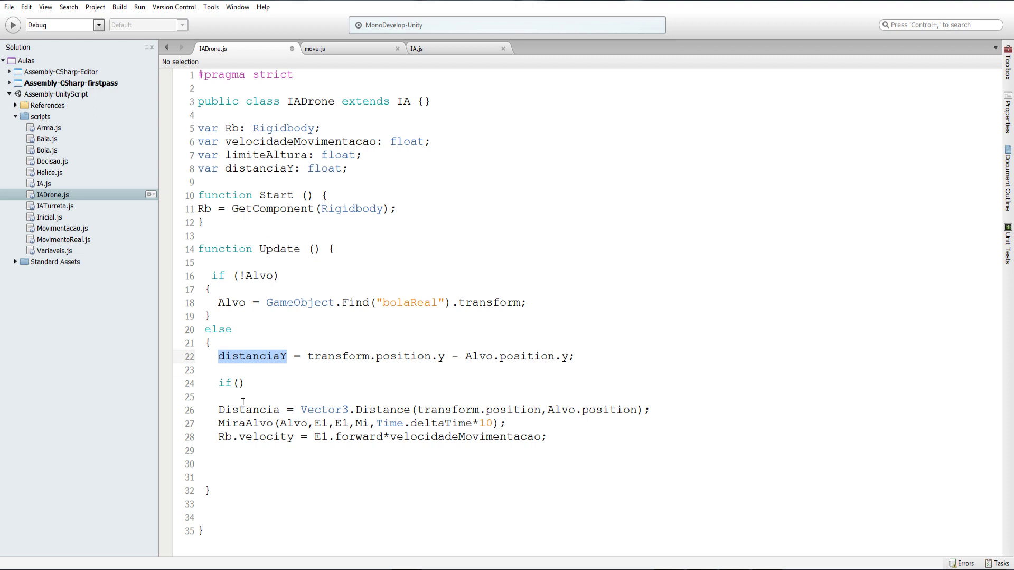
{"action": "left_click", "coordinate": [233, 383]}
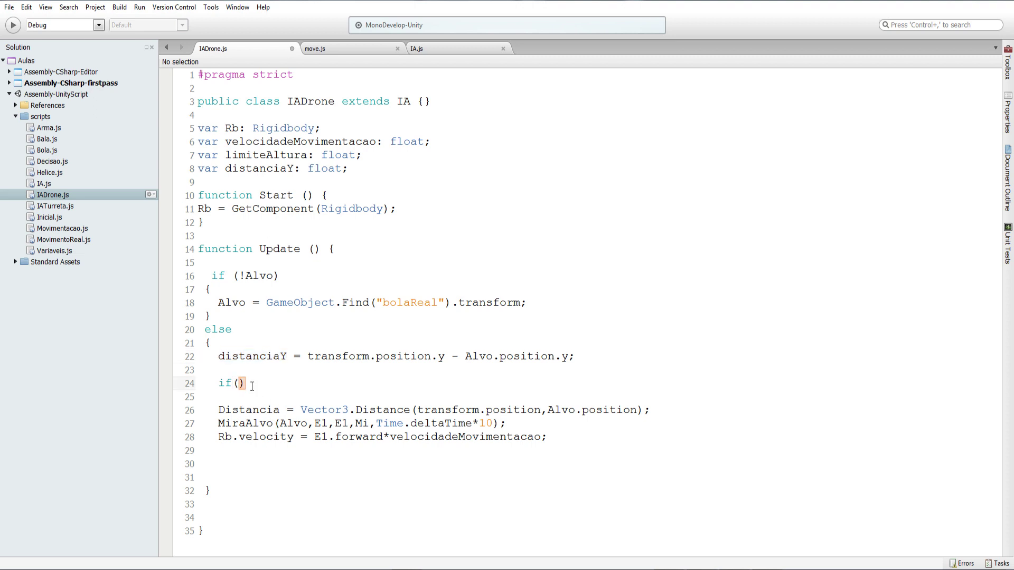
{"action": "key", "text": "ctrl+v"}
{"action": "type", "text": "<"}
{"action": "double_click", "coordinate": [281, 143]}
{"action": "double_click", "coordinate": [281, 154]}
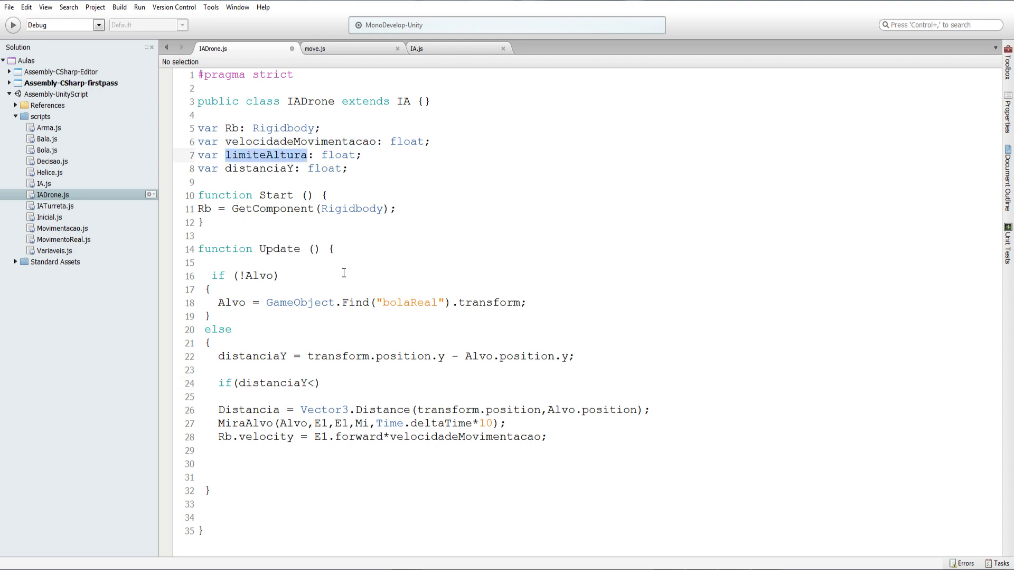
{"action": "left_click", "coordinate": [316, 381]}
{"action": "key", "text": "ctrl+v"}
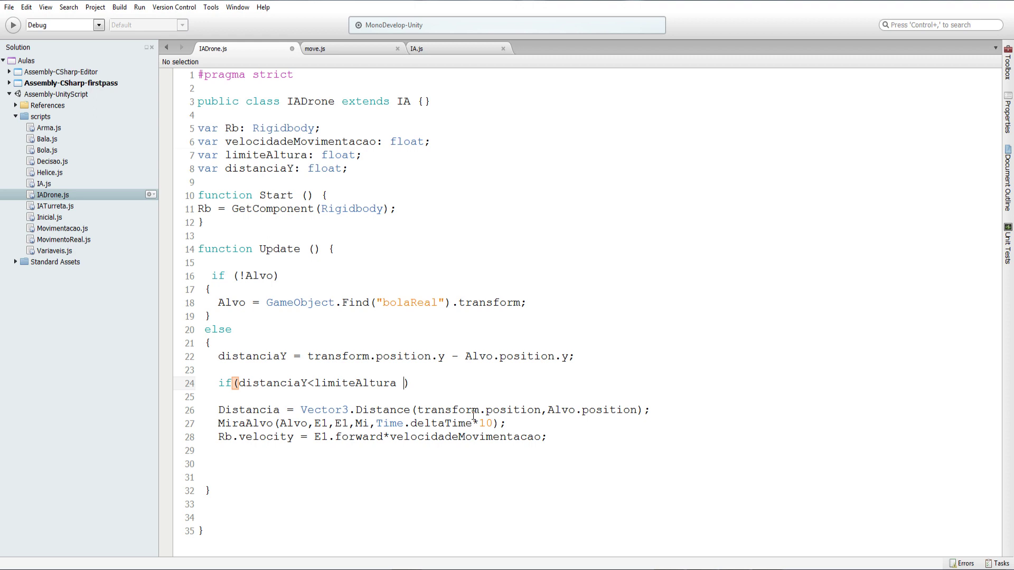
{"action": "key", "text": "ctrl+v"}
{"action": "key", "text": "ctrl+z"}
Append distanciaY>-limiteAltura to the condition, then cut the whole drafted line
{"action": "triple_click", "coordinate": [284, 386]}
{"action": "double_click", "coordinate": [285, 385]}
{"action": "left_click", "coordinate": [405, 385]}
{"action": "key", "text": "ctrl+v"}
{"action": "type", "text": ">"}
{"action": "double_click", "coordinate": [339, 383]}
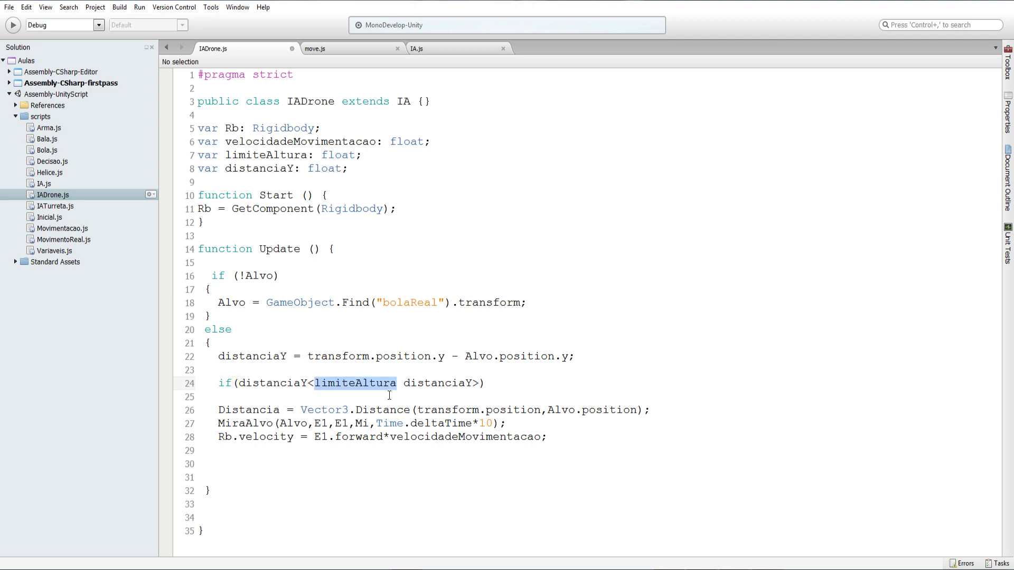
{"action": "key", "text": "ctrl+c"}
{"action": "left_click", "coordinate": [478, 383]}
{"action": "key", "text": "ctrl+v"}
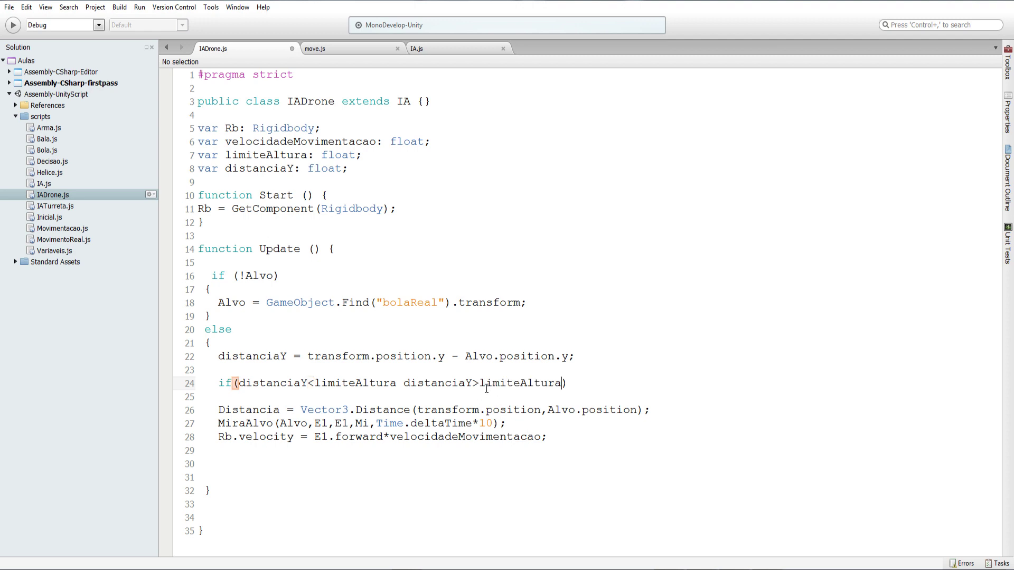
{"action": "type", "text": "-"}
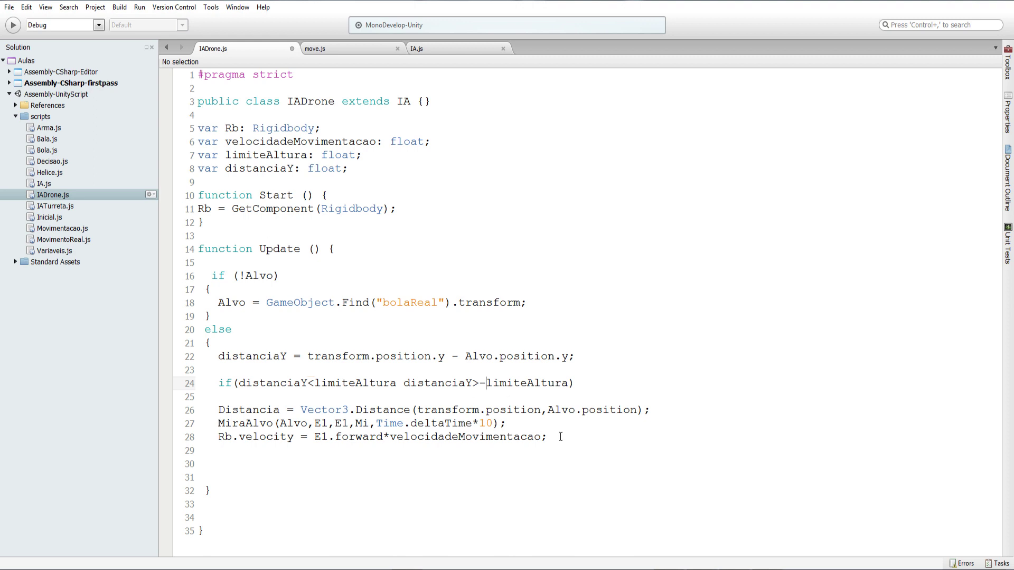
{"action": "left_click_drag", "start_coordinate": [587, 388], "coordinate": [218, 384]}
{"action": "key", "text": "ctrl+x"}
Paste the cut condition on a new line after the MiraAlvo call
{"action": "left_click", "coordinate": [531, 422]}
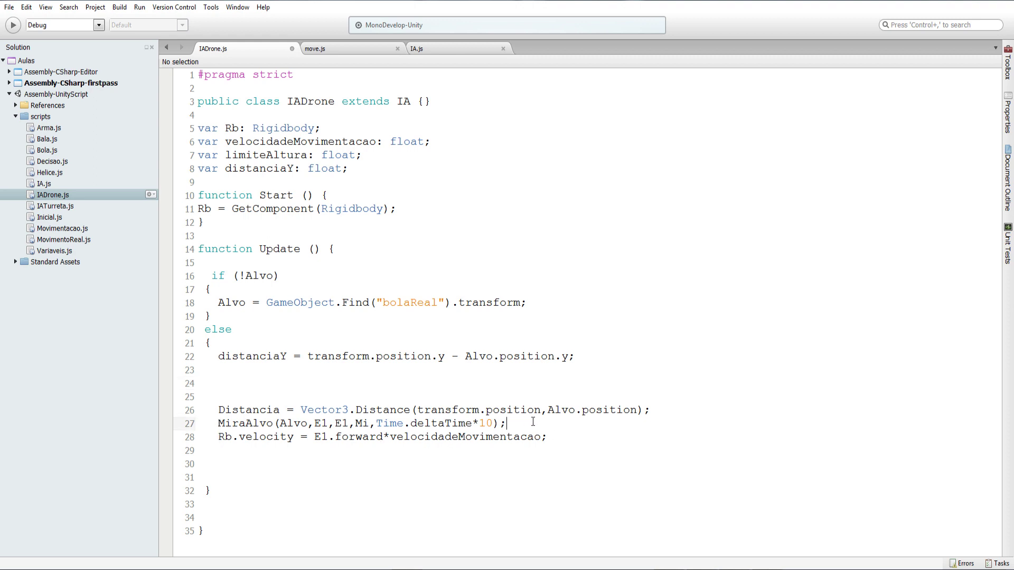
{"action": "key", "text": "Return"}
{"action": "key", "text": "Return"}
{"action": "key", "text": "ctrl+v"}
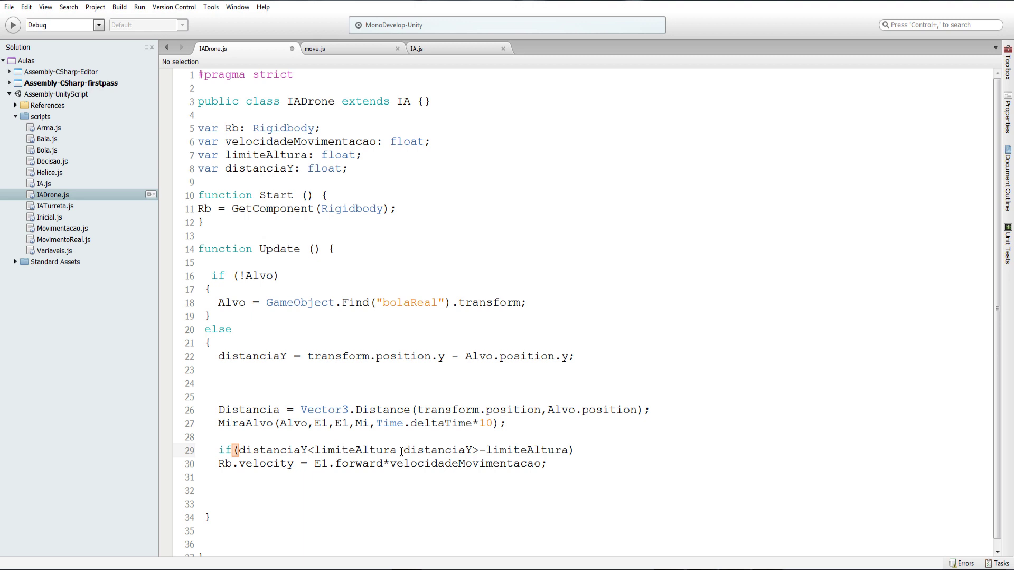
Join the two comparisons with && so the condition reads distanciaY<limiteAltura && distanciaY>-limiteAltura
{"action": "double_click", "coordinate": [296, 451]}
{"action": "double_click", "coordinate": [343, 452]}
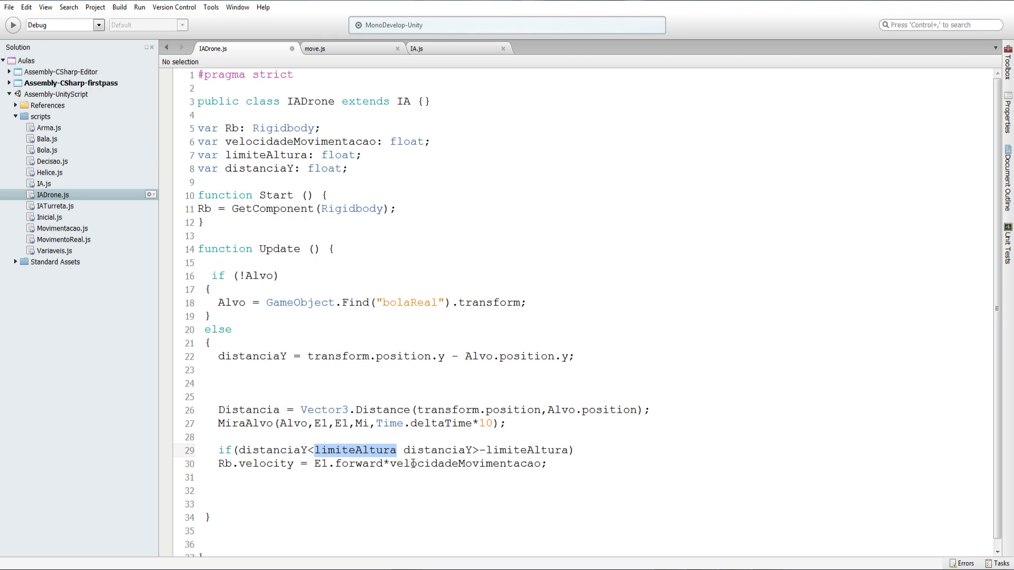
{"action": "double_click", "coordinate": [410, 450]}
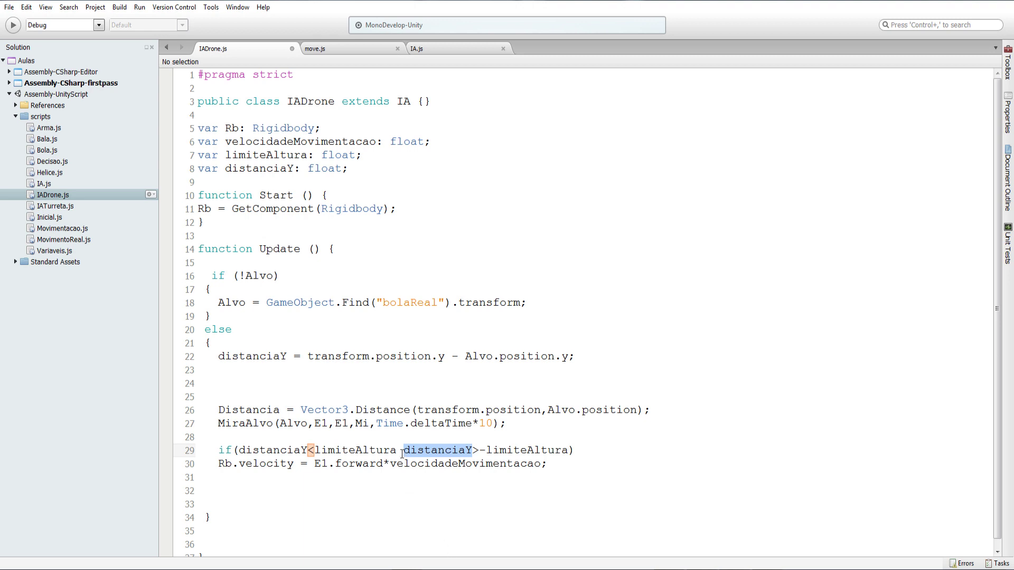
{"action": "key", "text": "Left"}
{"action": "type", "text": "&&"}
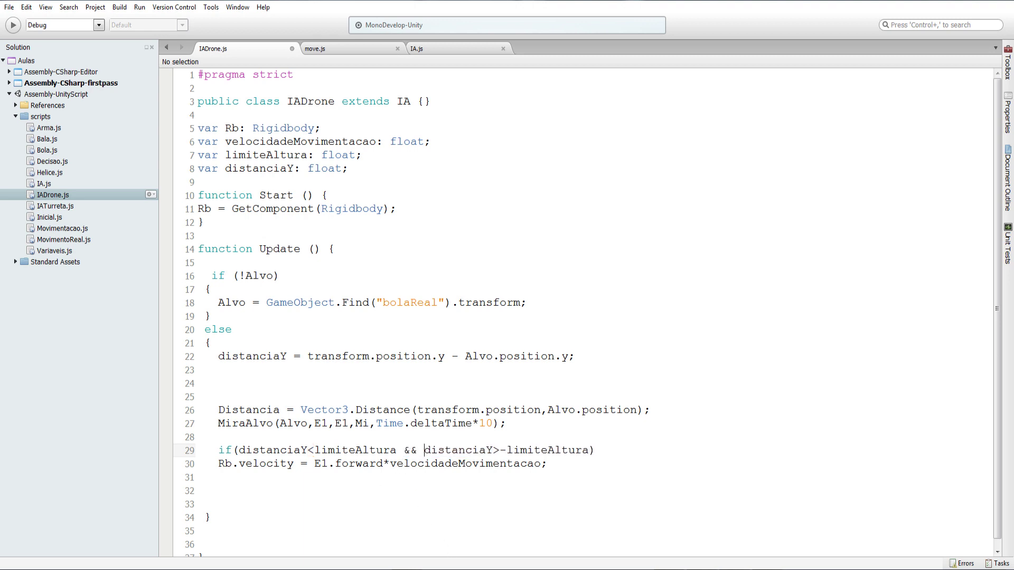
{"action": "double_click", "coordinate": [411, 450]}
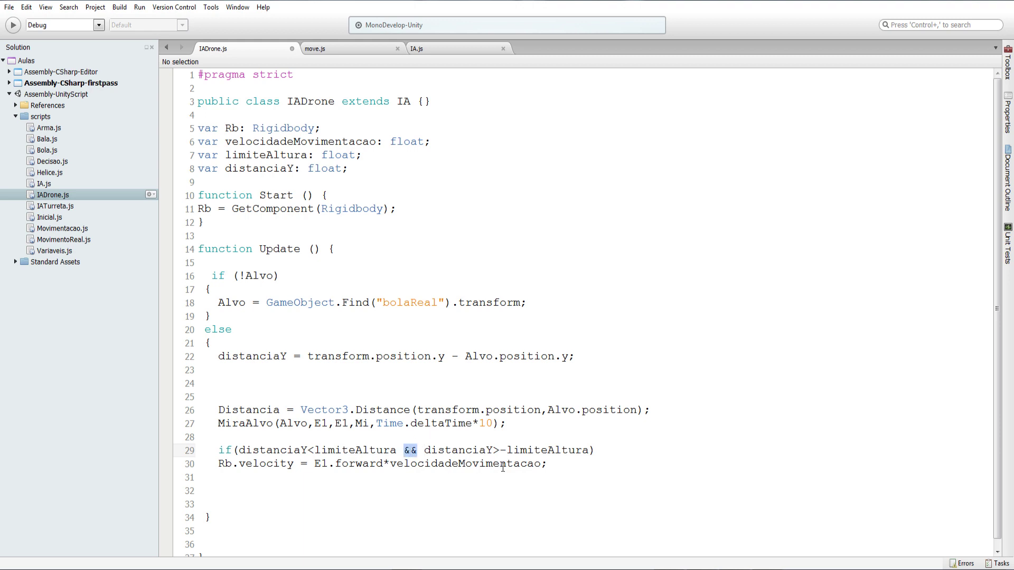
{"action": "left_click", "coordinate": [607, 454]}
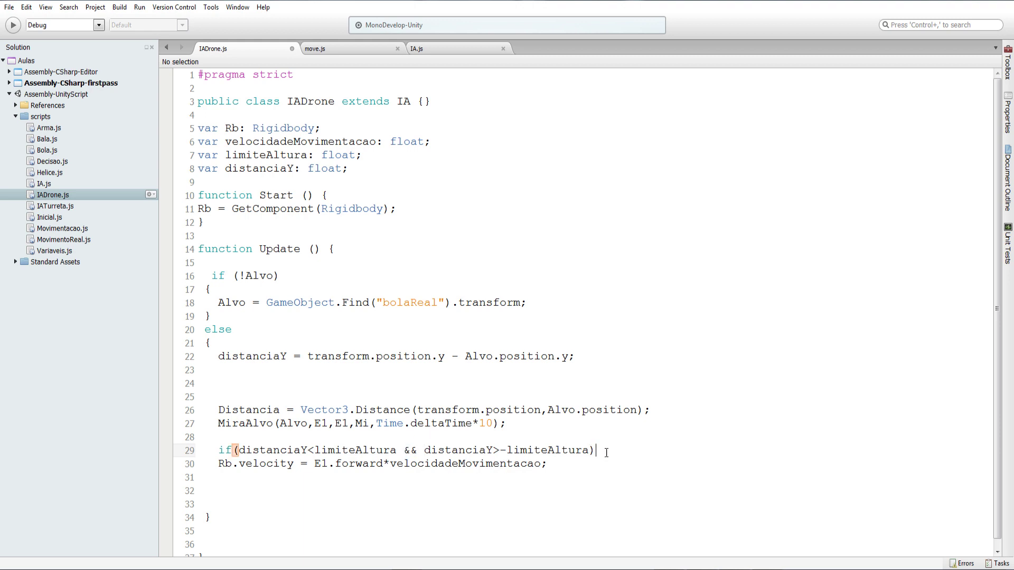
{"action": "left_click", "coordinate": [220, 464]}
Review how distanciaY is computed and used in the height condition
{"action": "double_click", "coordinate": [243, 358]}
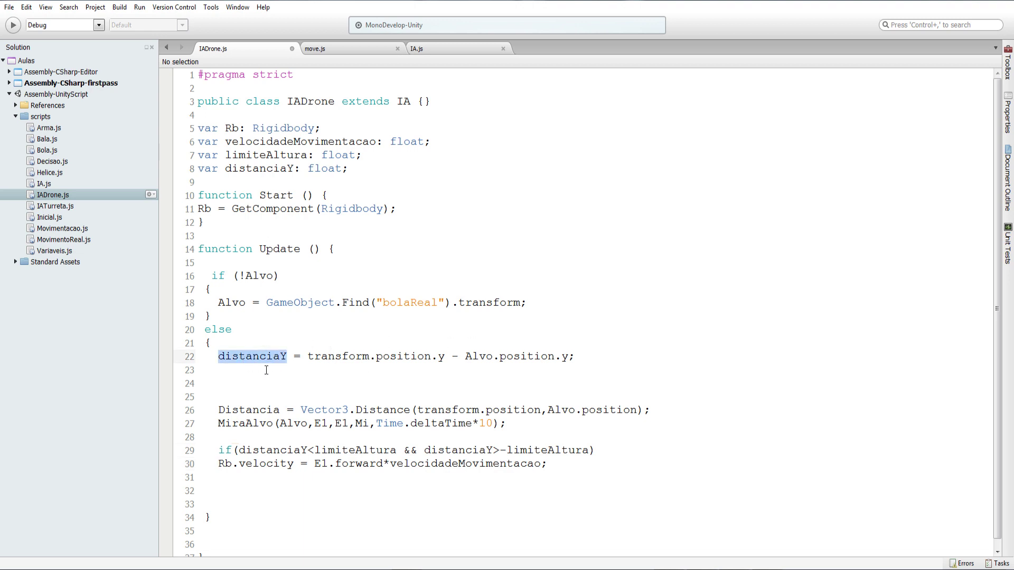
{"action": "double_click", "coordinate": [306, 450]}
{"action": "double_click", "coordinate": [307, 450]}
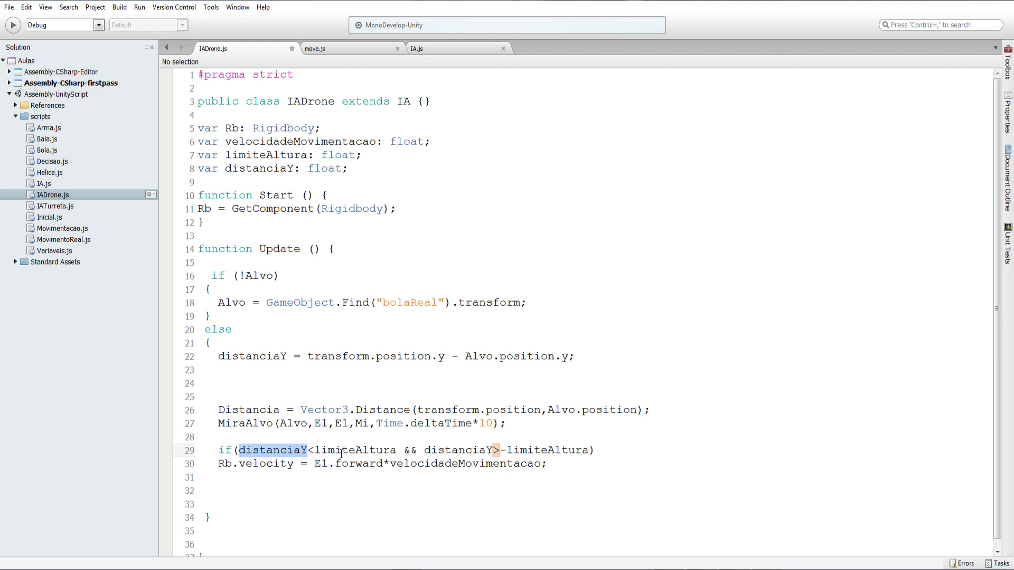
{"action": "left_click", "coordinate": [341, 452]}
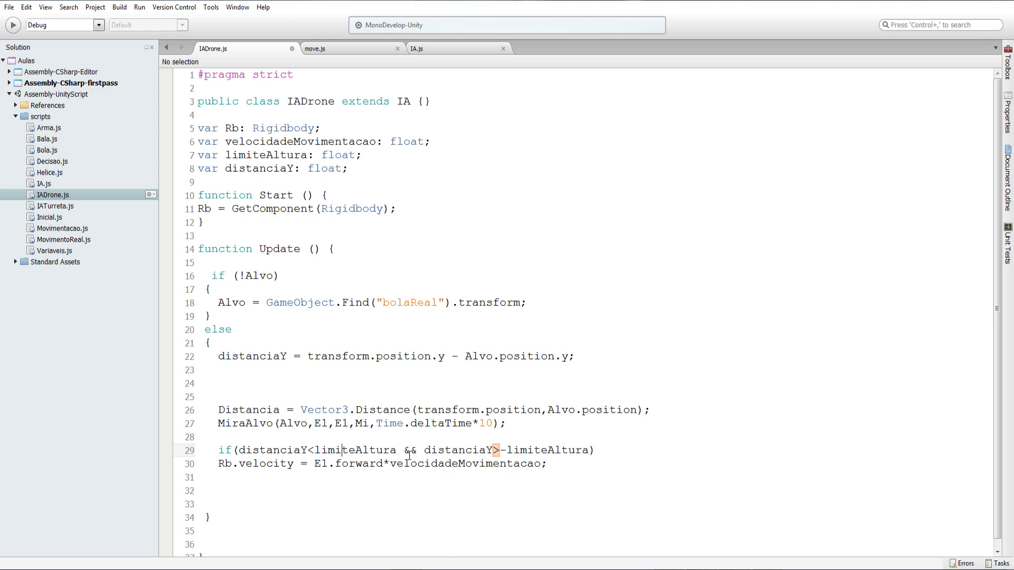
{"action": "double_click", "coordinate": [473, 451]}
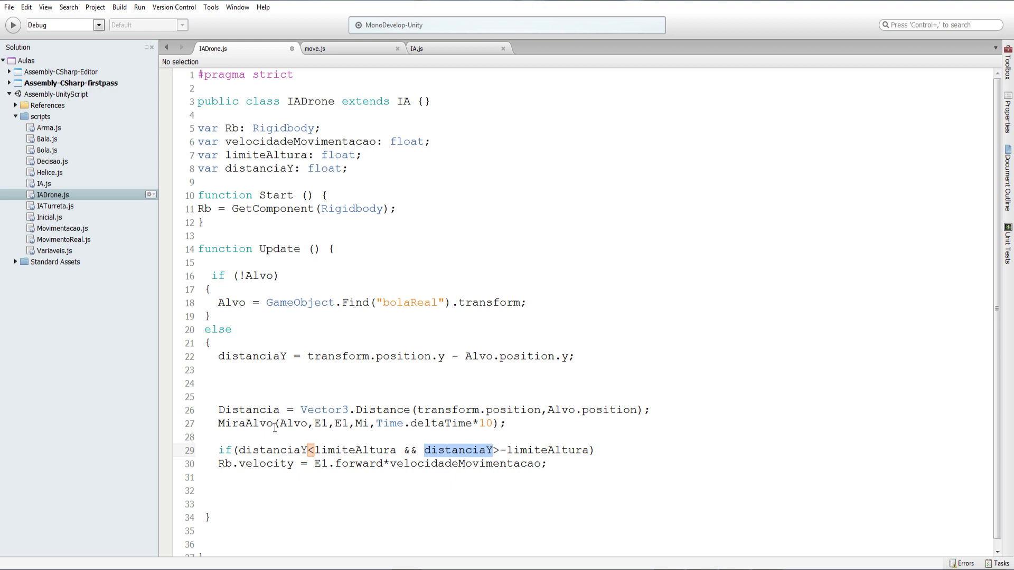
{"action": "double_click", "coordinate": [338, 357]}
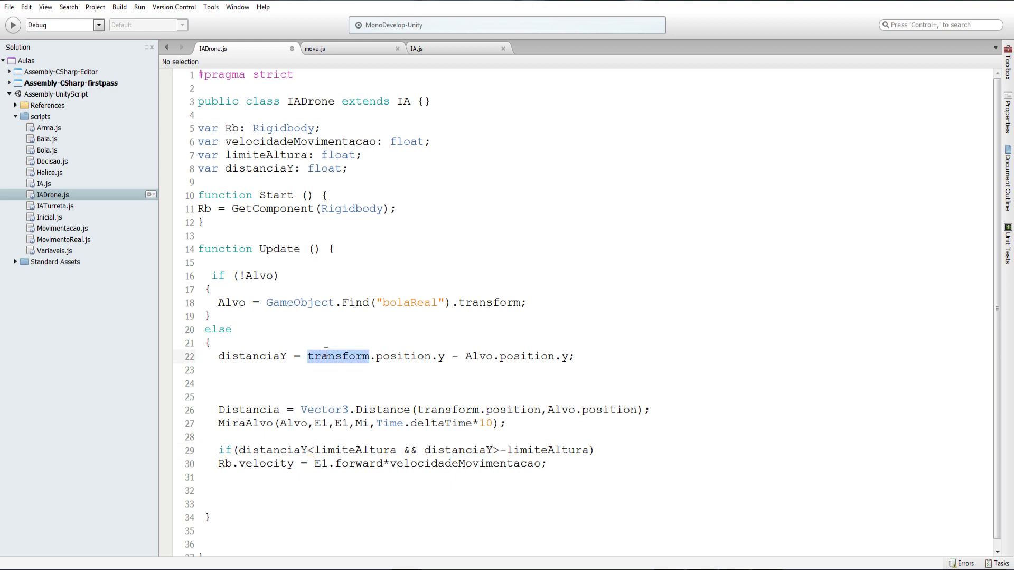
{"action": "left_click", "coordinate": [515, 346]}
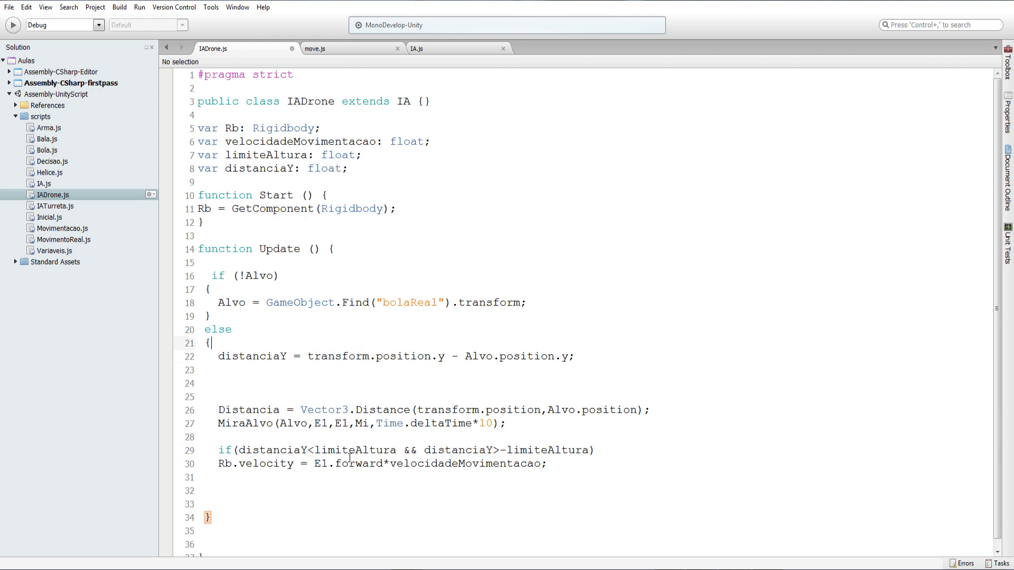
Recheck the limiteAltura and -limiteAltura bounds and place the caret at the end of line 30
{"action": "double_click", "coordinate": [291, 453]}
{"action": "double_click", "coordinate": [337, 453]}
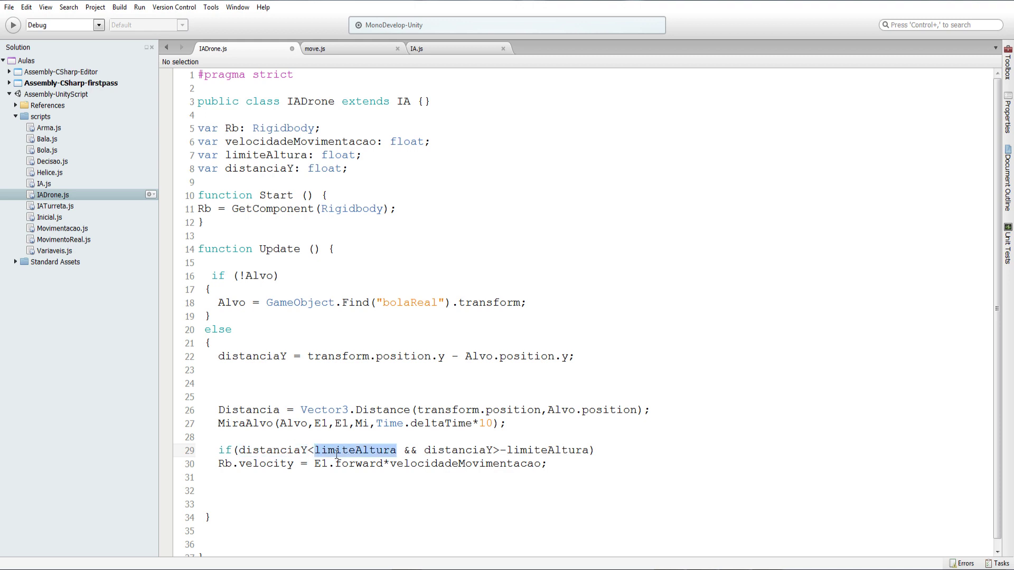
{"action": "left_click", "coordinate": [444, 451]}
{"action": "double_click", "coordinate": [543, 450]}
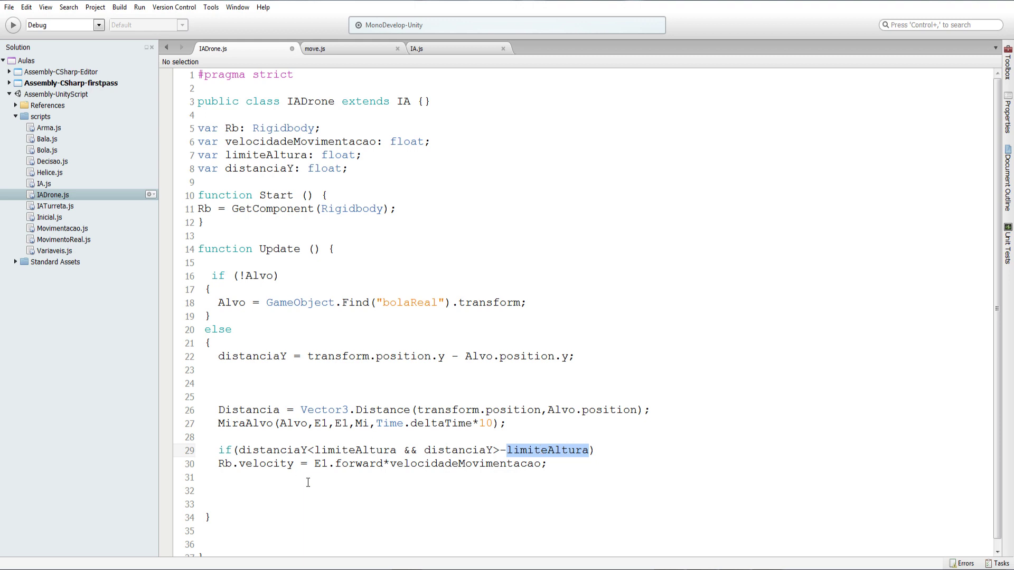
{"action": "left_click", "coordinate": [346, 461]}
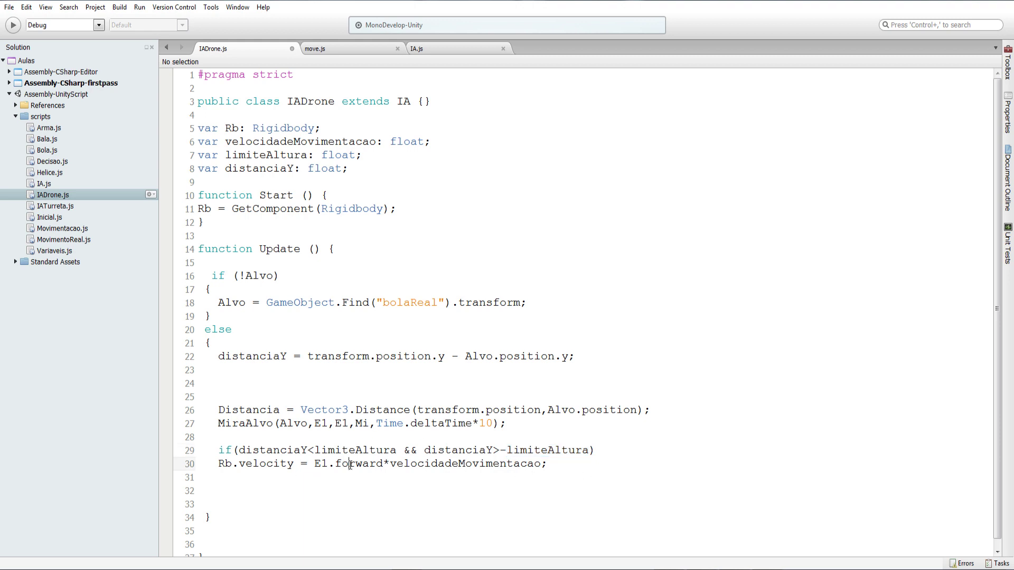
{"action": "left_click", "coordinate": [477, 468]}
Add an empty else { } block after the guarded velocity line
{"action": "key", "text": "Return"}
{"action": "type", "text": "else{"}
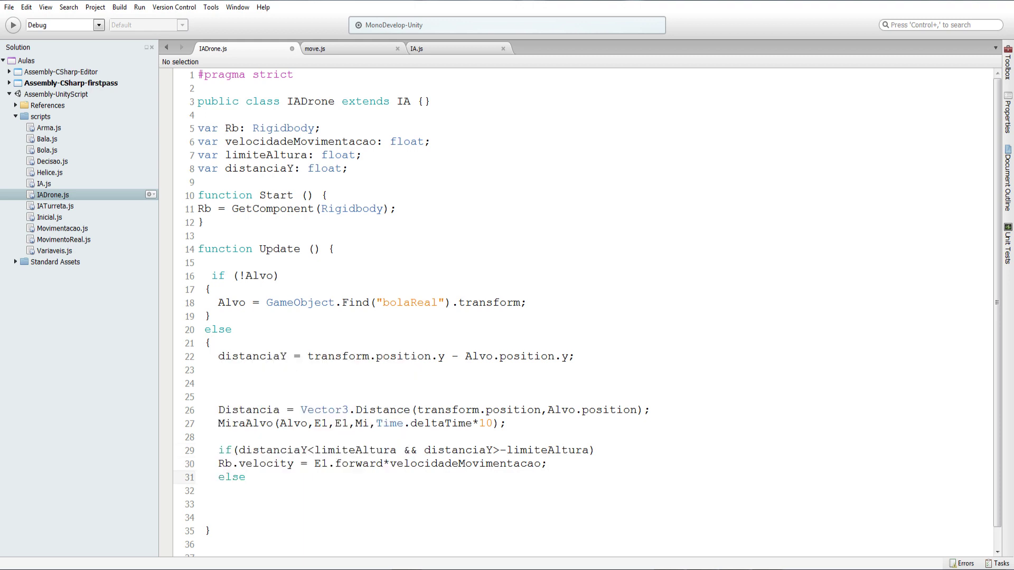
{"action": "key", "text": "Return"}
{"action": "key", "text": "Return"}
{"action": "key", "text": "Up"}
{"action": "key", "text": "Up"}
{"action": "key", "text": "Return"}
{"action": "key", "text": "Down"}
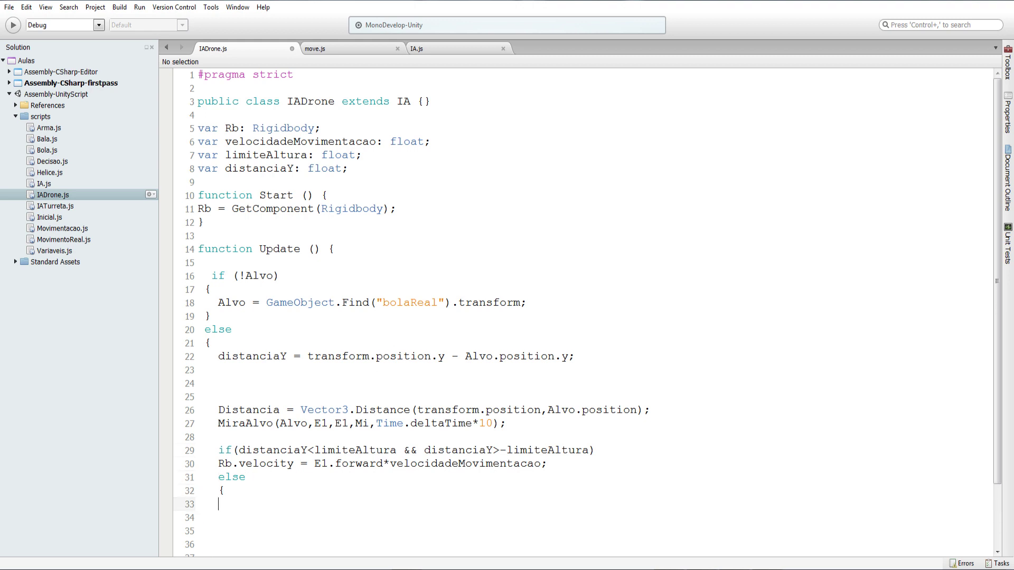
{"action": "key", "text": "Down"}
{"action": "key", "text": "Down"}
{"action": "type", "text": "}"}
Paste the first half of the height condition, indented, inside the else block
{"action": "scroll", "coordinate": [638, 462], "scroll_direction": "down", "scroll_amount": 3}
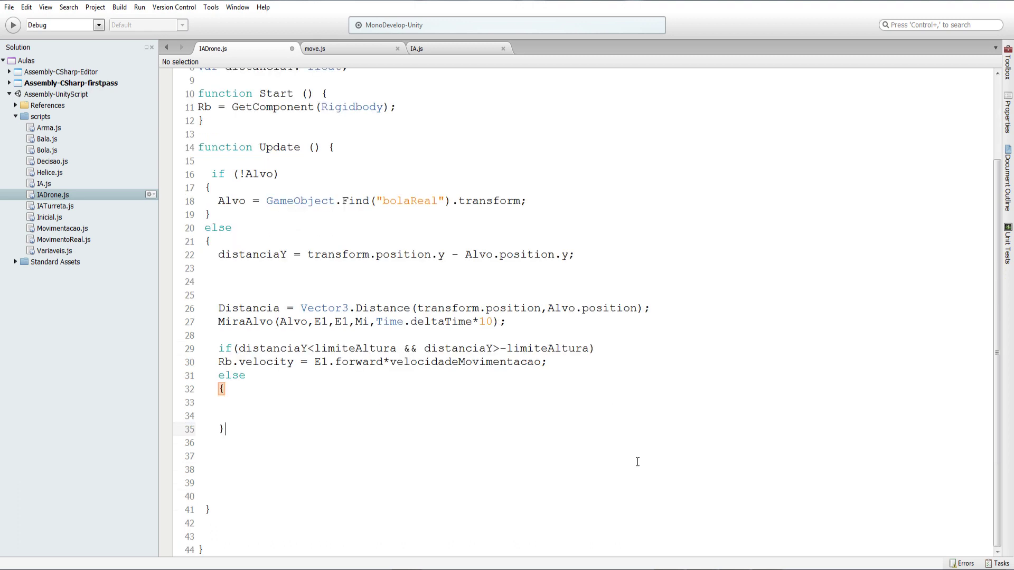
{"action": "double_click", "coordinate": [265, 348]}
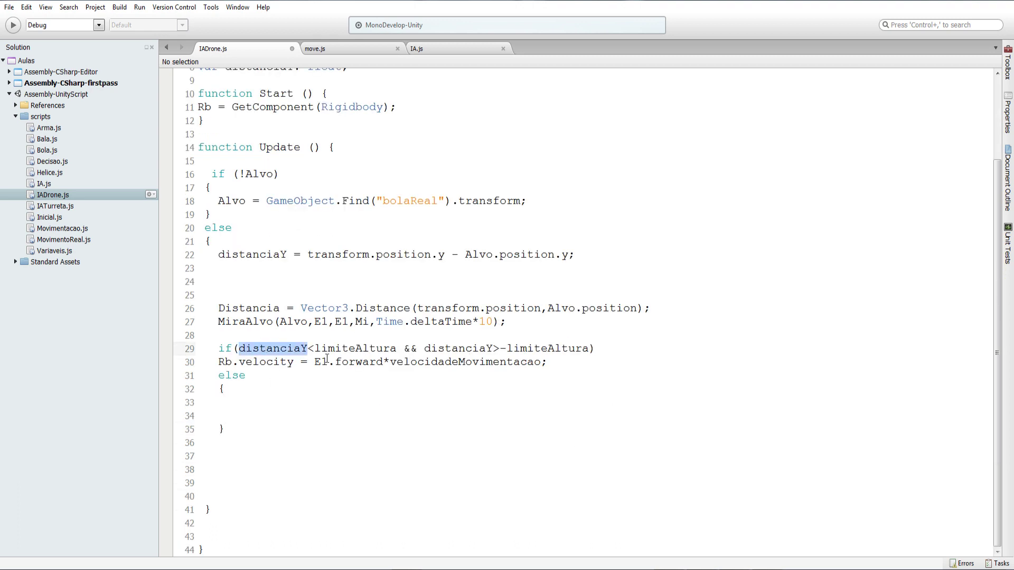
{"action": "double_click", "coordinate": [481, 346]}
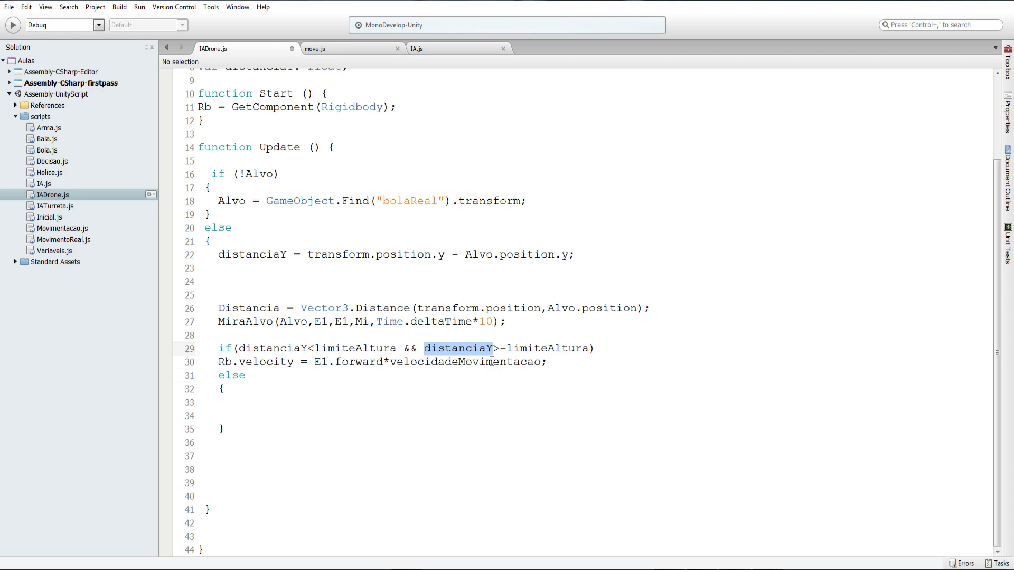
{"action": "left_click", "coordinate": [294, 411]}
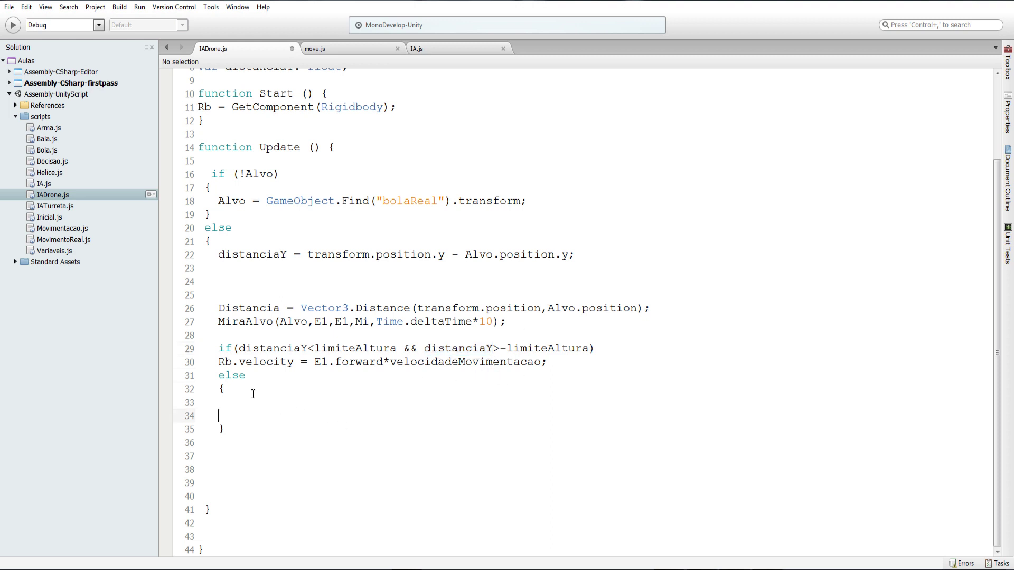
{"action": "left_click_drag", "start_coordinate": [396, 349], "coordinate": [219, 349]}
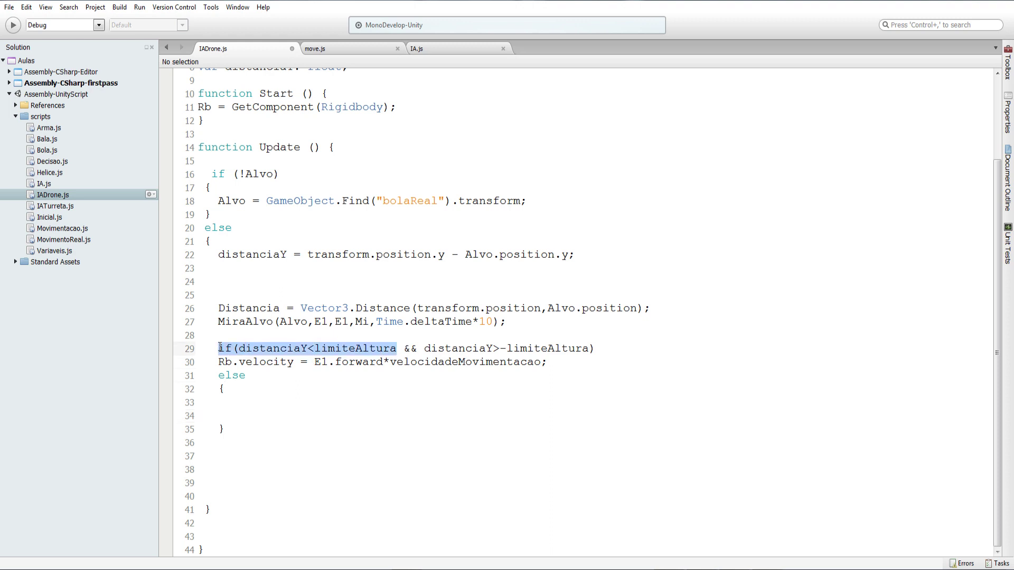
{"action": "left_click", "coordinate": [238, 402]}
{"action": "type", "text": "if(distanciaY<limiteAltura"}
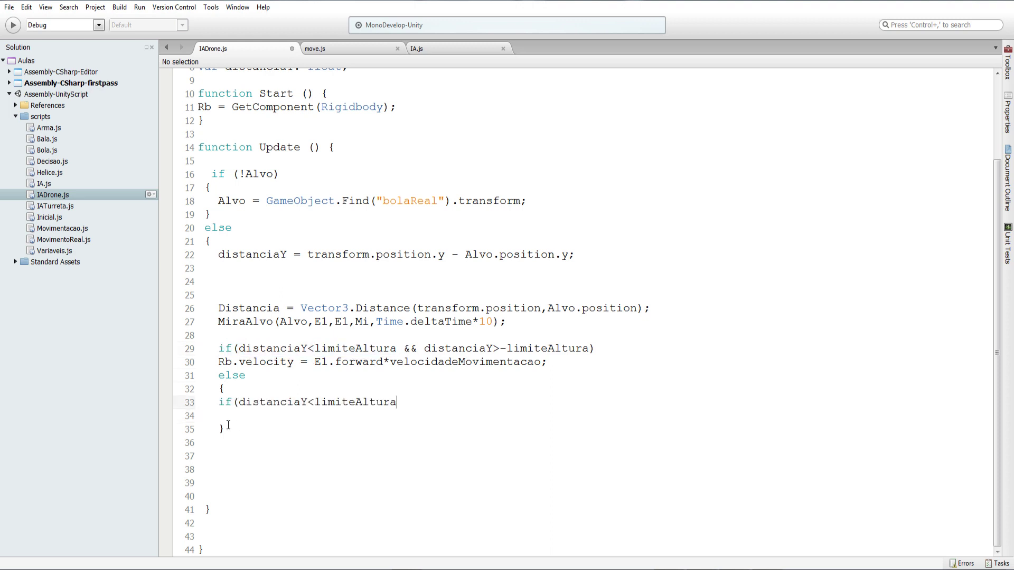
{"action": "key", "text": "Home"}
{"action": "key", "text": "Tab"}
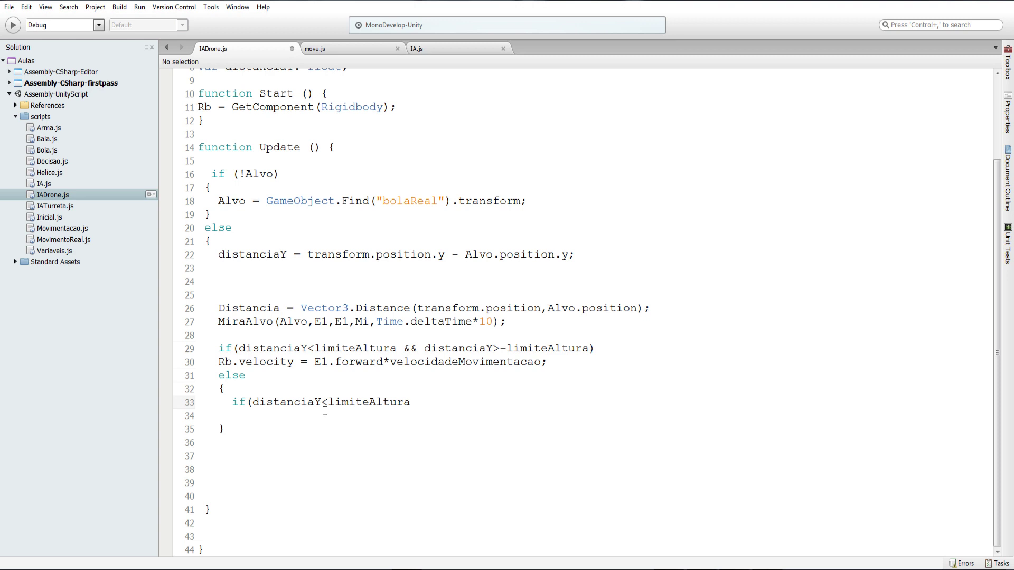
Flip the pasted comparison to if(distanciaY>limiteAltura)
{"action": "double_click", "coordinate": [296, 402]}
{"action": "left_click", "coordinate": [411, 402]}
{"action": "double_click", "coordinate": [325, 403]}
{"action": "type", "text": ">"}
{"action": "type", "text": ")"}
Copy the Rb.velocity forward statement onto a new line 34 under the condition
{"action": "key", "text": "Return"}
{"action": "left_click_drag", "start_coordinate": [561, 362], "coordinate": [222, 363]}
{"action": "key", "text": "ctrl+c"}
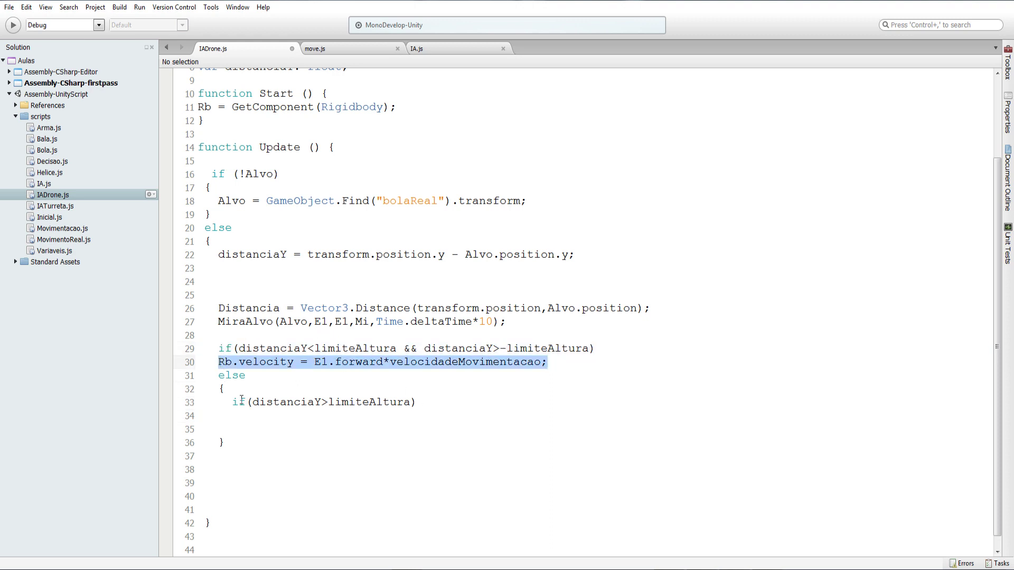
{"action": "left_click", "coordinate": [240, 417]}
{"action": "key", "text": "ctrl+v"}
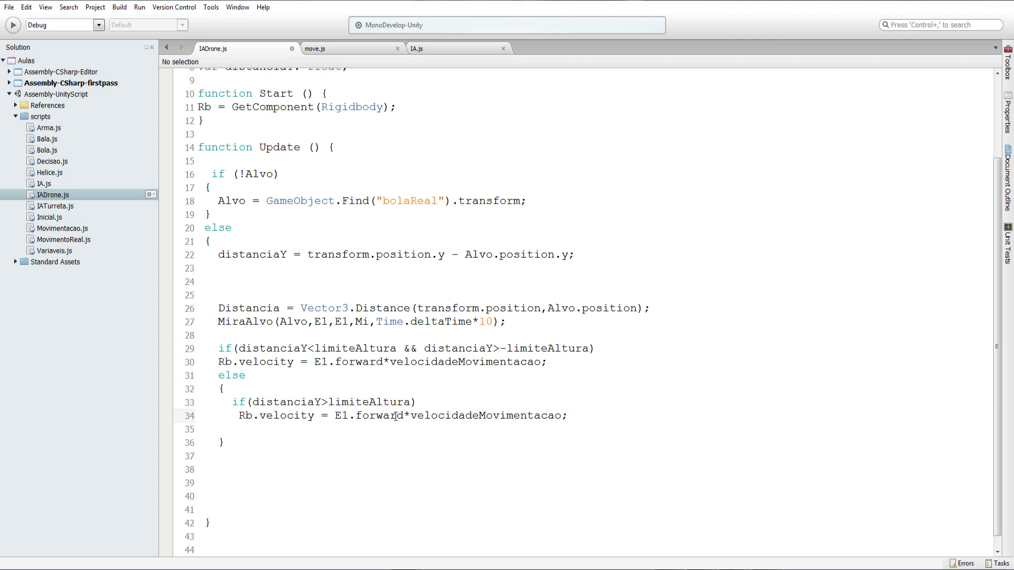
Change it to Rb.velocity = Vector3.up*-velocidadeMovimentacao/2; so the drone descends
{"action": "left_click_drag", "start_coordinate": [403, 417], "coordinate": [338, 415]}
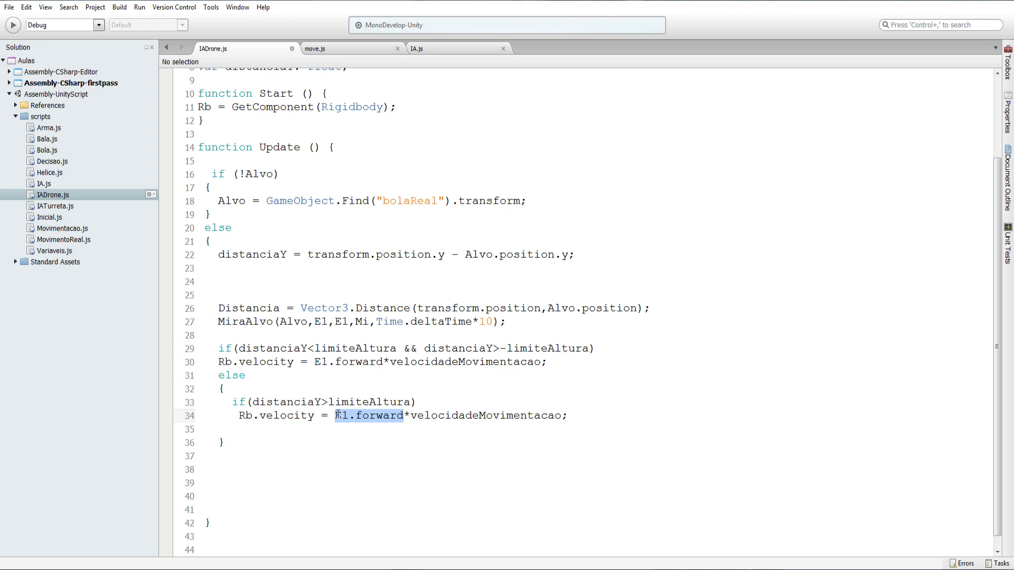
{"action": "type", "text": "Vec"}
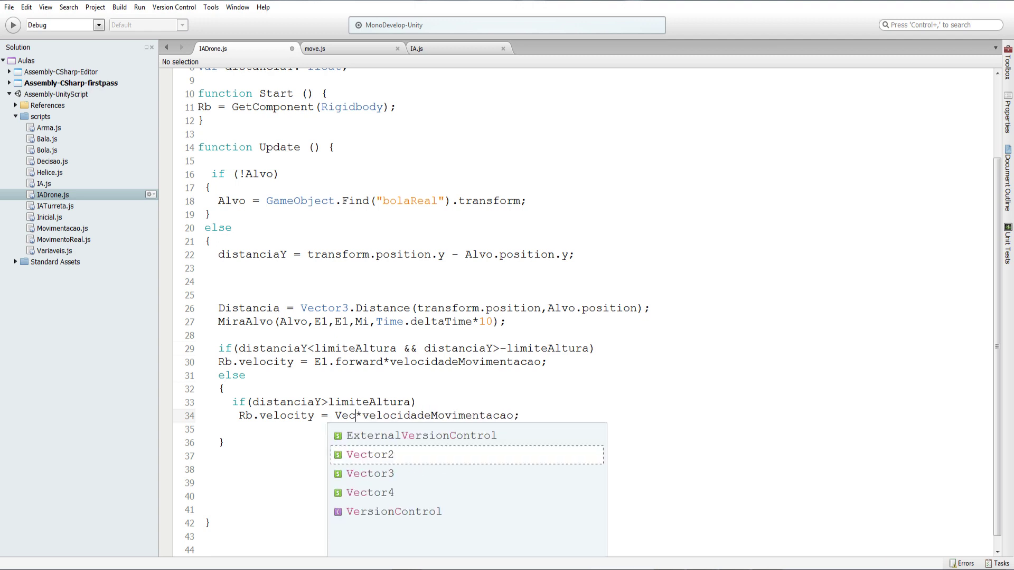
{"action": "key", "text": "Down"}
{"action": "key", "text": "Return"}
{"action": "type", "text": ".u"}
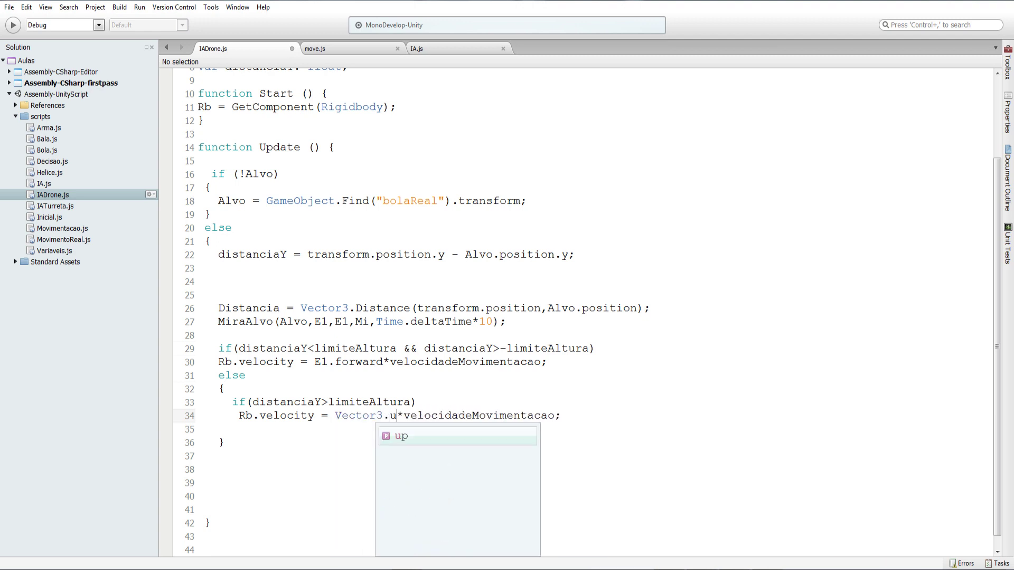
{"action": "type", "text": "p"}
{"action": "left_click", "coordinate": [411, 415]}
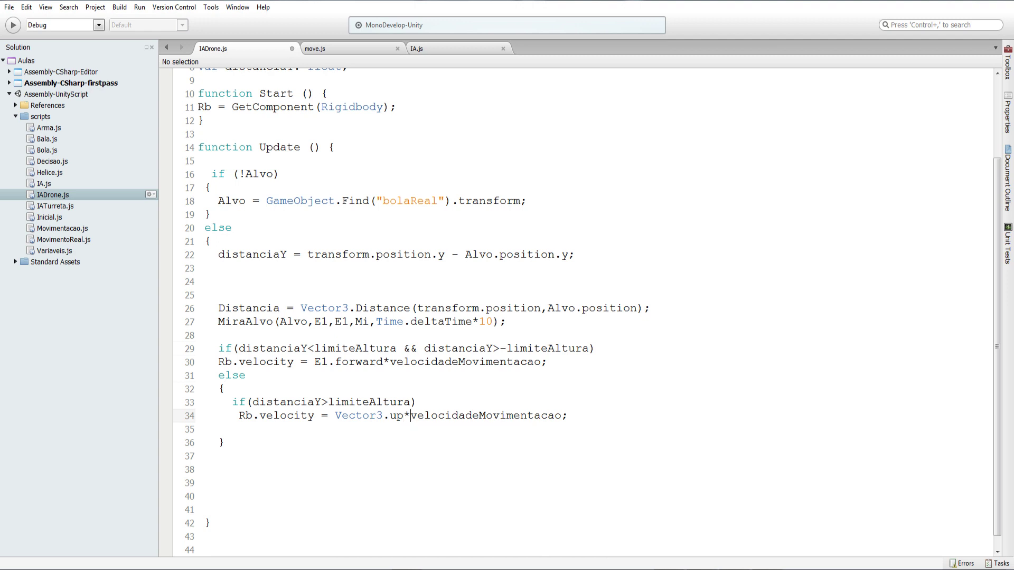
{"action": "type", "text": "-"}
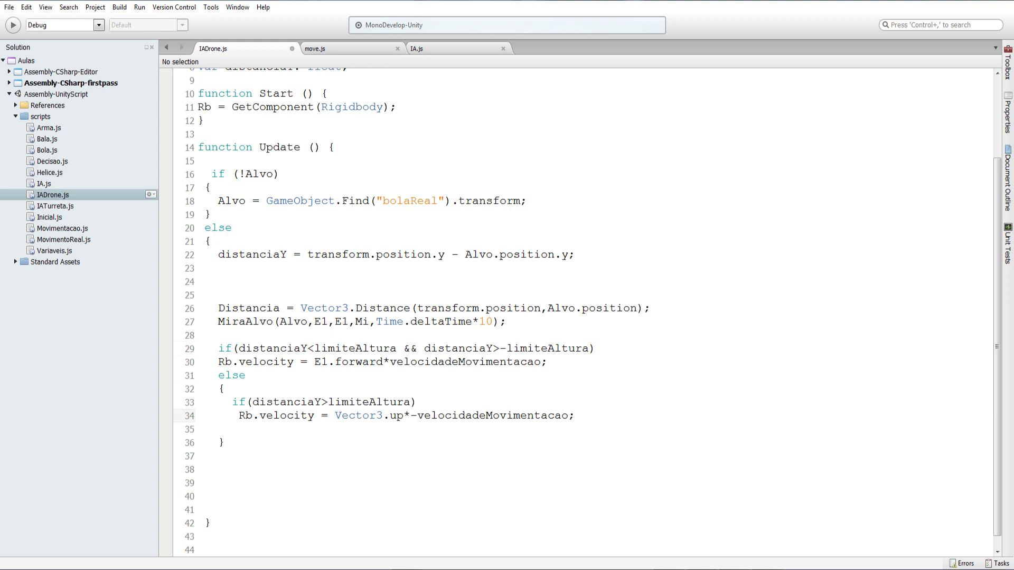
{"action": "left_click", "coordinate": [570, 416]}
{"action": "type", "text": "/2"}
Duplicate the if statement on lines 33–34 directly below itself
{"action": "double_click", "coordinate": [322, 405]}
{"action": "mouse_move", "coordinate": [591, 416]}
{"action": "left_mouse_down"}
{"action": "mouse_move", "coordinate": [253, 415]}
{"action": "mouse_move", "coordinate": [233, 403]}
{"action": "left_mouse_up"}
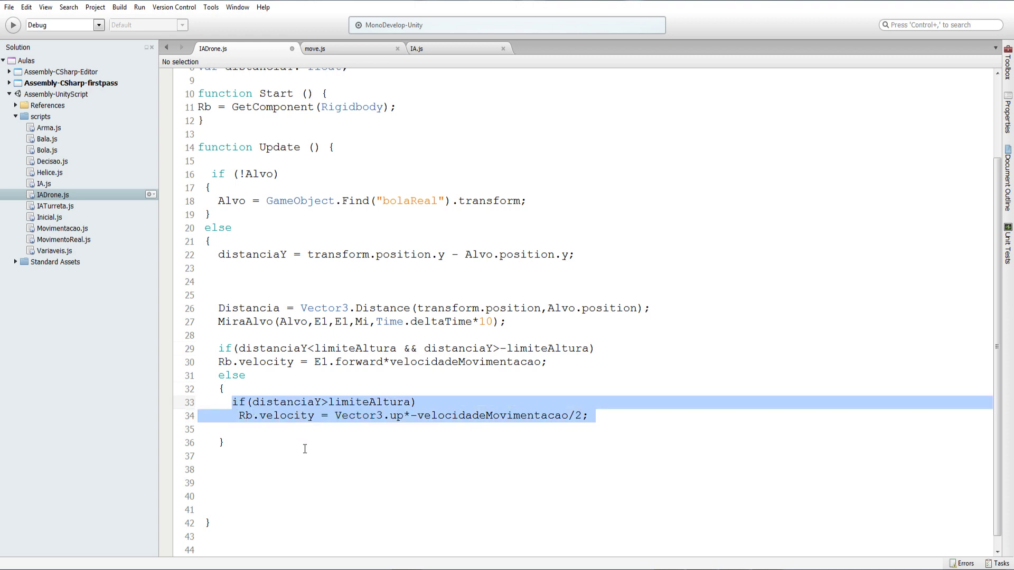
{"action": "key", "text": "ctrl+c"}
{"action": "left_click", "coordinate": [598, 415]}
{"action": "key", "text": "Return"}
{"action": "key", "text": "Return"}
{"action": "key", "text": "ctrl+v"}
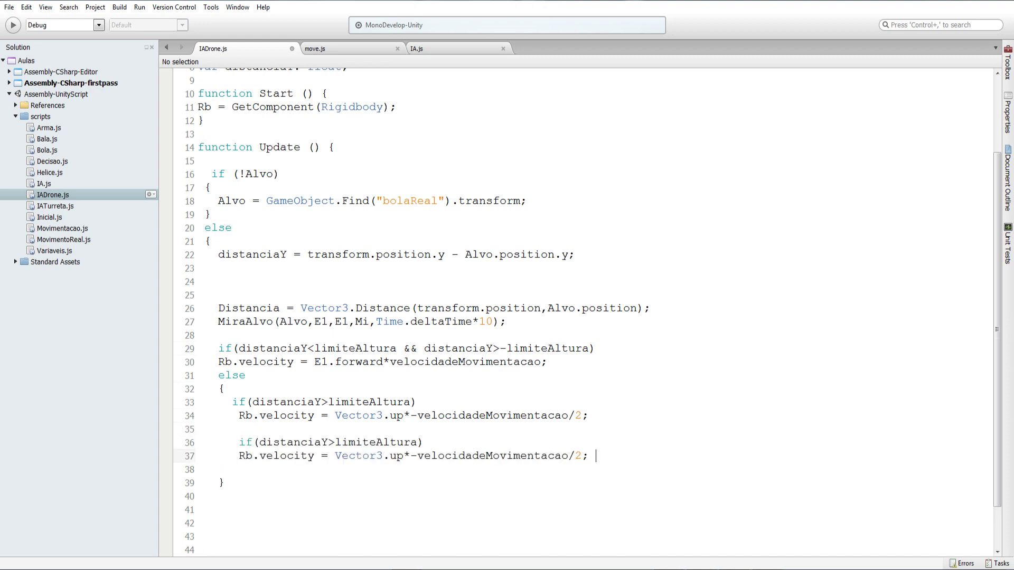
Change the copy to if(distanciaY<-limiteAltura), moving the drone up at velocidadeMovimentacao/2
{"action": "double_click", "coordinate": [331, 442]}
{"action": "type", "text": "<"}
{"action": "type", "text": "-"}
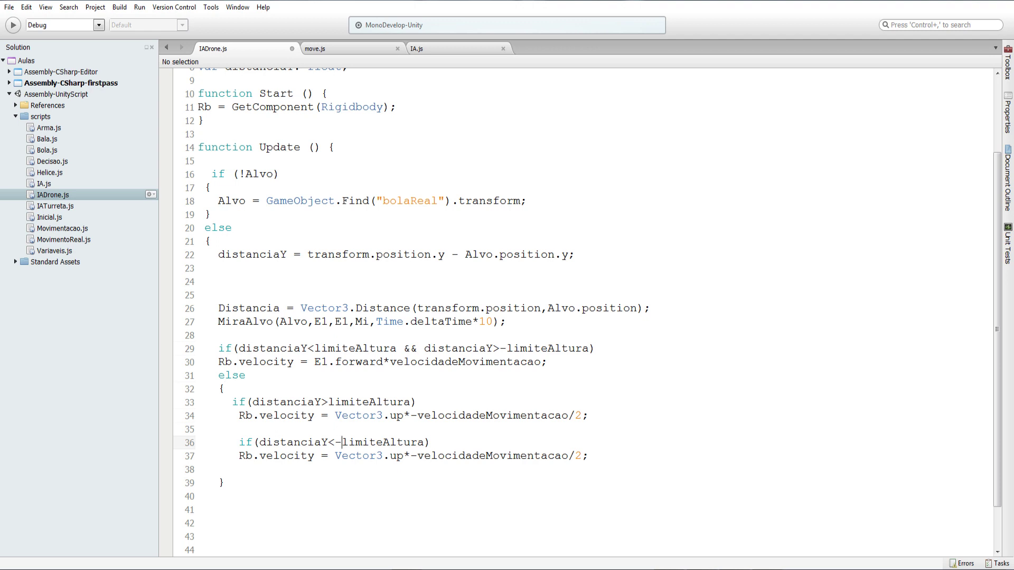
{"action": "left_click_drag", "start_coordinate": [416, 456], "coordinate": [411, 456]}
{"action": "key", "text": "BackSpace"}
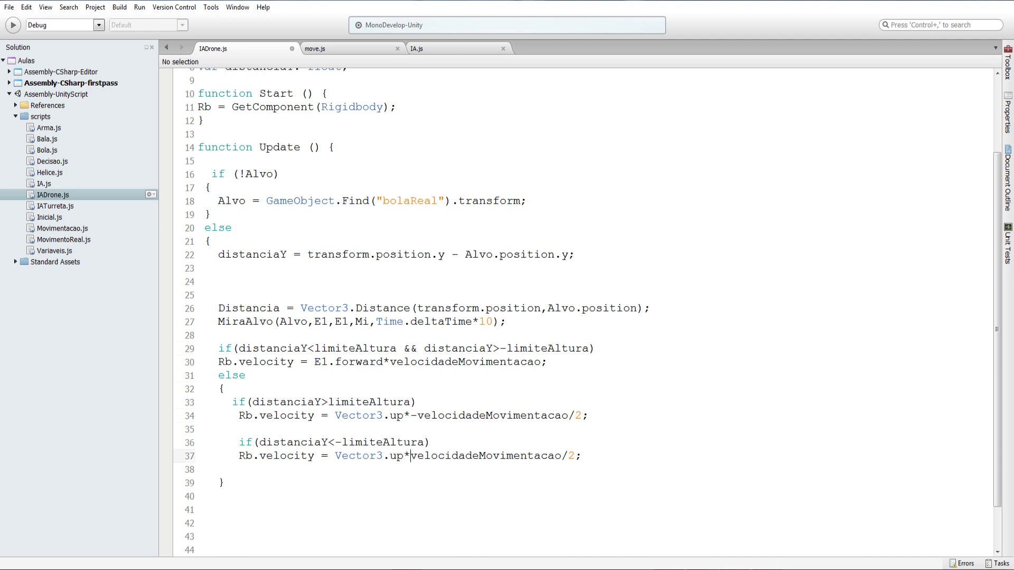
{"action": "scroll", "coordinate": [433, 469], "scroll_direction": "down", "scroll_amount": 2}
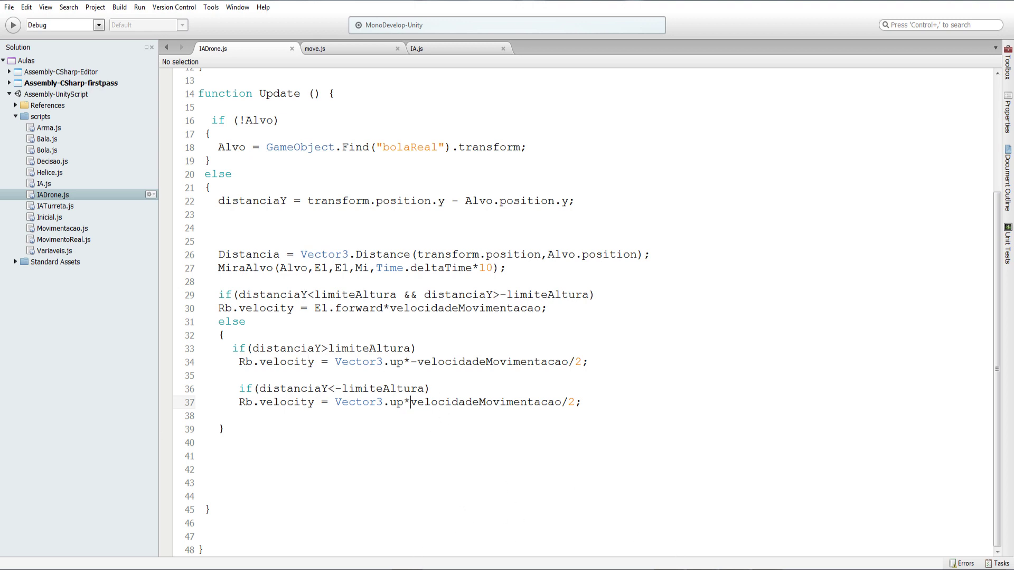
{"action": "key", "text": "alt+Tab"}
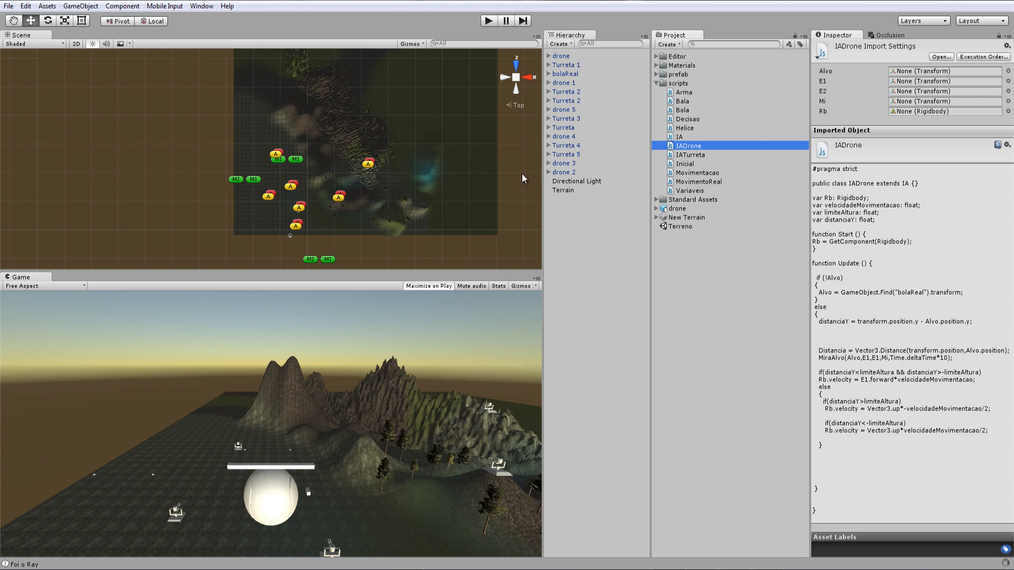
Set drone 1's Velocidade Movimentacao to 90 and Limite Altura to 20, applying both to the prefab
{"action": "left_click", "coordinate": [568, 83]}
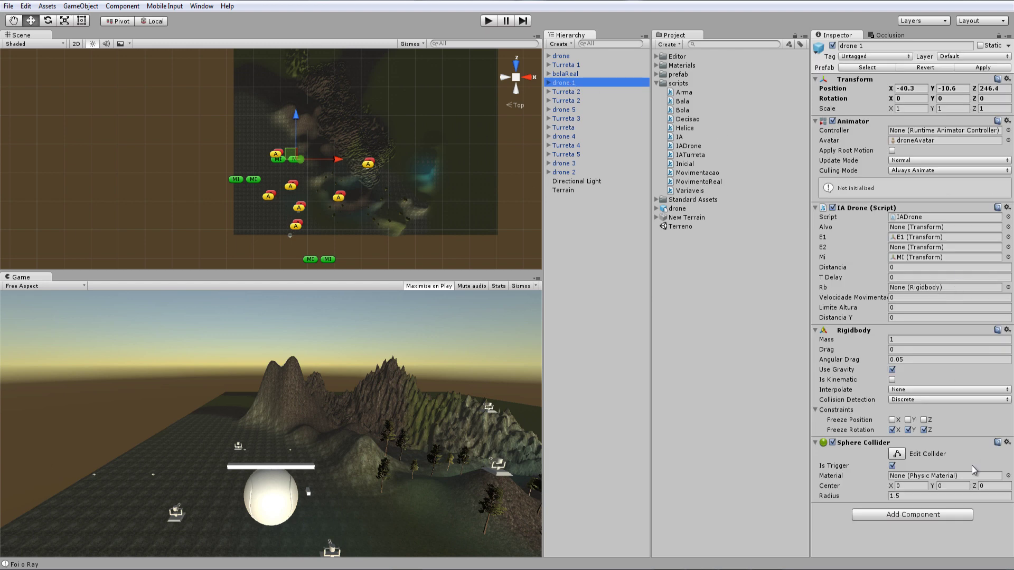
{"action": "left_click", "coordinate": [912, 298]}
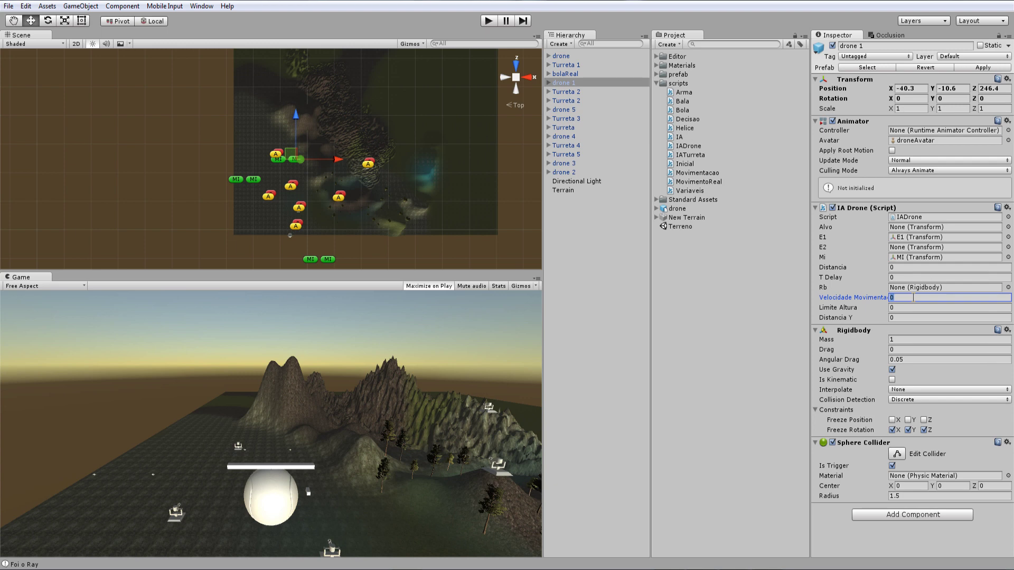
{"action": "type", "text": "90"}
{"action": "left_click", "coordinate": [983, 66]}
{"action": "left_click", "coordinate": [910, 309]}
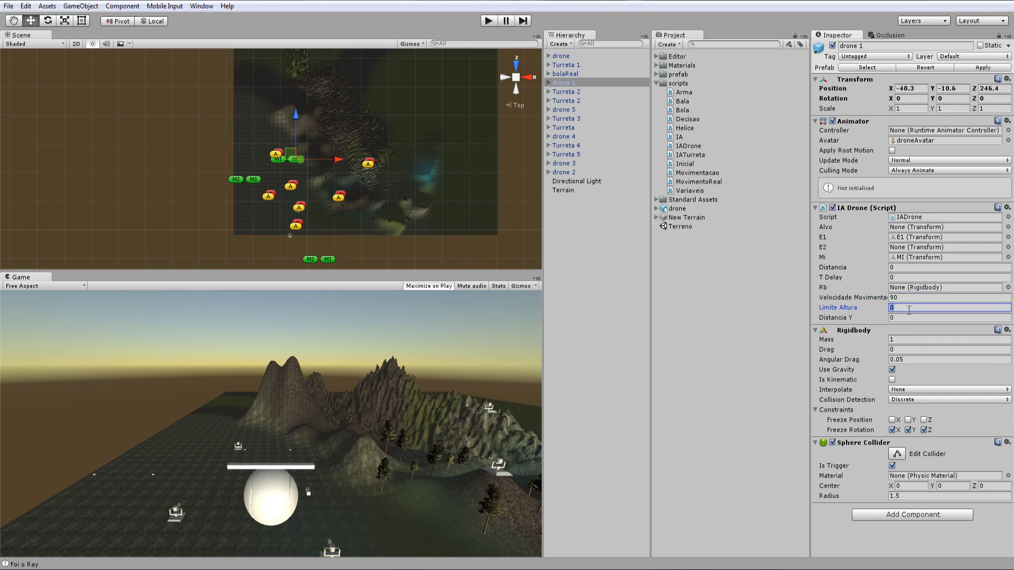
{"action": "type", "text": "20"}
{"action": "left_click", "coordinate": [983, 67]}
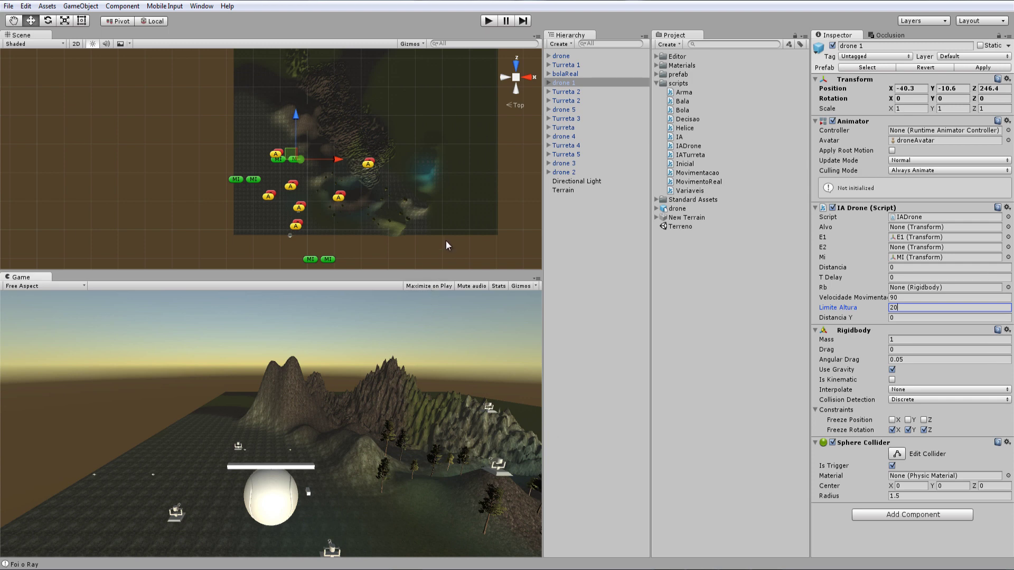
Reselect drone 1, switch the scene projection, and orbit into a tilted perspective
{"action": "left_click", "coordinate": [567, 83]}
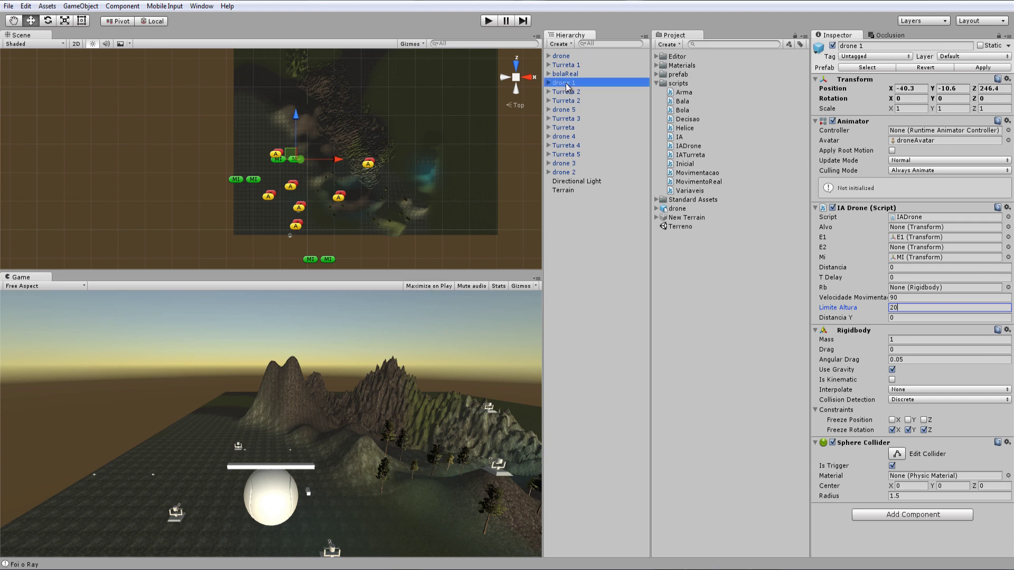
{"action": "left_click", "coordinate": [516, 79]}
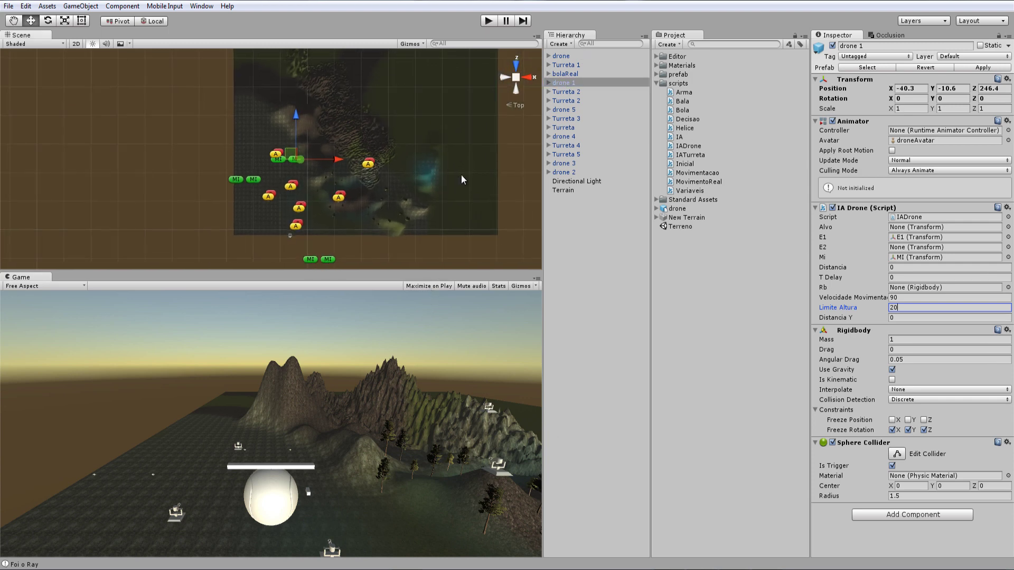
{"action": "left_click_drag", "start_coordinate": [461, 175], "coordinate": [299, 163], "text": "alt"}
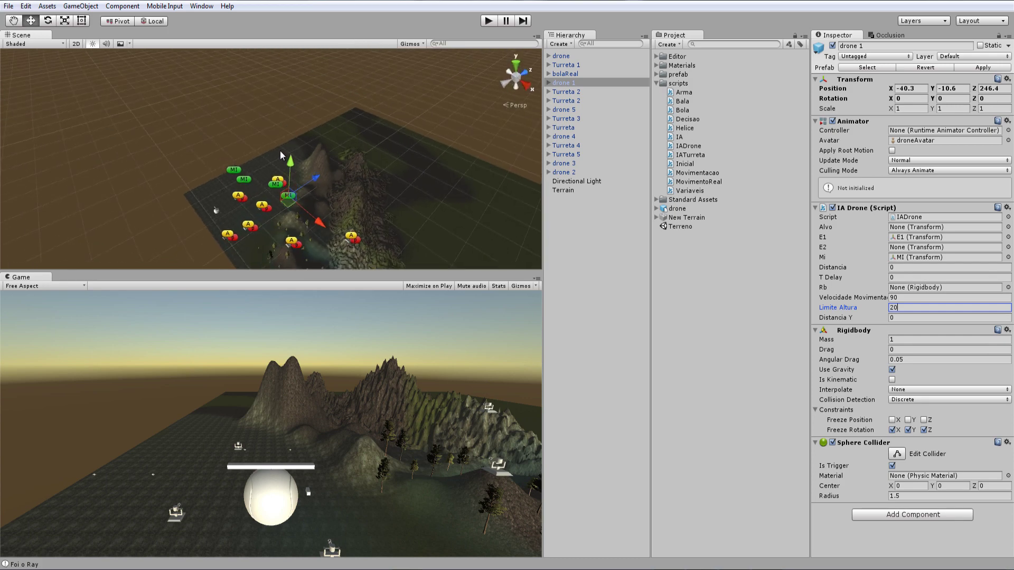
{"action": "key", "text": "f"}
{"action": "scroll", "coordinate": [280, 150], "scroll_direction": "down", "scroll_amount": 2}
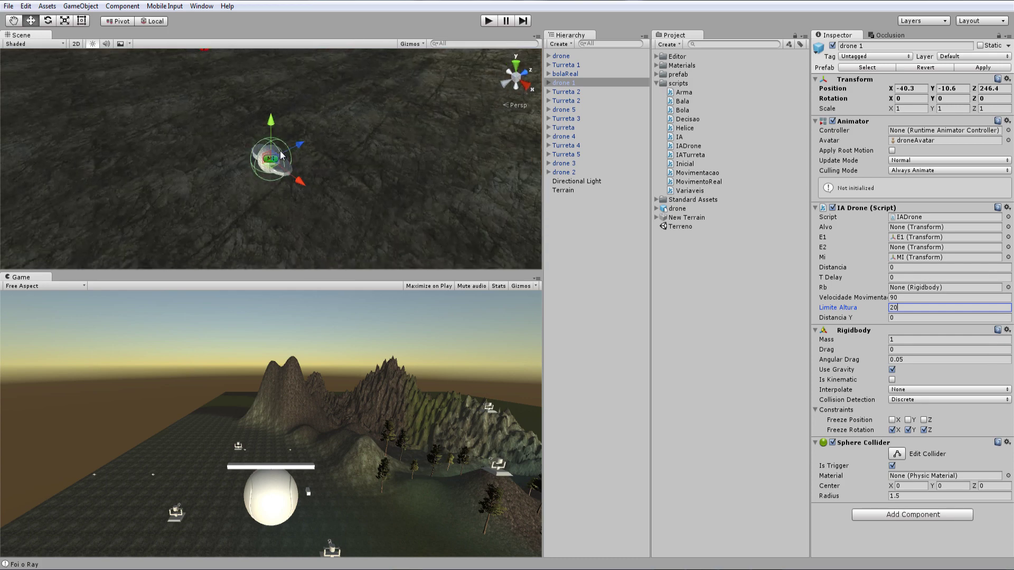
{"action": "scroll", "coordinate": [280, 150], "scroll_direction": "down", "scroll_amount": 2}
{"action": "scroll", "coordinate": [280, 151], "scroll_direction": "down", "scroll_amount": 2}
{"action": "scroll", "coordinate": [280, 151], "scroll_direction": "down", "scroll_amount": 2}
{"action": "scroll", "coordinate": [280, 153], "scroll_direction": "down", "scroll_amount": 2}
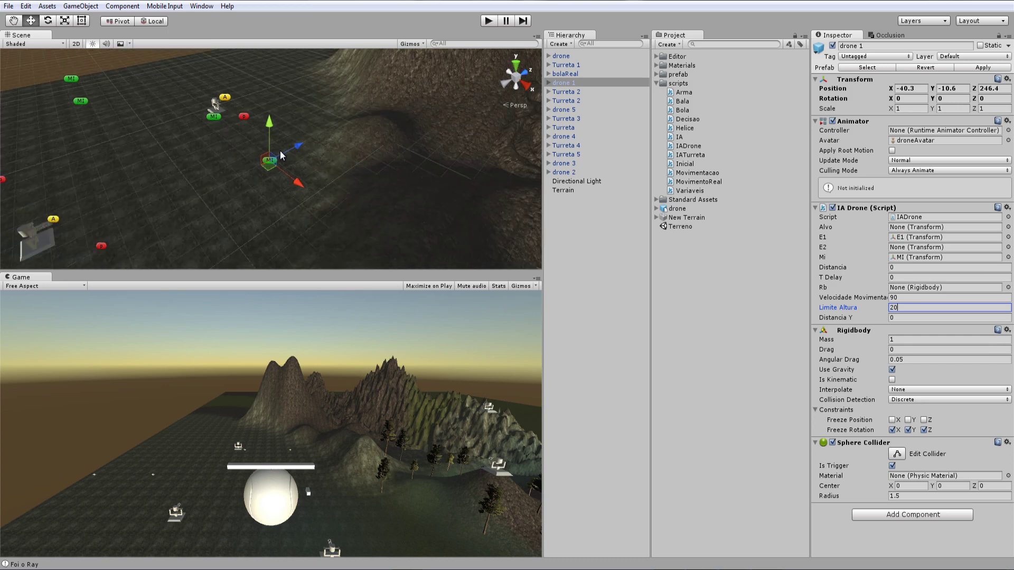
{"action": "scroll", "coordinate": [280, 154], "scroll_direction": "down", "scroll_amount": 2}
{"action": "scroll", "coordinate": [280, 153], "scroll_direction": "down", "scroll_amount": 2}
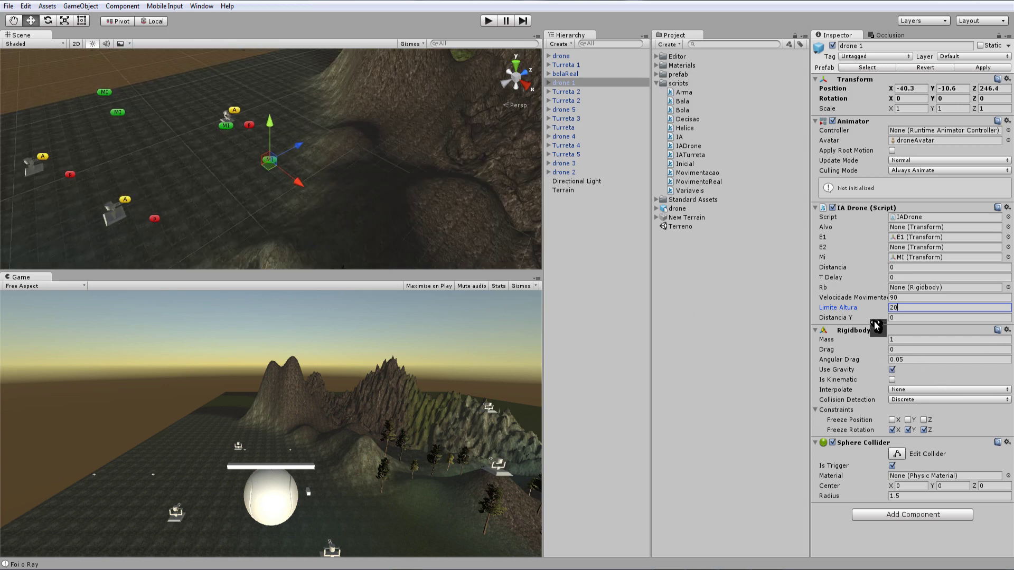
{"action": "scroll", "coordinate": [445, 96], "scroll_direction": "down", "scroll_amount": 2}
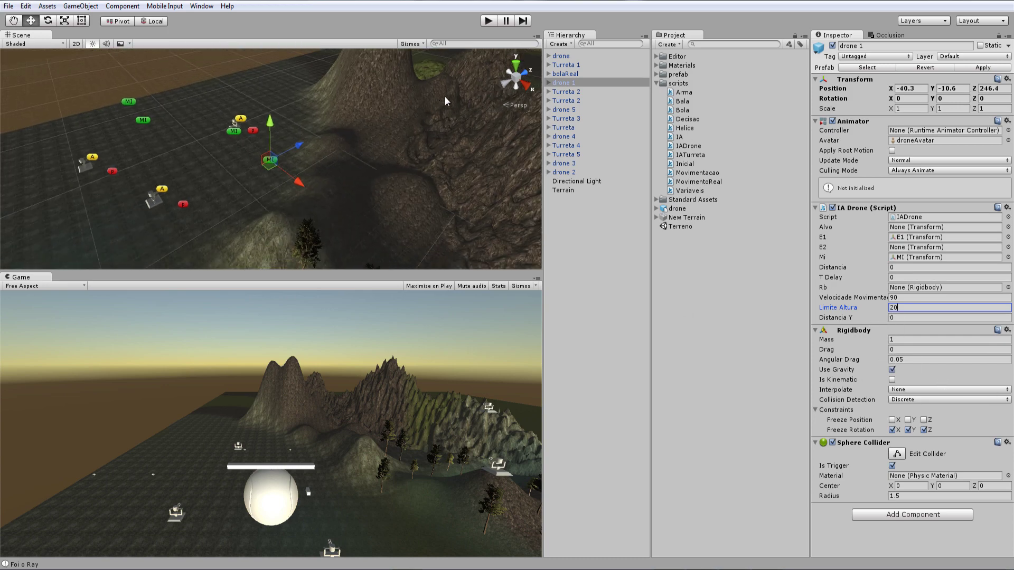
{"action": "scroll", "coordinate": [473, 68], "scroll_direction": "down", "scroll_amount": 2}
{"action": "left_click", "coordinate": [490, 21]}
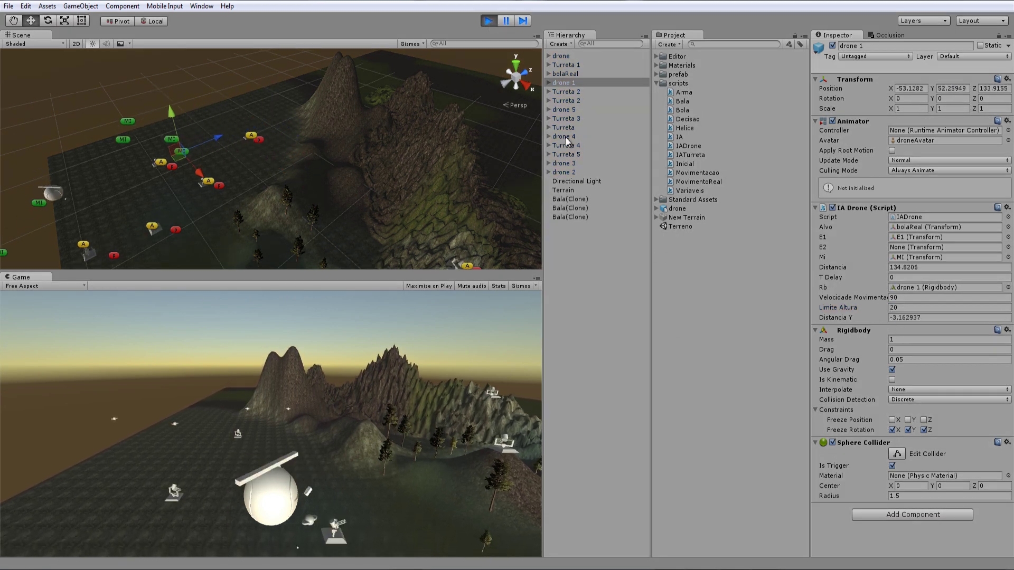
{"action": "left_click", "coordinate": [488, 22]}
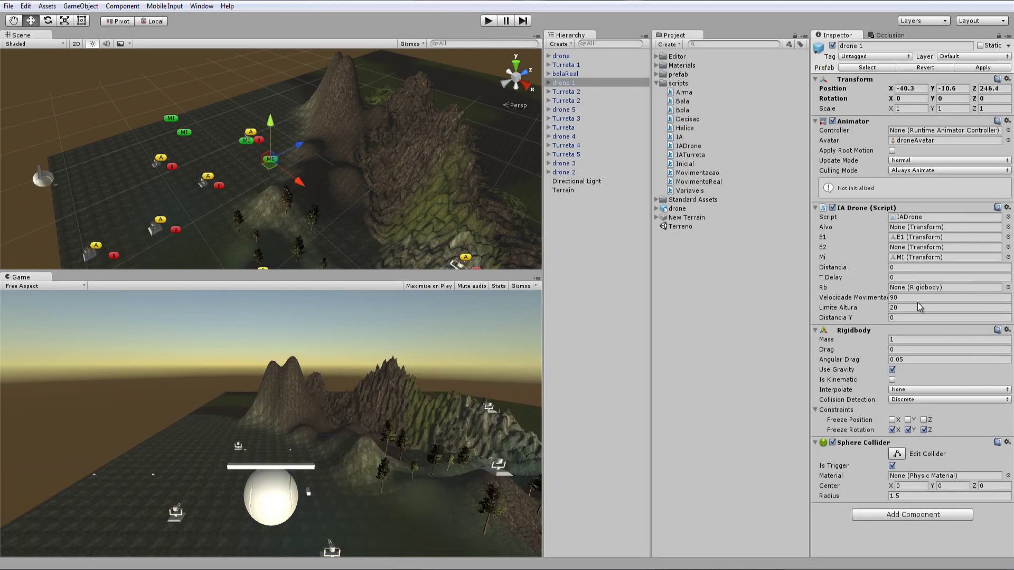
Lower drone 1's Velocidade Movimentacao to 50 and apply it to the prefab
{"action": "left_click", "coordinate": [920, 298]}
{"action": "type", "text": "50"}
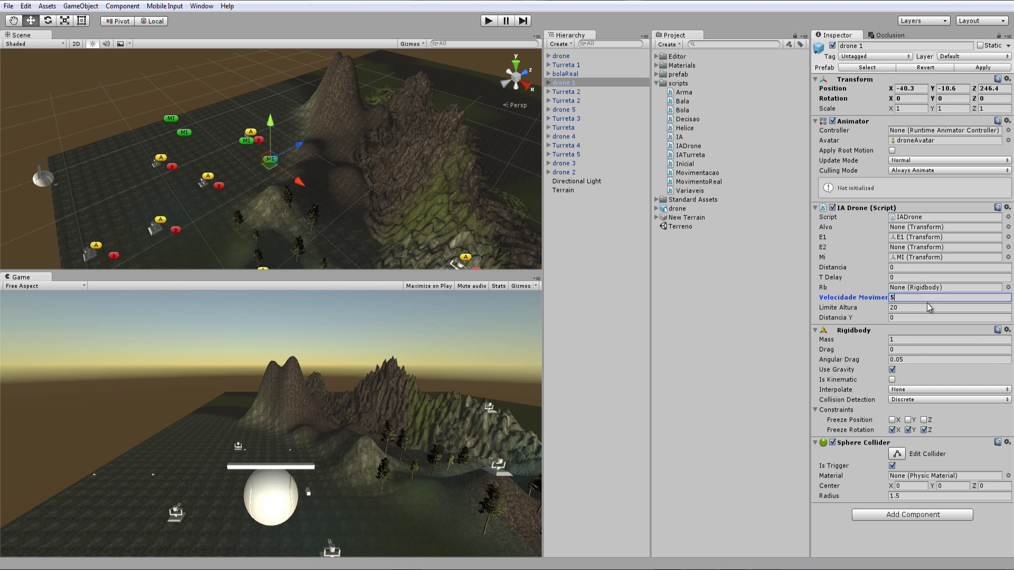
{"action": "left_click", "coordinate": [983, 68]}
Play-test the scene at the slower speed, then stop and return to IADrone.js
{"action": "left_click", "coordinate": [487, 21]}
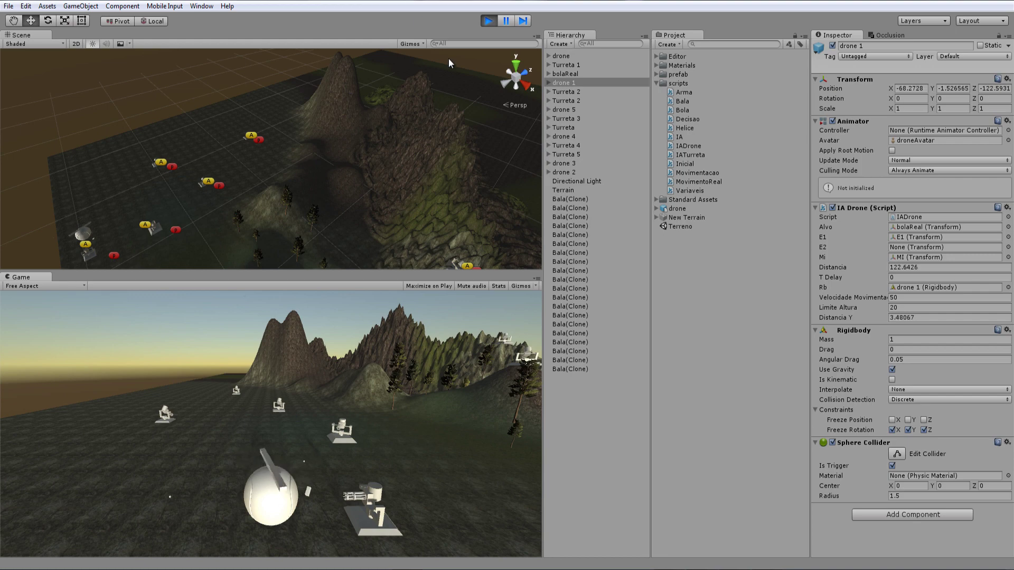
{"action": "left_click", "coordinate": [490, 22]}
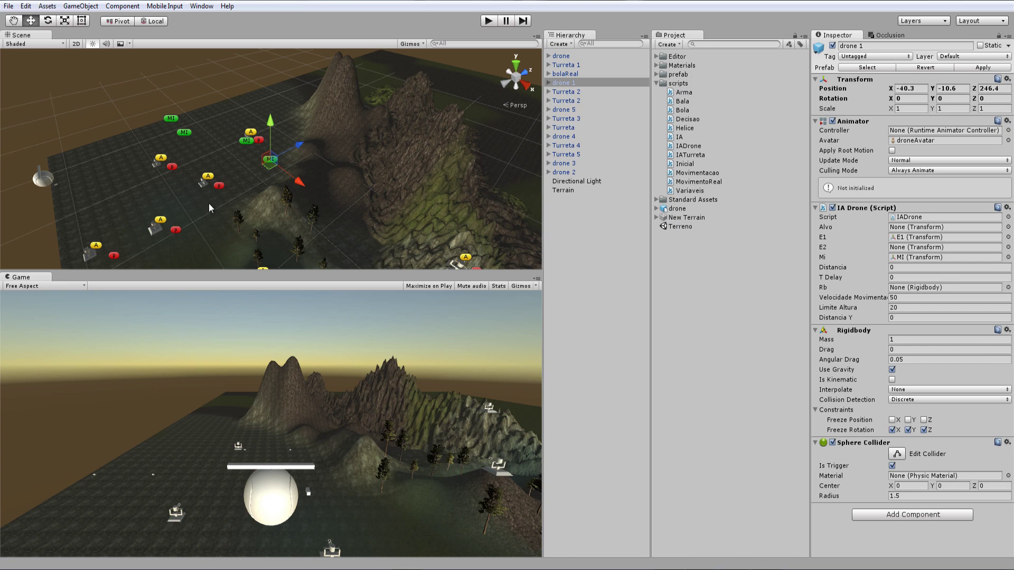
{"action": "left_click", "coordinate": [714, 568]}
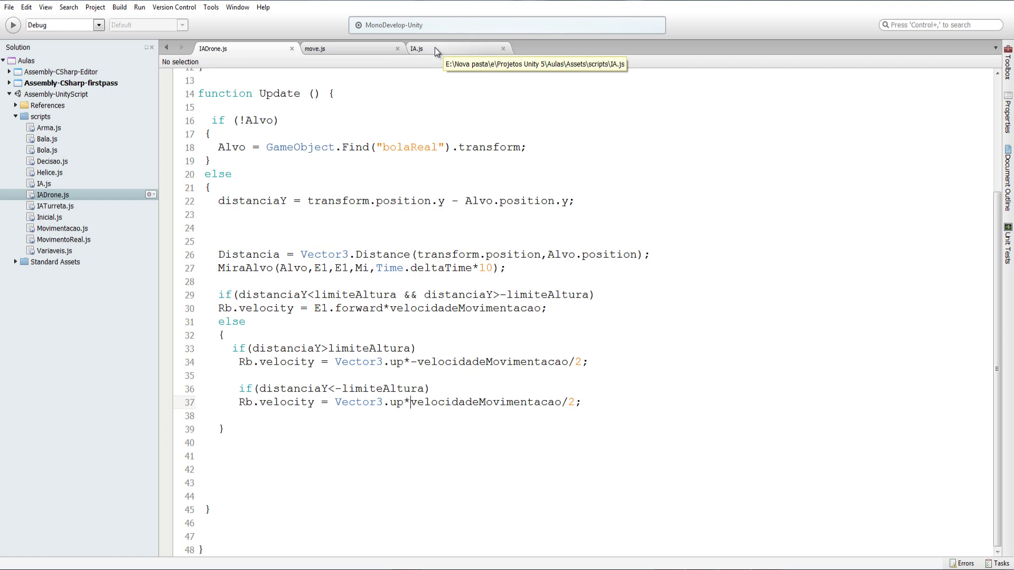
Compare IA.js with IADrone.js, then place the cursor on empty line 26 in MiraAlvo
{"action": "left_click", "coordinate": [435, 46]}
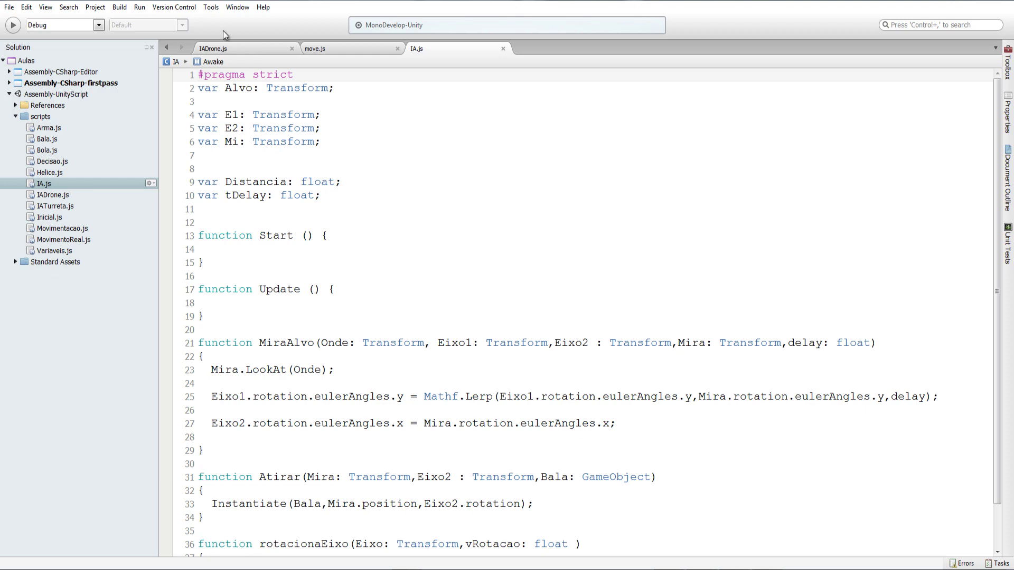
{"action": "left_click", "coordinate": [223, 49]}
{"action": "scroll", "coordinate": [317, 138], "scroll_direction": "up", "scroll_amount": 4}
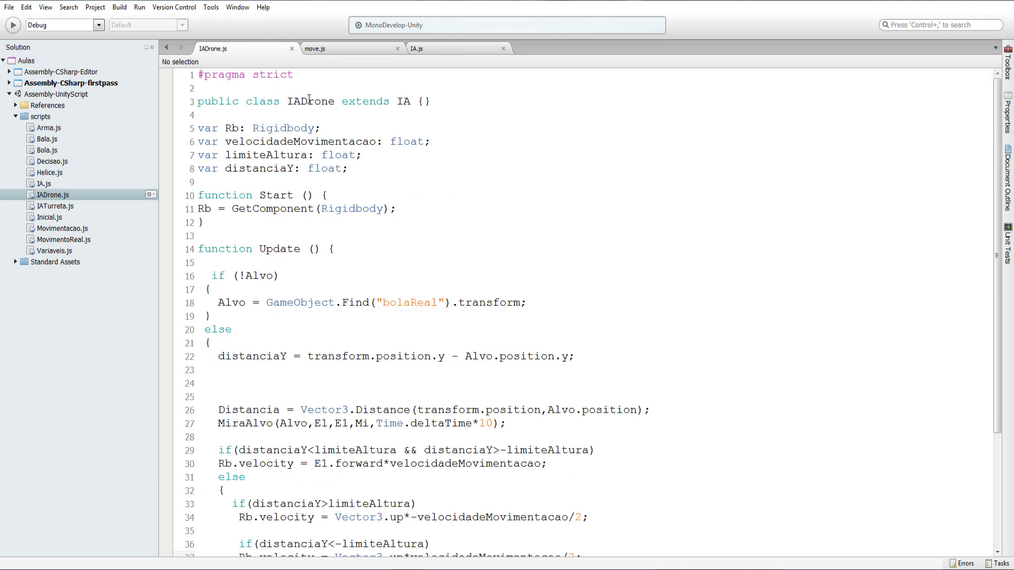
{"action": "left_click", "coordinate": [451, 51]}
{"action": "scroll", "coordinate": [375, 207], "scroll_direction": "down", "scroll_amount": 1}
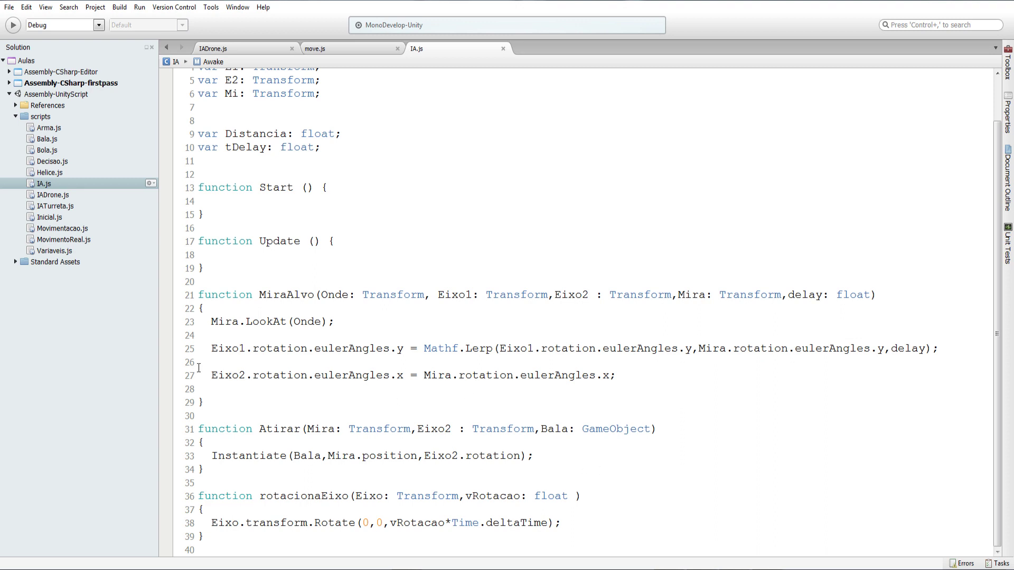
{"action": "left_click", "coordinate": [394, 364]}
Start if(Vector3.Distance(Onde on line 26 using autocomplete
{"action": "type", "text": "if()"}
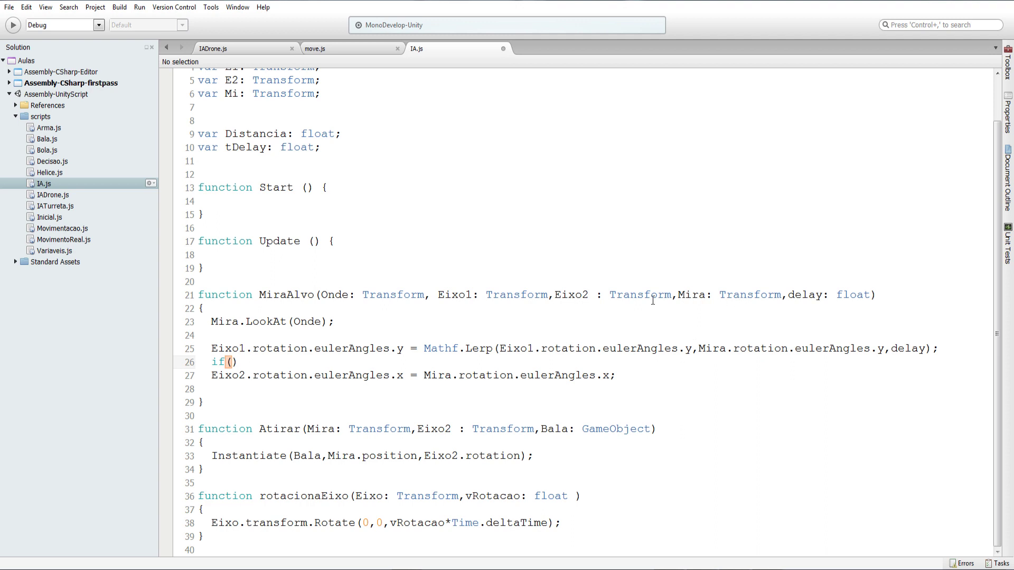
{"action": "double_click", "coordinate": [454, 295]}
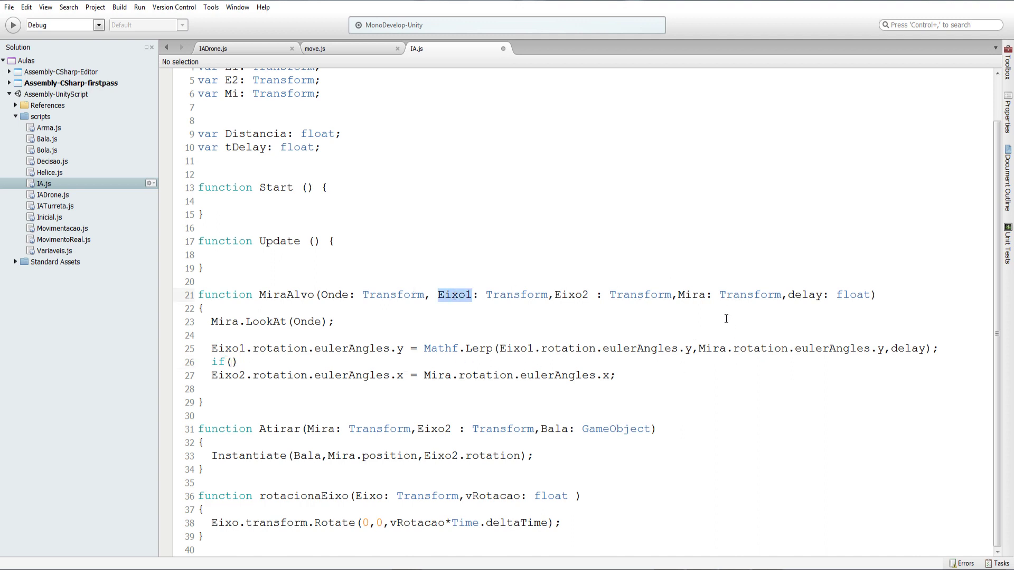
{"action": "double_click", "coordinate": [332, 296]}
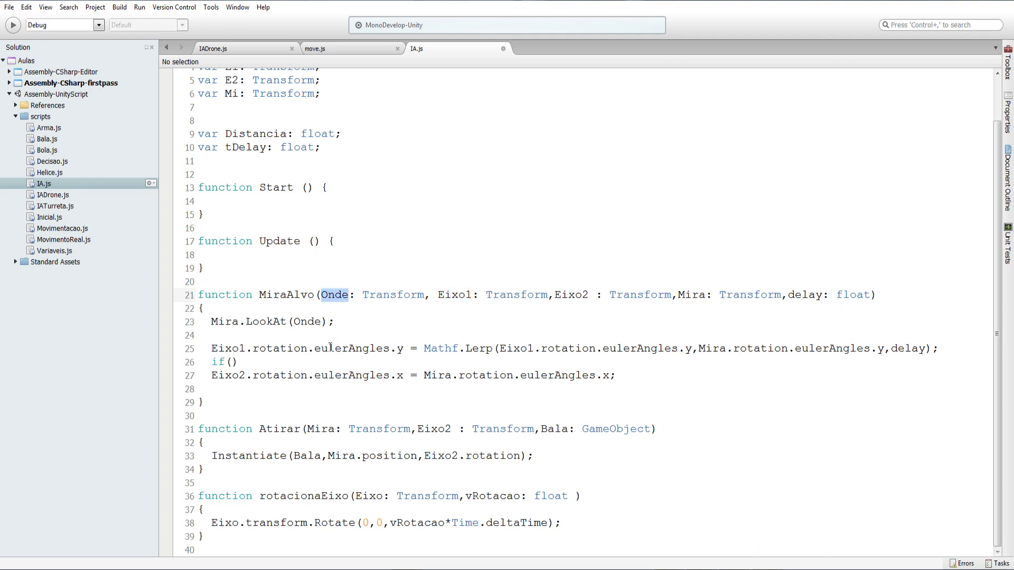
{"action": "left_click", "coordinate": [230, 363]}
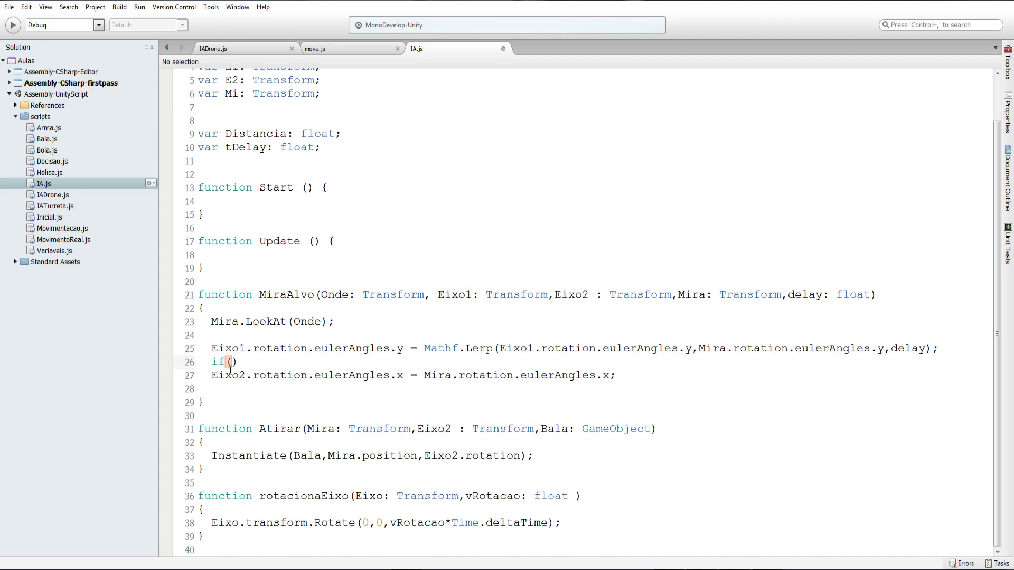
{"action": "type", "text": "Vec"}
{"action": "key", "text": "Down"}
{"action": "key", "text": "Down"}
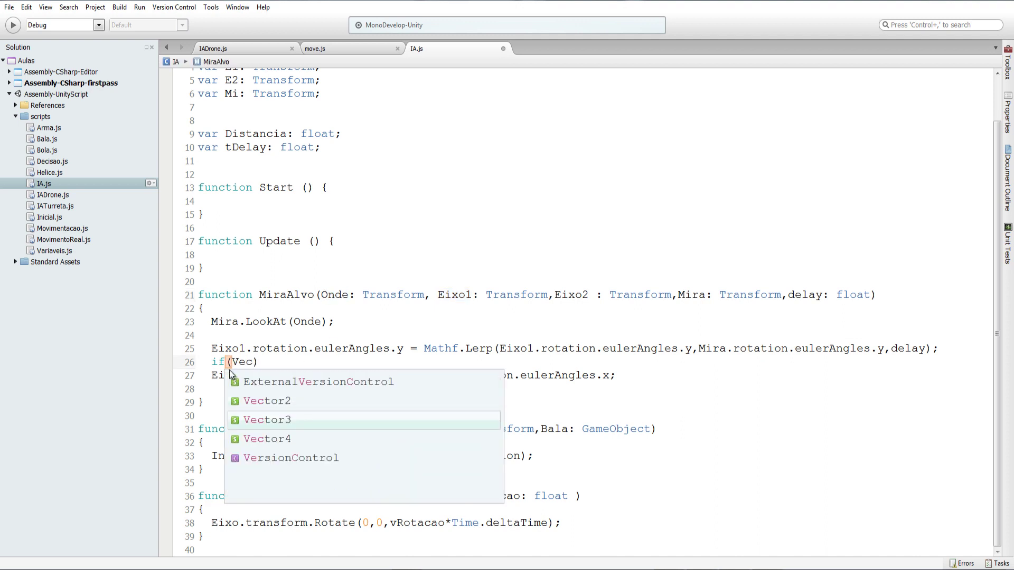
{"action": "key", "text": "Return"}
{"action": "type", "text": ".d"}
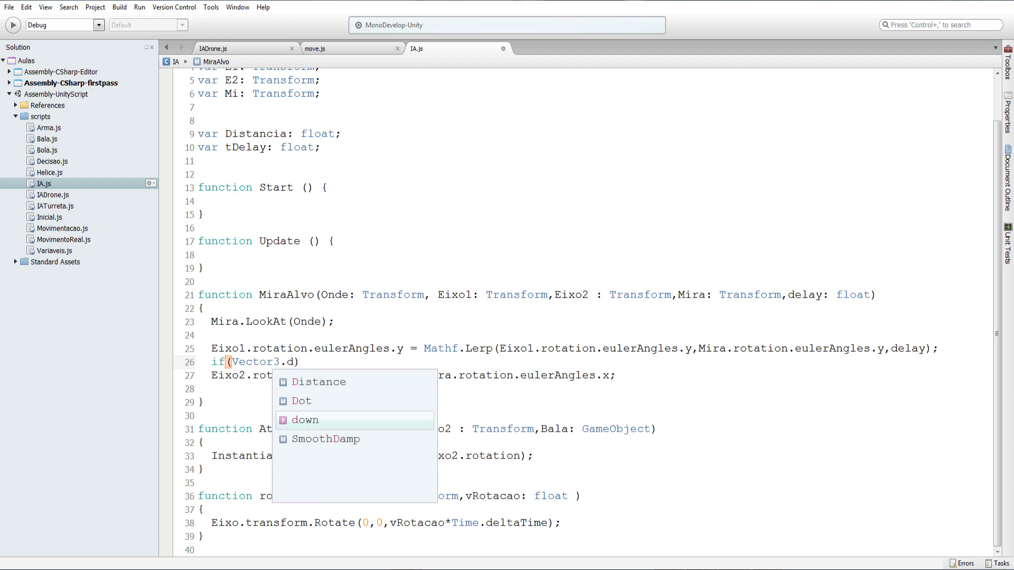
{"action": "key", "text": "Up"}
{"action": "key", "text": "Up"}
{"action": "key", "text": "Return"}
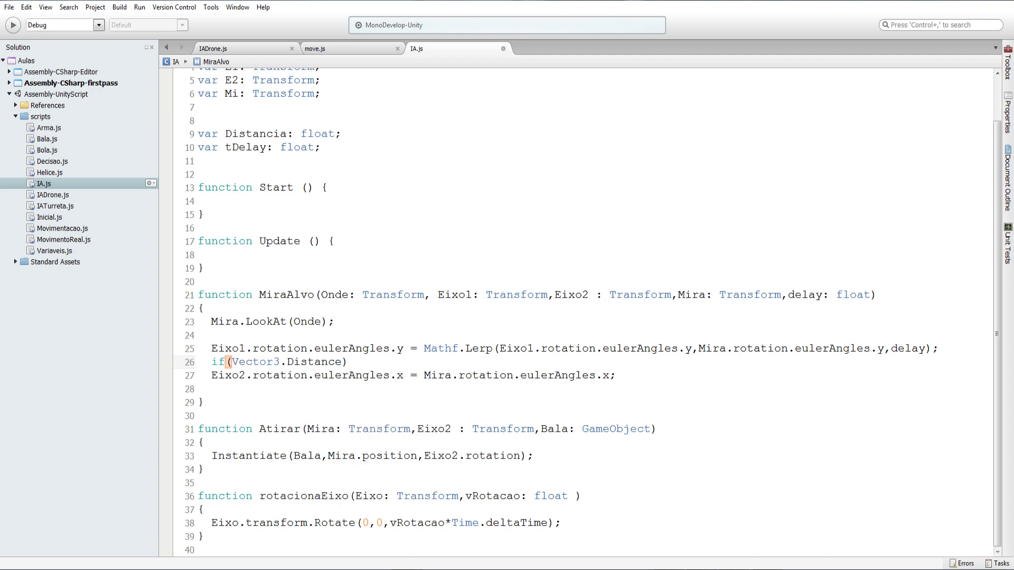
{"action": "type", "text": "(Onde,"}
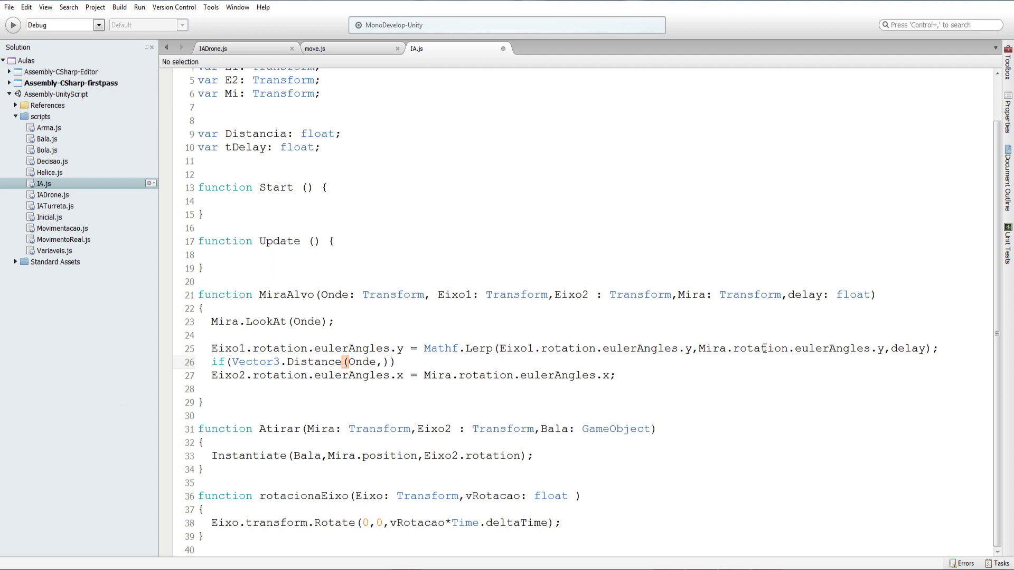
Insert Mira as the second Distance argument and add a < comparison
{"action": "double_click", "coordinate": [565, 294]}
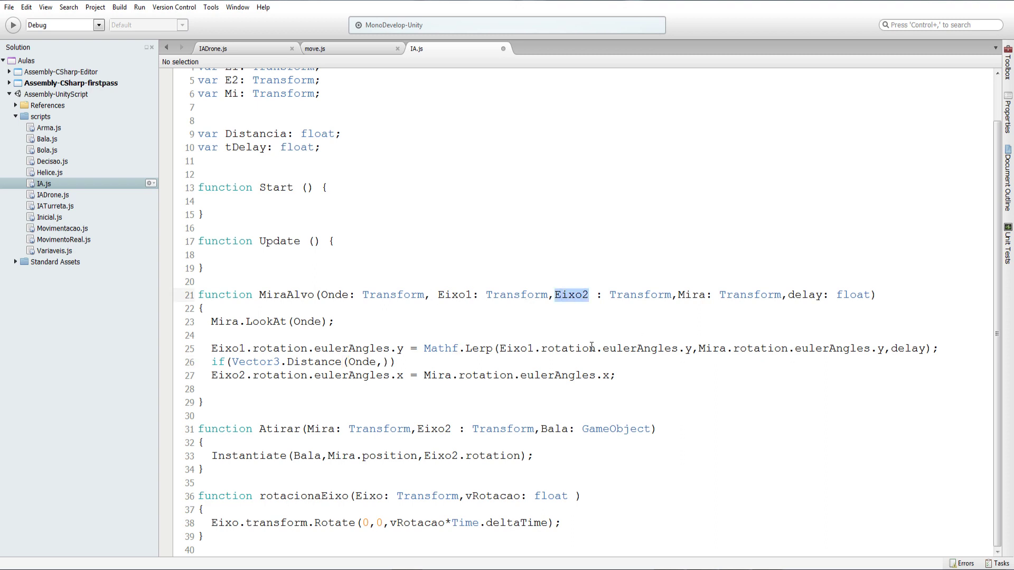
{"action": "double_click", "coordinate": [684, 299]}
{"action": "left_click", "coordinate": [686, 299]}
{"action": "double_click", "coordinate": [688, 299]}
{"action": "key", "text": "ctrl+c"}
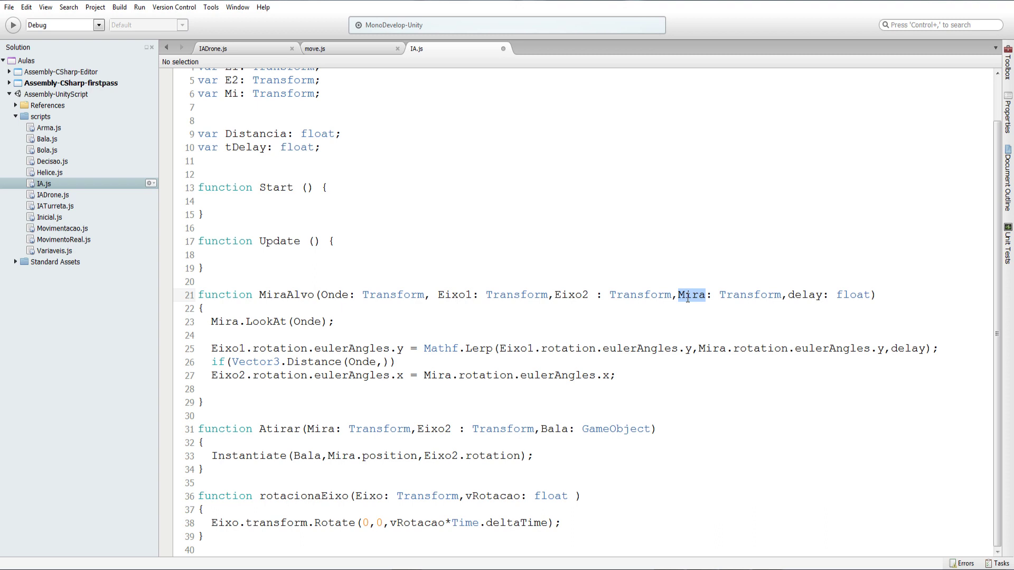
{"action": "left_click", "coordinate": [384, 364]}
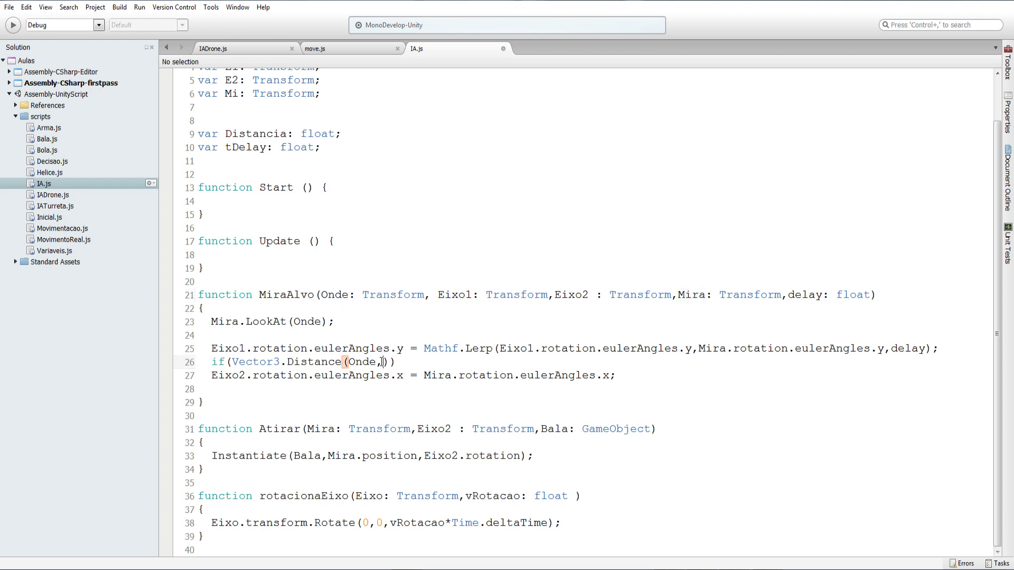
{"action": "key", "text": "ctrl+v"}
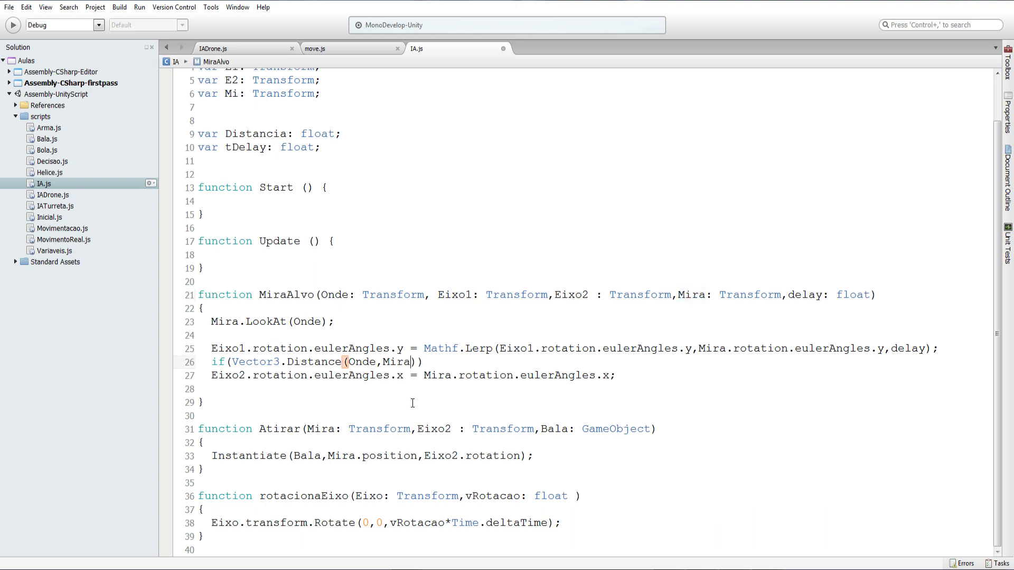
{"action": "key", "text": "Right"}
{"action": "type", "text": "<"}
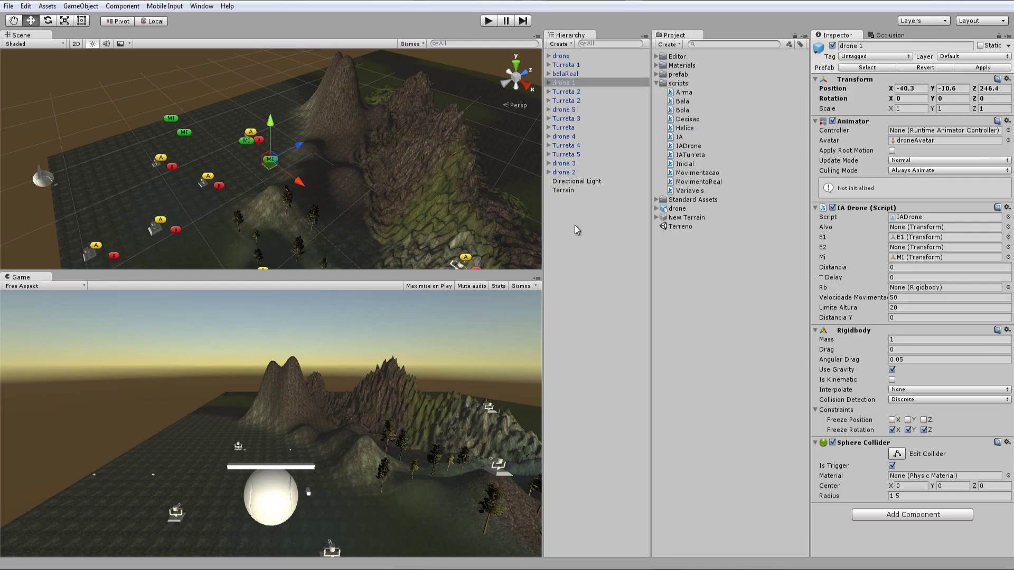
Inspect drone 3 and bolaReal's settings and scale in the Hierarchy
{"action": "left_click", "coordinate": [571, 164]}
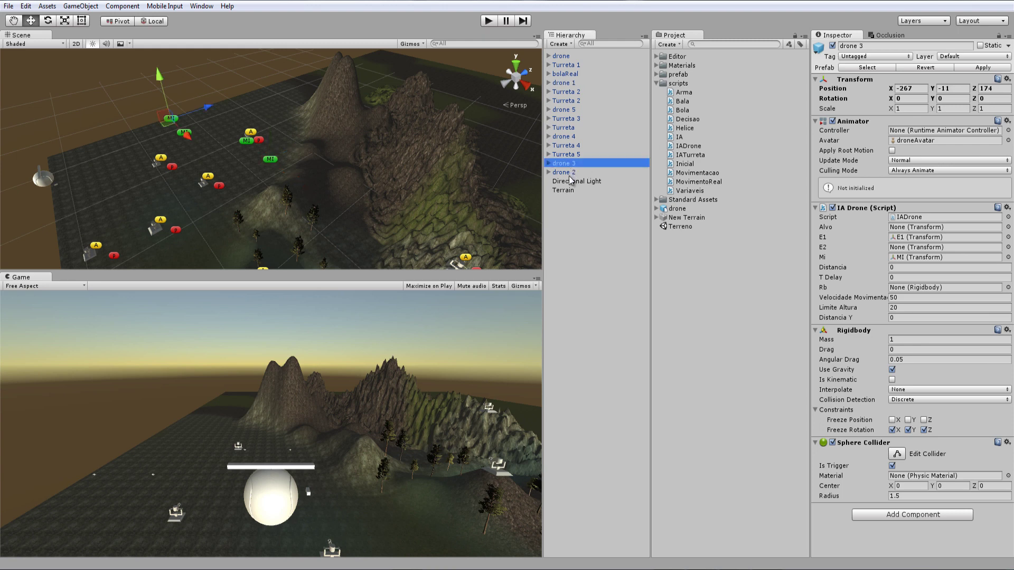
{"action": "left_click", "coordinate": [572, 74]}
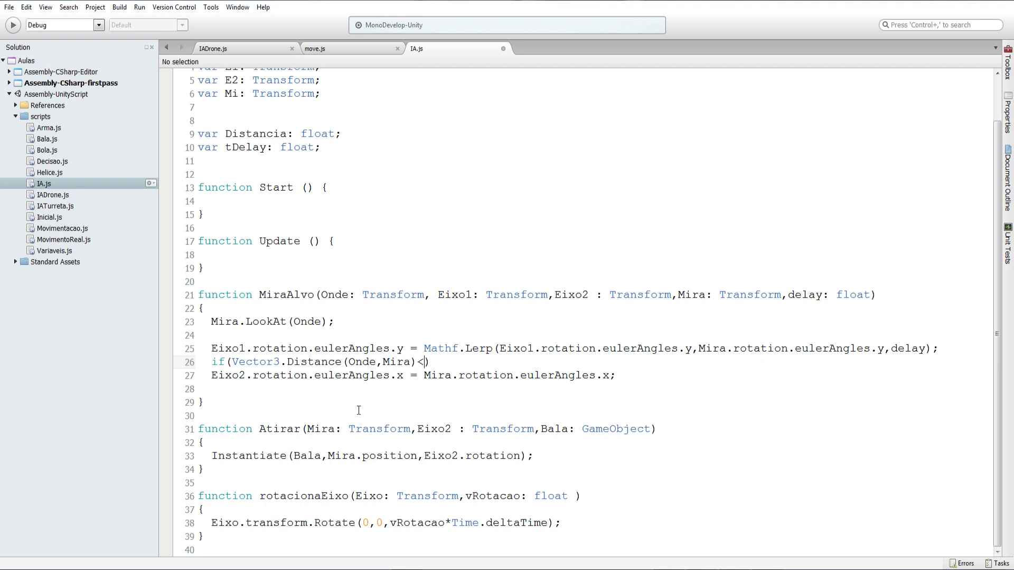
Complete the comparison with Onde.localScale.x after the < sign
{"action": "double_click", "coordinate": [361, 364]}
{"action": "key", "text": "ctrl+c"}
{"action": "left_click", "coordinate": [424, 361]}
{"action": "key", "text": "ctrl+v"}
{"action": "type", "text": ".lo"}
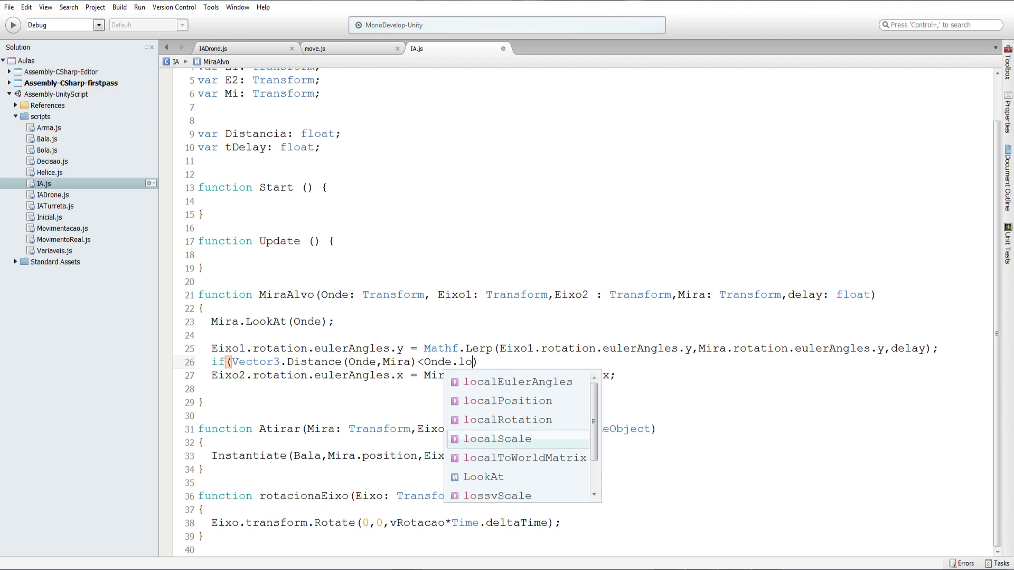
{"action": "type", "text": "ca"}
{"action": "key", "text": "Down"}
{"action": "key", "text": "Up"}
{"action": "key", "text": "Return"}
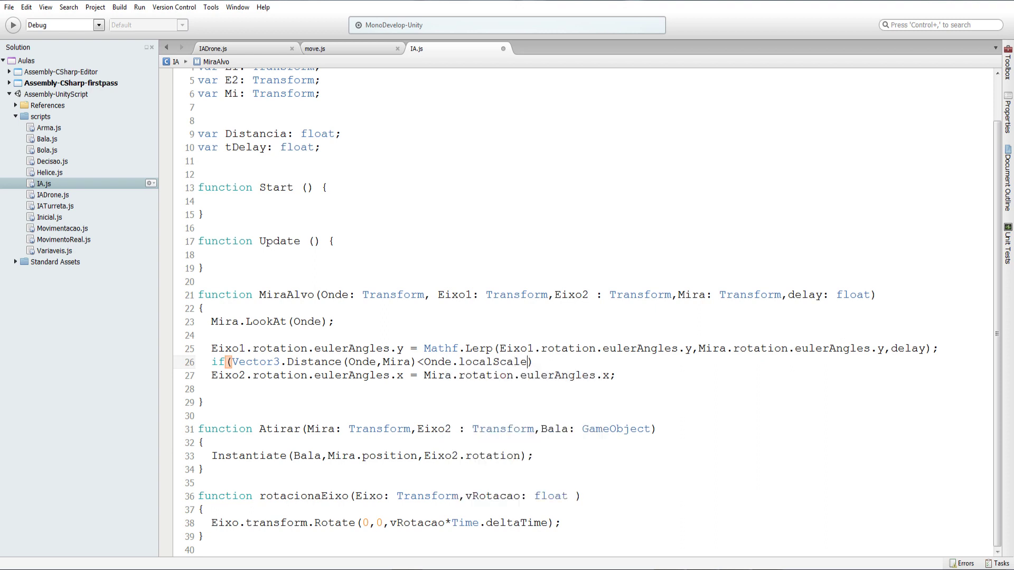
{"action": "type", "text": ".x"}
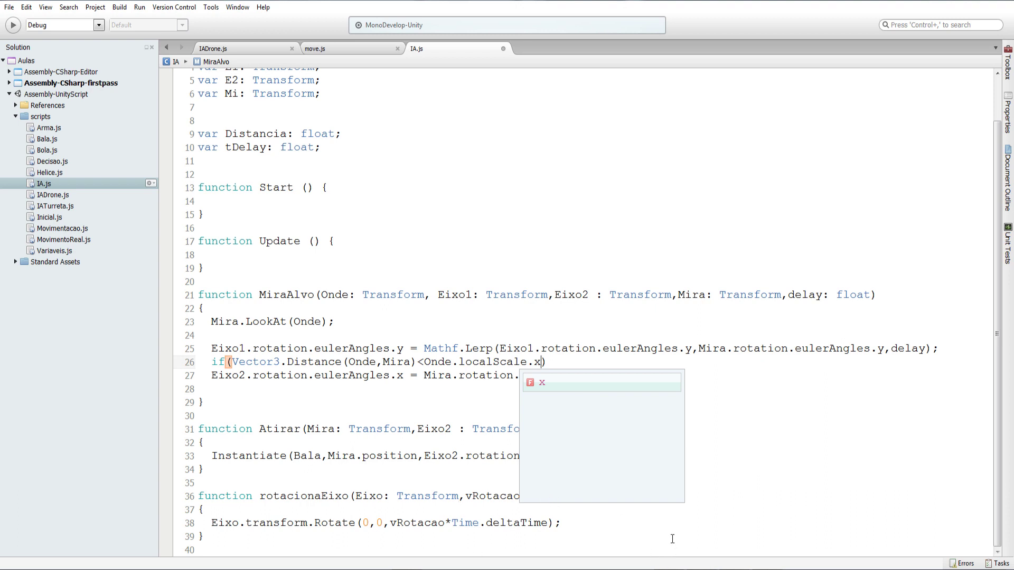
Flip the comparison from < to > and return to Unity
{"action": "left_click", "coordinate": [420, 362]}
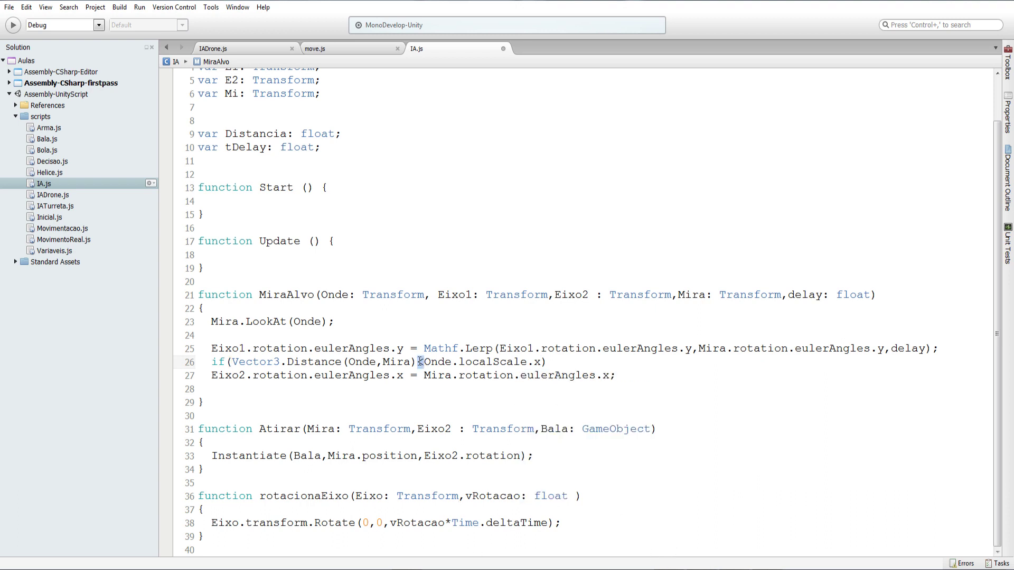
{"action": "type", "text": ">"}
{"action": "left_click", "coordinate": [543, 361]}
{"action": "key", "text": "alt+Tab"}
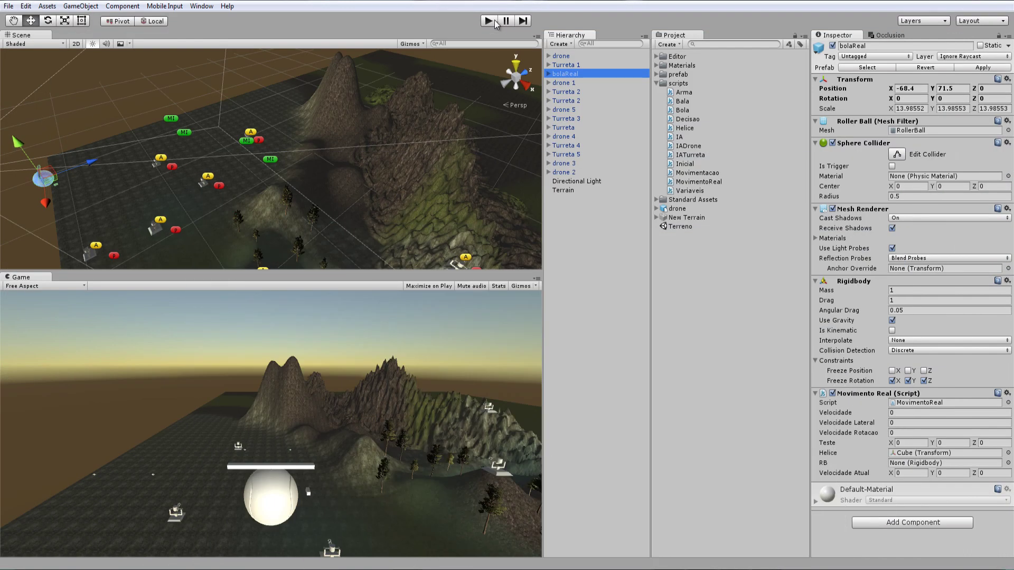
Play-test the new aiming check, stop it, and select IA.js's distance check line
{"action": "left_click", "coordinate": [494, 21]}
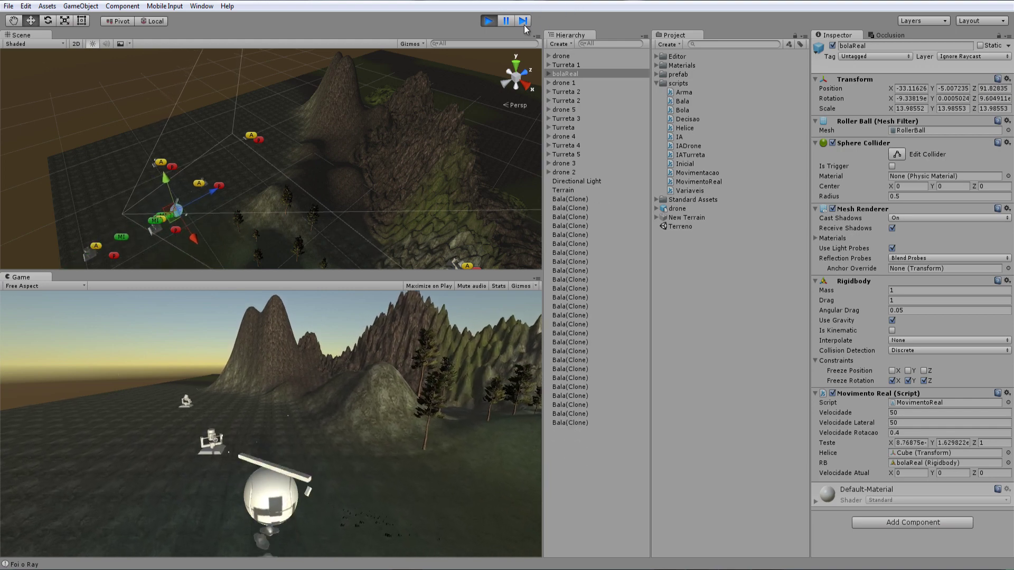
{"action": "left_click", "coordinate": [488, 21]}
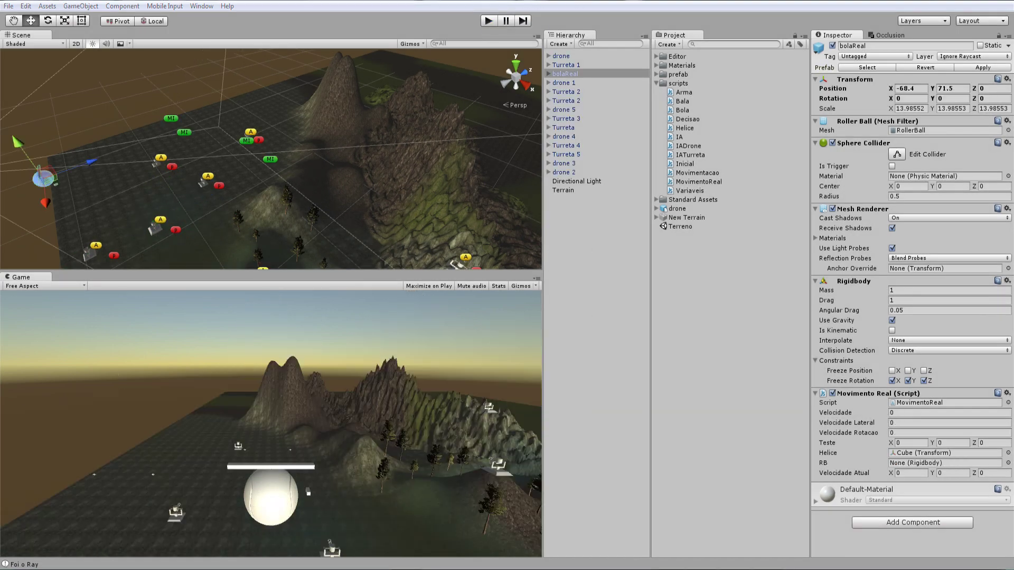
{"action": "key", "text": "alt+Tab"}
{"action": "left_click_drag", "start_coordinate": [575, 366], "coordinate": [213, 366]}
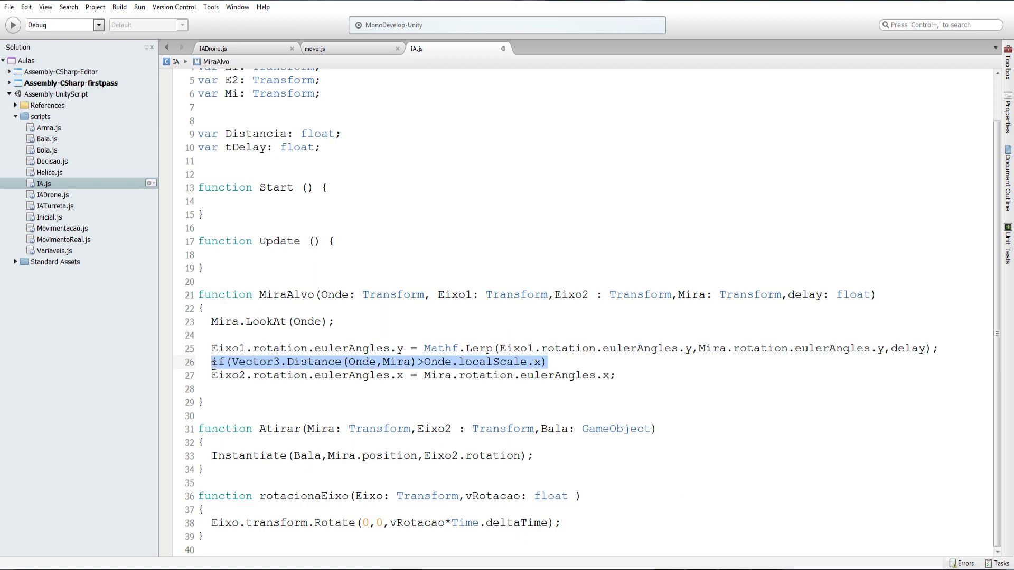
Move the distance check line above Eixo1 and open a brace beneath it
{"action": "key", "text": "ctrl+x"}
{"action": "key", "text": "Up"}
{"action": "key", "text": "Up"}
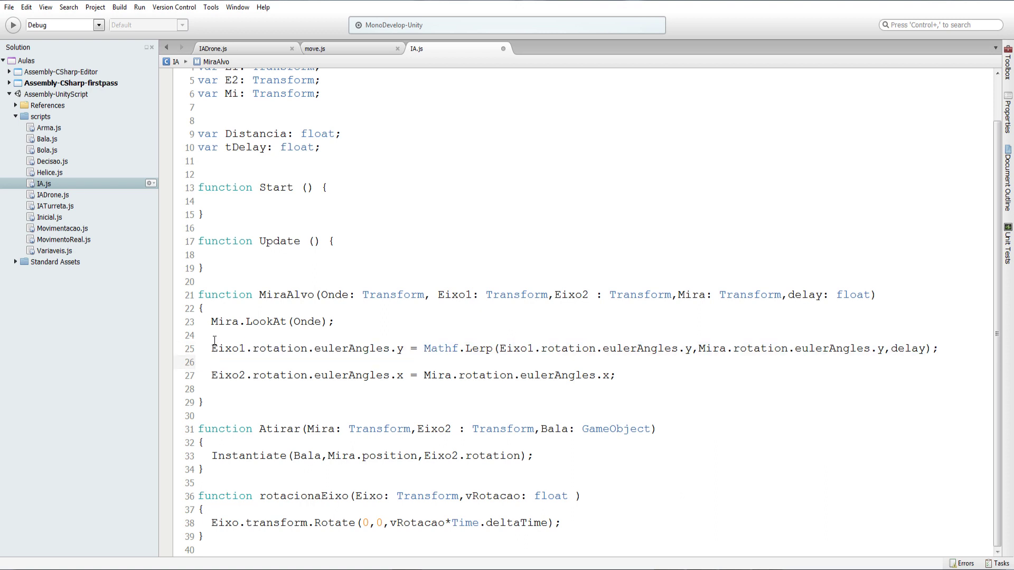
{"action": "key", "text": "ctrl+v"}
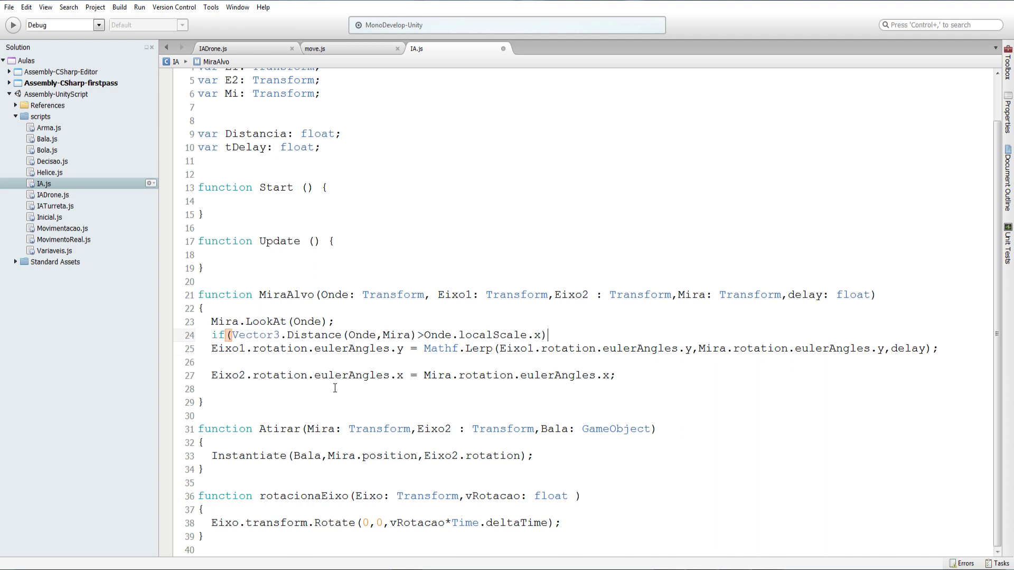
{"action": "key", "text": "Return"}
{"action": "type", "text": "{"}
Indent the Eixo1 and Eixo2 lines and close the block with an aligned brace
{"action": "key", "text": "Down"}
{"action": "key", "text": "Down"}
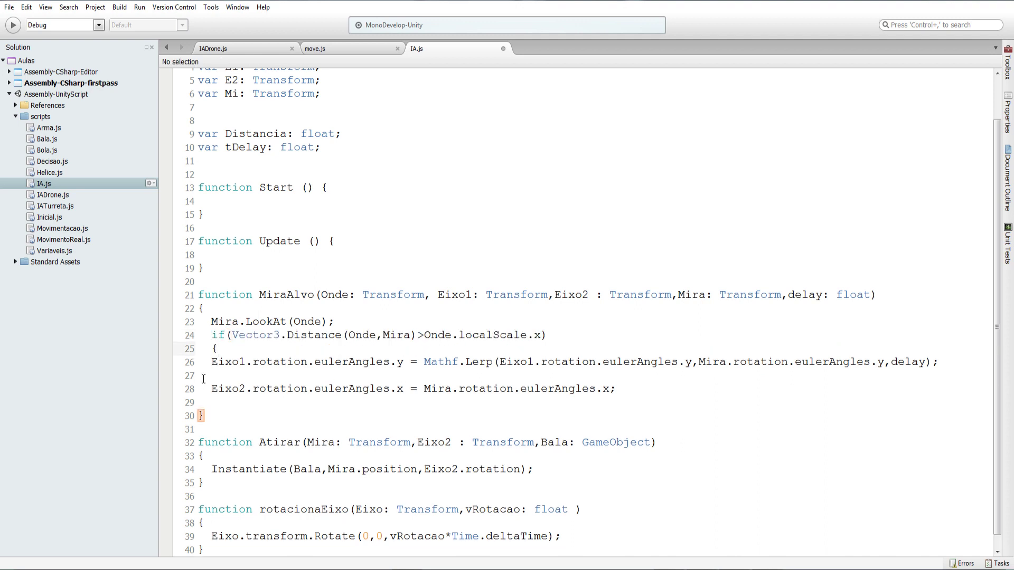
{"action": "key", "text": "Up"}
{"action": "key", "text": "Home"}
{"action": "key", "text": "Down"}
{"action": "key", "text": "Down"}
{"action": "key", "text": "Home"}
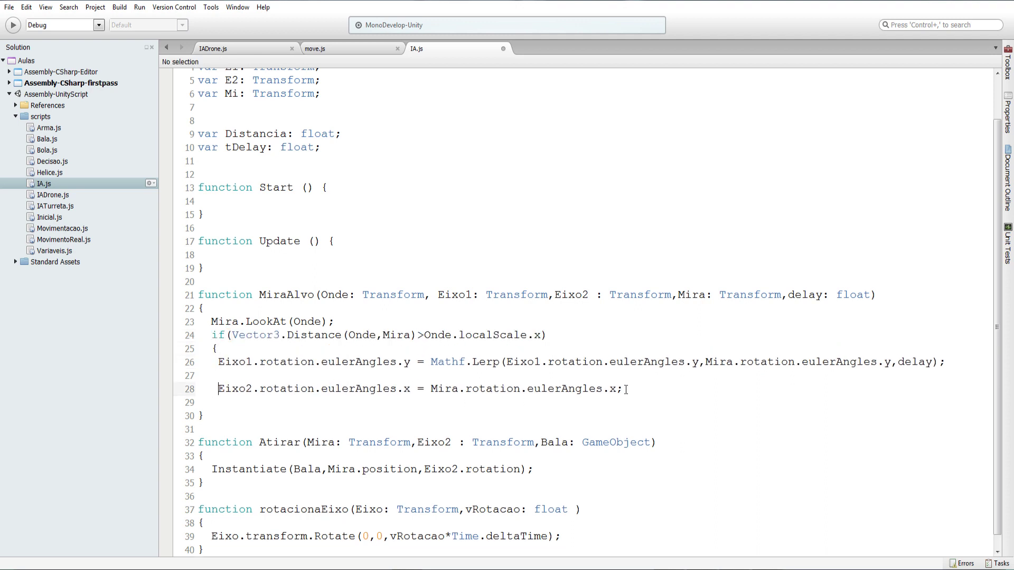
{"action": "key", "text": "Return"}
{"action": "type", "text": "}"}
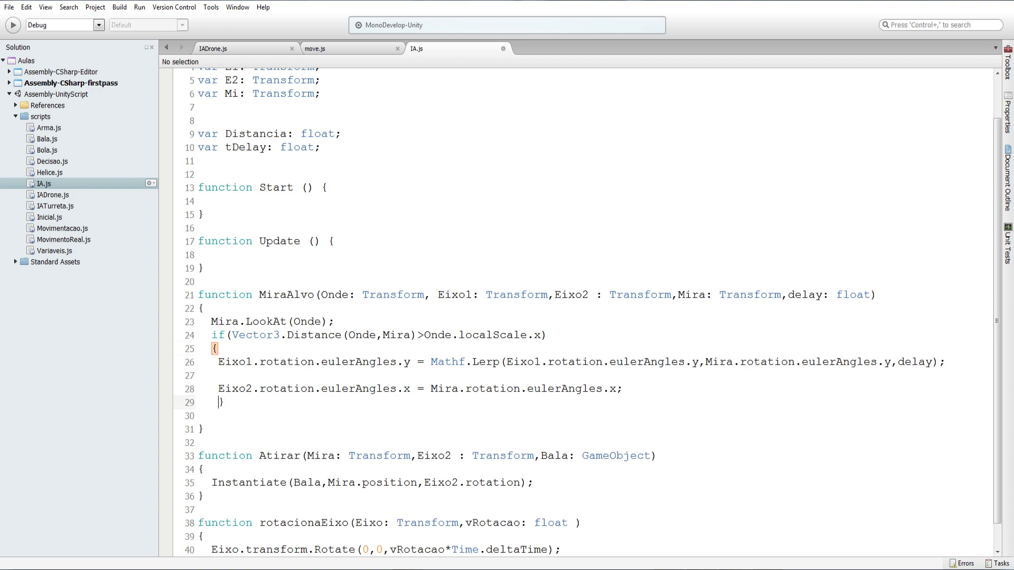
{"action": "key", "text": "BackSpace"}
{"action": "key", "text": "alt+Tab"}
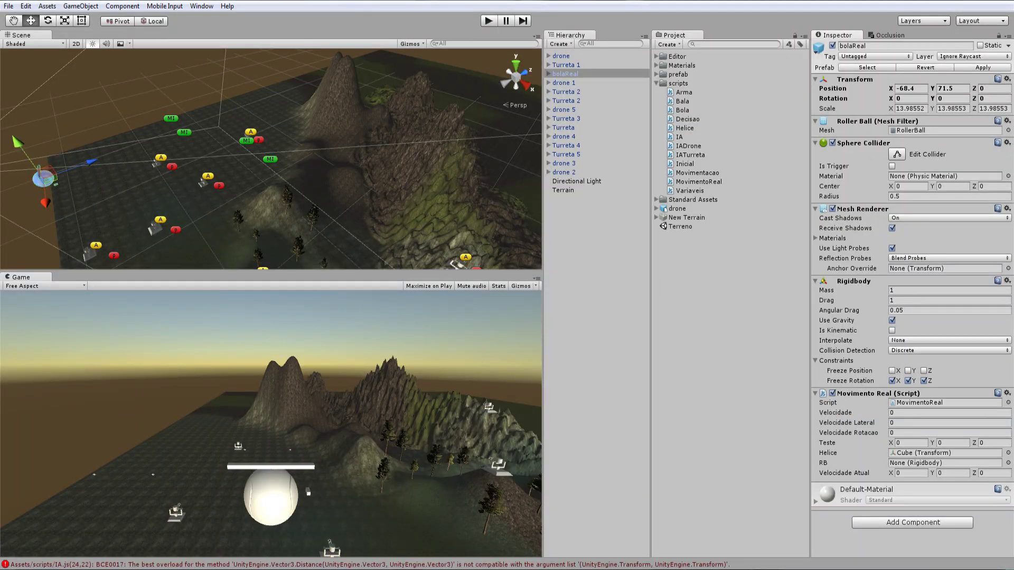
Read the BCE0017 Vector3.Distance argument error in Unity's status bar
{"action": "mouse_move", "coordinate": [702, 568]}
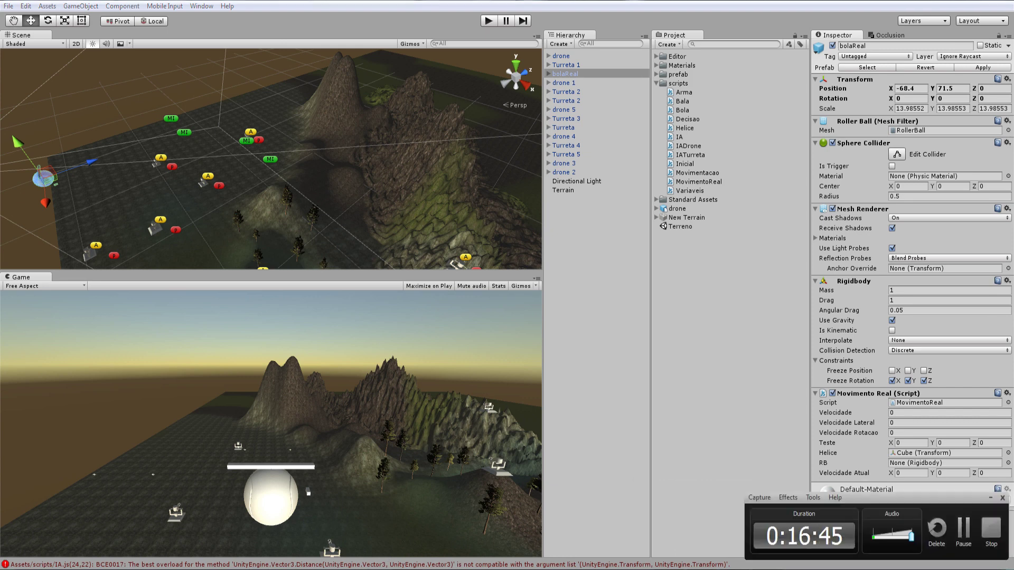
Change the distance check to compare Onde.position with Mira.position
{"action": "key", "text": "alt+Tab"}
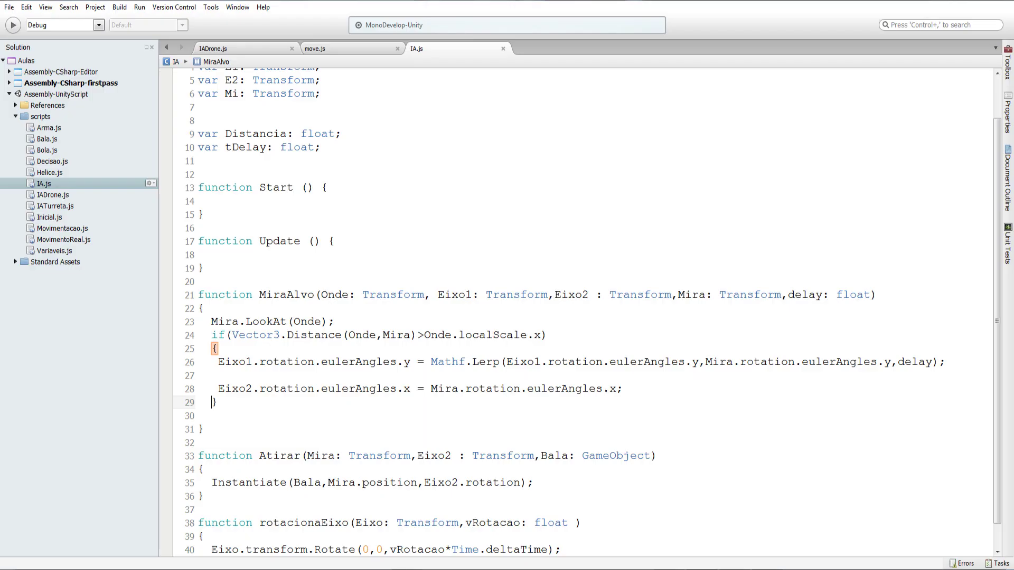
{"action": "scroll", "coordinate": [423, 395], "scroll_direction": "down", "scroll_amount": 1}
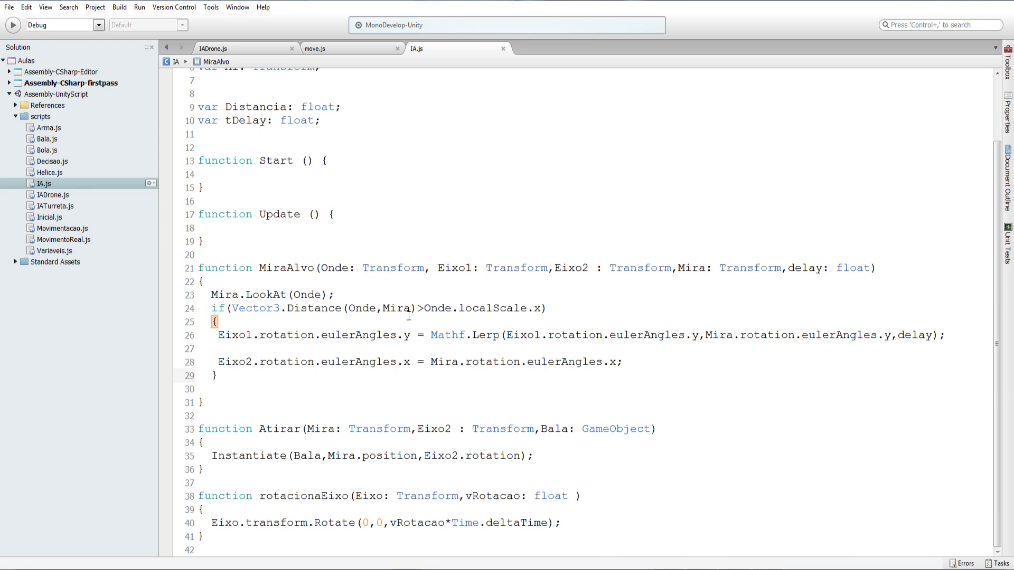
{"action": "left_click", "coordinate": [377, 309]}
{"action": "type", "text": "."}
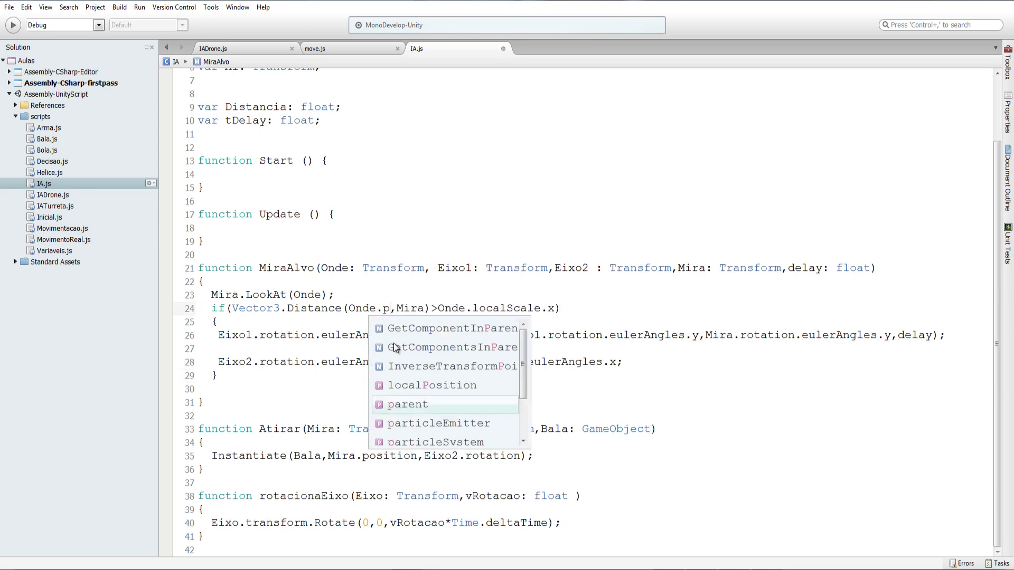
{"action": "type", "text": "po"}
{"action": "key", "text": "Return"}
{"action": "left_click", "coordinate": [475, 308]}
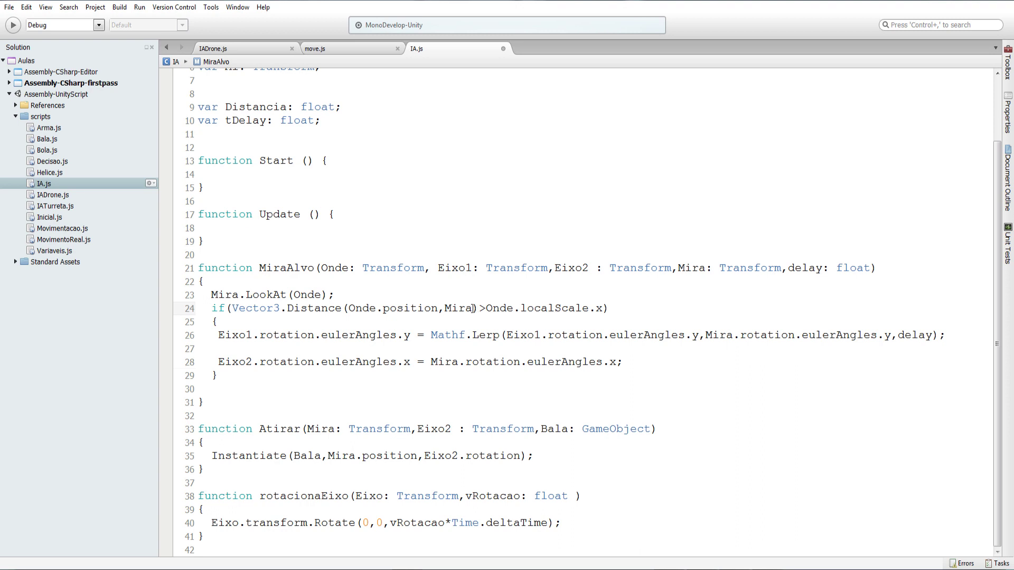
{"action": "type", "text": ".po"}
{"action": "key", "text": "Return"}
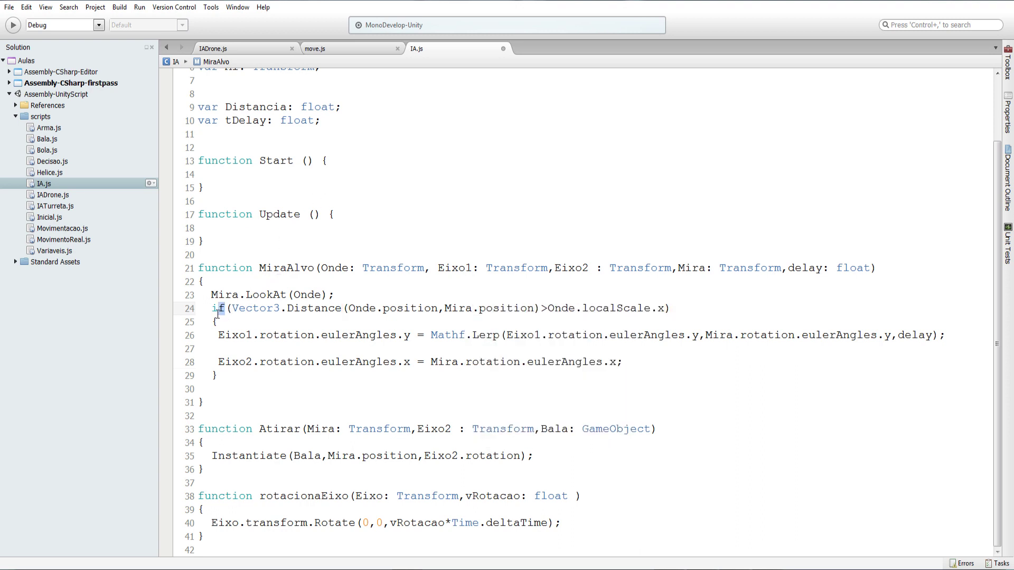
Move the if line and its brace below the Eixo1 line so it guards only Eixo2
{"action": "left_click_drag", "start_coordinate": [218, 322], "coordinate": [213, 309]}
{"action": "key", "text": "ctrl+x"}
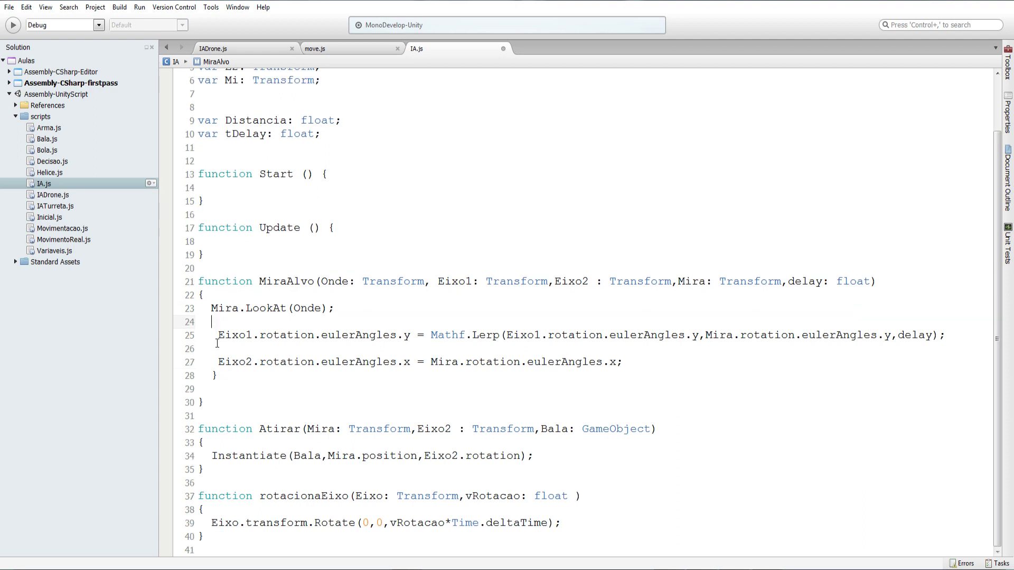
{"action": "left_click", "coordinate": [213, 349]}
{"action": "key", "text": "ctrl+v"}
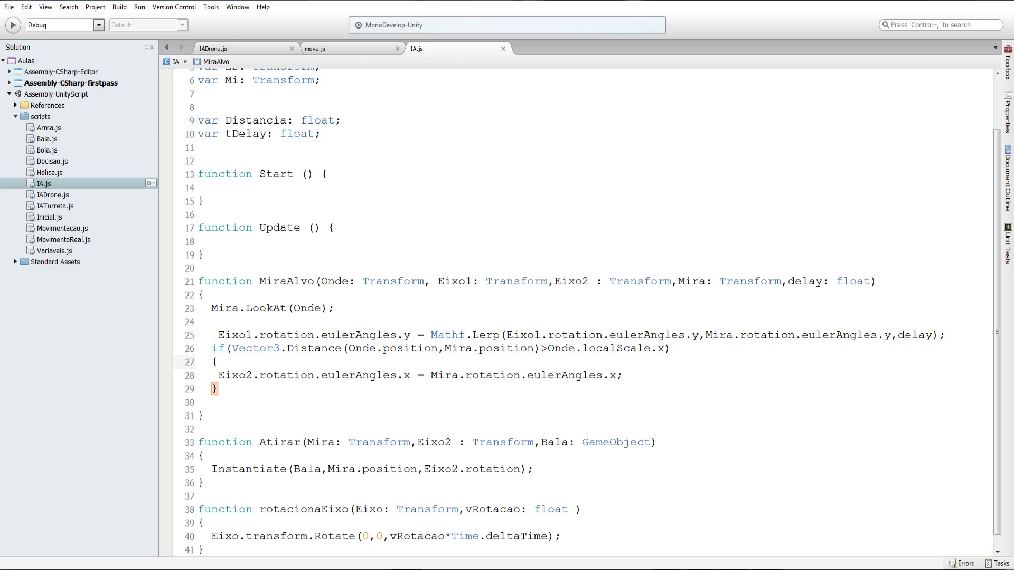
{"action": "key", "text": "alt+Tab"}
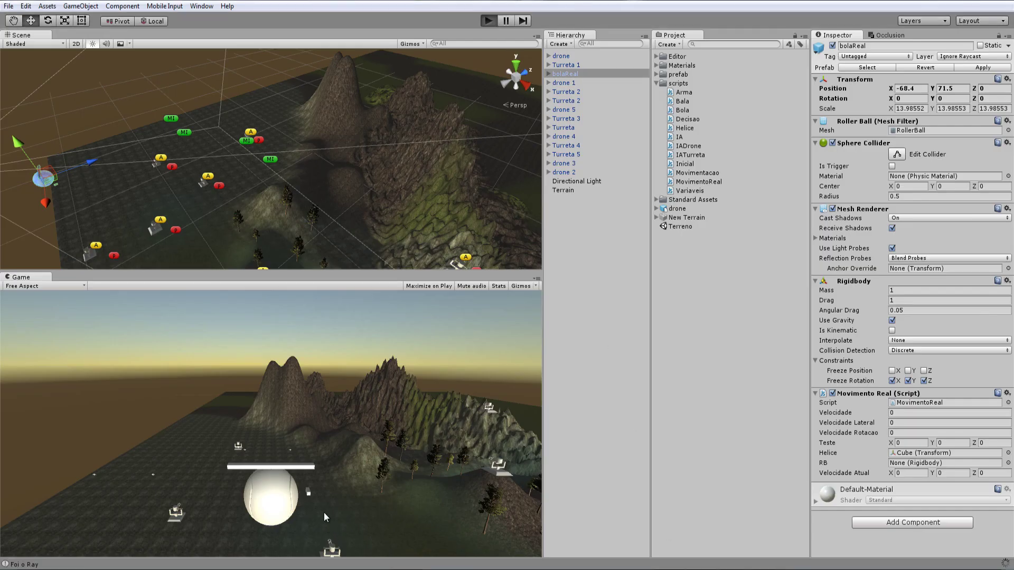
Play-test the game to watch the turrets fire bullets at the ball, then return to IA.js
{"action": "key", "text": "ctrl+p"}
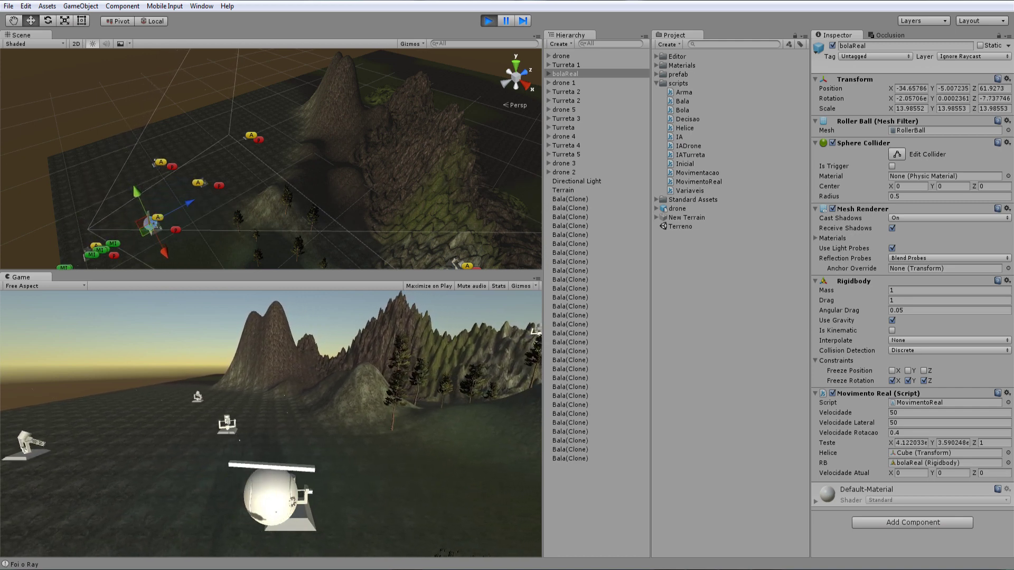
{"action": "key", "text": "alt+Tab"}
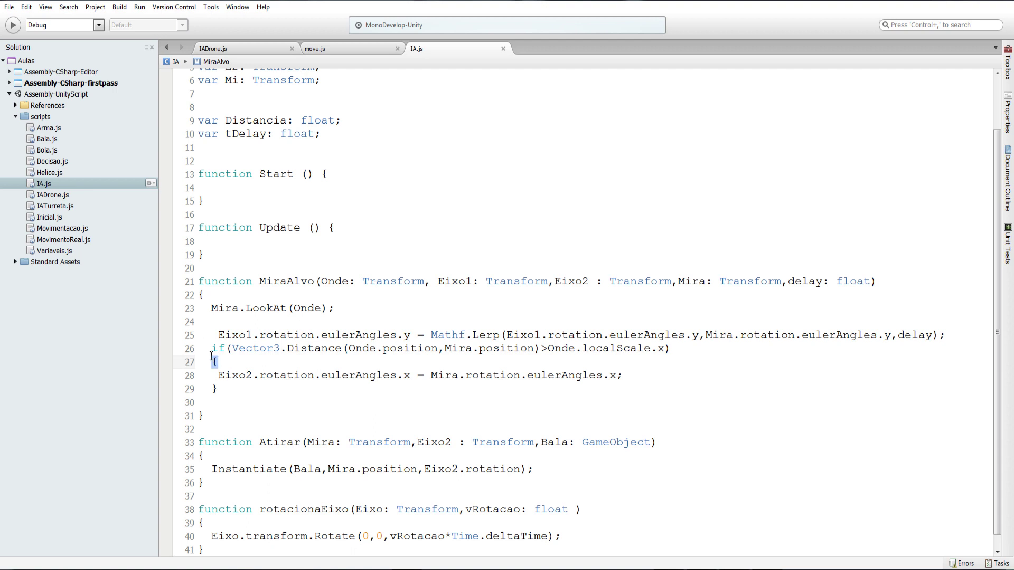
Move the distance check and its brace back above the Eixo1 line to wrap both rotations
{"action": "left_click_drag", "start_coordinate": [218, 361], "coordinate": [213, 350]}
{"action": "key", "text": "ctrl+x"}
{"action": "key", "text": "Up"}
{"action": "key", "text": "Up"}
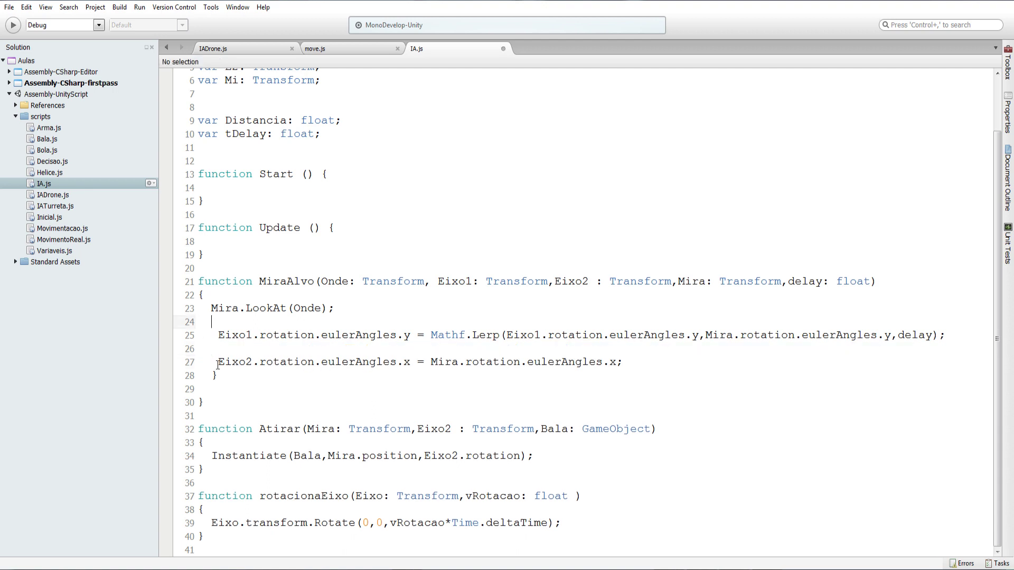
{"action": "key", "text": "ctrl+v"}
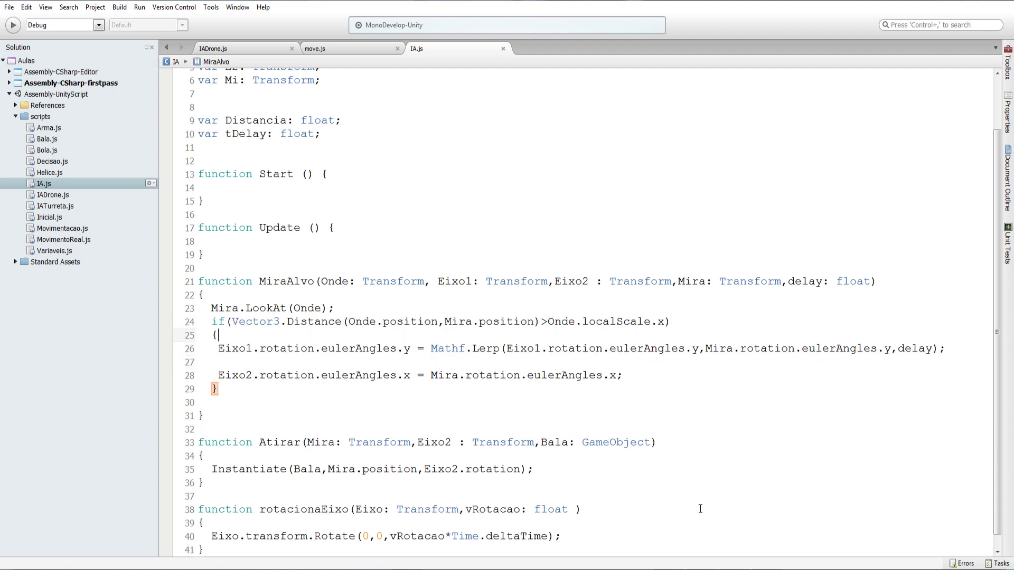
{"action": "key", "text": "alt+Tab"}
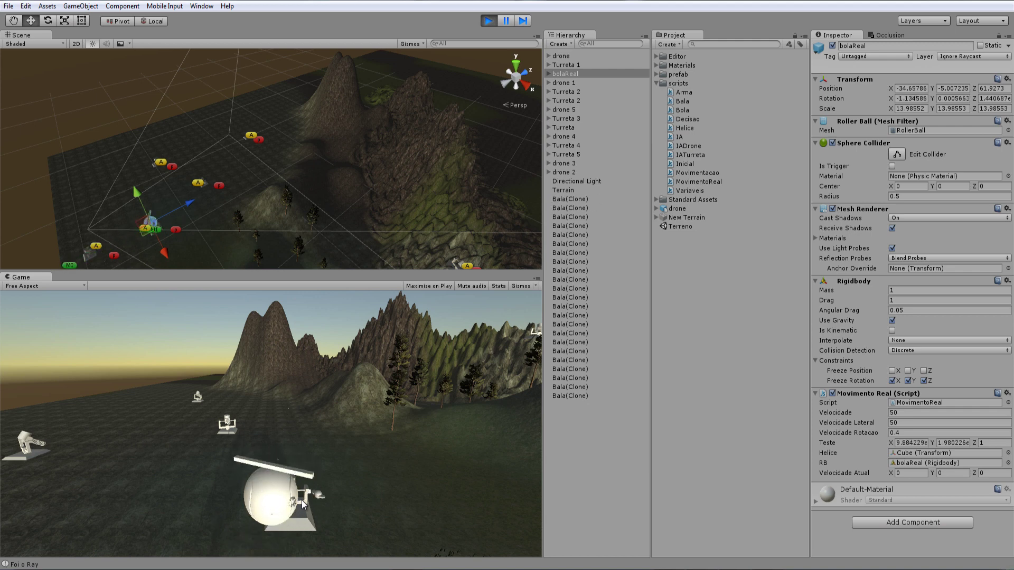
Drive the ball around the terrain with A, W and D to test targeting, then stop play
{"action": "key", "text": "a"}
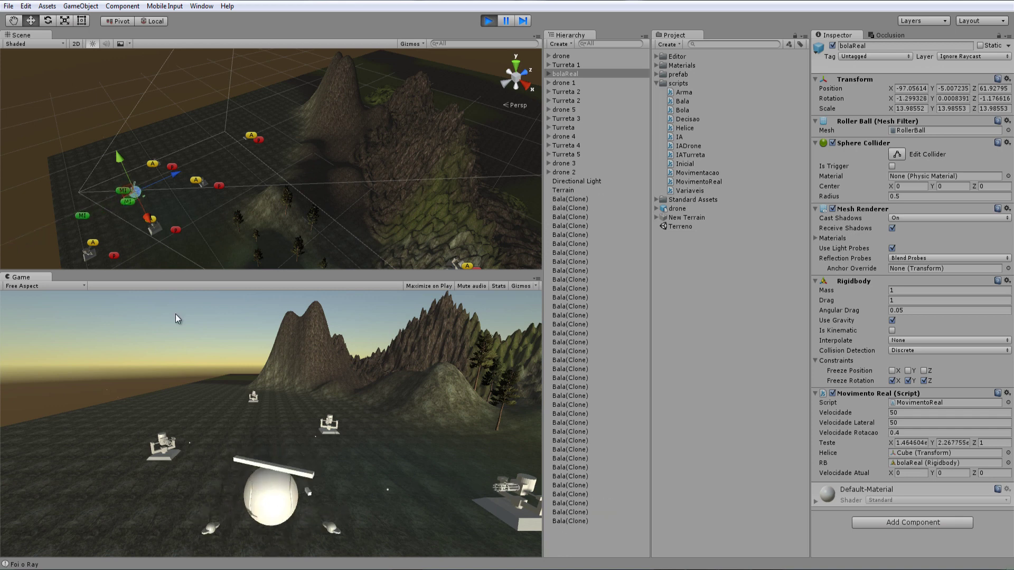
{"action": "left_click", "coordinate": [391, 364]}
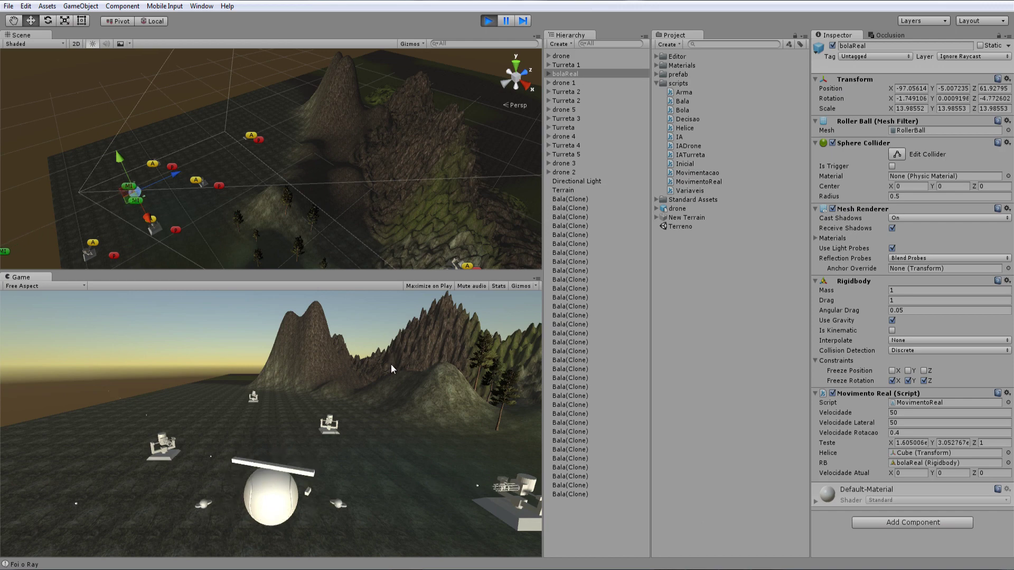
{"action": "key", "text": "w"}
{"action": "key", "text": "d"}
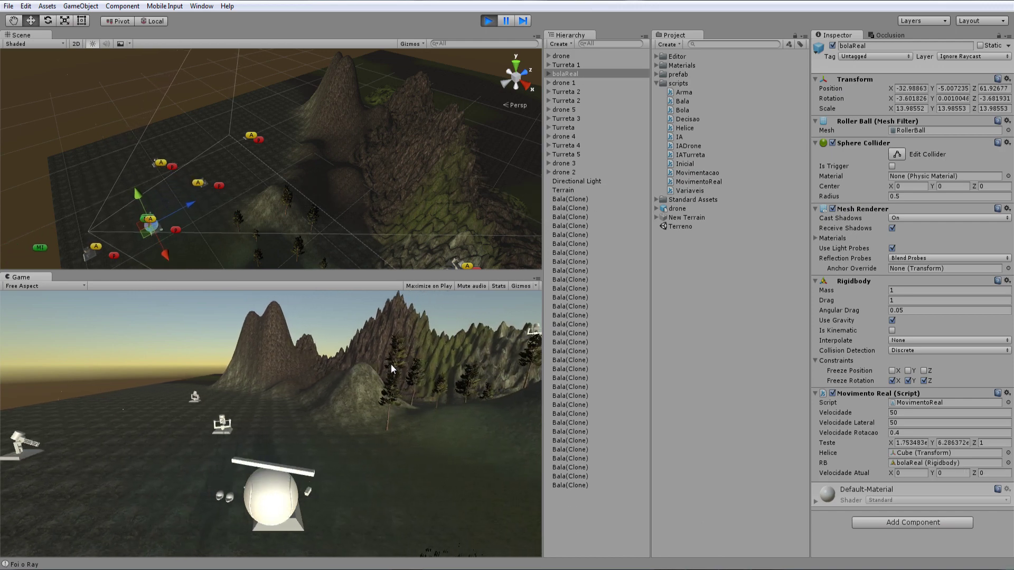
{"action": "key", "text": "d"}
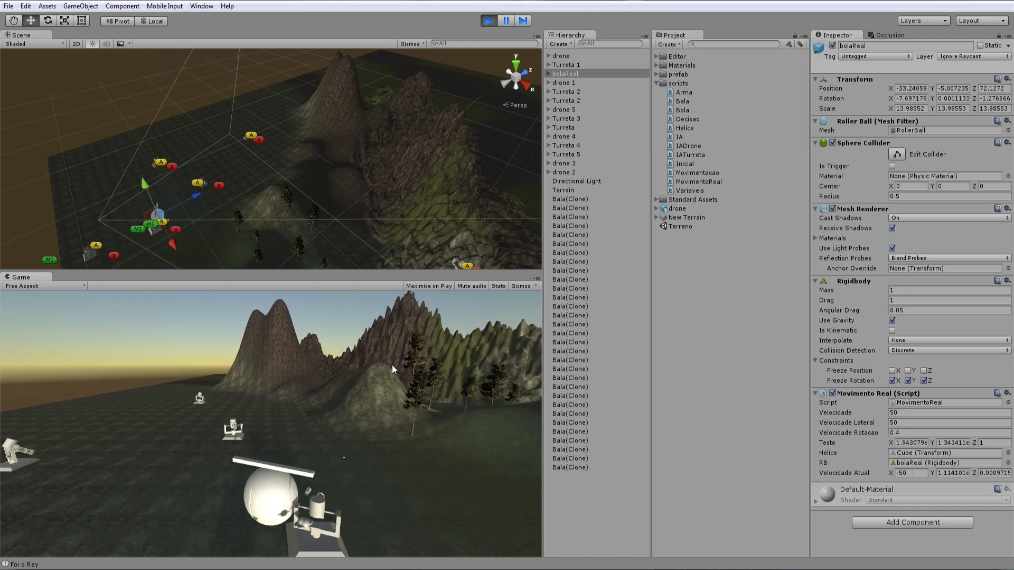
{"action": "key", "text": "d"}
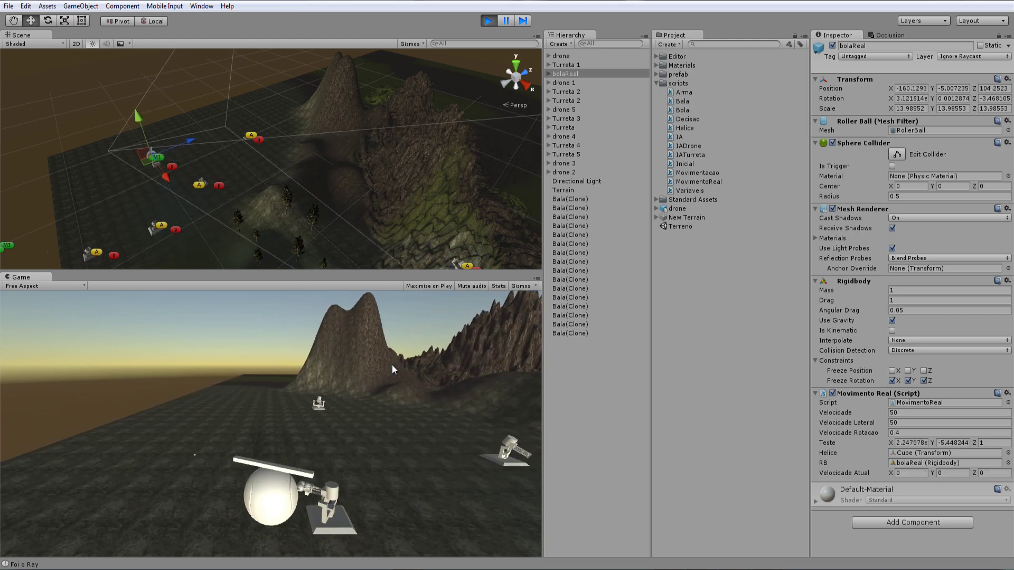
{"action": "key", "text": "d"}
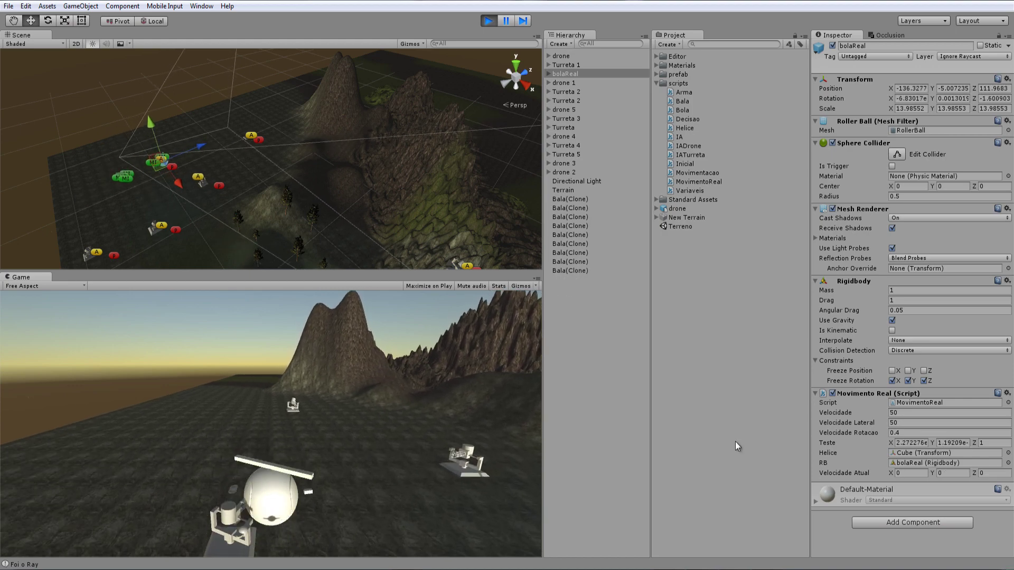
{"action": "left_click", "coordinate": [496, 21]}
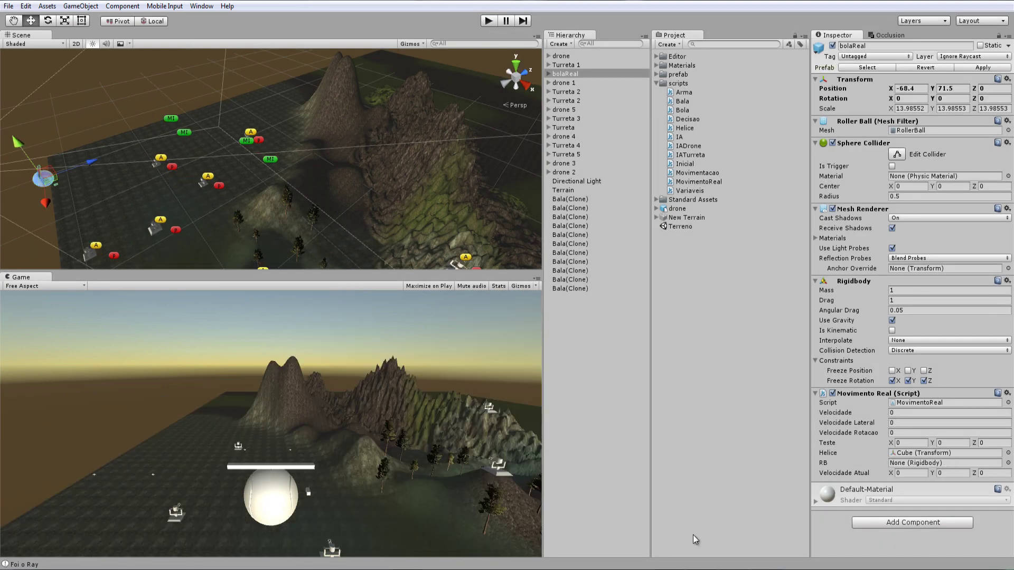
Bring up the IADrone.js script in MonoDevelop
{"action": "key", "text": "alt+Tab"}
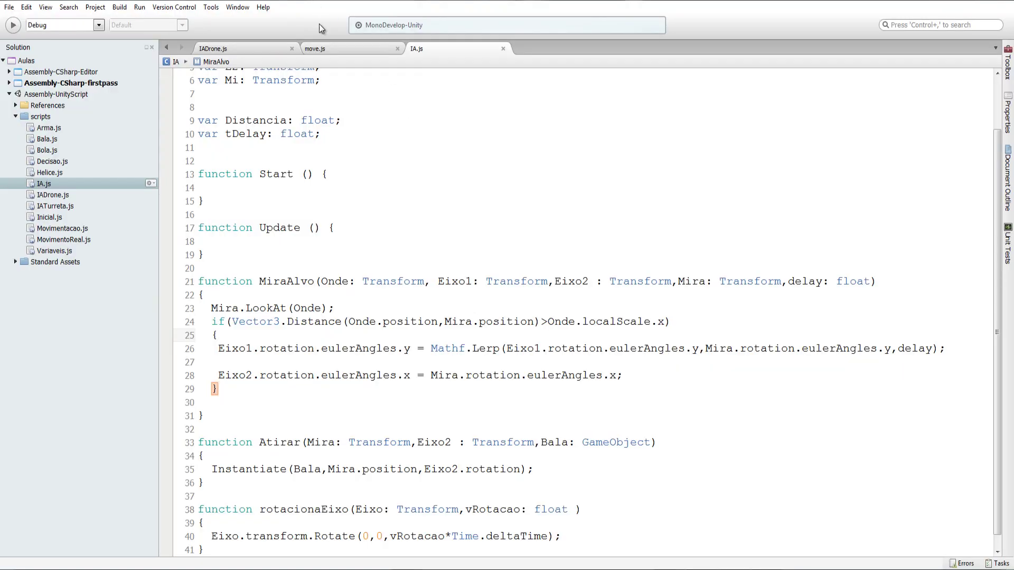
{"action": "left_click", "coordinate": [248, 50]}
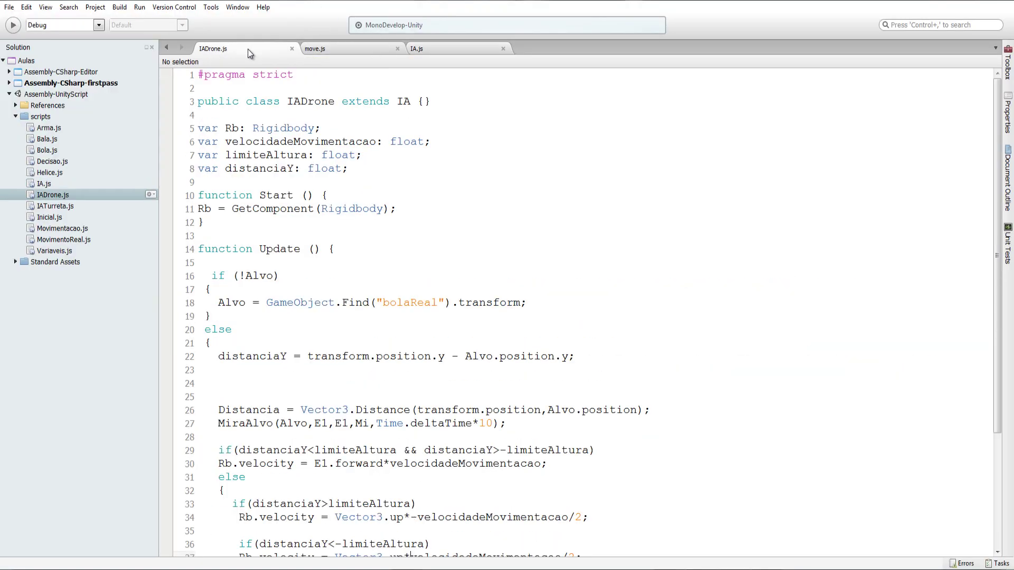
{"action": "scroll", "coordinate": [360, 328], "scroll_direction": "down", "scroll_amount": 4}
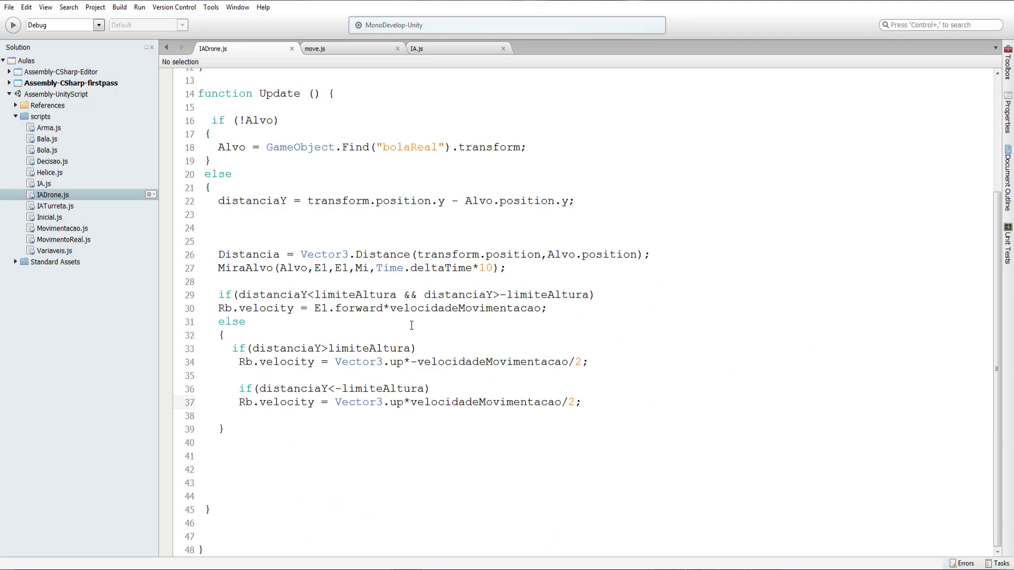
{"action": "scroll", "coordinate": [411, 325], "scroll_direction": "up", "scroll_amount": 1}
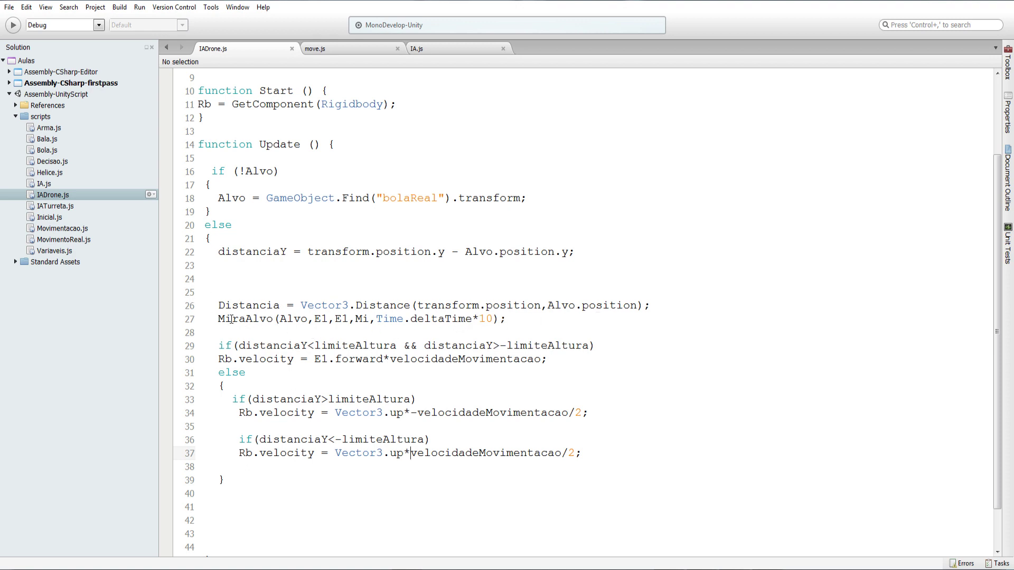
Start a new line 27 reading 'if (Distancia>' after the Distancia calculation
{"action": "left_click", "coordinate": [233, 305]}
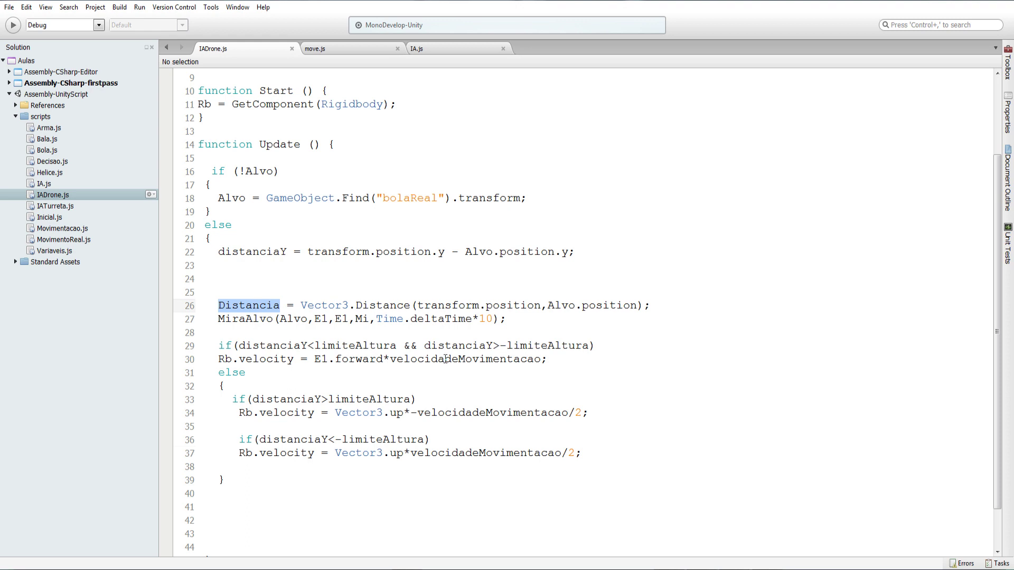
{"action": "left_click", "coordinate": [656, 305]}
{"action": "key", "text": "Return"}
{"action": "type", "text": "Distancia"}
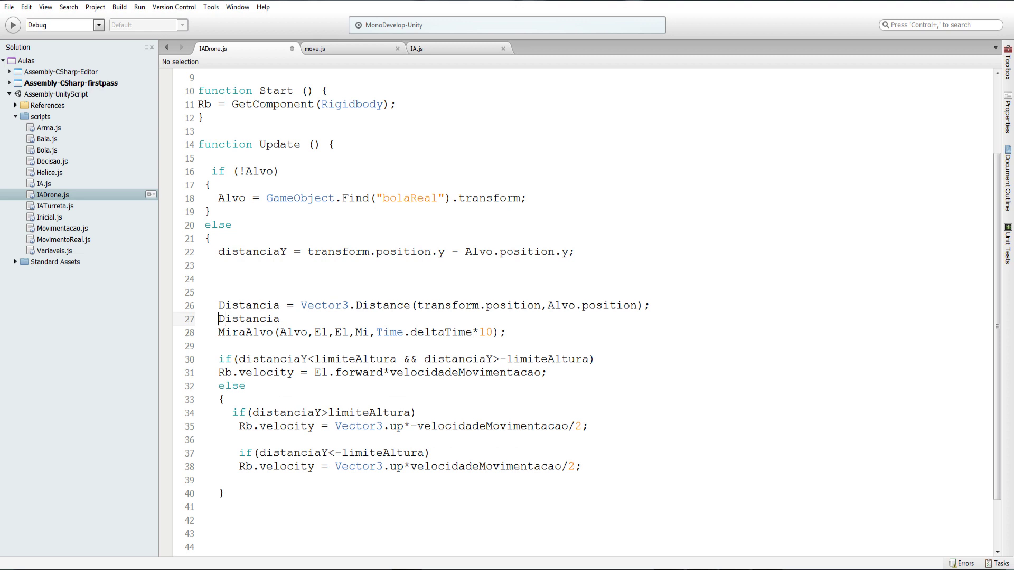
{"action": "key", "text": "Home"}
{"action": "type", "text": "if"}
{"action": "key", "text": "Escape"}
{"action": "type", "text": "("}
{"action": "type", "text": ">"}
{"action": "left_click", "coordinate": [346, 49]}
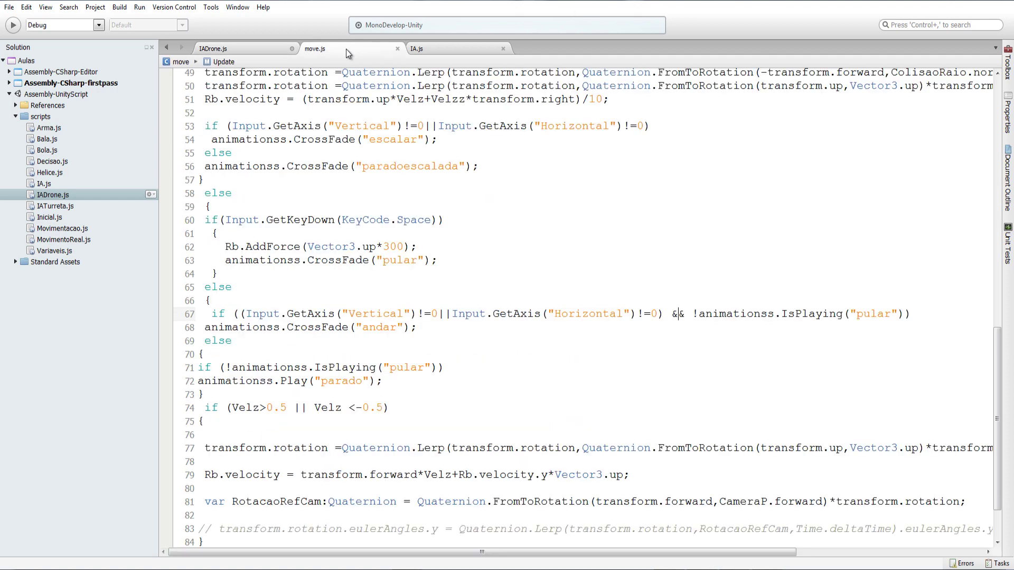
Copy '>Onde.localScale.x' from IA.js into IADrone.js line 27 and close the condition
{"action": "left_click", "coordinate": [418, 50]}
{"action": "scroll", "coordinate": [295, 360], "scroll_direction": "down", "scroll_amount": 1}
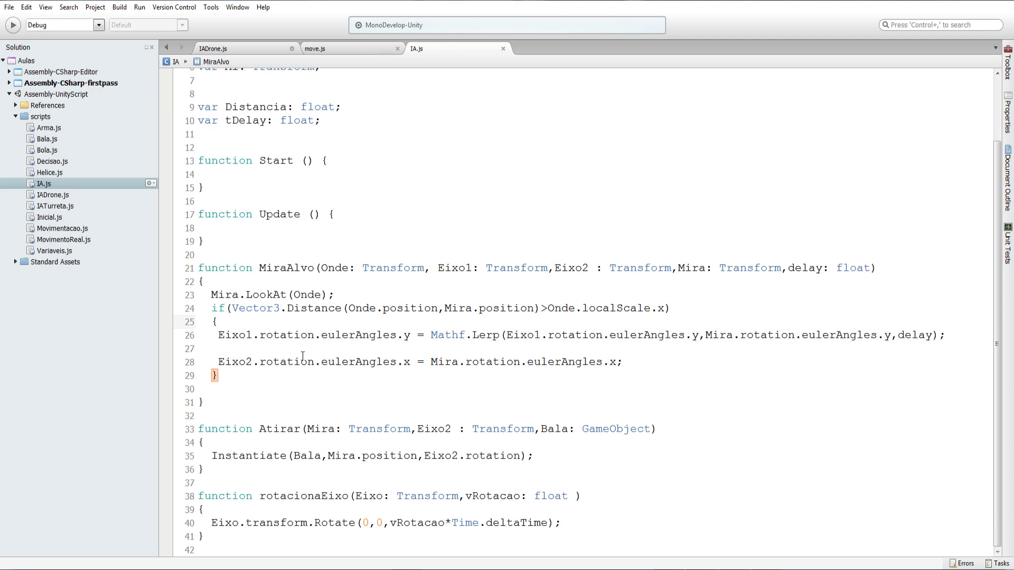
{"action": "left_click_drag", "start_coordinate": [668, 310], "coordinate": [536, 309]}
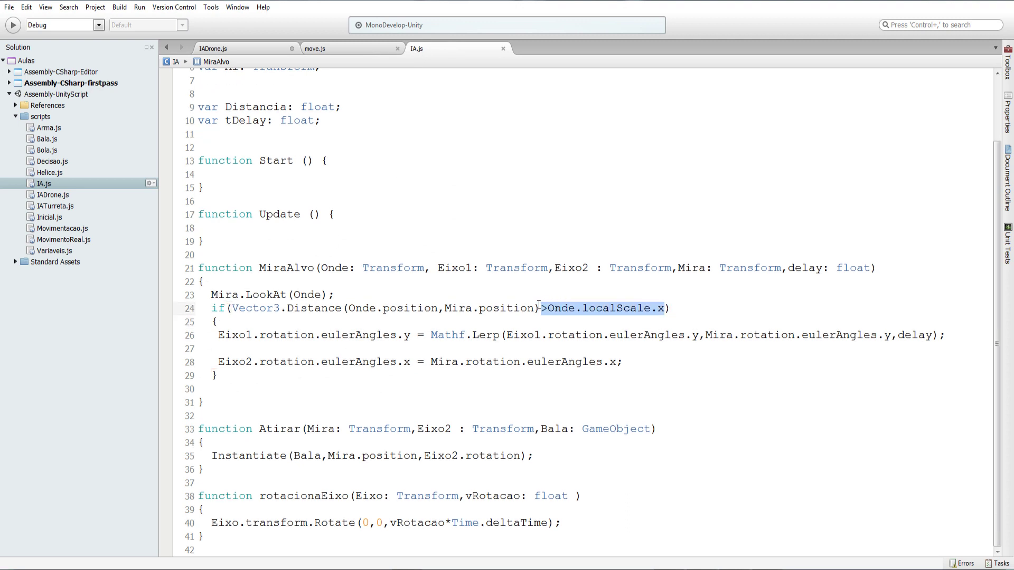
{"action": "left_click", "coordinate": [561, 309]}
{"action": "left_click_drag", "start_coordinate": [667, 307], "coordinate": [543, 307]}
{"action": "key", "text": "ctrl+c"}
{"action": "left_click", "coordinate": [288, 48]}
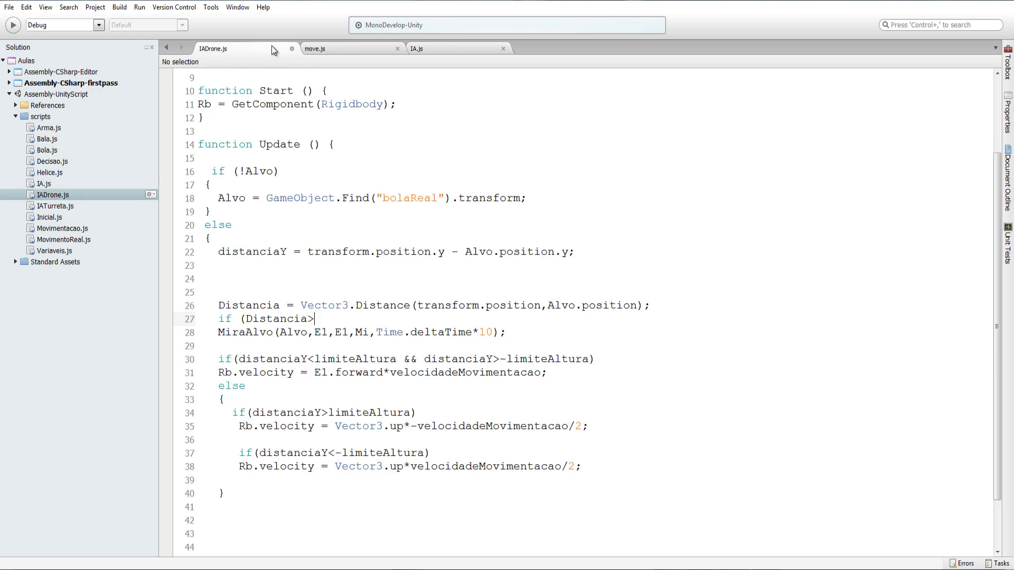
{"action": "key", "text": "ctrl+v"}
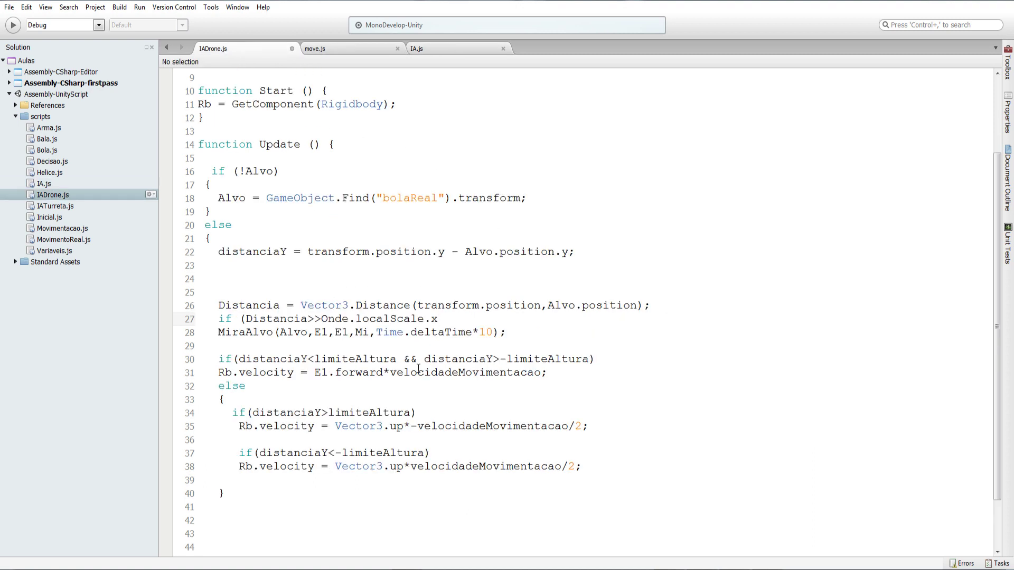
{"action": "type", "text": ")"}
Change Onde to Alvo in the condition and remove the doubled > character
{"action": "double_click", "coordinate": [559, 307]}
{"action": "double_click", "coordinate": [323, 318]}
{"action": "key", "text": "ctrl+v"}
{"action": "left_click", "coordinate": [321, 318]}
{"action": "key", "text": "BackSpace"}
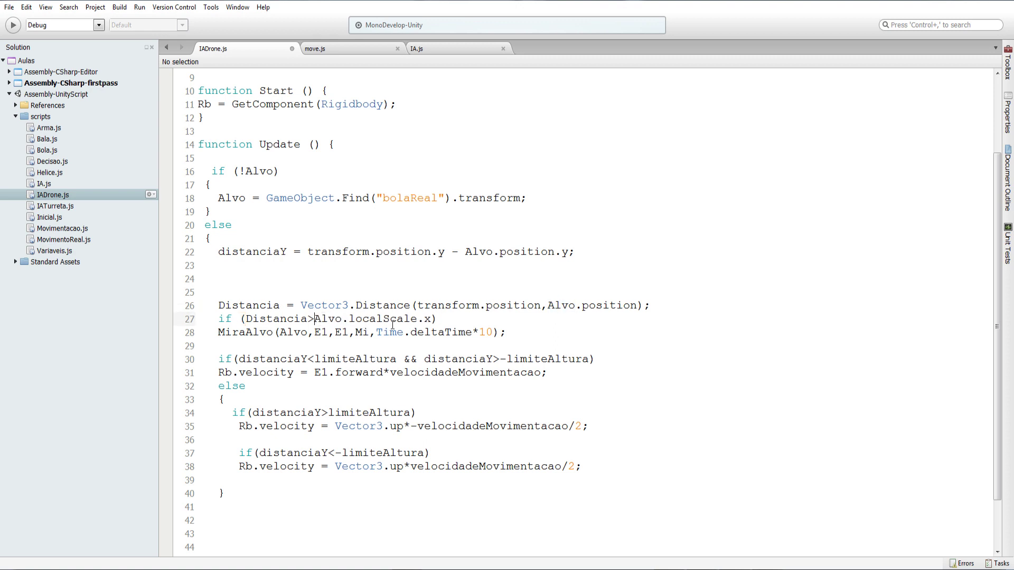
Add an else branch calling MiraAlvo with delay 1 instead of Time.deltaTime*10
{"action": "left_click", "coordinate": [520, 333]}
{"action": "key", "text": "Return"}
{"action": "type", "text": "else"}
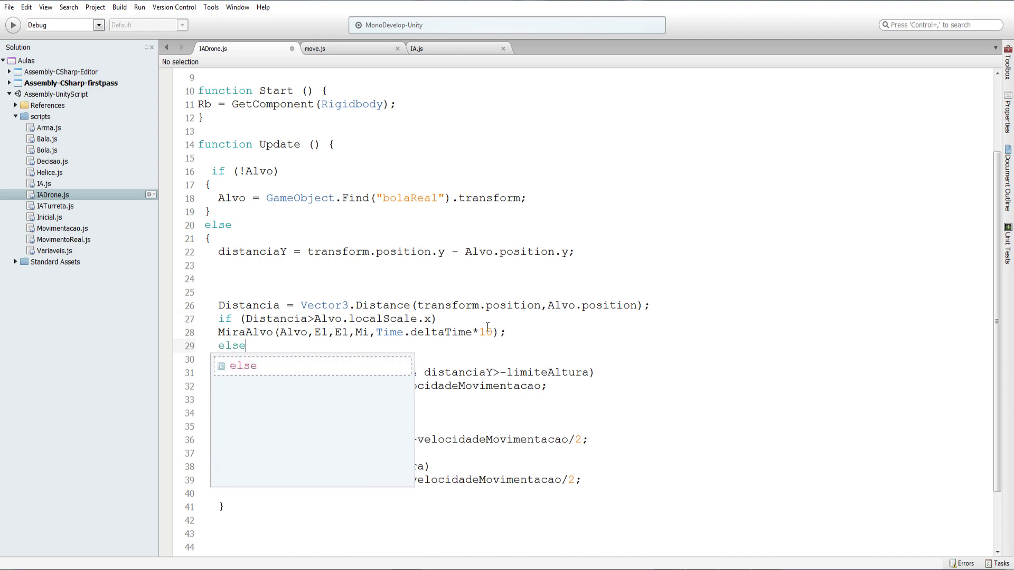
{"action": "left_click_drag", "start_coordinate": [532, 337], "coordinate": [218, 332]}
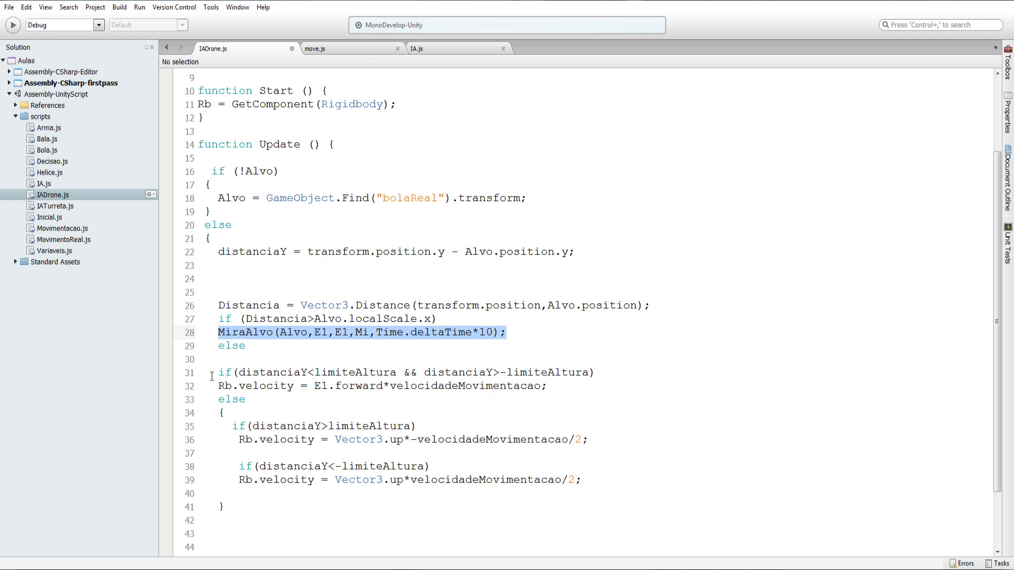
{"action": "left_click", "coordinate": [219, 359]}
{"action": "key", "text": "ctrl+v"}
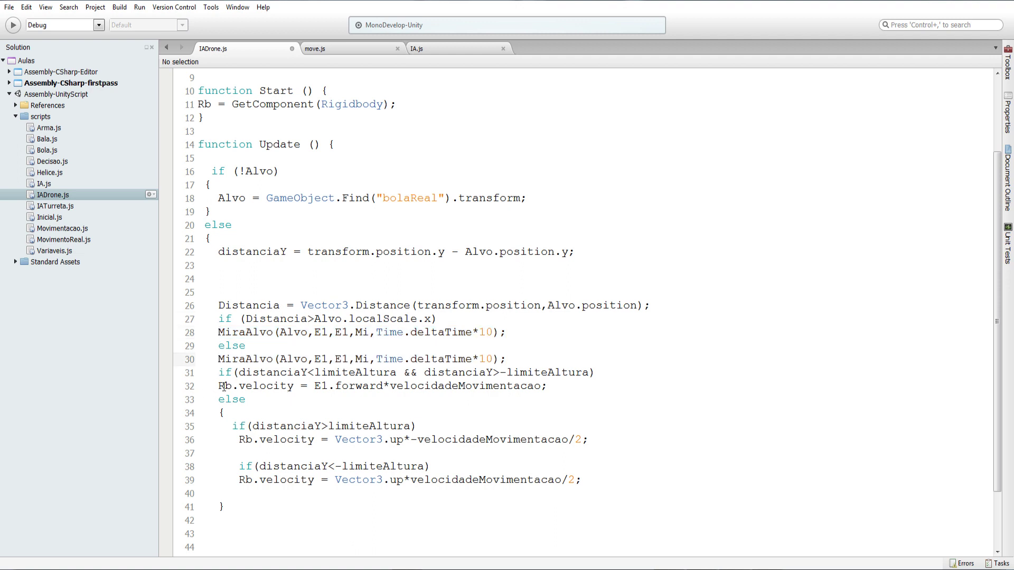
{"action": "key", "text": "Return"}
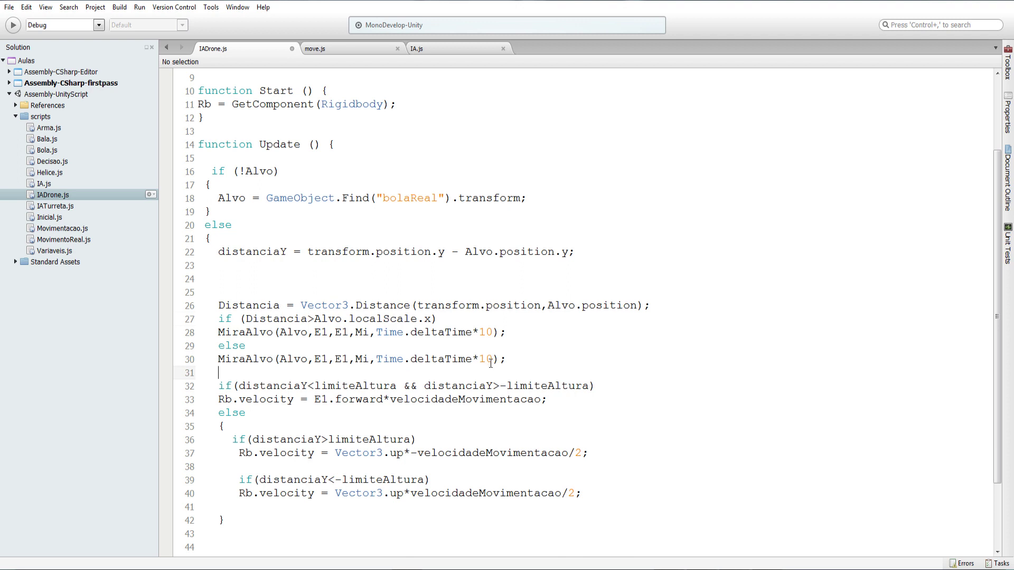
{"action": "left_click_drag", "start_coordinate": [493, 360], "coordinate": [378, 359]}
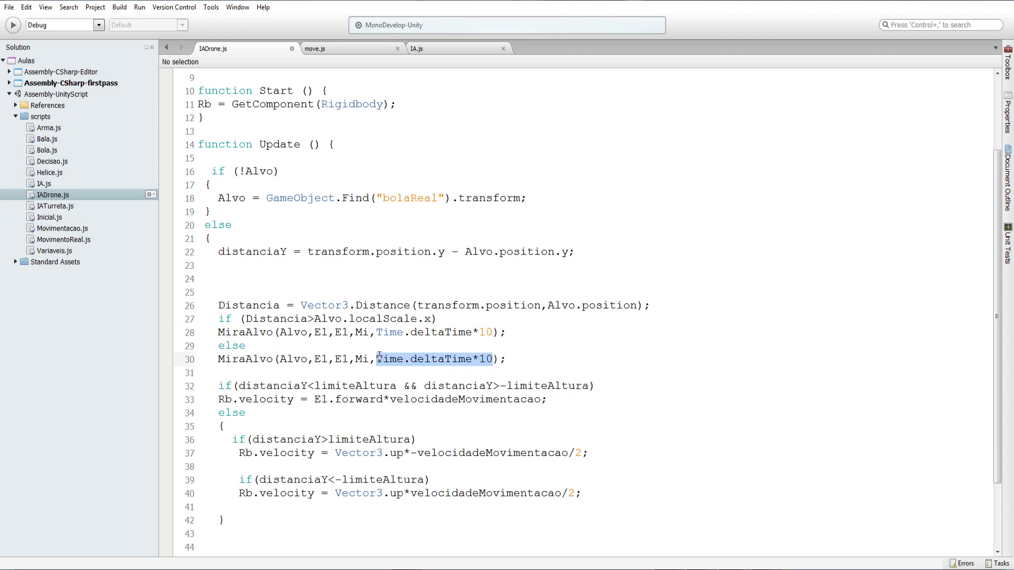
{"action": "type", "text": "1"}
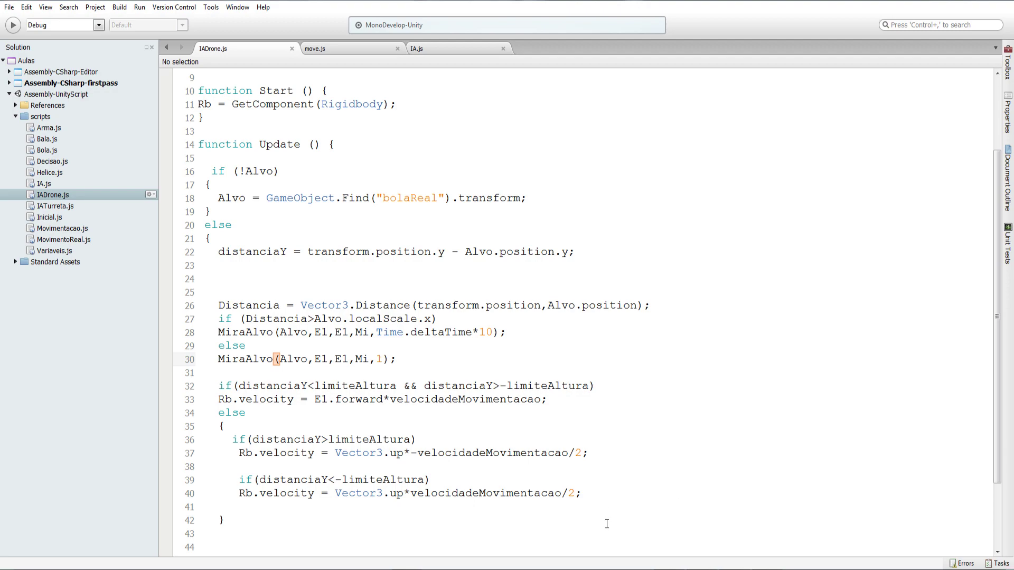
{"action": "key", "text": "alt+Tab"}
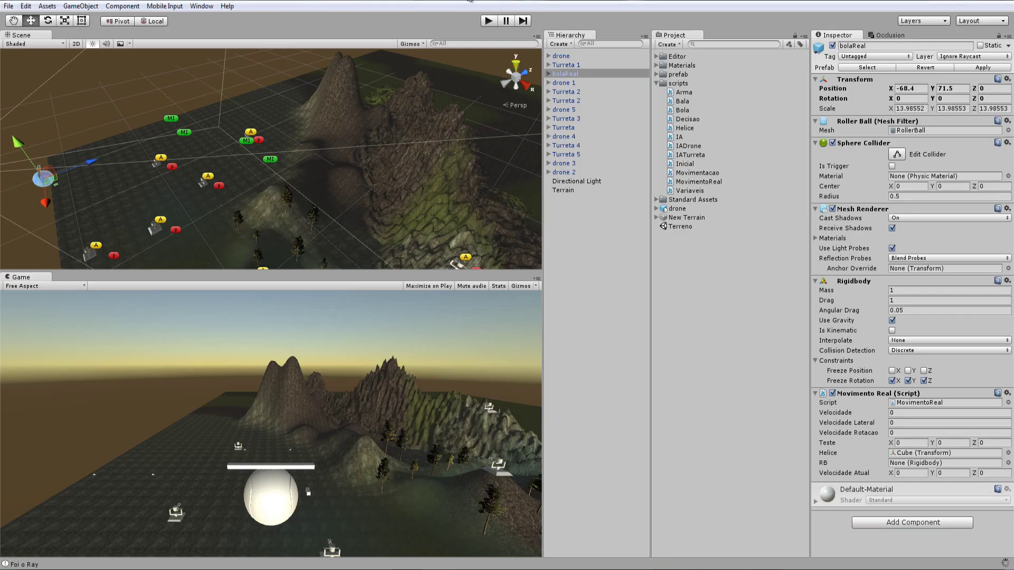
Play-test the scene, driving the ball with W and A as turrets fire Bala clones, then stop
{"action": "left_click", "coordinate": [489, 20]}
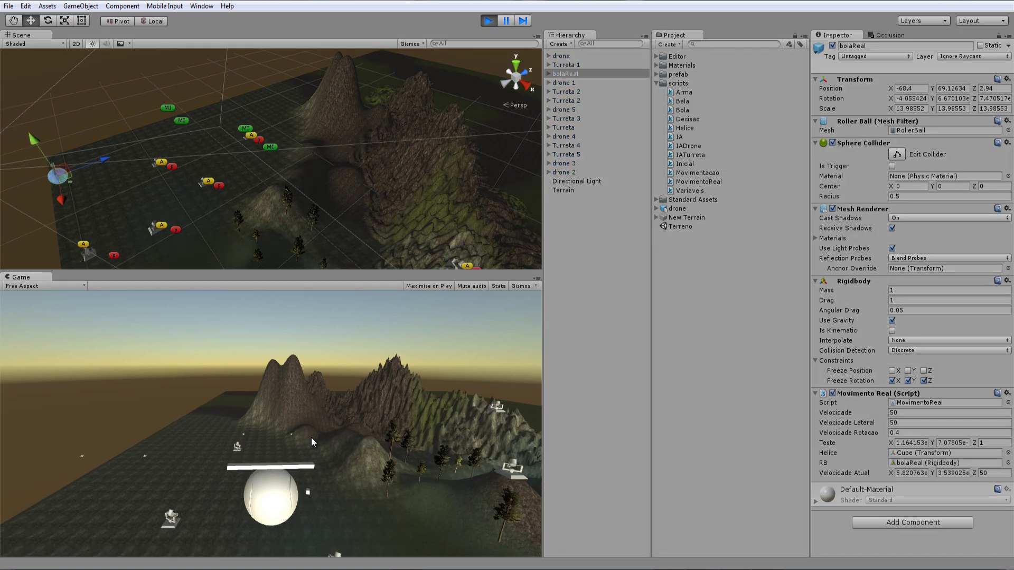
{"action": "key", "text": "w"}
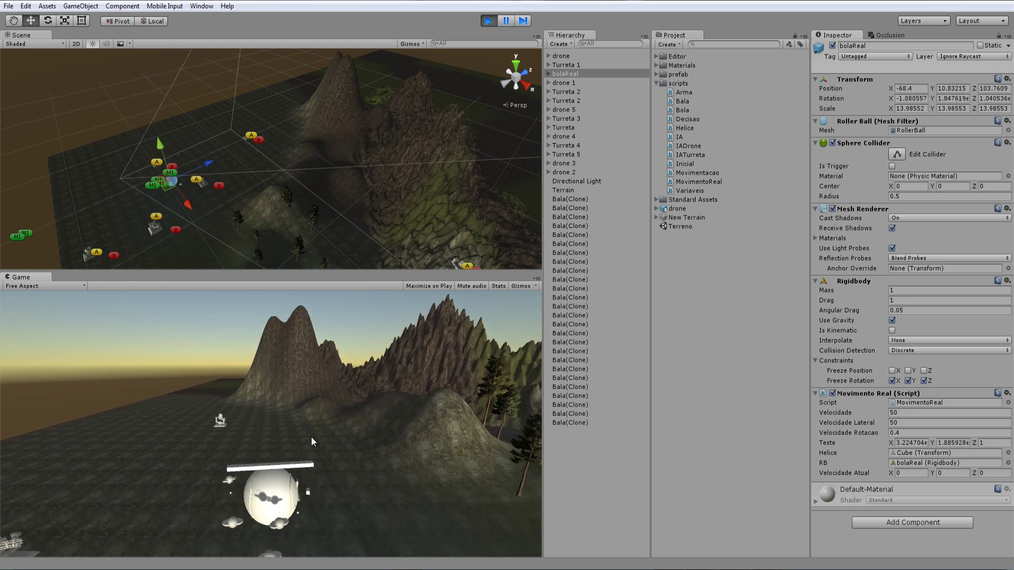
{"action": "key", "text": "a"}
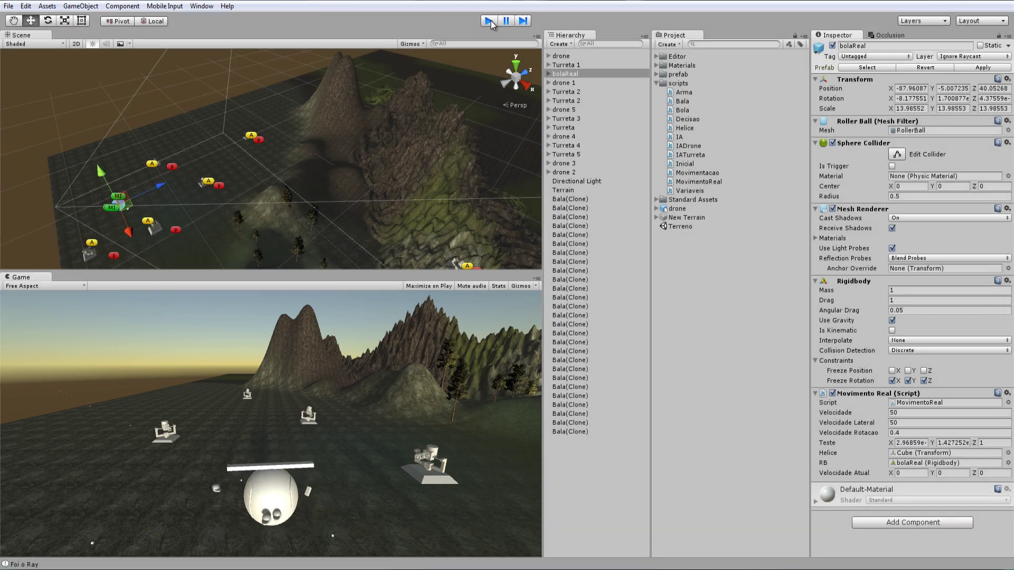
{"action": "left_click", "coordinate": [494, 22]}
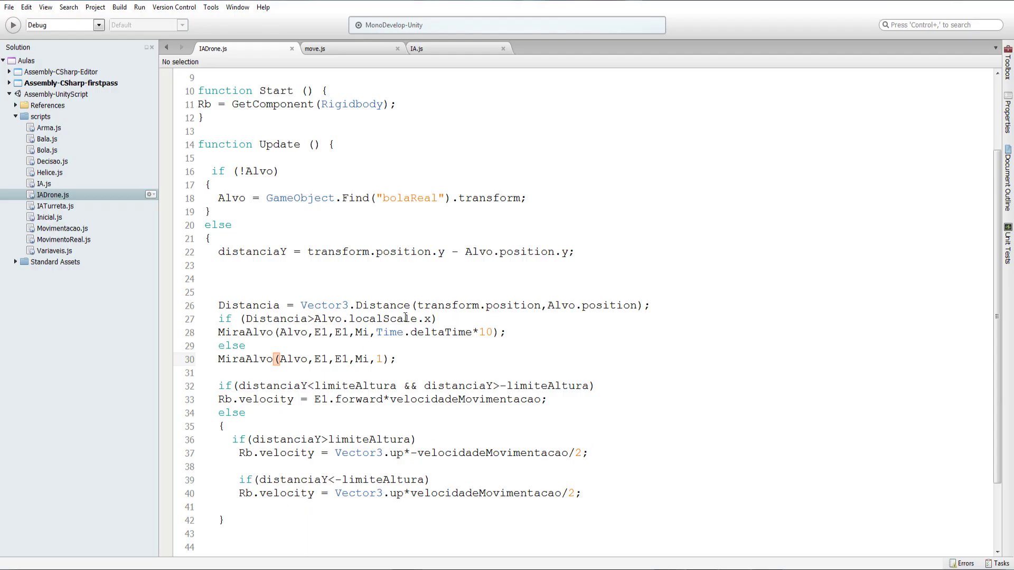
Replace the 10 in the first MiraAlvo call with Distancia, giving Time.deltaTime*Distancia
{"action": "double_click", "coordinate": [235, 306]}
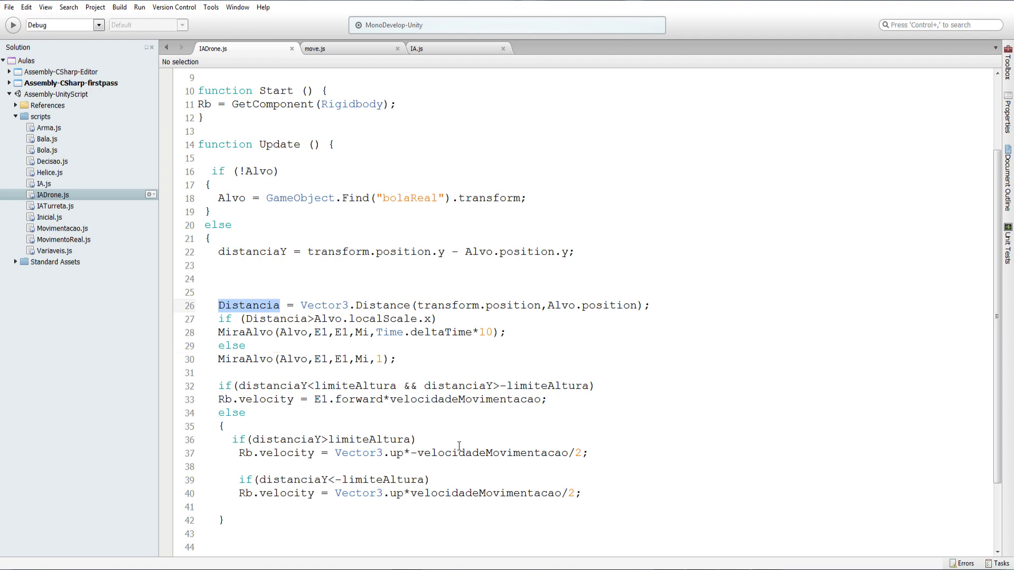
{"action": "left_click", "coordinate": [494, 334]}
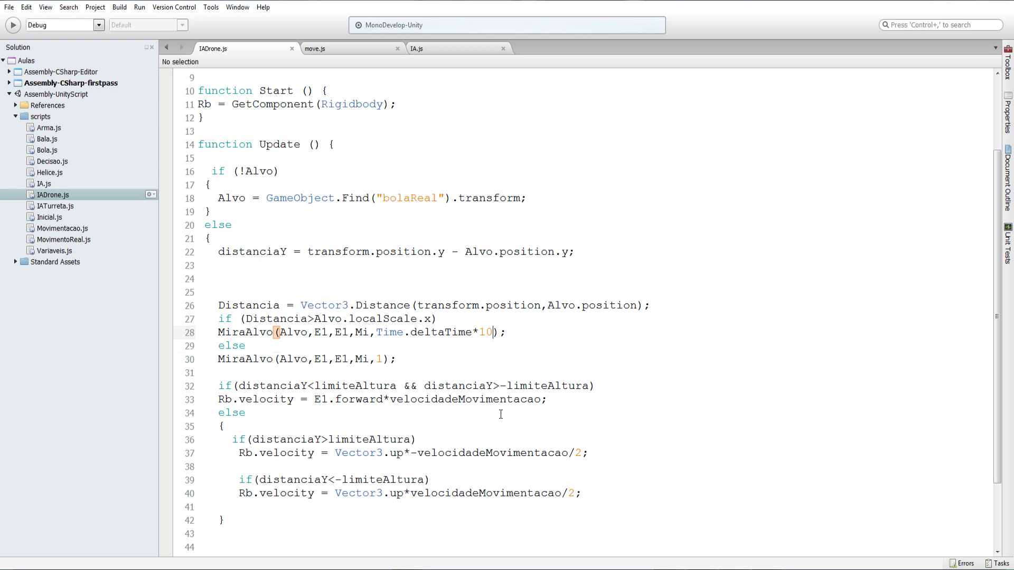
{"action": "double_click", "coordinate": [485, 332]}
{"action": "type", "text": "Distancia"}
Start Play mode in Unity and drive the ball with Up and Left to test turret aiming
{"action": "key", "text": "alt+Tab"}
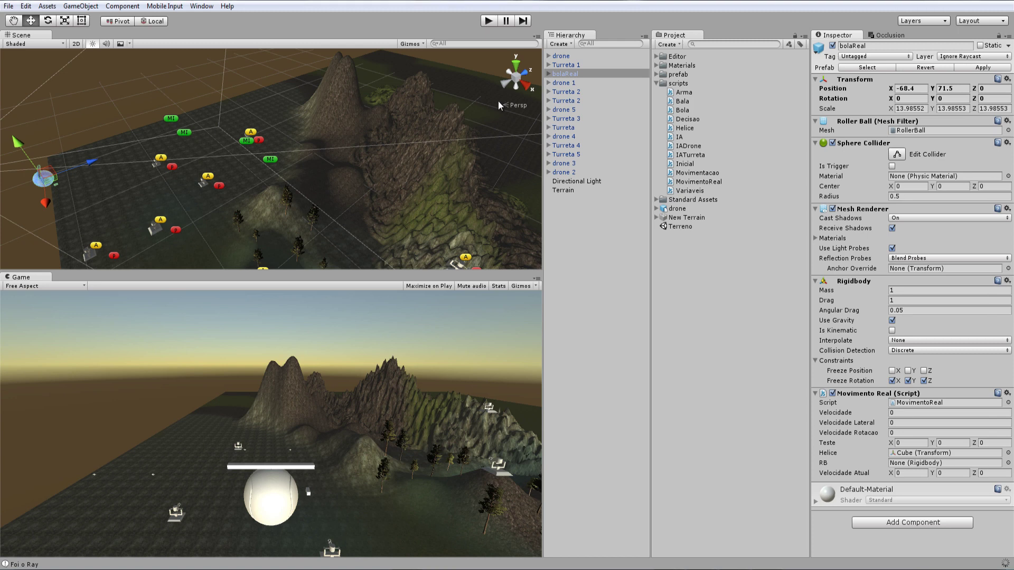
{"action": "left_click", "coordinate": [488, 22]}
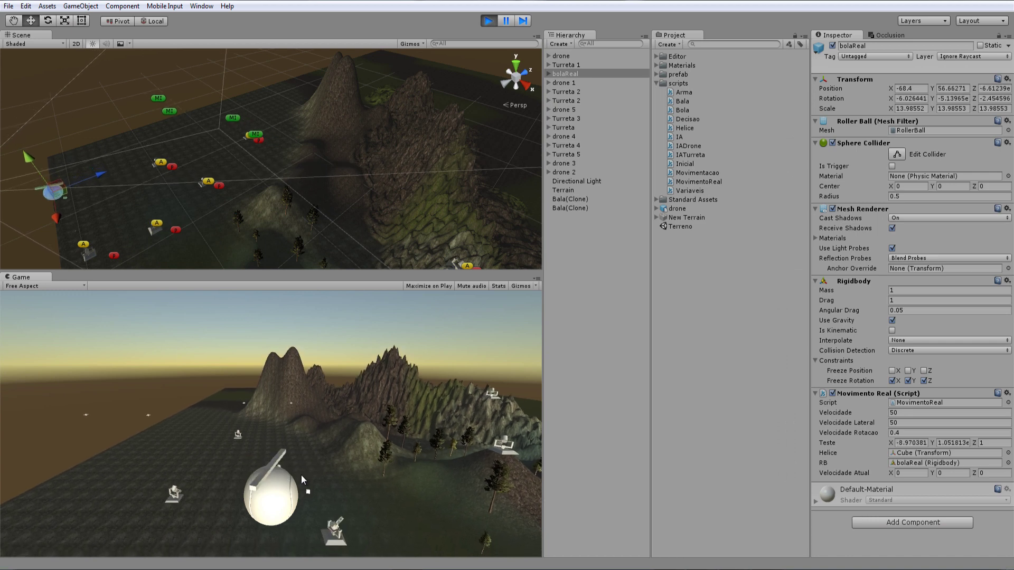
{"action": "key", "text": "Up"}
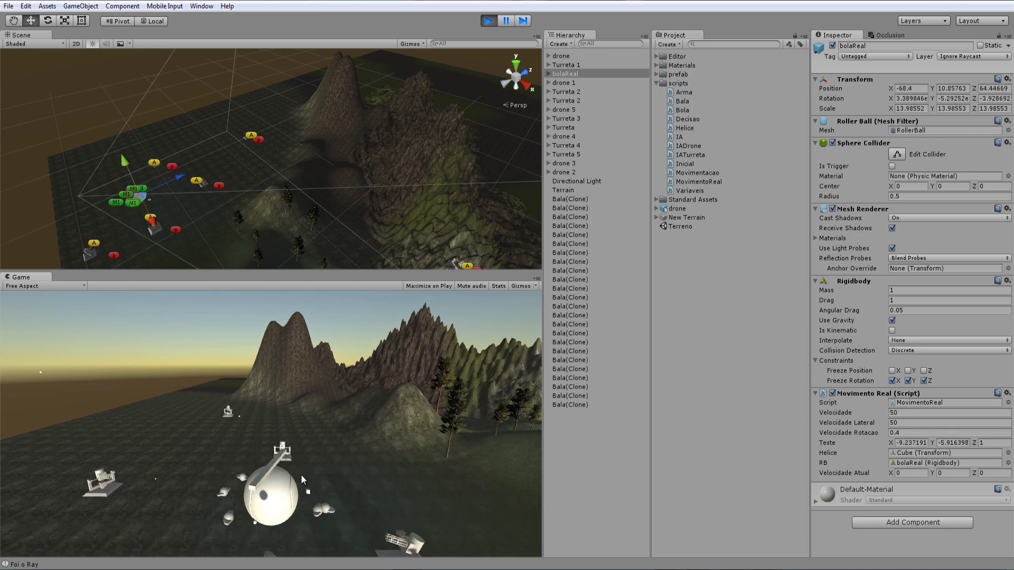
{"action": "key", "text": "Left"}
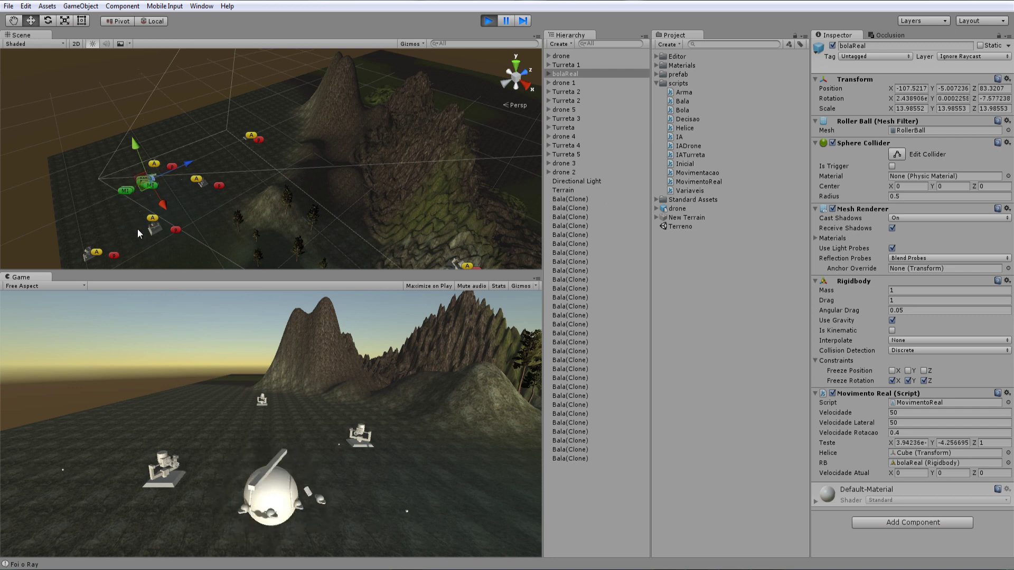
{"action": "scroll", "coordinate": [138, 208], "scroll_direction": "up", "scroll_amount": 5}
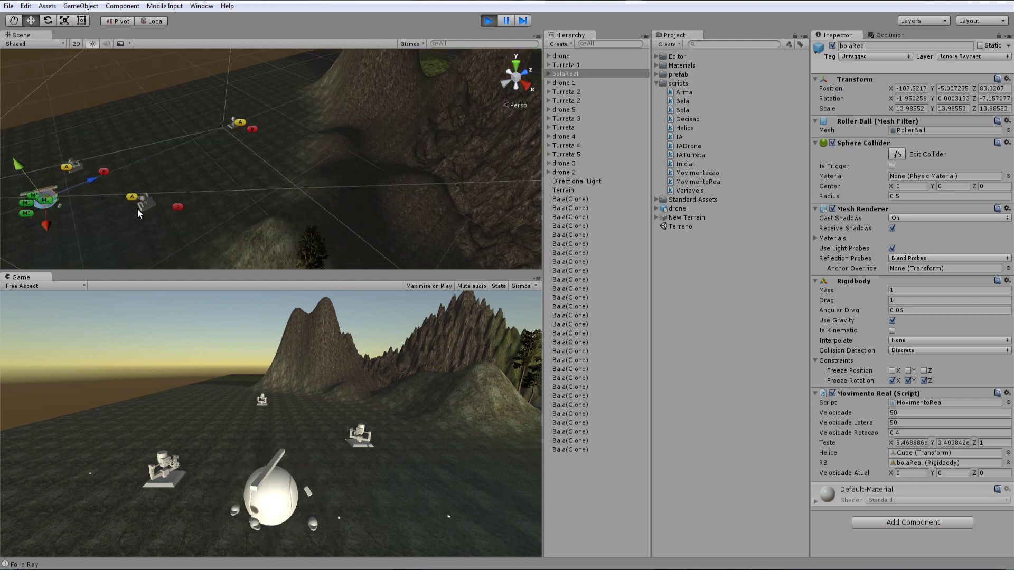
{"action": "scroll", "coordinate": [138, 208], "scroll_direction": "up", "scroll_amount": 2}
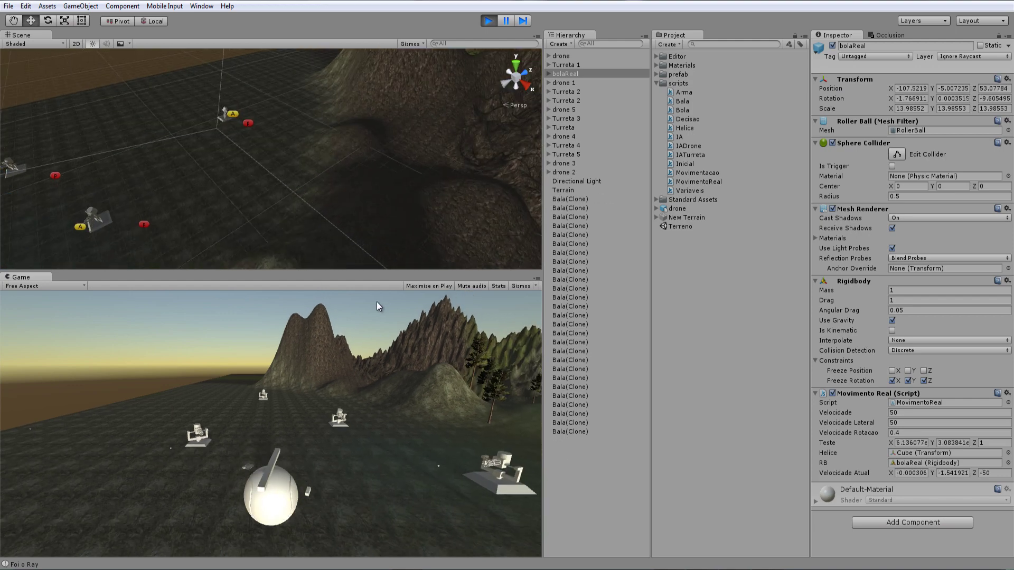
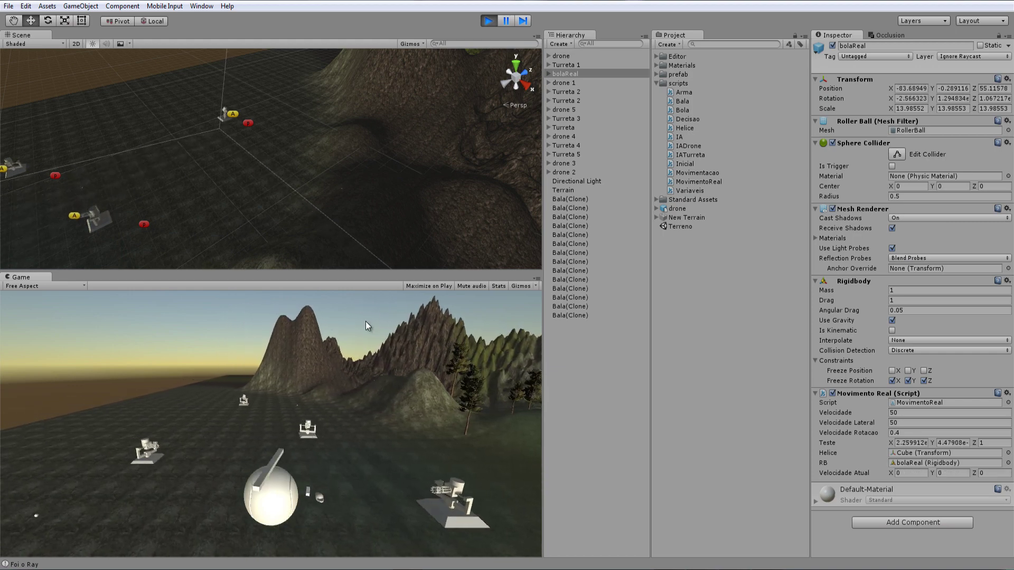
Stop play mode and frame drone 1 in the Scene view
{"action": "left_click", "coordinate": [487, 21]}
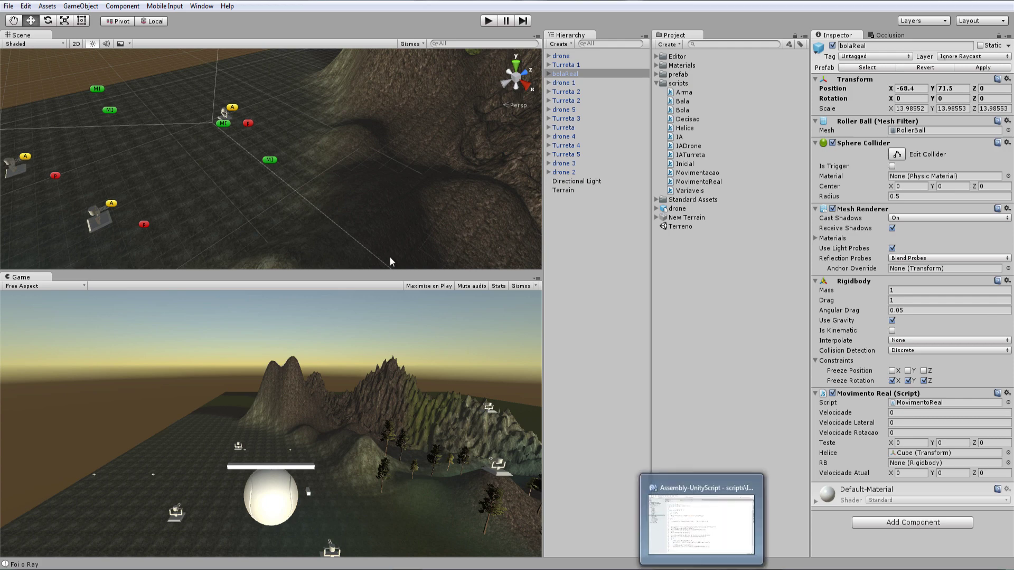
{"action": "left_click", "coordinate": [560, 85]}
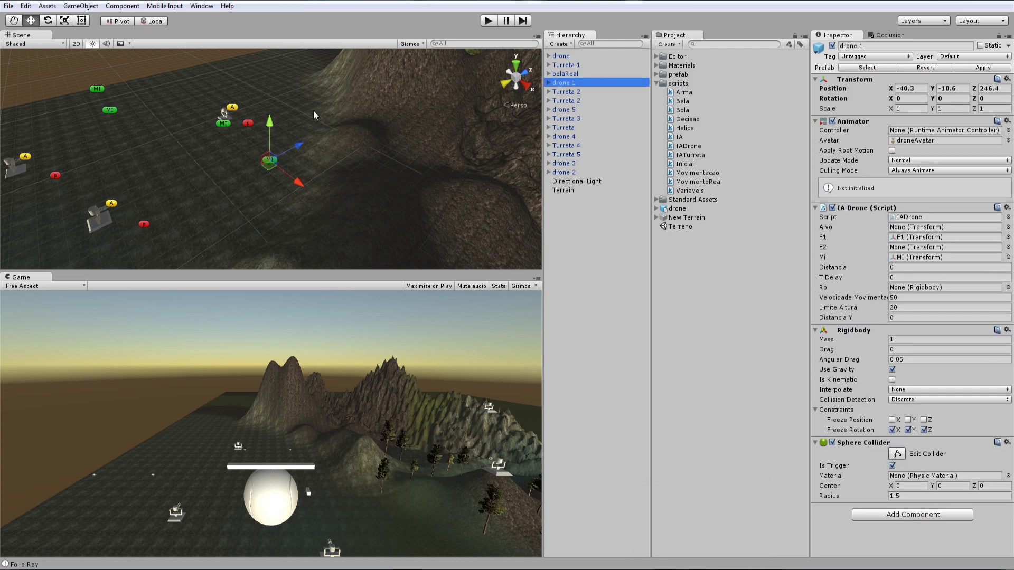
{"action": "key", "text": "f"}
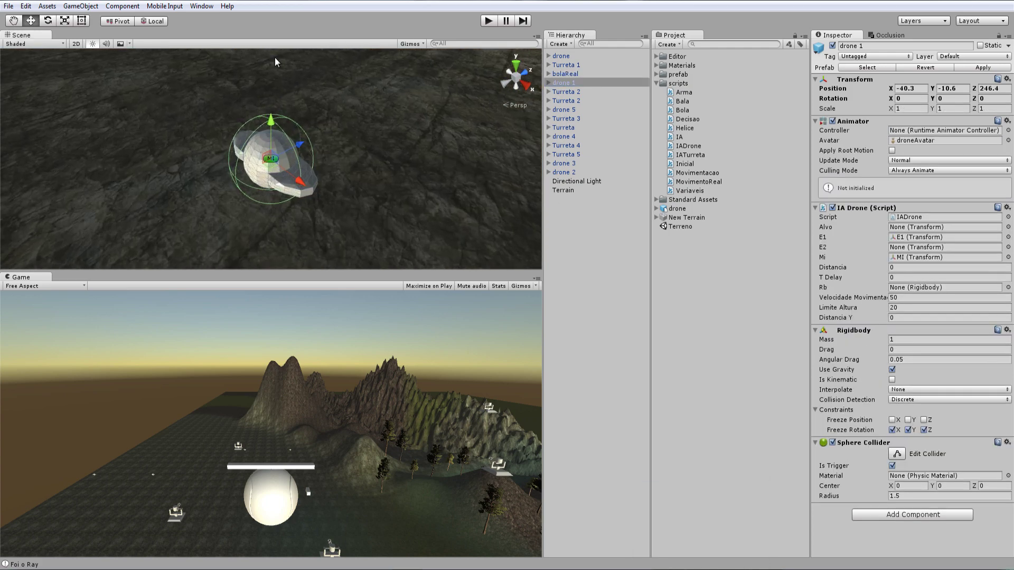
Expand drone 1 > E1 > Sphere in the Hierarchy and select Sphere_001
{"action": "left_click", "coordinate": [549, 83]}
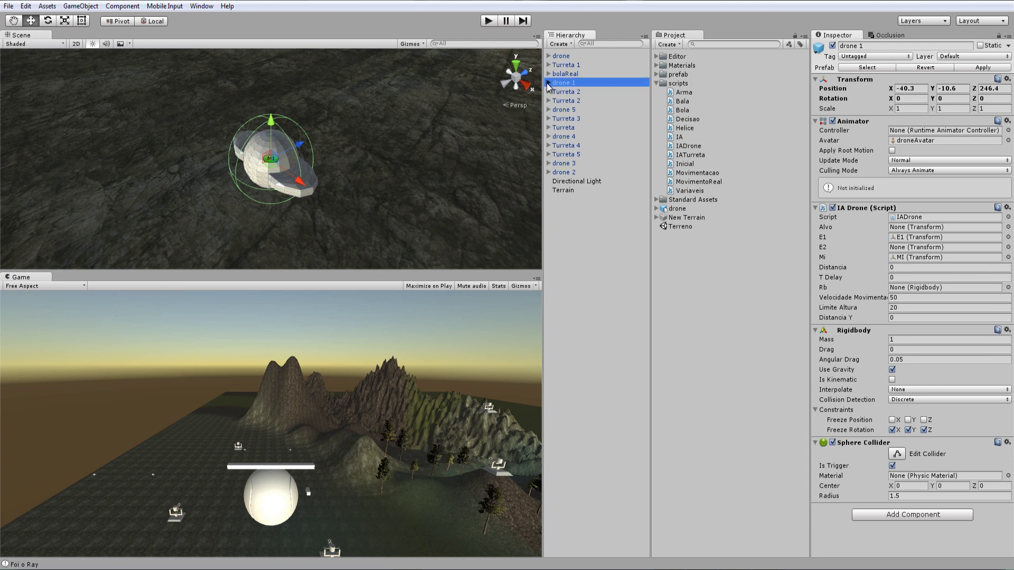
{"action": "left_click", "coordinate": [563, 92]}
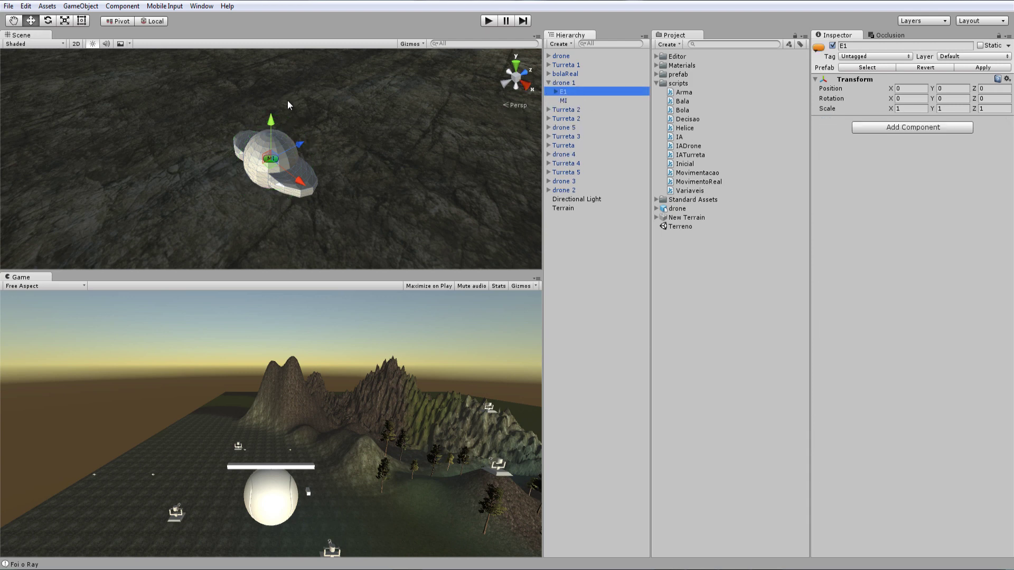
{"action": "left_click", "coordinate": [564, 100]}
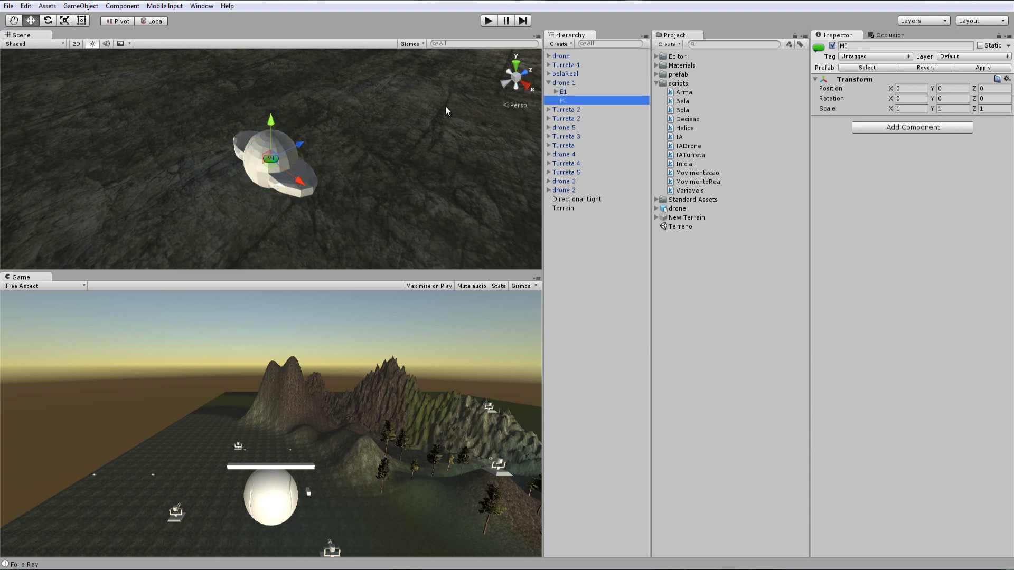
{"action": "left_click", "coordinate": [563, 92]}
{"action": "left_click", "coordinate": [556, 92]}
{"action": "left_click", "coordinate": [579, 101]}
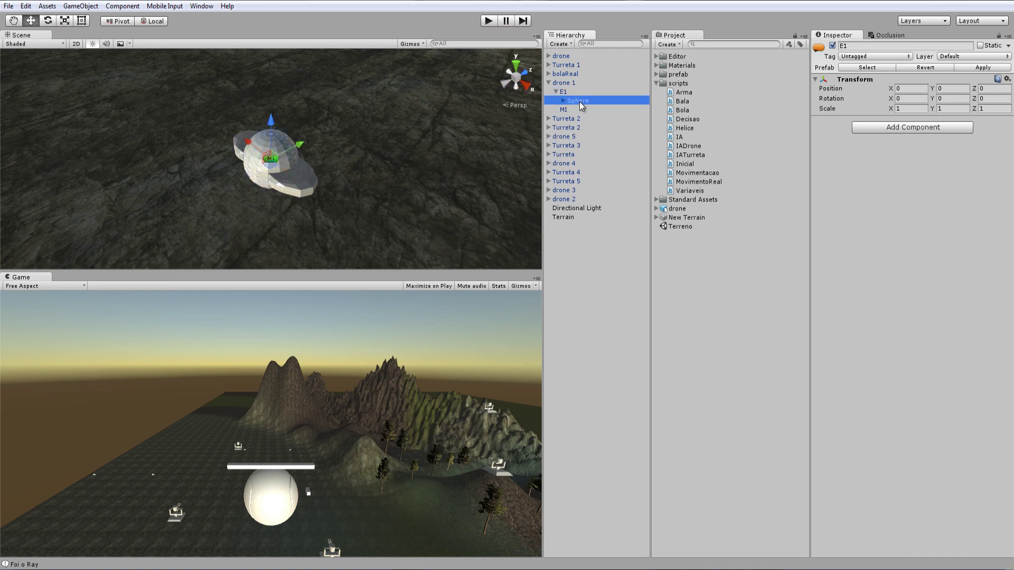
{"action": "left_click", "coordinate": [562, 100]}
{"action": "left_click", "coordinate": [591, 110]}
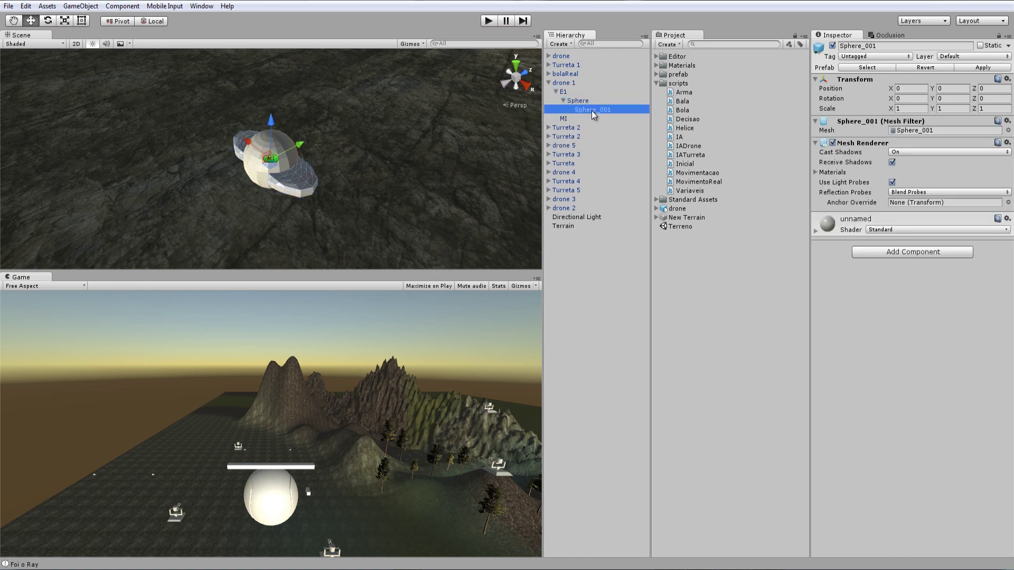
Test-rotate Sphere_001 around X with the Rotate tool, then undo it
{"action": "left_click", "coordinate": [48, 21]}
{"action": "mouse_move", "coordinate": [261, 120]}
{"action": "left_mouse_down"}
{"action": "mouse_move", "coordinate": [241, 173]}
{"action": "mouse_move", "coordinate": [268, 107]}
{"action": "left_mouse_up"}
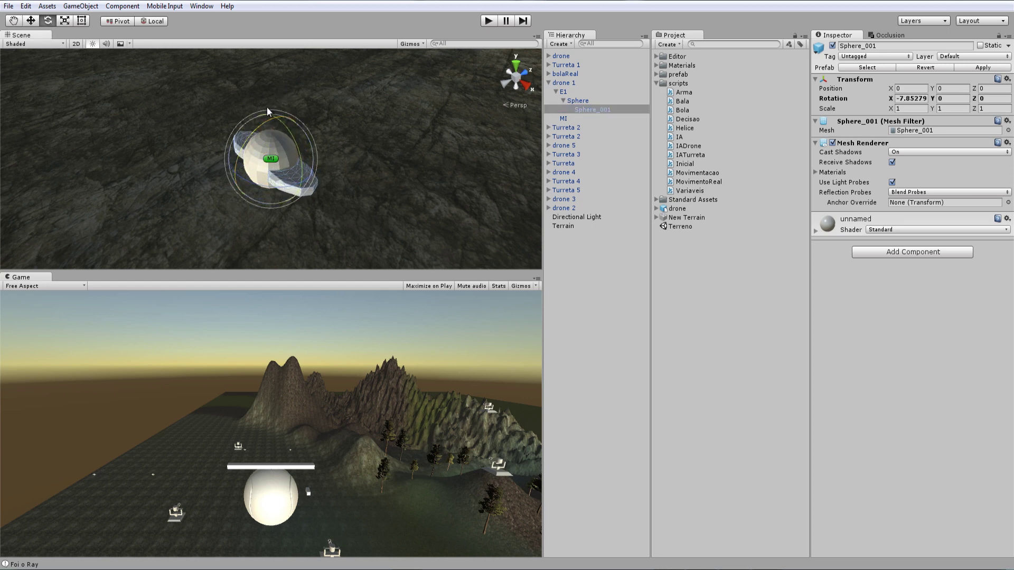
{"action": "key", "text": "ctrl+z"}
{"action": "key", "text": "ctrl+z"}
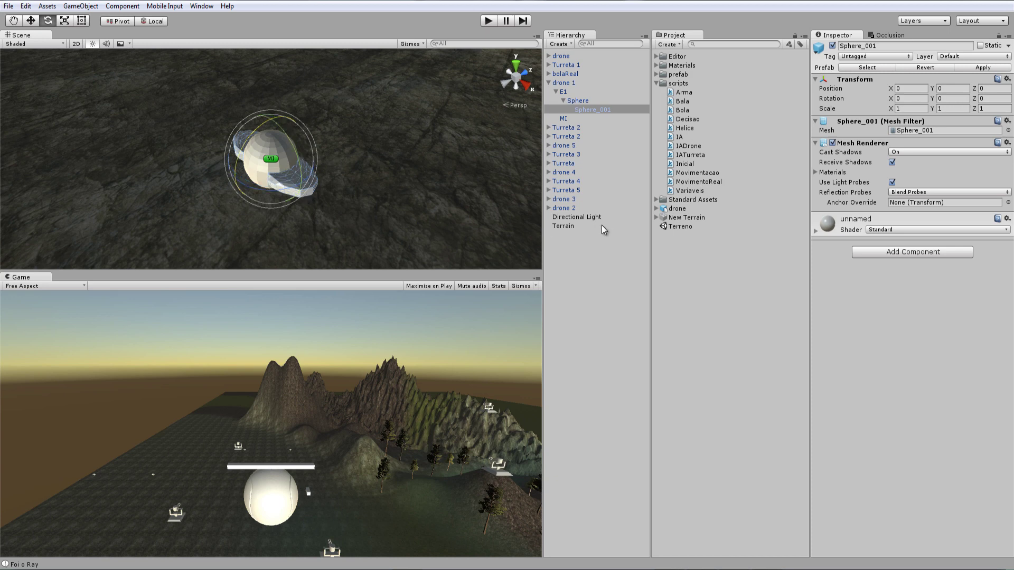
Create an empty object under Sphere and nest Sphere_001 inside it, breaking the prefab connection
{"action": "right_click", "coordinate": [579, 109]}
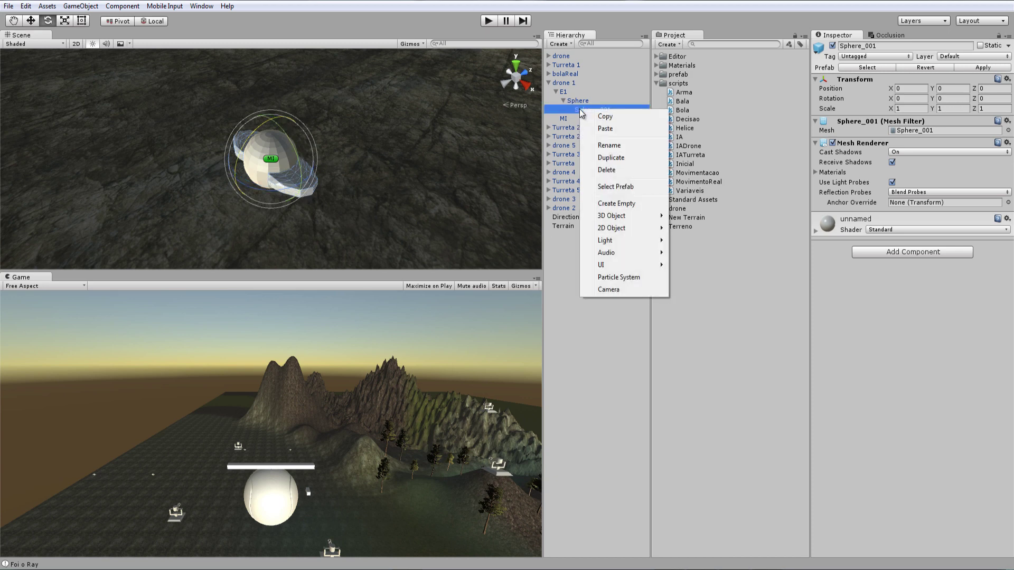
{"action": "left_click", "coordinate": [632, 204]}
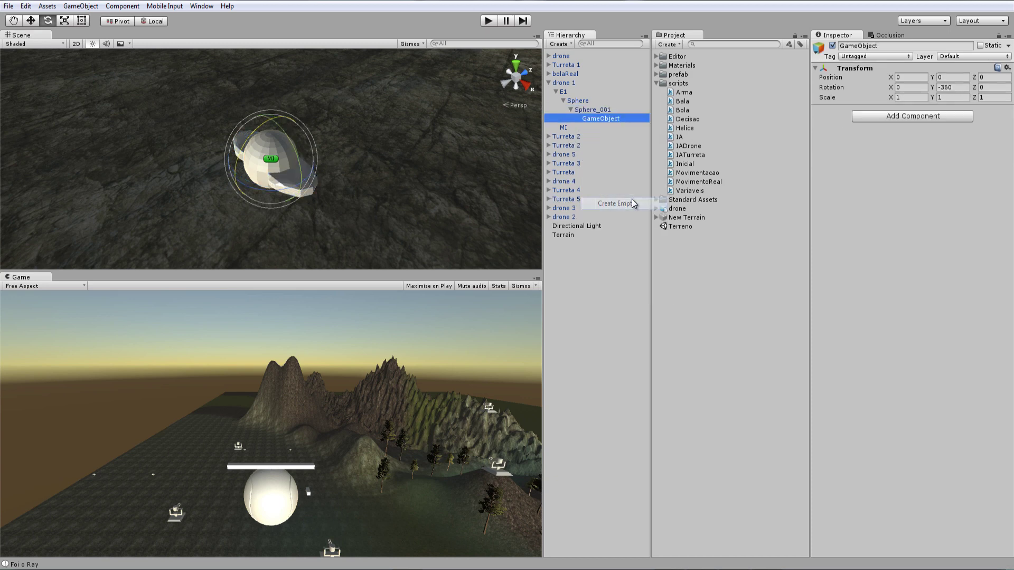
{"action": "left_click", "coordinate": [588, 110]}
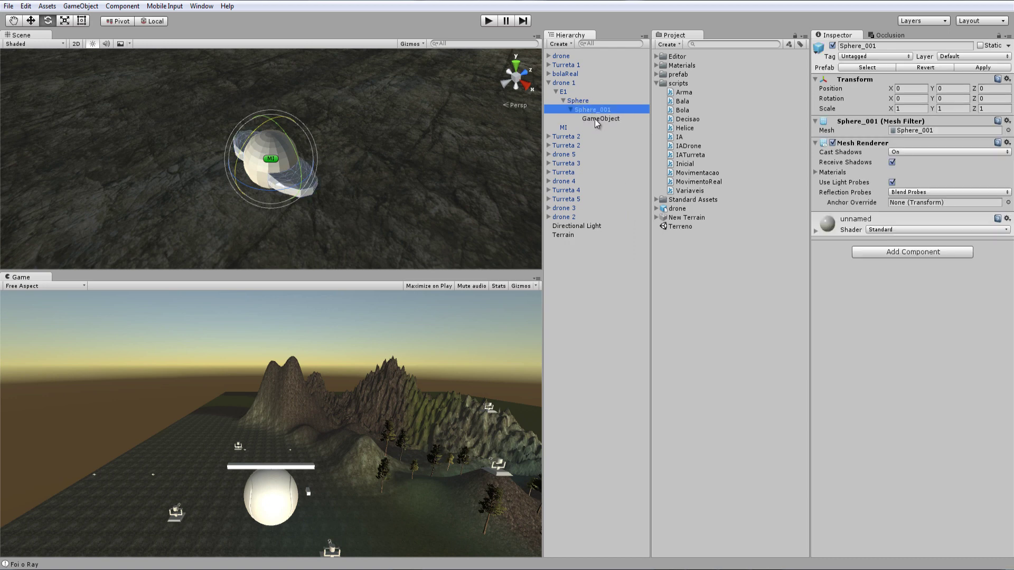
{"action": "left_click_drag", "start_coordinate": [595, 119], "coordinate": [576, 103]}
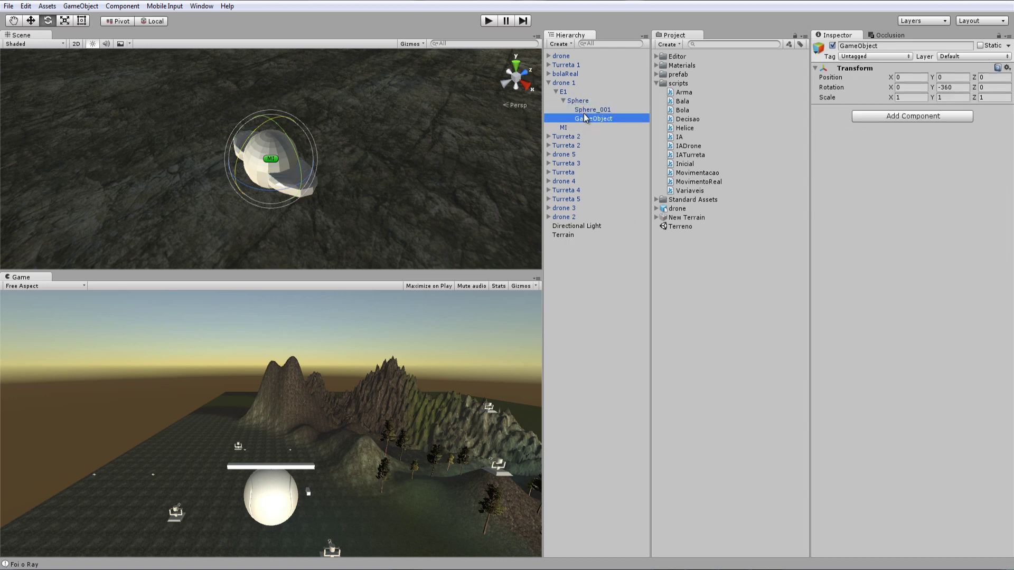
{"action": "left_click", "coordinate": [592, 109]}
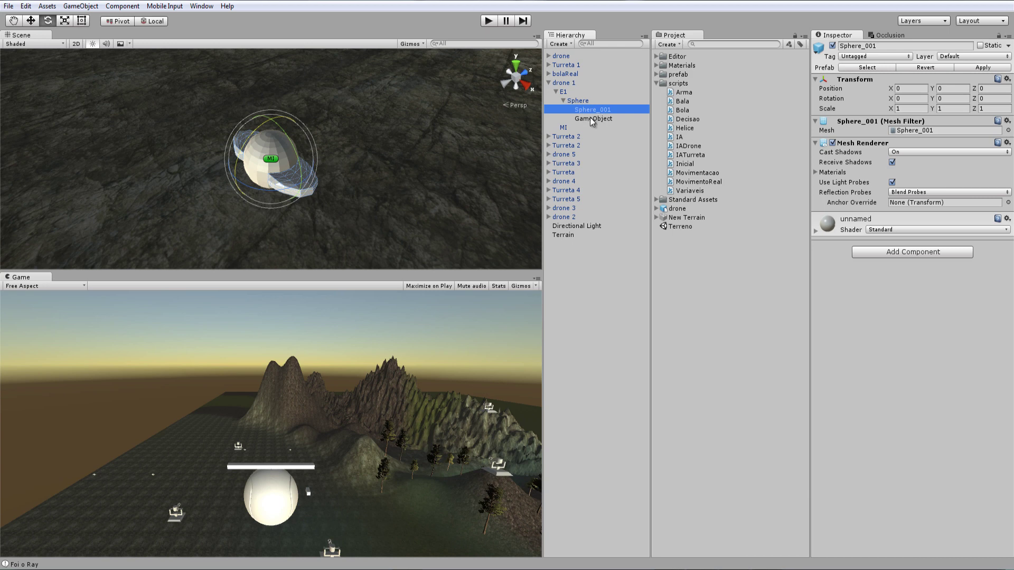
{"action": "left_click_drag", "start_coordinate": [597, 110], "coordinate": [605, 118]}
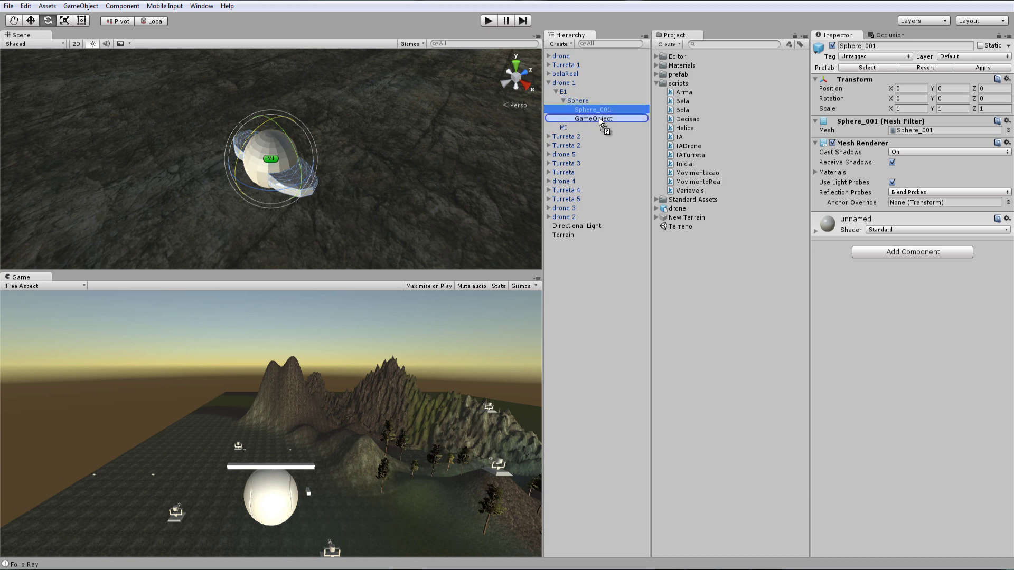
{"action": "left_click", "coordinate": [536, 306]}
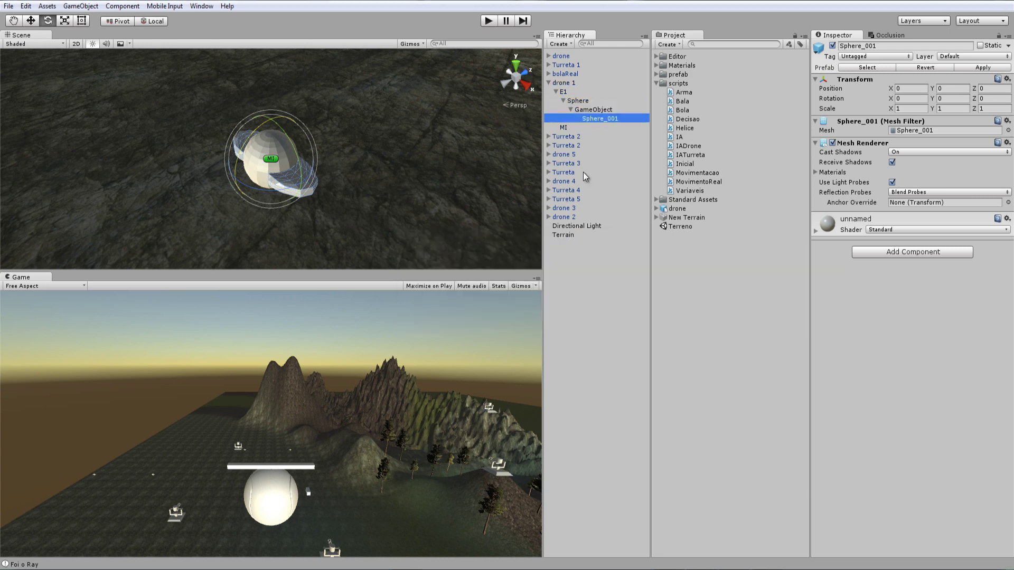
Rename the new empty object to E2
{"action": "left_click", "coordinate": [594, 109]}
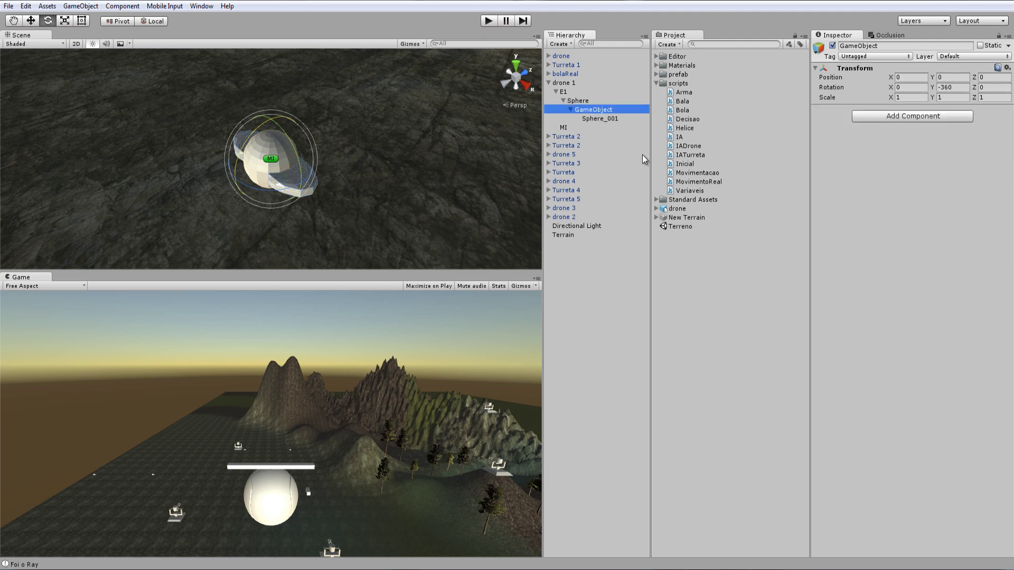
{"action": "key", "text": "F2"}
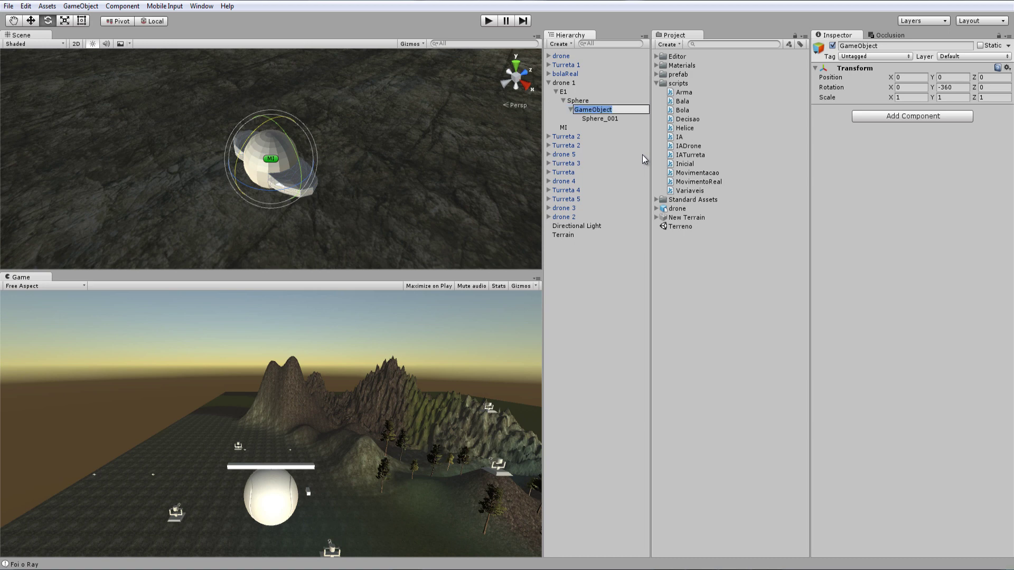
{"action": "type", "text": "E2"}
{"action": "key", "text": "Return"}
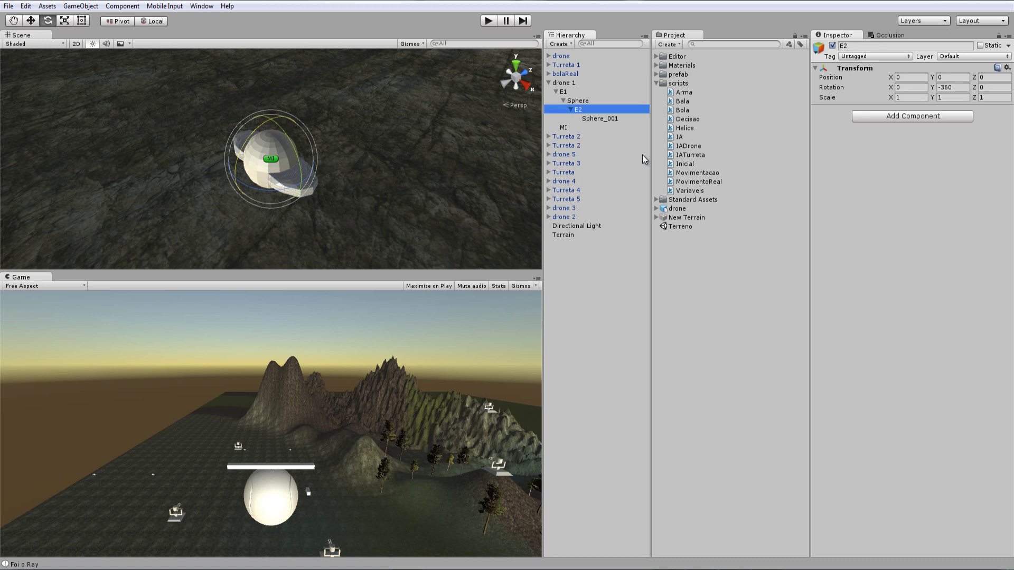
Apply drone 1's changes to its prefab and confirm E2 appears under drone 5's Sphere
{"action": "left_click", "coordinate": [561, 83]}
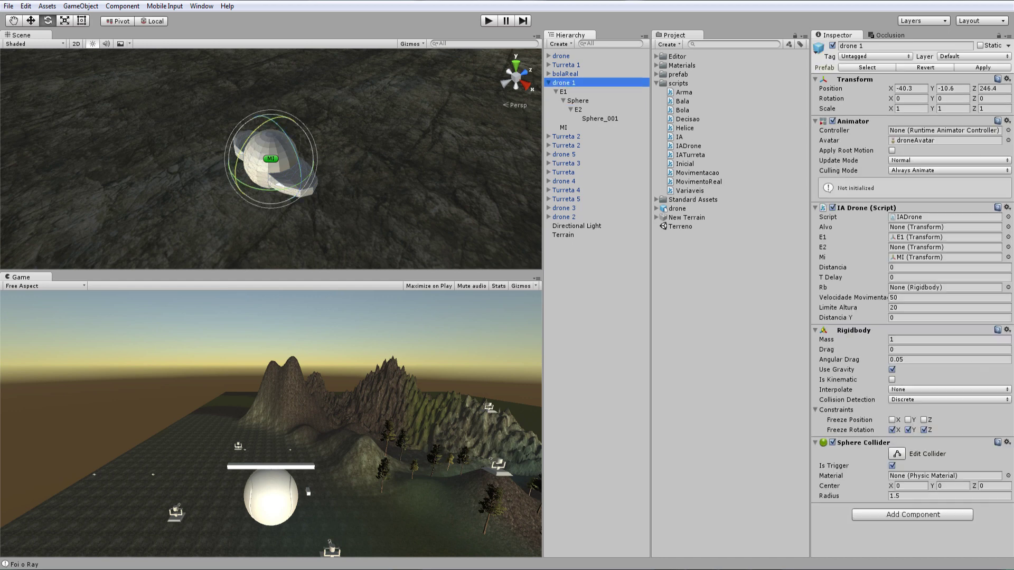
{"action": "left_click", "coordinate": [986, 67]}
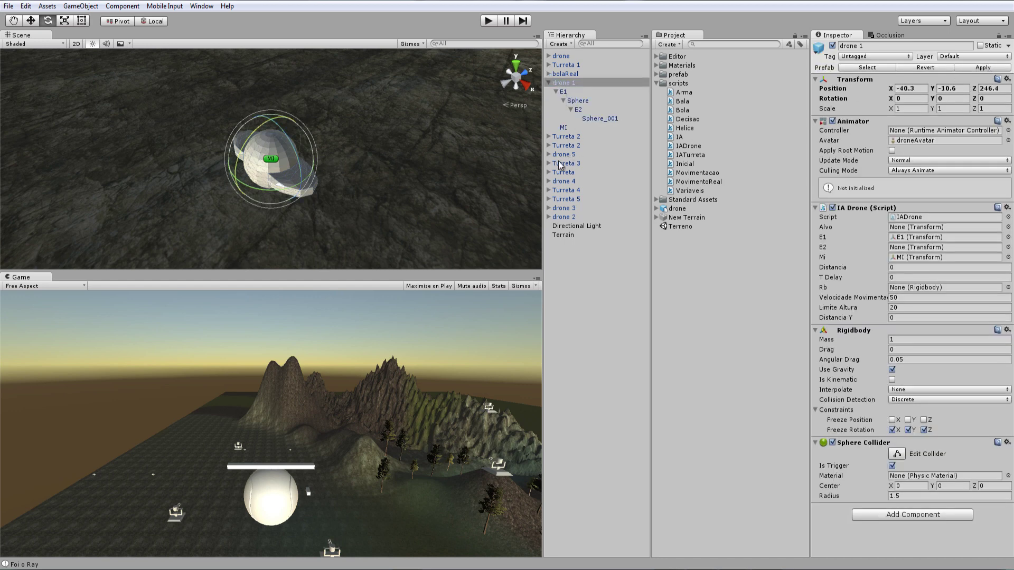
{"action": "left_click", "coordinate": [549, 154]}
{"action": "left_click", "coordinate": [555, 164]}
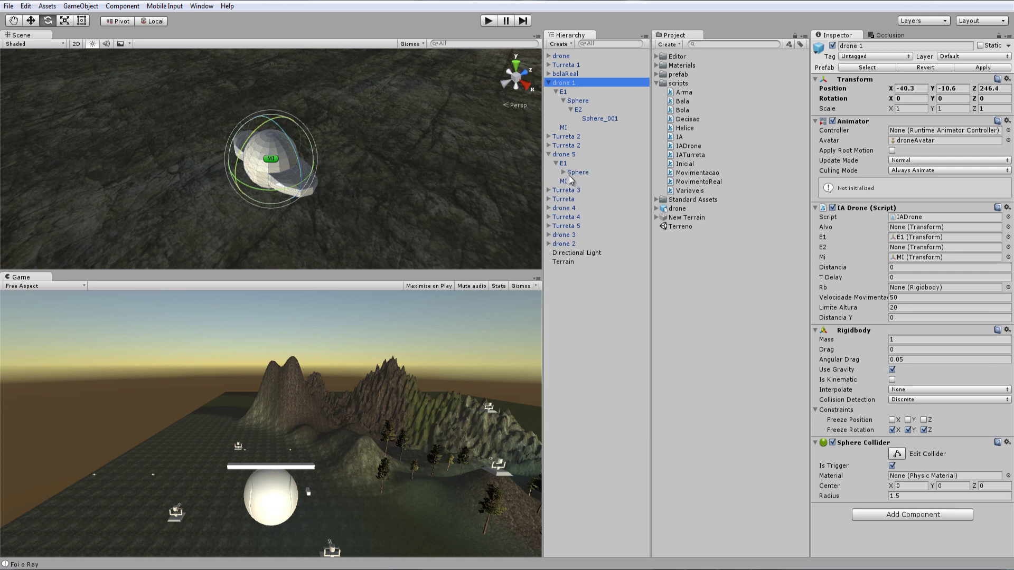
{"action": "left_click", "coordinate": [563, 172]}
{"action": "left_click", "coordinate": [579, 181]}
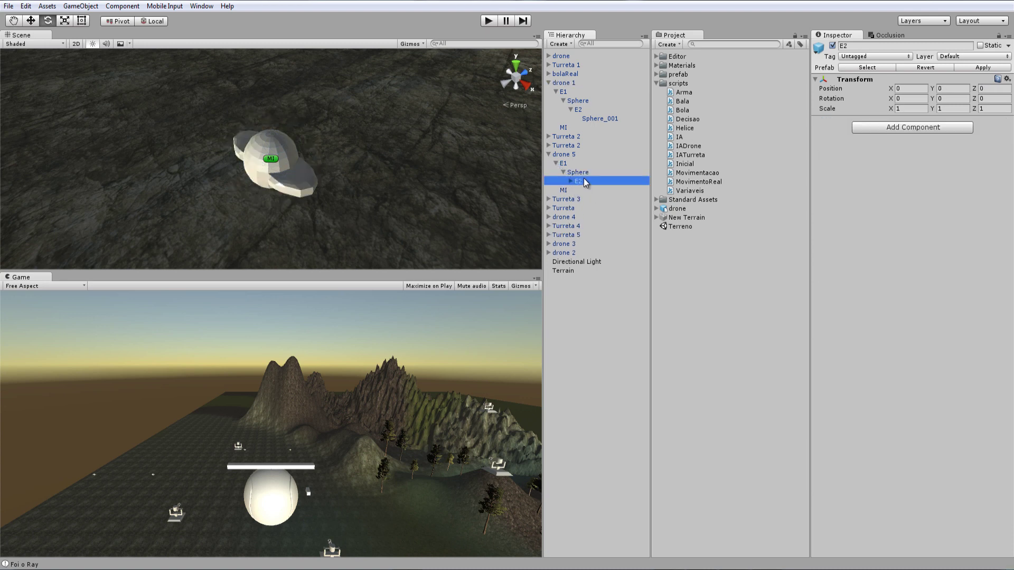
{"action": "left_click", "coordinate": [579, 110]}
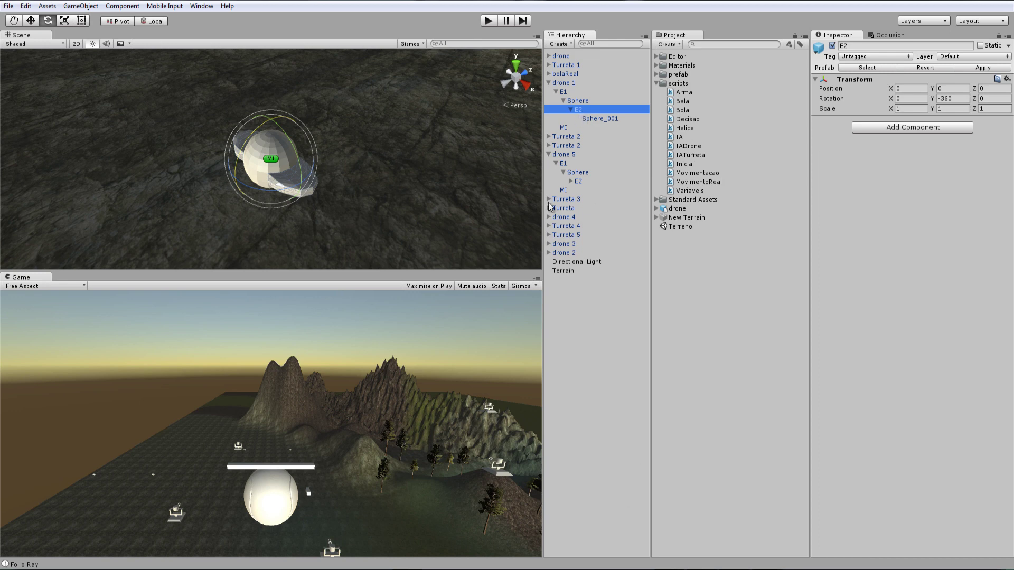
Copy the 'var E2: Transform;' declaration from IA.js in MonoDevelop
{"action": "key", "text": "alt+Tab"}
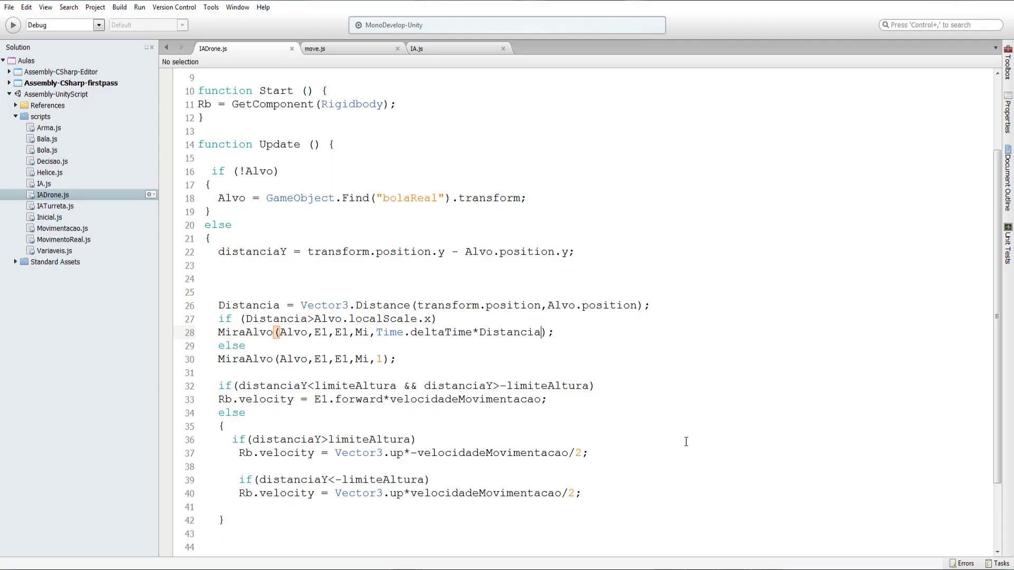
{"action": "scroll", "coordinate": [328, 255], "scroll_direction": "up", "scroll_amount": 3}
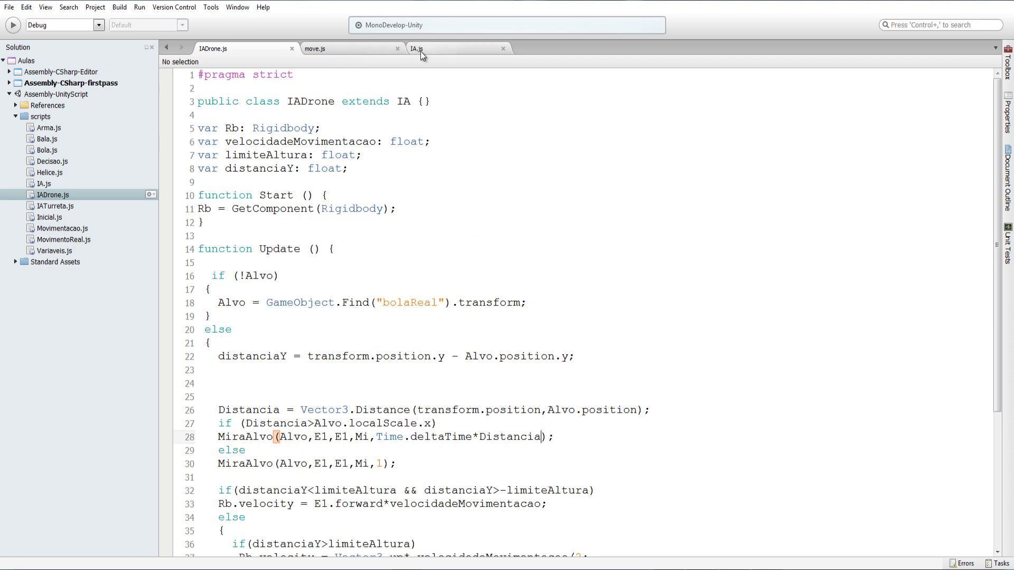
{"action": "left_click", "coordinate": [455, 48]}
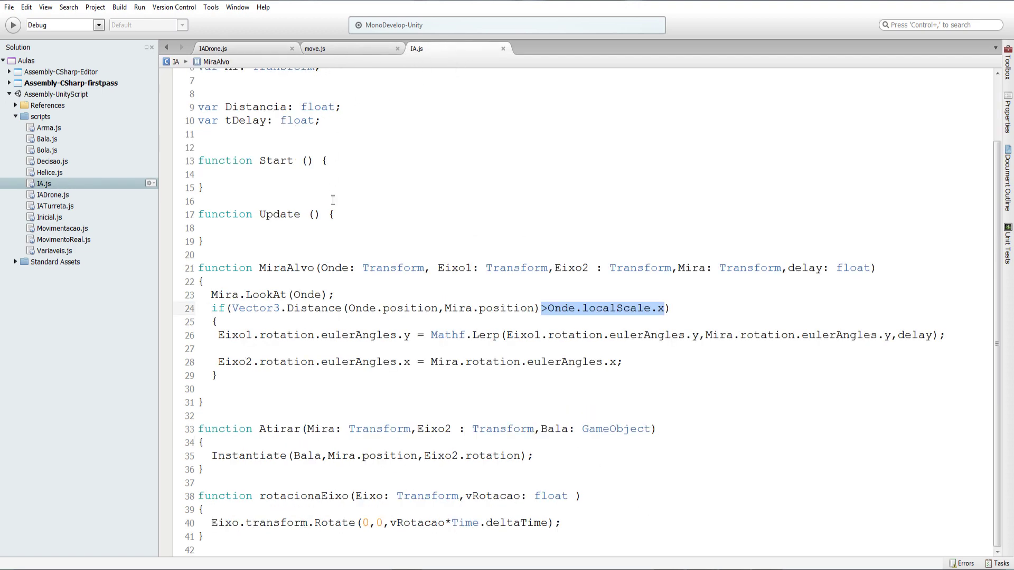
{"action": "scroll", "coordinate": [331, 202], "scroll_direction": "up", "scroll_amount": 3}
{"action": "left_click_drag", "start_coordinate": [328, 122], "coordinate": [165, 128]}
{"action": "key", "text": "ctrl+c"}
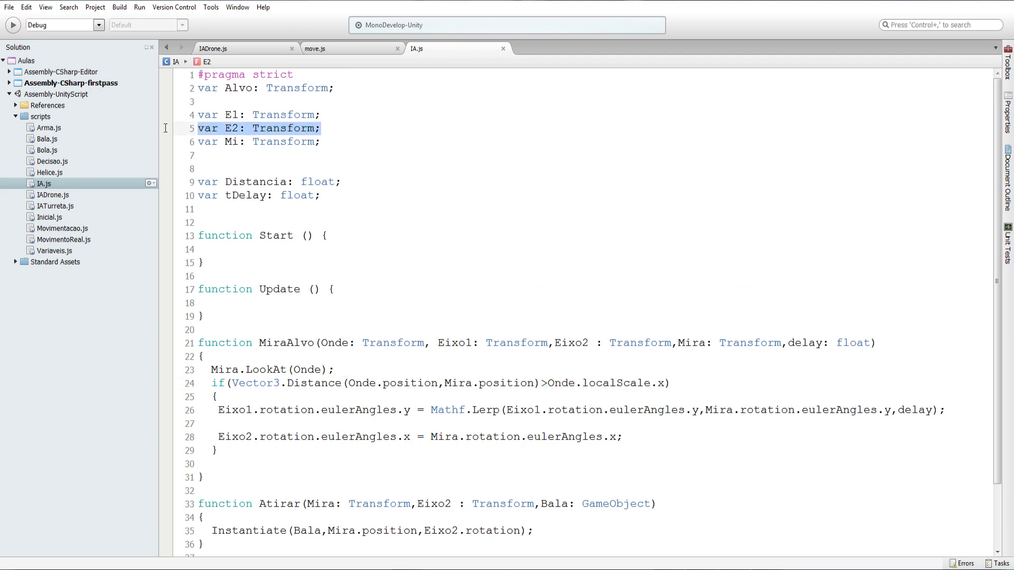
Paste it as line 9 of IADrone.js and change it to 'var E3: Transform;'
{"action": "left_click", "coordinate": [251, 52]}
{"action": "left_click", "coordinate": [366, 169]}
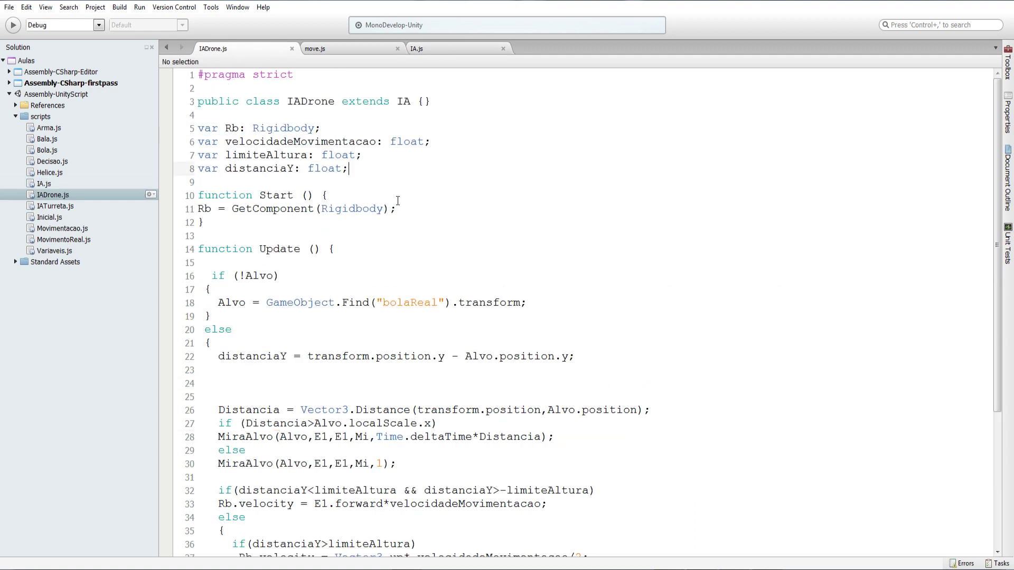
{"action": "key", "text": "Return"}
{"action": "key", "text": "ctrl+v"}
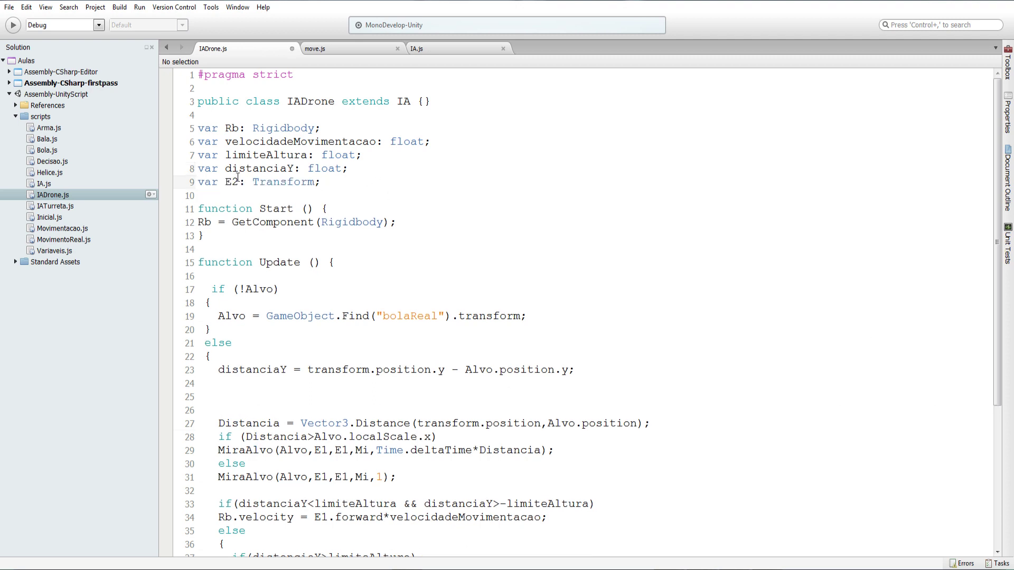
{"action": "left_click", "coordinate": [238, 182]}
{"action": "key", "text": "BackSpace"}
{"action": "type", "text": "3"}
{"action": "left_click", "coordinate": [664, 567]}
Rename the E2 pivot to E3 and apply it to the drone prefab
{"action": "left_click", "coordinate": [590, 109]}
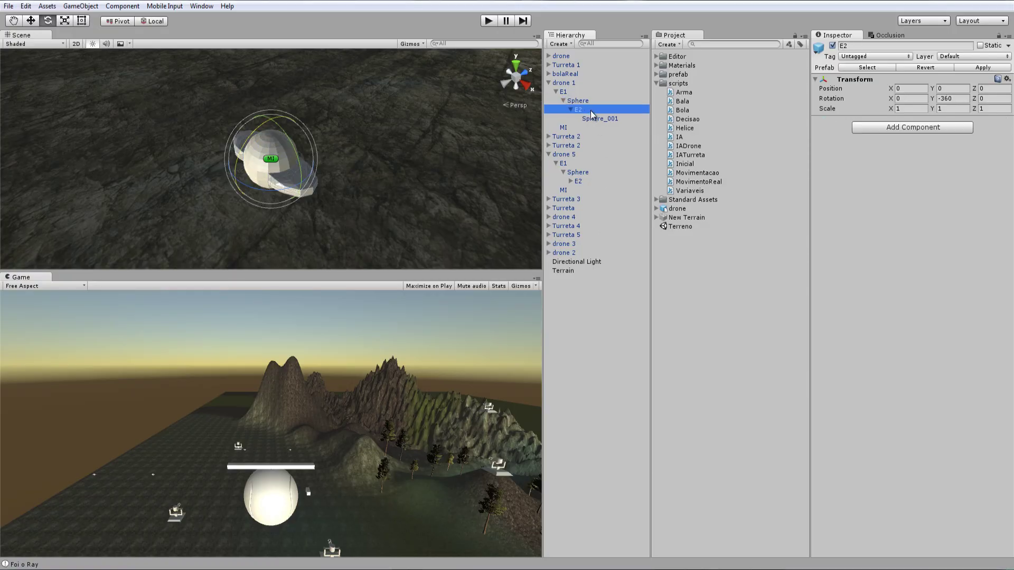
{"action": "left_click", "coordinate": [862, 47]}
{"action": "type", "text": "3"}
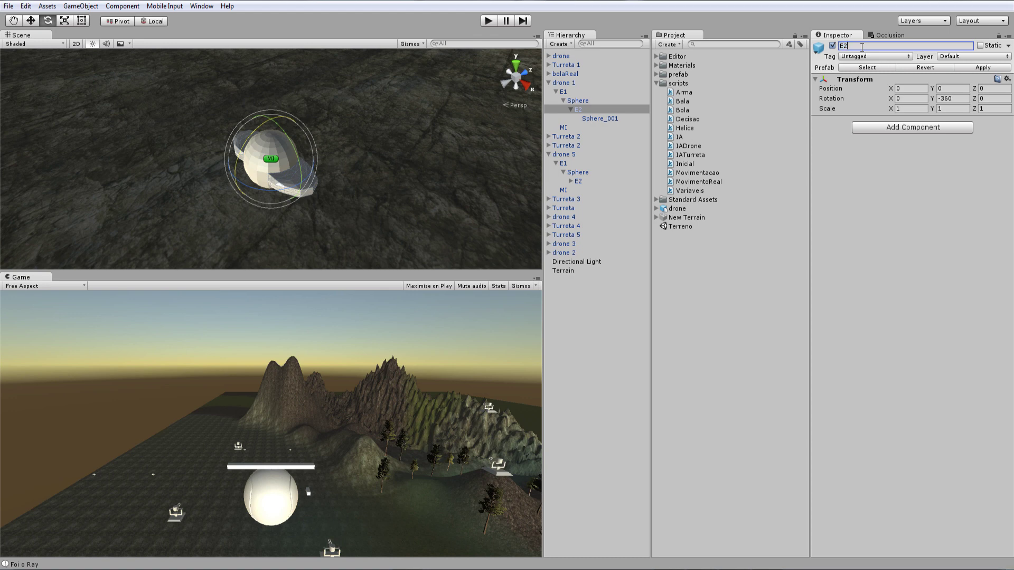
{"action": "left_click", "coordinate": [983, 69]}
Give E3 a magenta label icon and frame it in the Scene view
{"action": "left_click", "coordinate": [819, 50]}
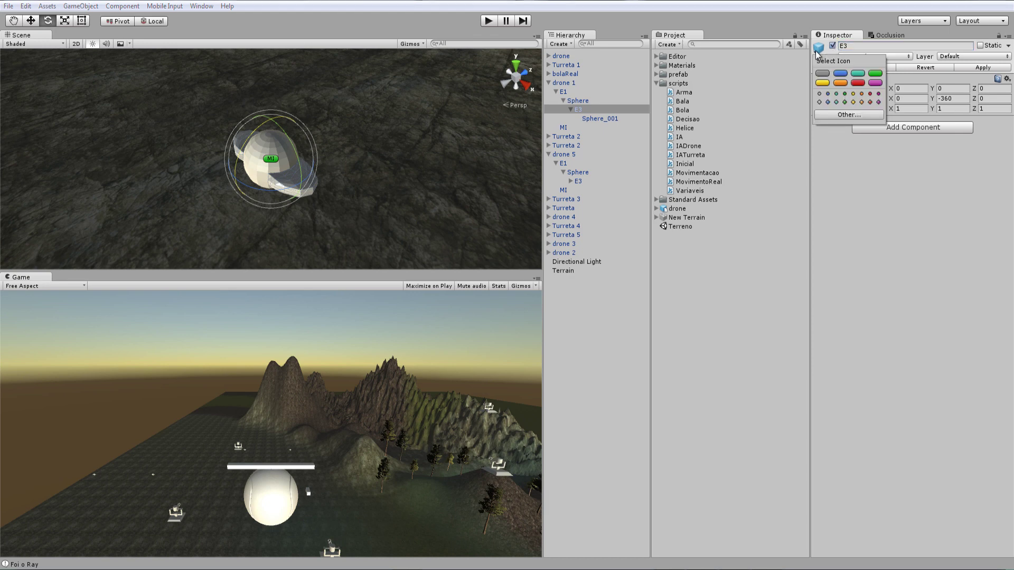
{"action": "left_click", "coordinate": [875, 83]}
{"action": "left_click", "coordinate": [877, 211]}
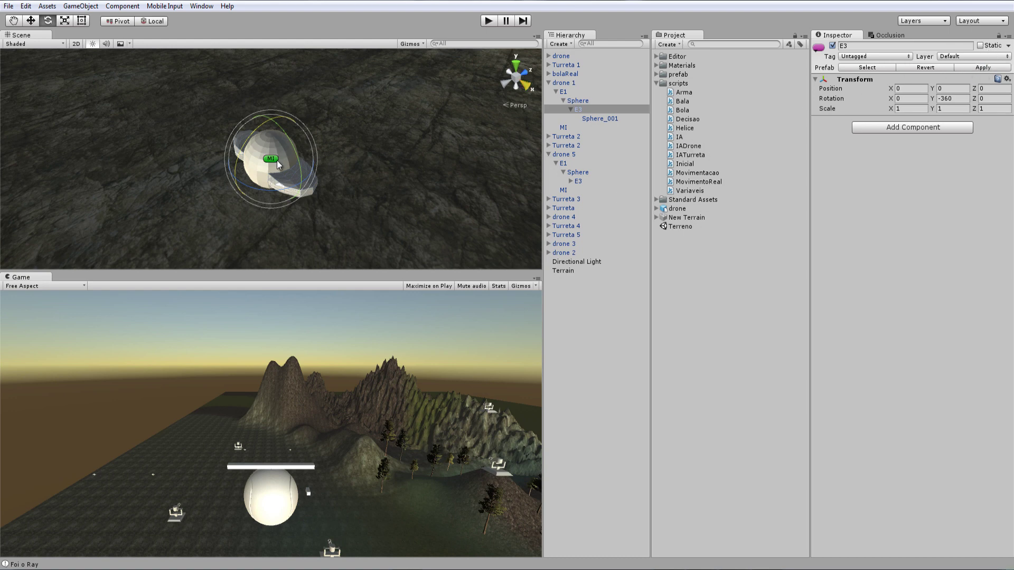
{"action": "scroll", "coordinate": [277, 160], "scroll_direction": "up", "scroll_amount": 3}
{"action": "scroll", "coordinate": [277, 159], "scroll_direction": "up", "scroll_amount": 3}
{"action": "scroll", "coordinate": [277, 159], "scroll_direction": "up", "scroll_amount": 3}
{"action": "scroll", "coordinate": [280, 158], "scroll_direction": "up", "scroll_amount": 2}
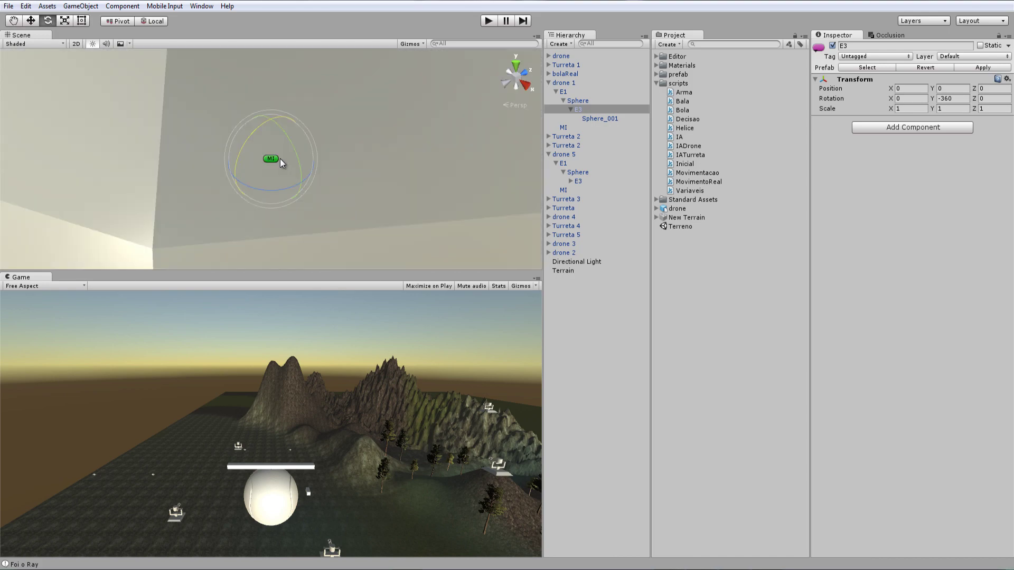
{"action": "key", "text": "f"}
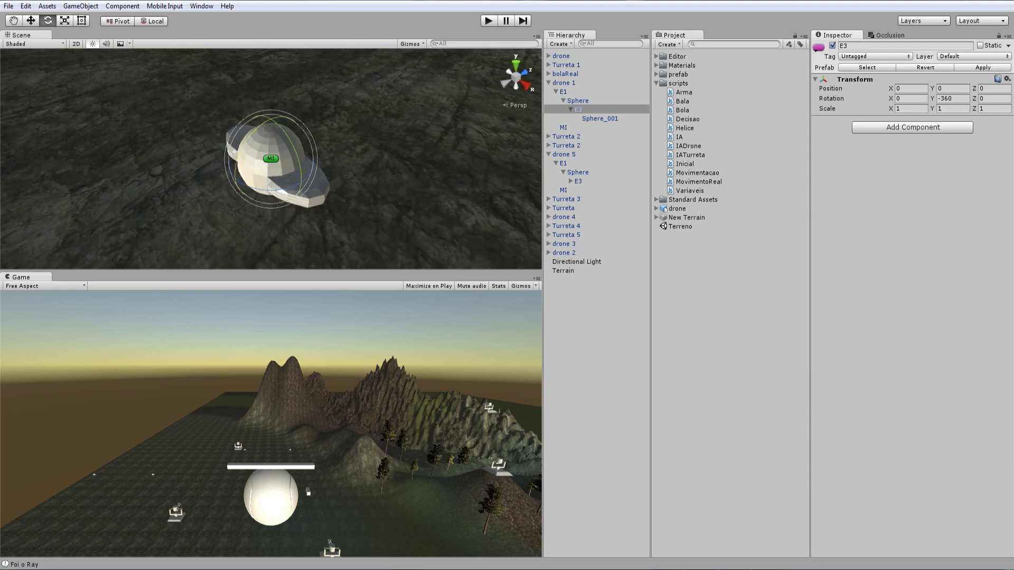
{"action": "key", "text": "alt+Tab"}
{"action": "scroll", "coordinate": [372, 339], "scroll_direction": "down", "scroll_amount": 5}
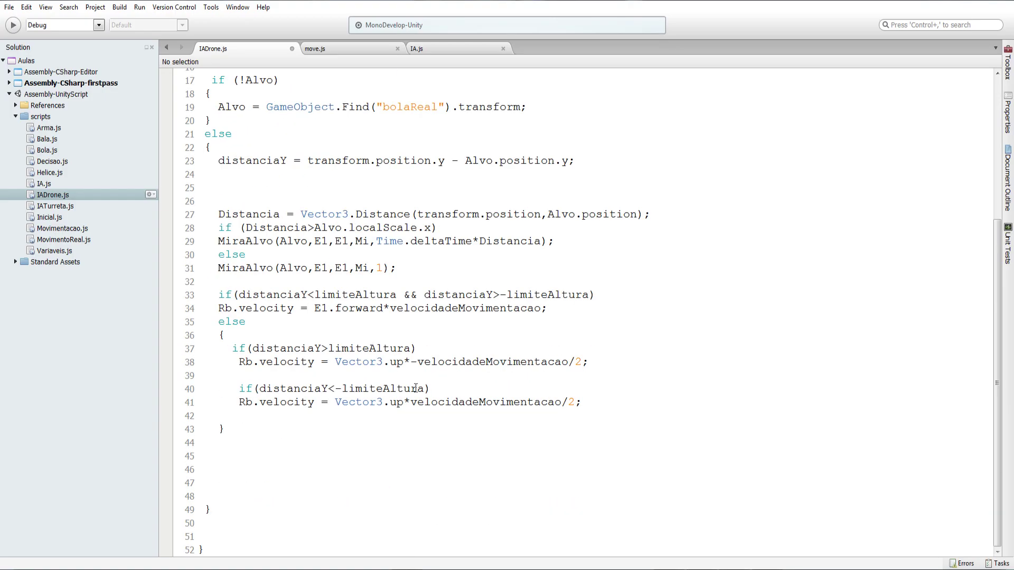
Check the E3 declaration and add blank lines after line 41 of IADrone.js
{"action": "scroll", "coordinate": [415, 388], "scroll_direction": "up", "scroll_amount": 5}
{"action": "double_click", "coordinate": [232, 184]}
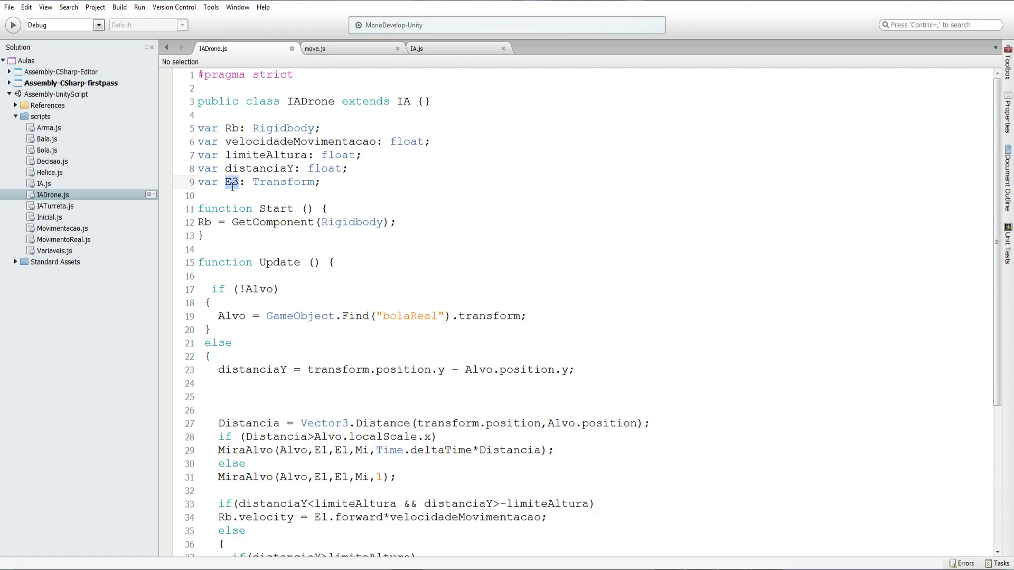
{"action": "scroll", "coordinate": [444, 311], "scroll_direction": "down", "scroll_amount": 6}
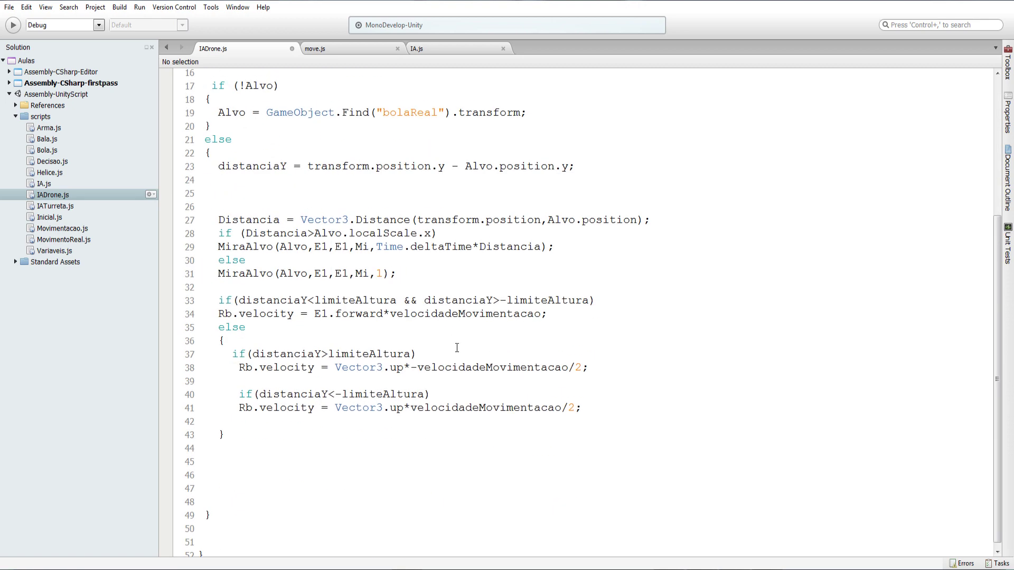
{"action": "scroll", "coordinate": [383, 410], "scroll_direction": "up", "scroll_amount": 1}
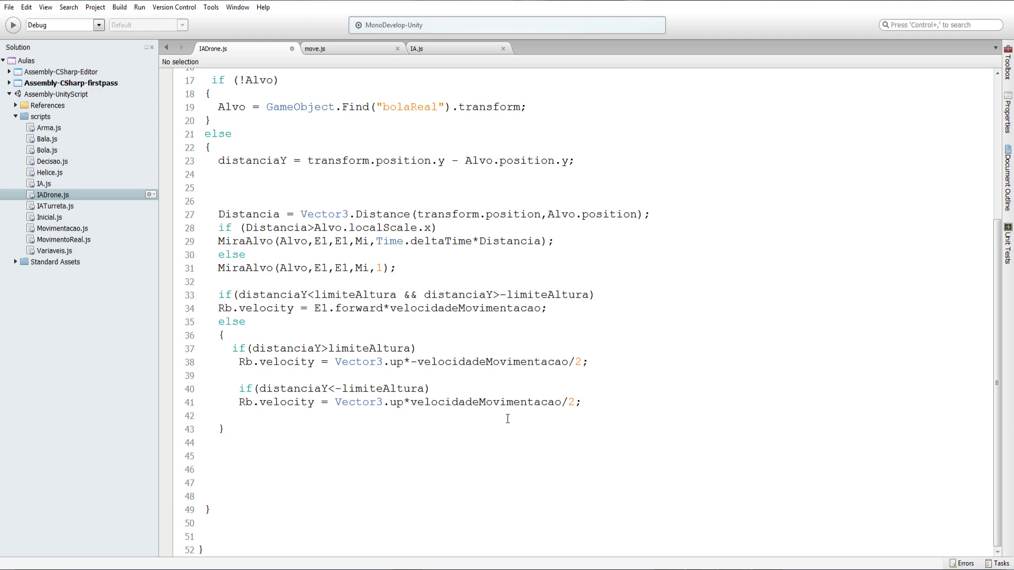
{"action": "left_click", "coordinate": [592, 397]}
{"action": "key", "text": "Return"}
{"action": "key", "text": "Return"}
{"action": "key", "text": "Return"}
Write 'E3.rotation.eulerAngles =' on line 44 using autocomplete
{"action": "type", "text": "E3"}
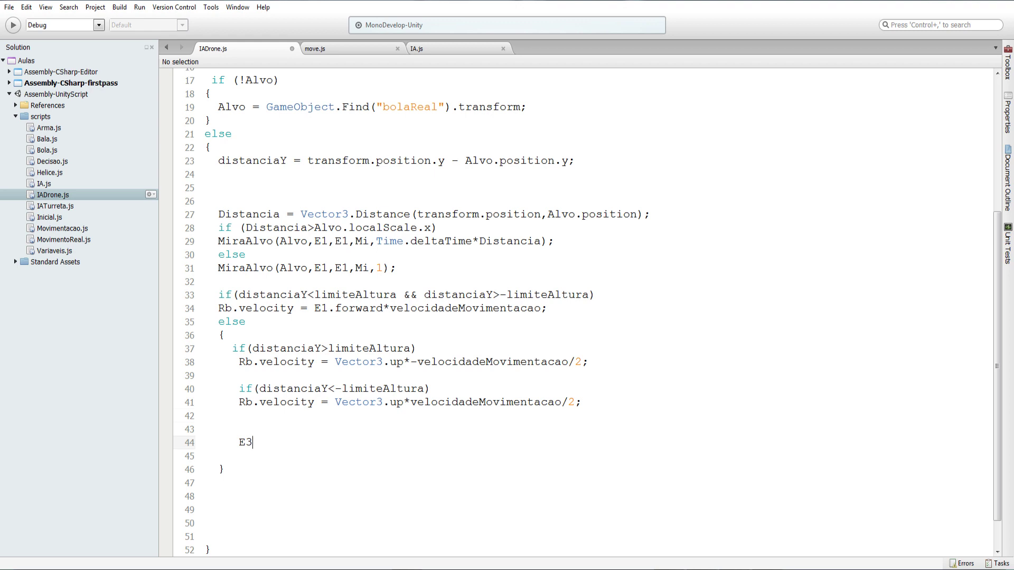
{"action": "type", "text": ".ro"}
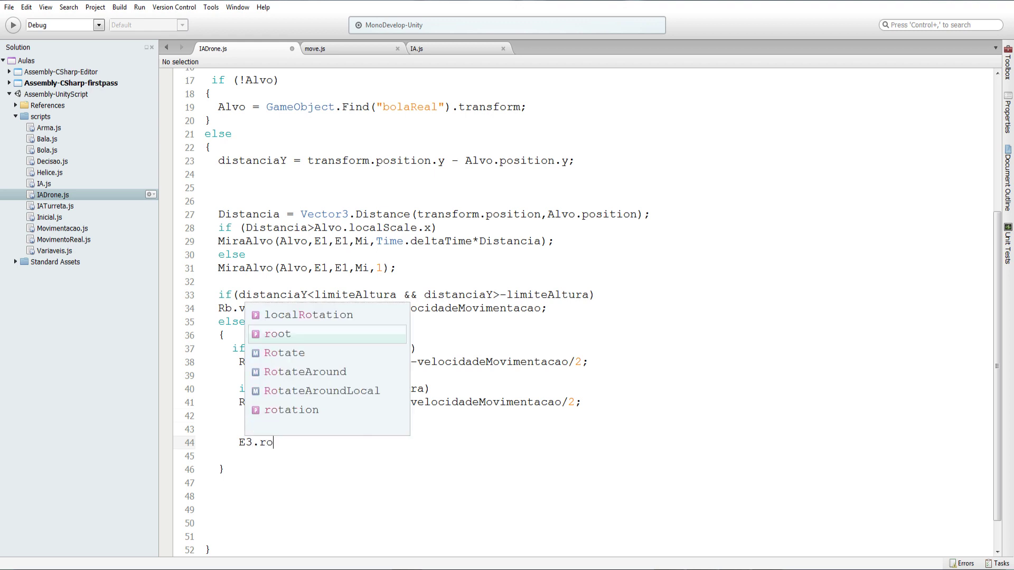
{"action": "key", "text": "Down"}
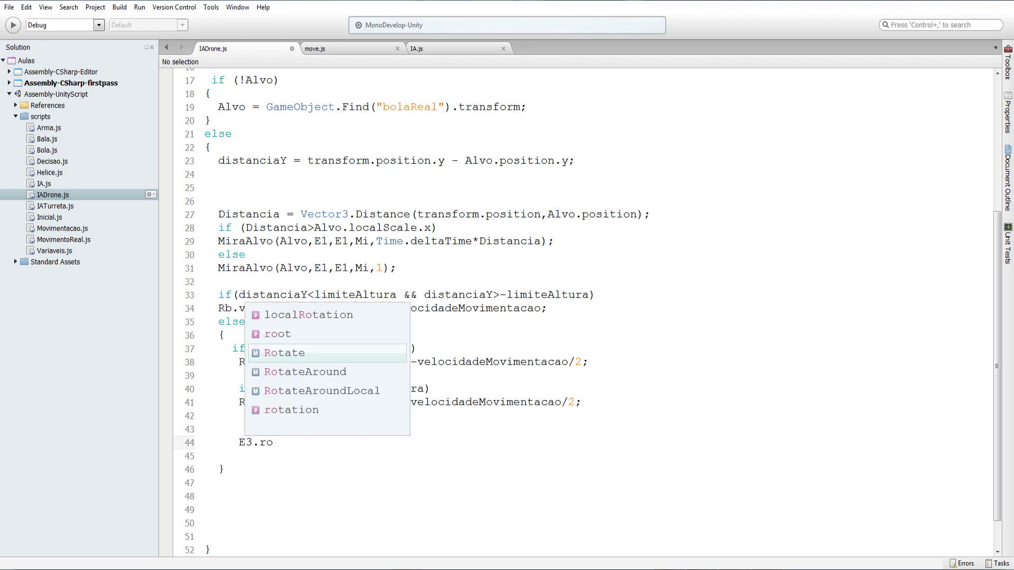
{"action": "key", "text": "Down"}
{"action": "key", "text": "Down"}
{"action": "key", "text": "Down"}
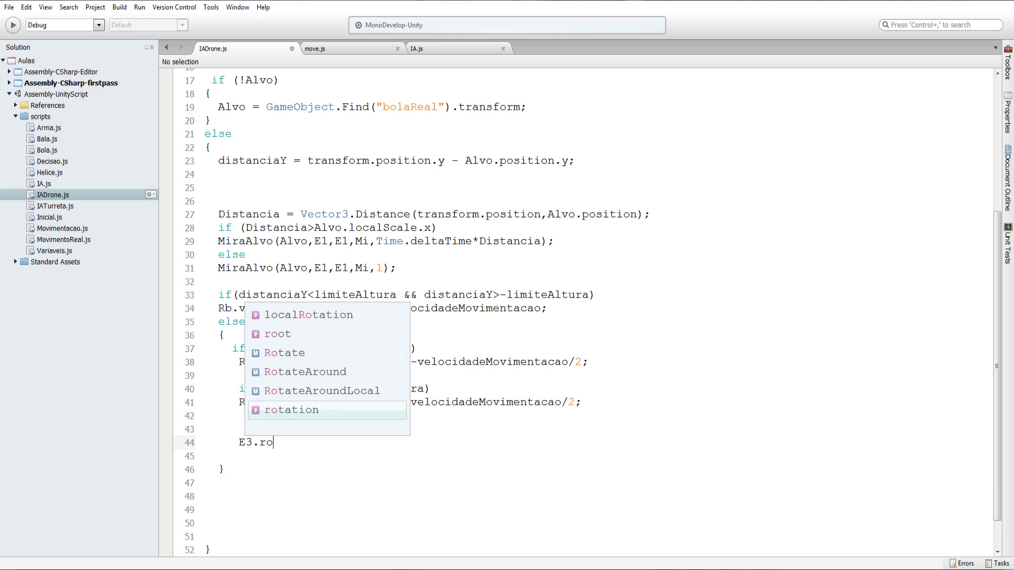
{"action": "key", "text": "Return"}
{"action": "type", "text": ".e"}
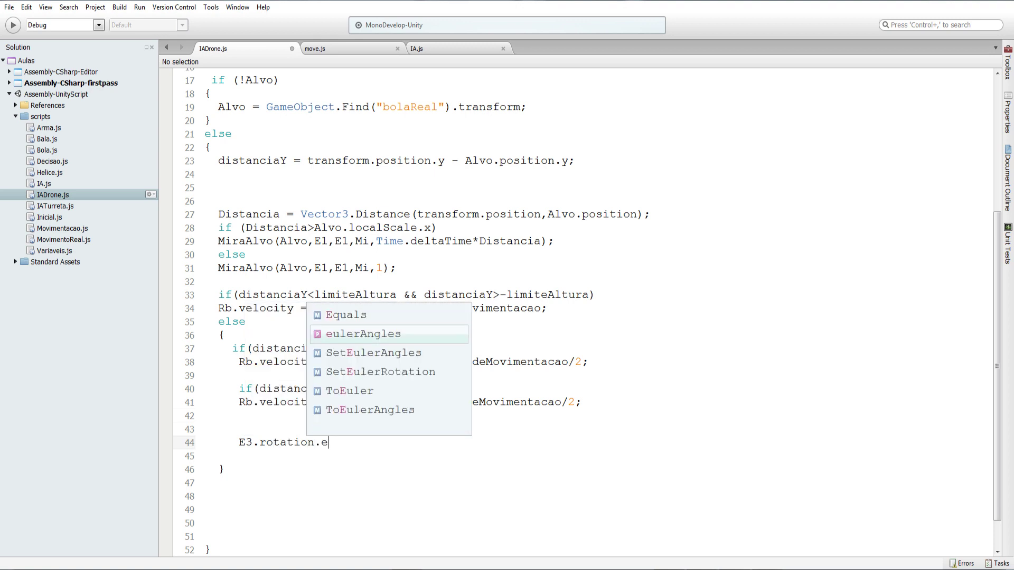
{"action": "type", "text": "u"}
{"action": "key", "text": "Return"}
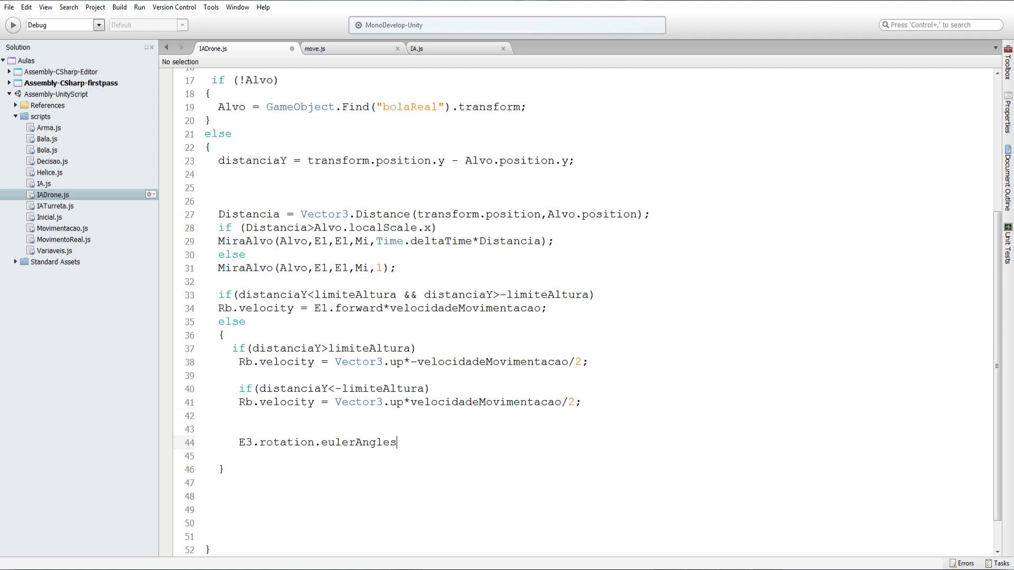
{"action": "type", "text": " ="}
{"action": "left_click_drag", "start_coordinate": [397, 442], "coordinate": [237, 442]}
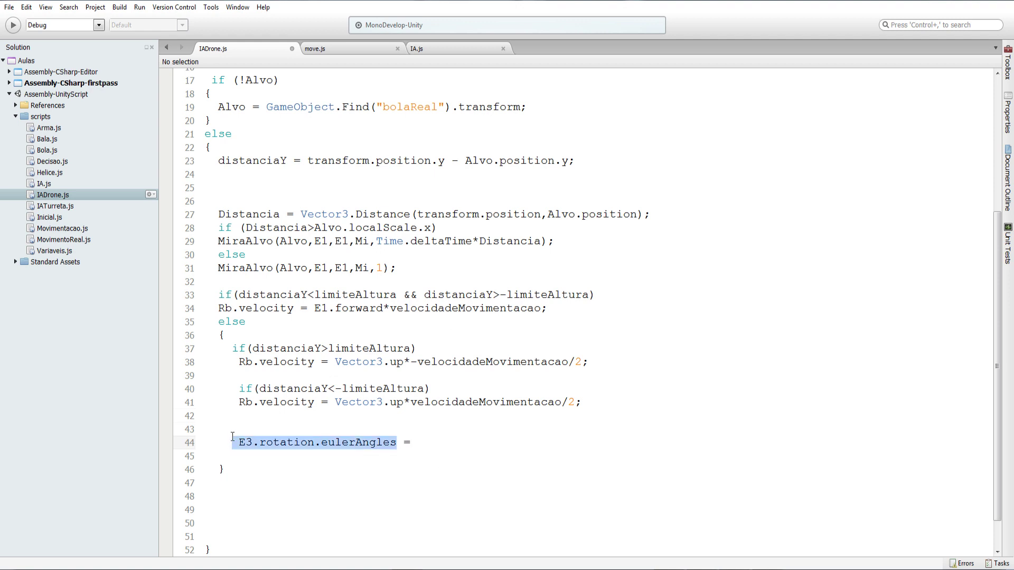
{"action": "left_click", "coordinate": [418, 461]}
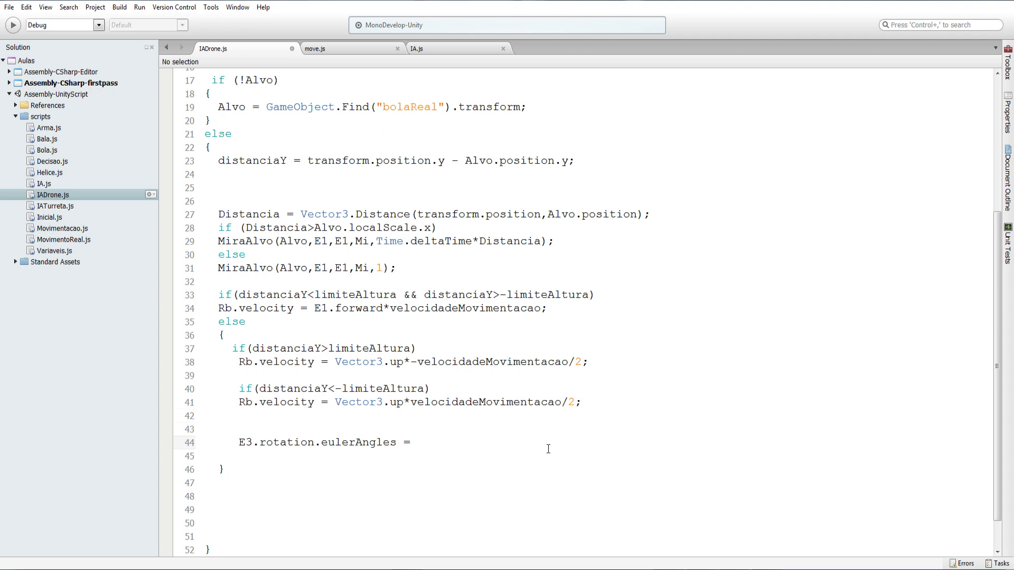
Test-tilt the E3 pivot around X in the Scene view, then undo it
{"action": "left_click", "coordinate": [684, 565]}
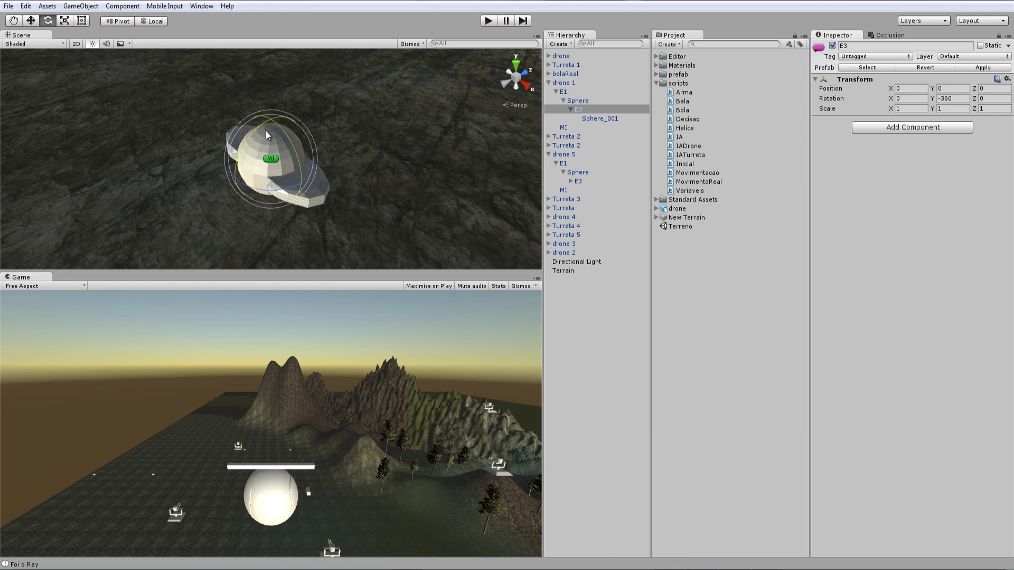
{"action": "left_click_drag", "start_coordinate": [262, 123], "coordinate": [236, 144]}
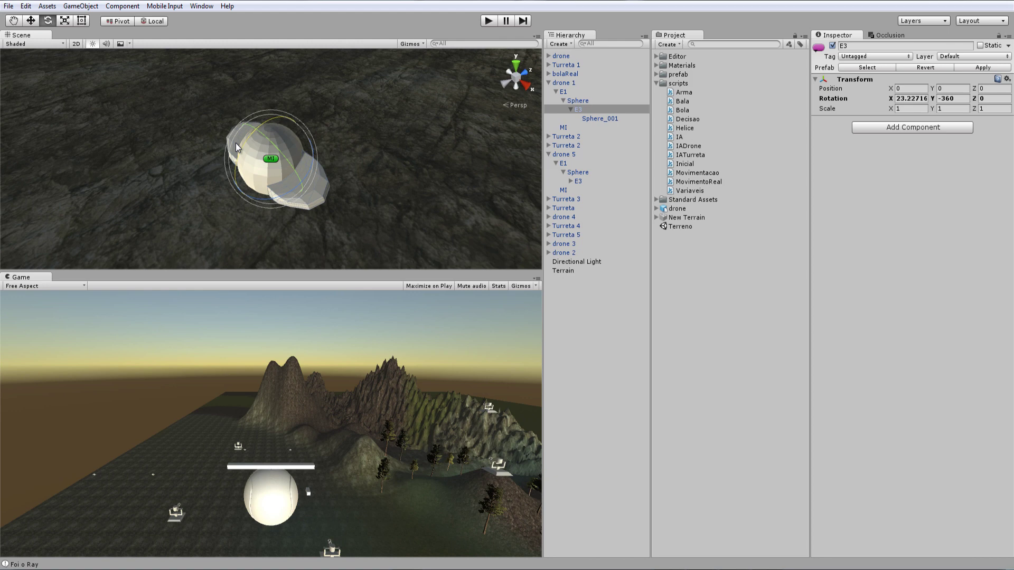
{"action": "left_click_drag", "start_coordinate": [236, 143], "coordinate": [261, 128]}
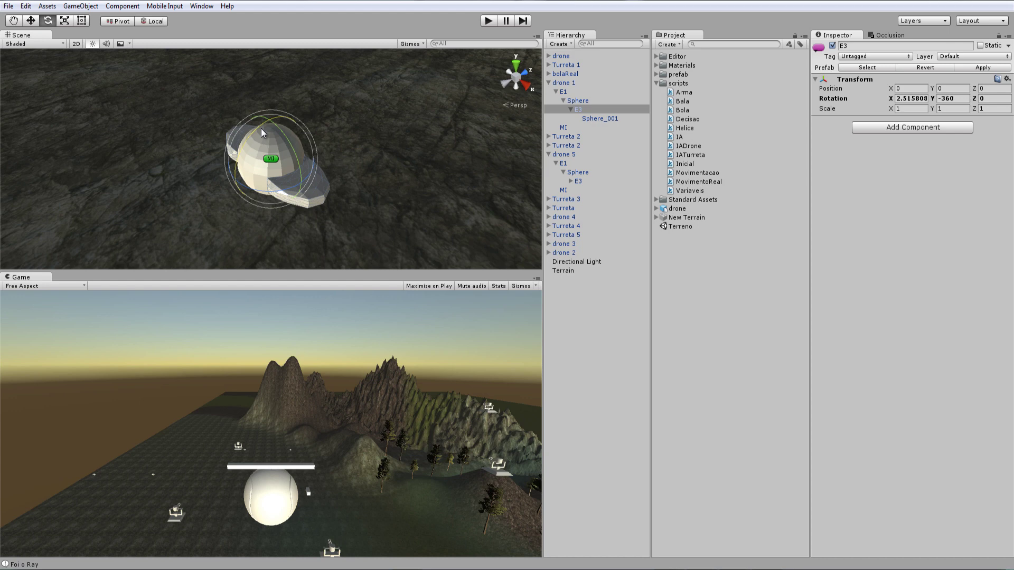
{"action": "key", "text": "ctrl+z"}
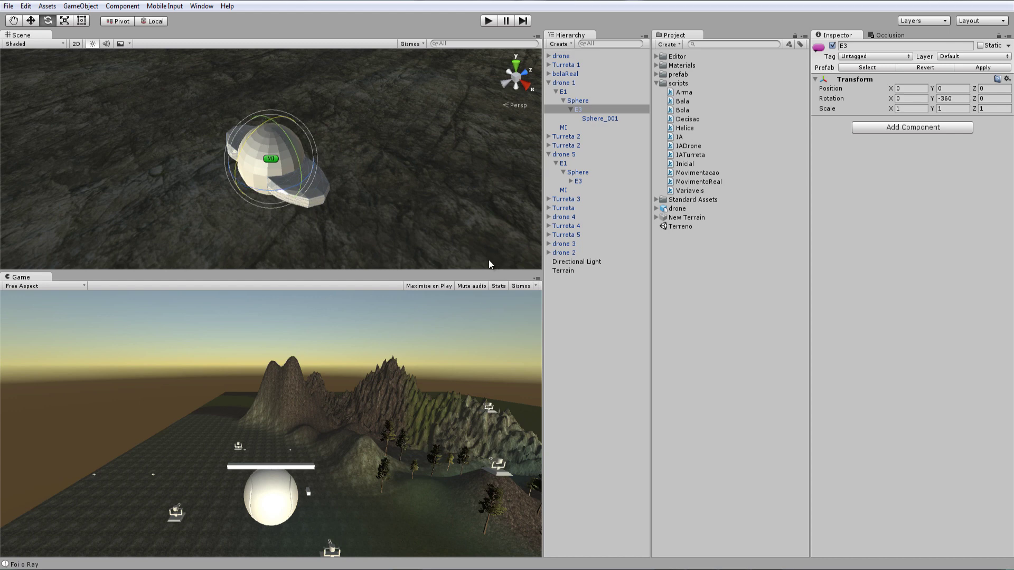
Set E3's Y rotation to 0 and apply the change to the prefab
{"action": "left_click", "coordinate": [581, 109]}
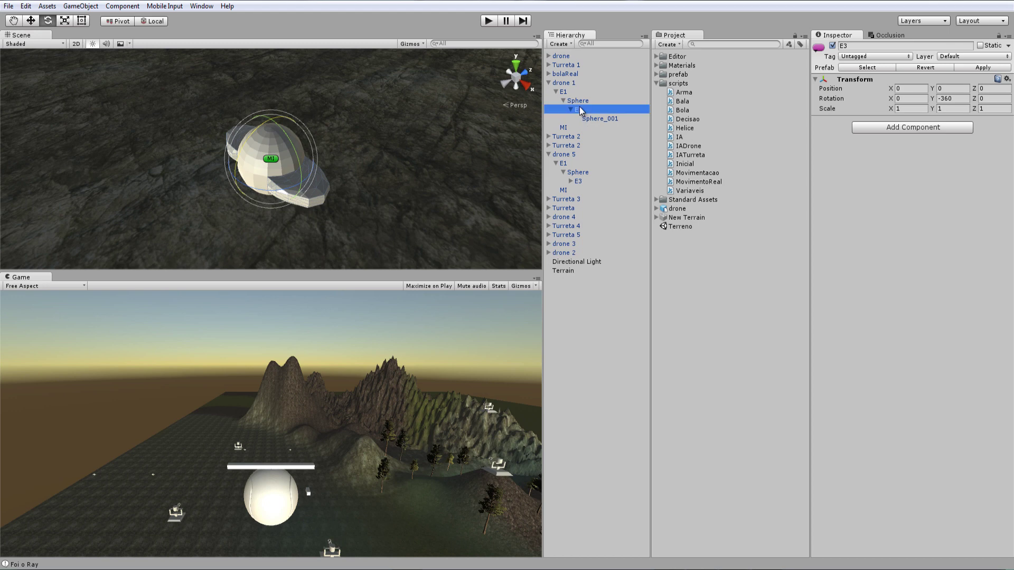
{"action": "left_click", "coordinate": [962, 99]}
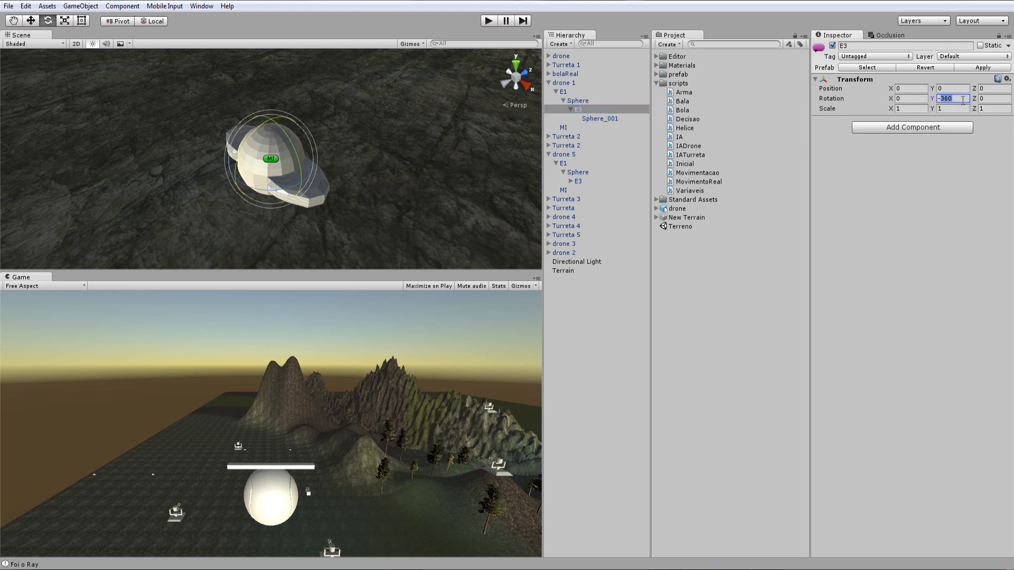
{"action": "type", "text": "-"}
{"action": "key", "text": "Return"}
{"action": "left_click", "coordinate": [969, 68]}
Test-tilt E3 around X again, then reset its X rotation to 0
{"action": "mouse_move", "coordinate": [259, 131]}
{"action": "left_mouse_down"}
{"action": "mouse_move", "coordinate": [227, 183]}
{"action": "mouse_move", "coordinate": [383, 211]}
{"action": "left_mouse_up"}
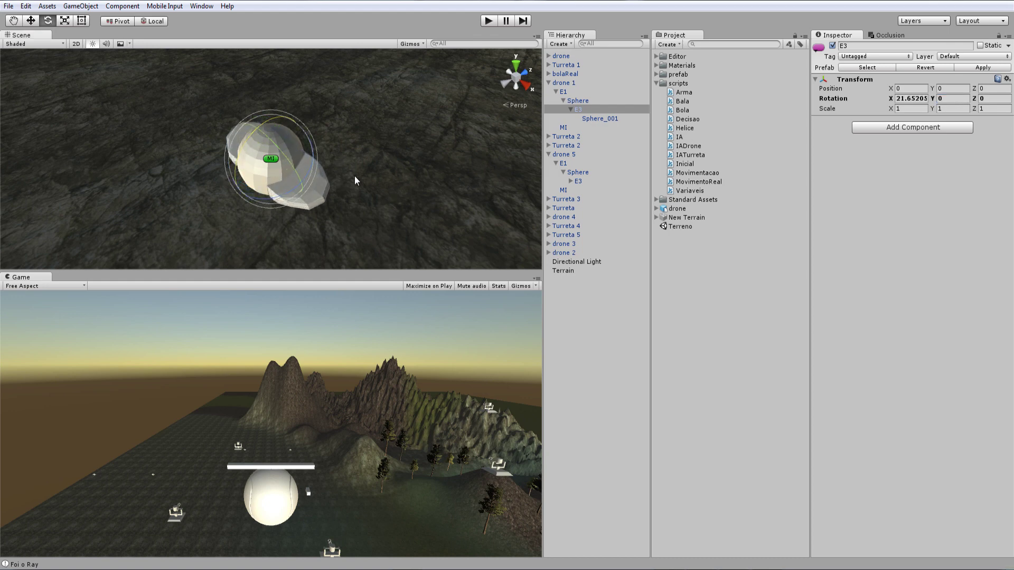
{"action": "mouse_move", "coordinate": [242, 153]}
{"action": "left_mouse_down"}
{"action": "mouse_move", "coordinate": [237, 163]}
{"action": "mouse_move", "coordinate": [255, 135]}
{"action": "left_mouse_up"}
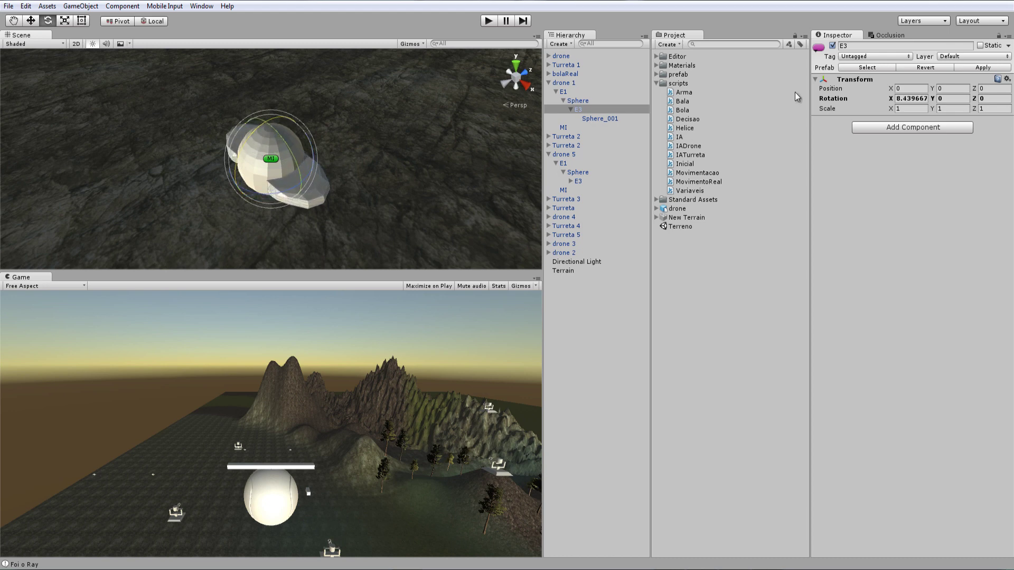
{"action": "left_click", "coordinate": [916, 100]}
{"action": "type", "text": "0"}
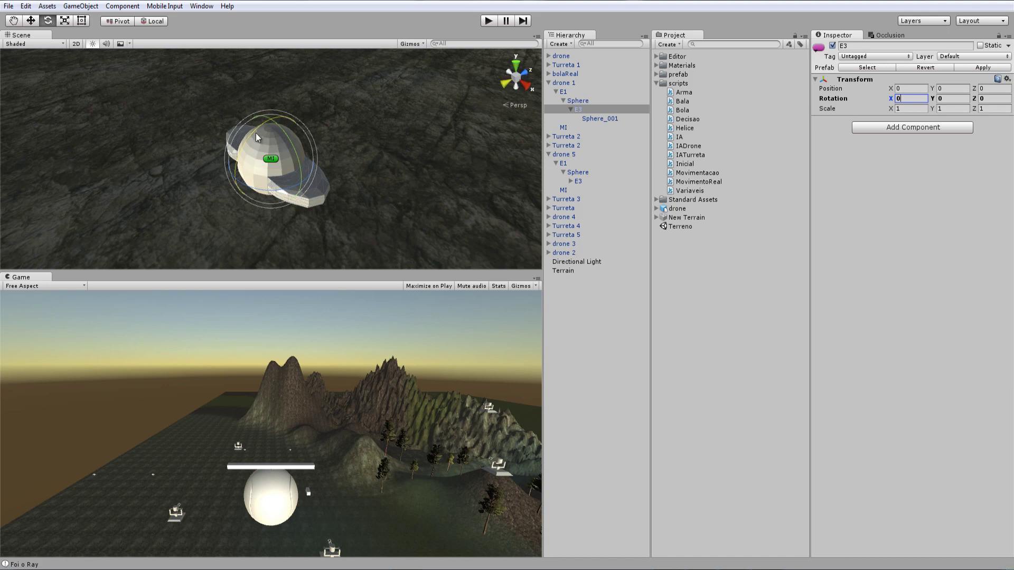
{"action": "left_click", "coordinate": [717, 564]}
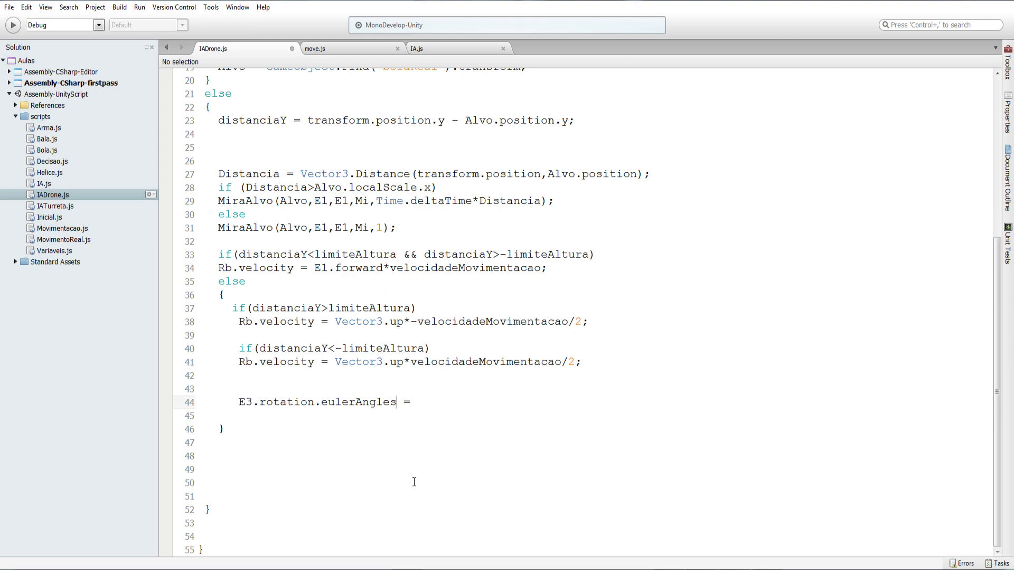
Extend line 44 to 'E3.rotation.eulerAngles.x = Mathf.Lerp'
{"action": "type", "text": ".x"}
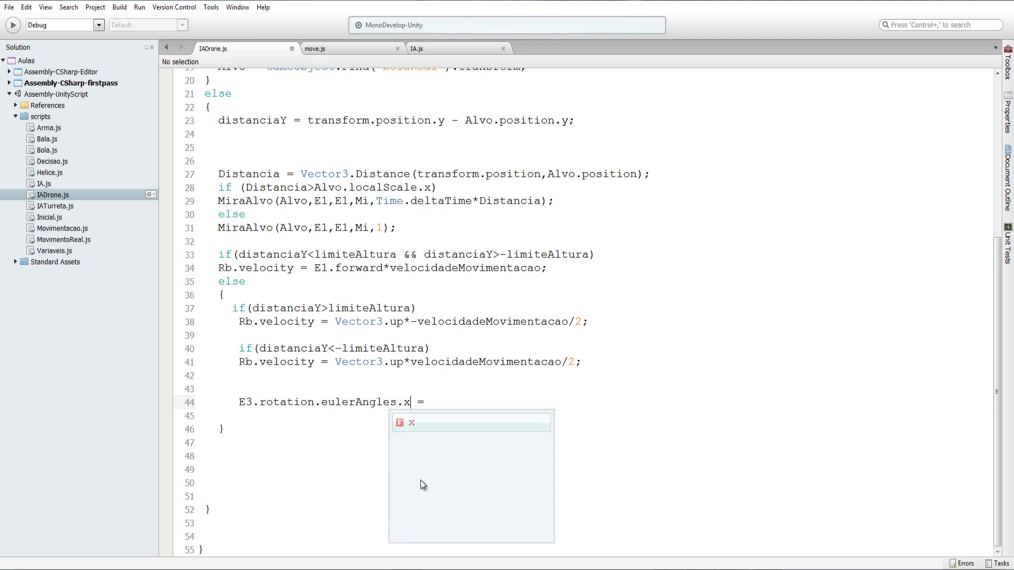
{"action": "key", "text": "Escape"}
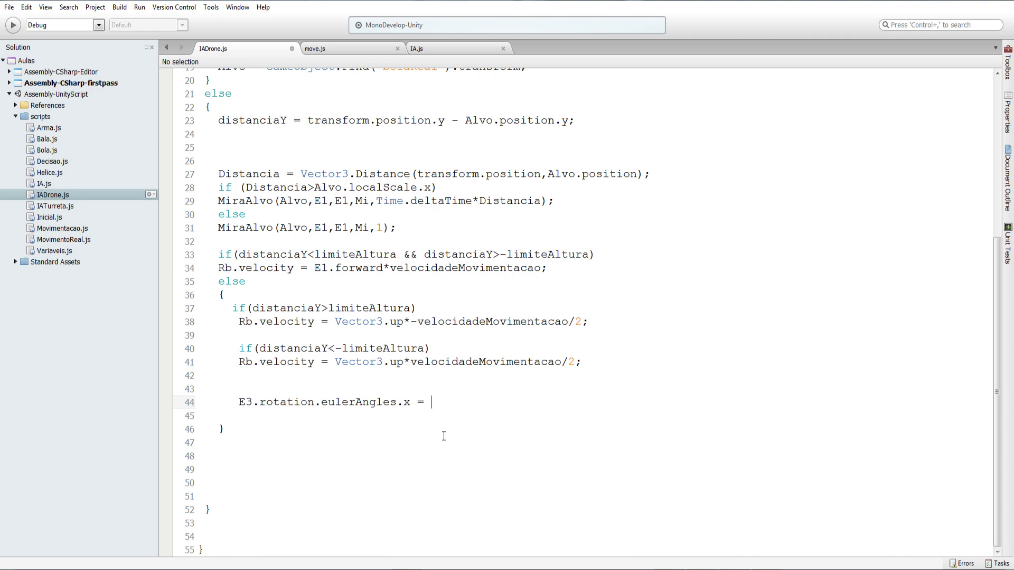
{"action": "type", "text": "Ma"}
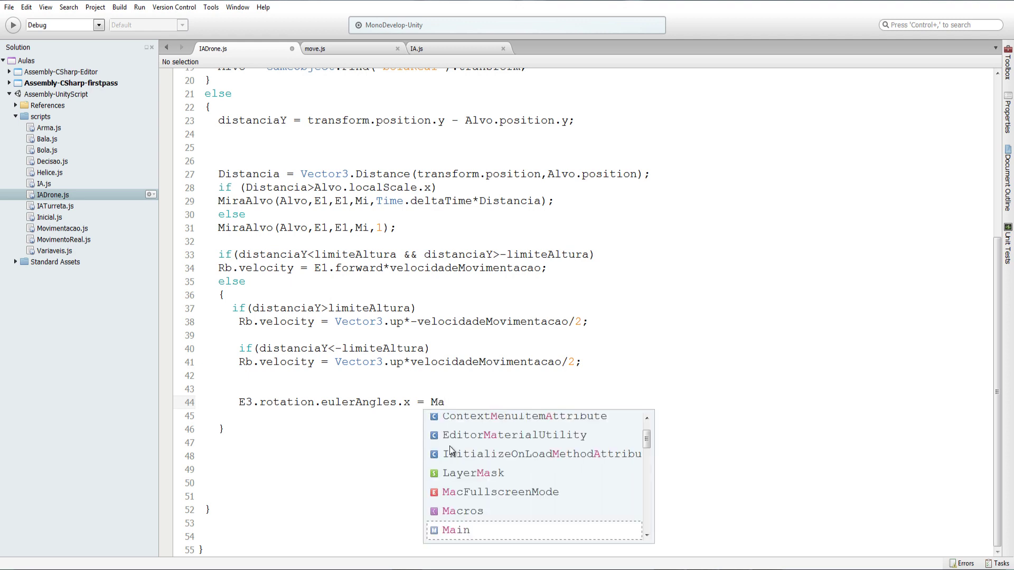
{"action": "type", "text": "thf"}
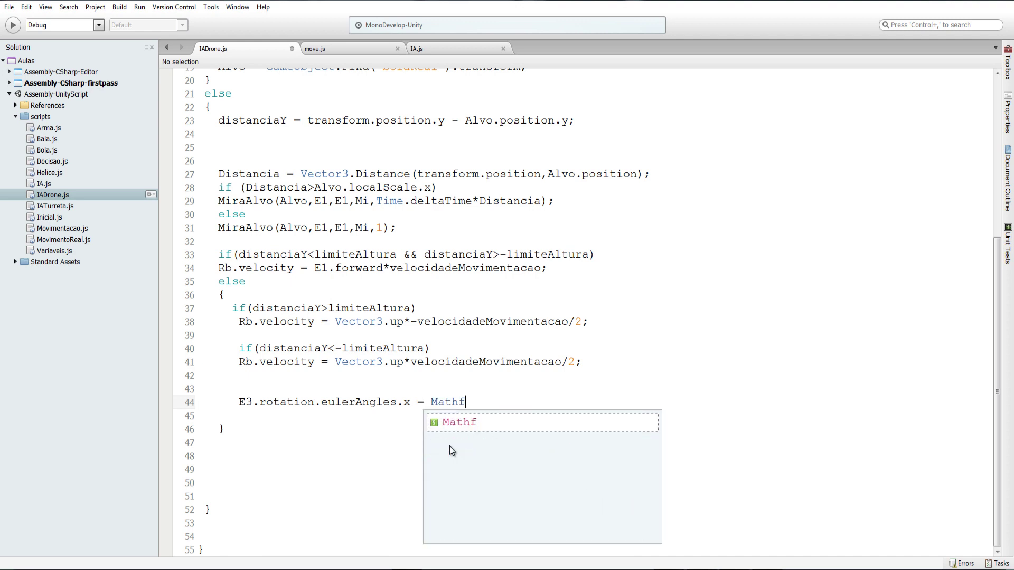
{"action": "key", "text": "Escape"}
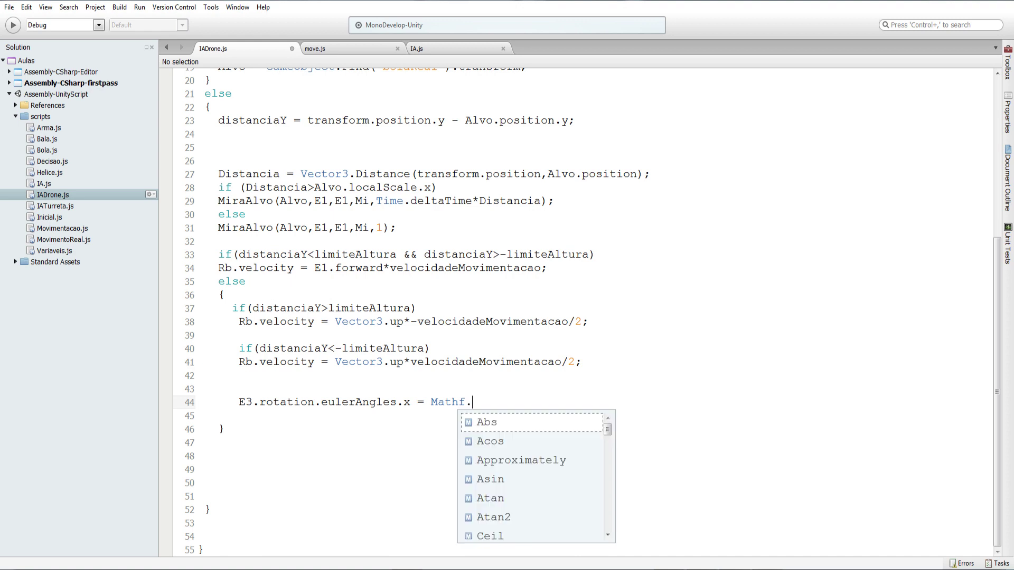
{"action": "type", "text": "le"}
{"action": "key", "text": "Return"}
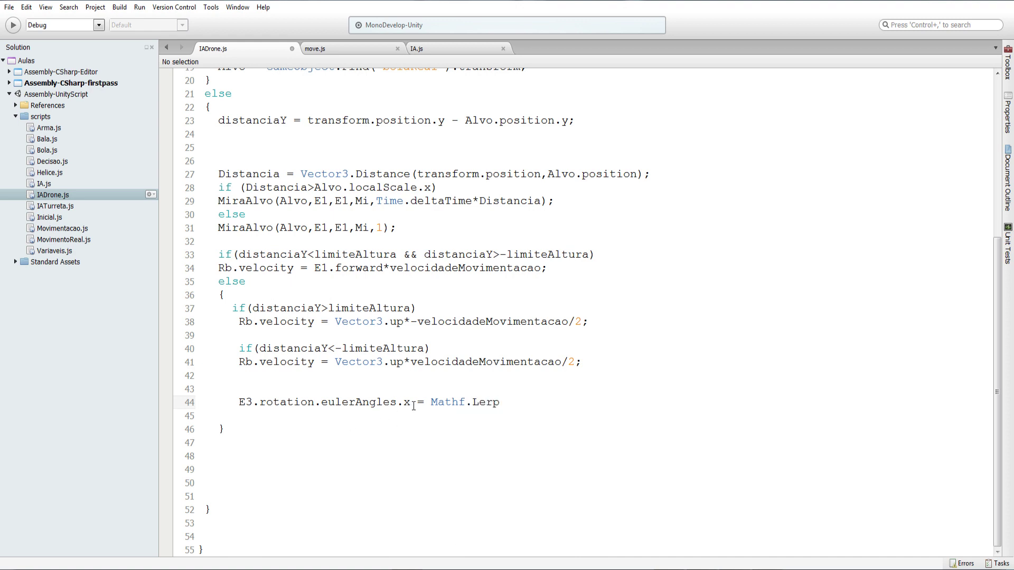
Complete the call as Mathf.Lerp(E3.rotation.eulerAngles.x,0,Time.deltaTime); and copy the statement
{"action": "left_click_drag", "start_coordinate": [411, 404], "coordinate": [239, 404]}
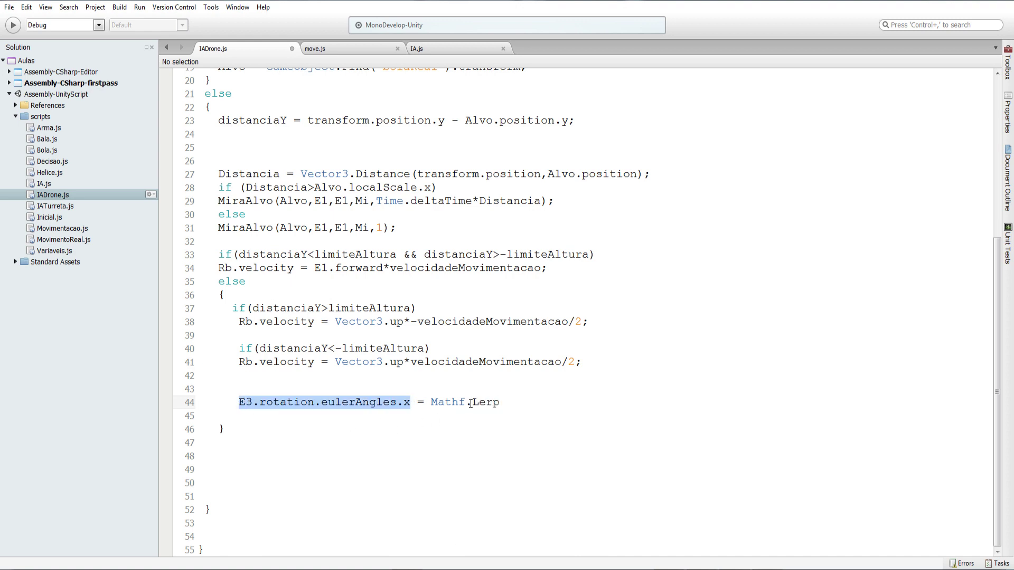
{"action": "left_click", "coordinate": [502, 407]}
{"action": "type", "text": "("}
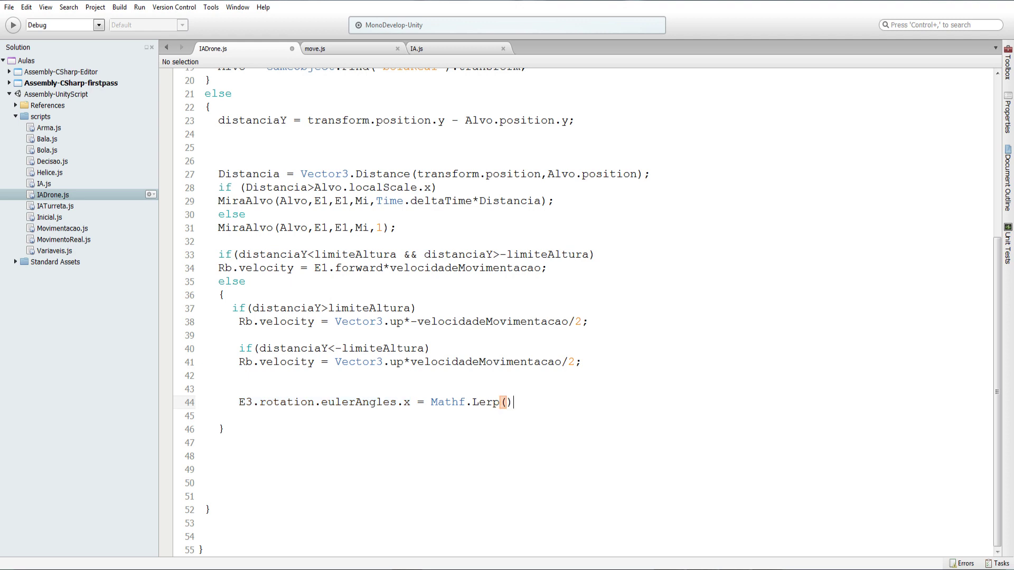
{"action": "type", "text": "E3.rotation.eulerAngles.x"}
{"action": "type", "text": ",0"}
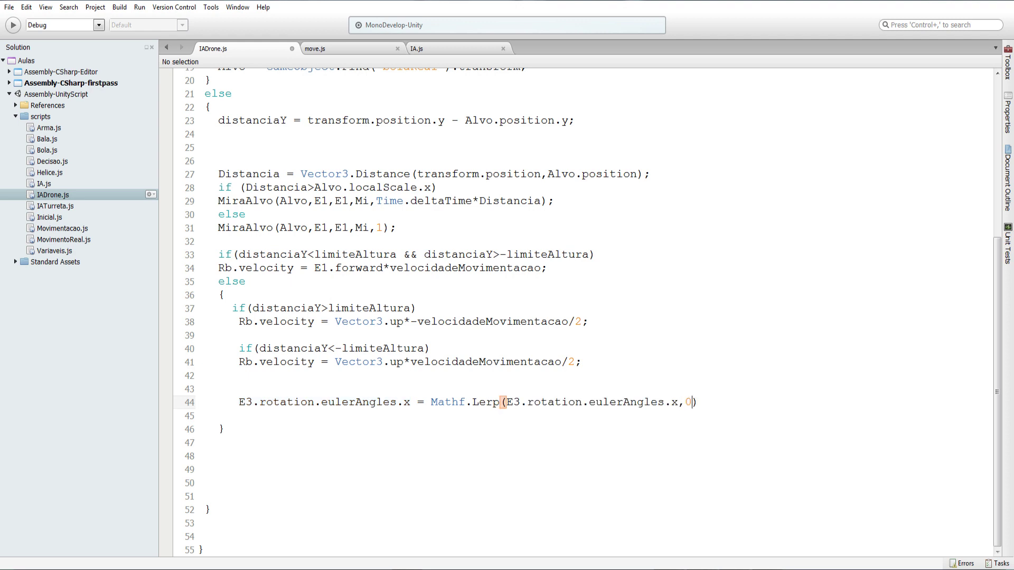
{"action": "type", "text": ",Time"}
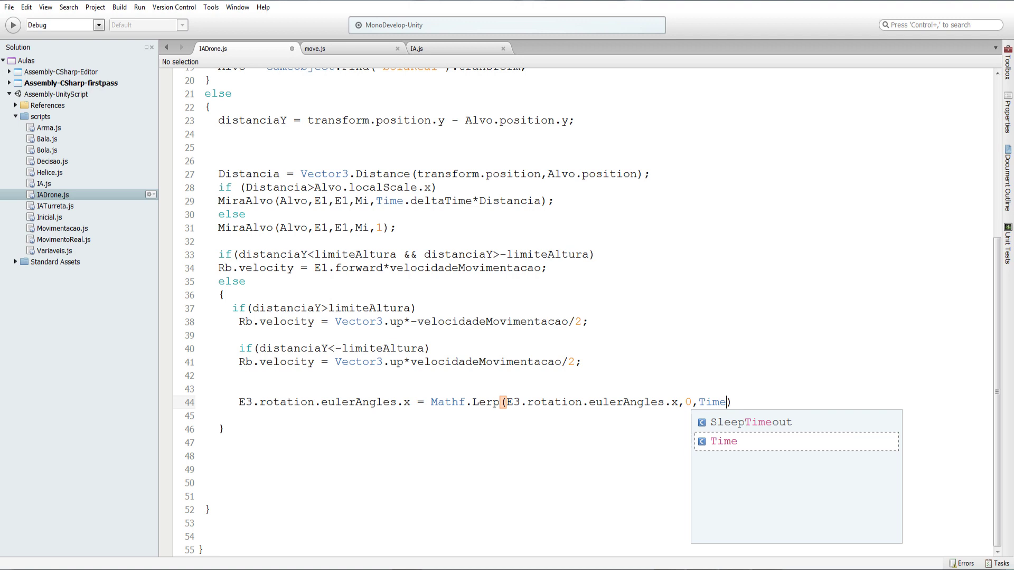
{"action": "type", "text": ".del"}
{"action": "key", "text": "Return"}
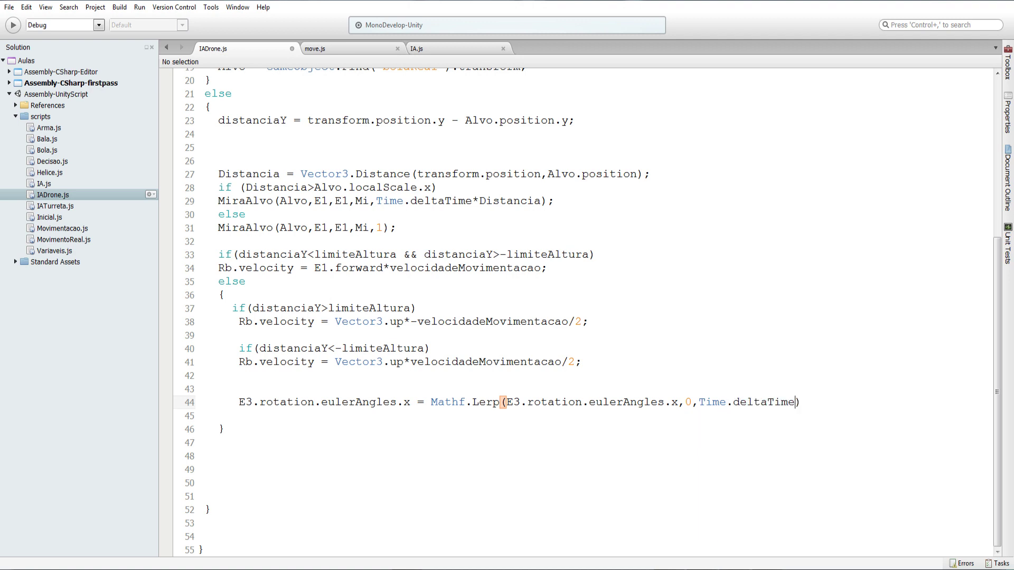
{"action": "type", "text": ";"}
{"action": "left_click_drag", "start_coordinate": [821, 402], "coordinate": [238, 400]}
{"action": "key", "text": "ctrl+c"}
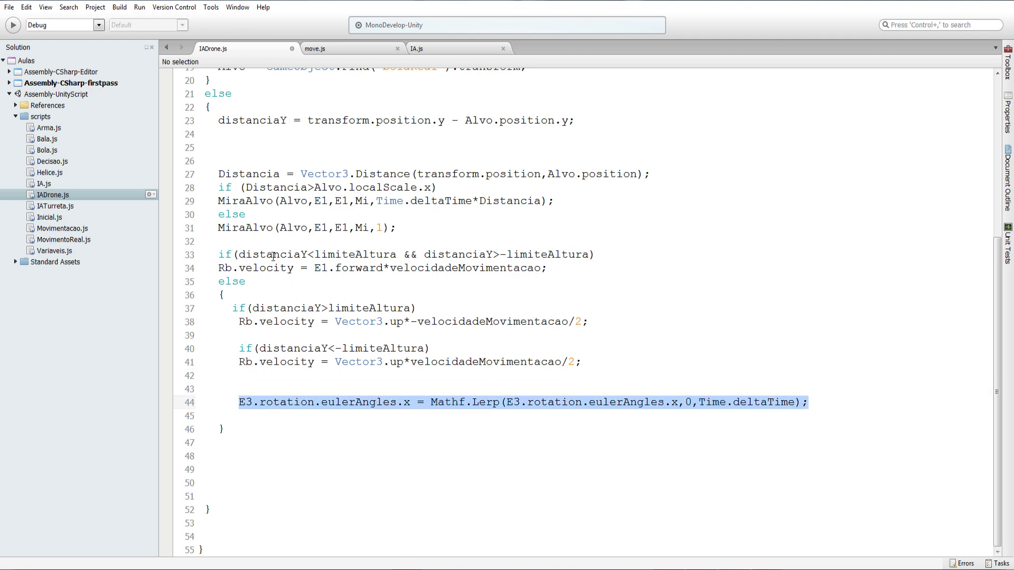
Wrap the velocity statement under the line 33 if condition in braces
{"action": "left_click", "coordinate": [596, 255]}
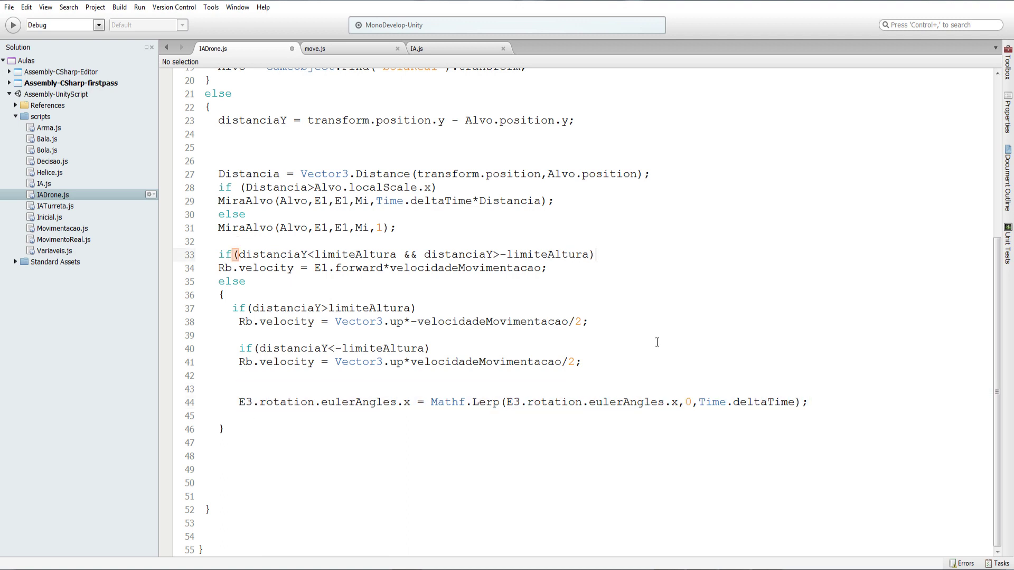
{"action": "key", "text": "Return"}
{"action": "type", "text": "{"}
{"action": "key", "text": "Down"}
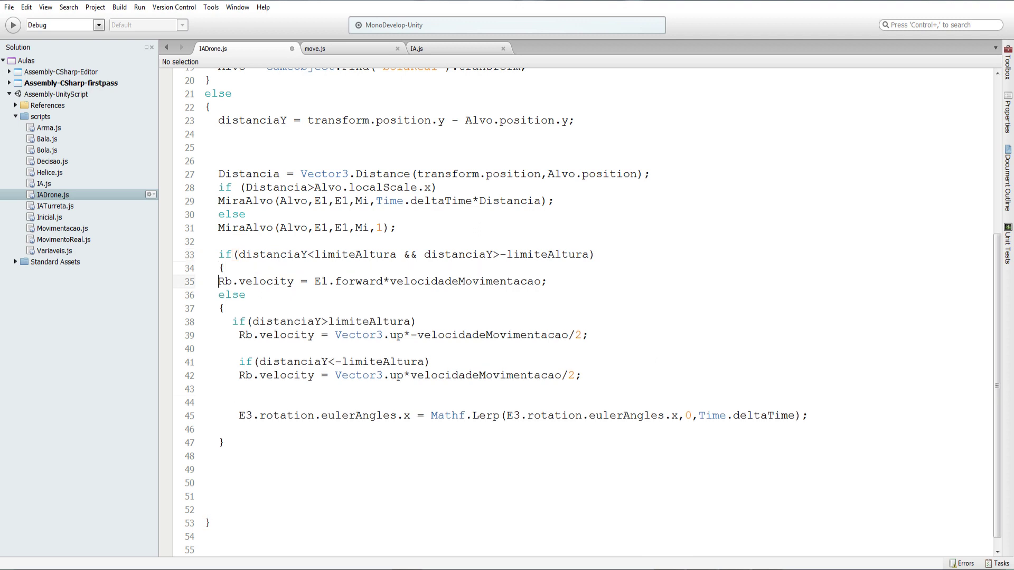
{"action": "key", "text": "End"}
{"action": "key", "text": "Return"}
{"action": "type", "text": "}"}
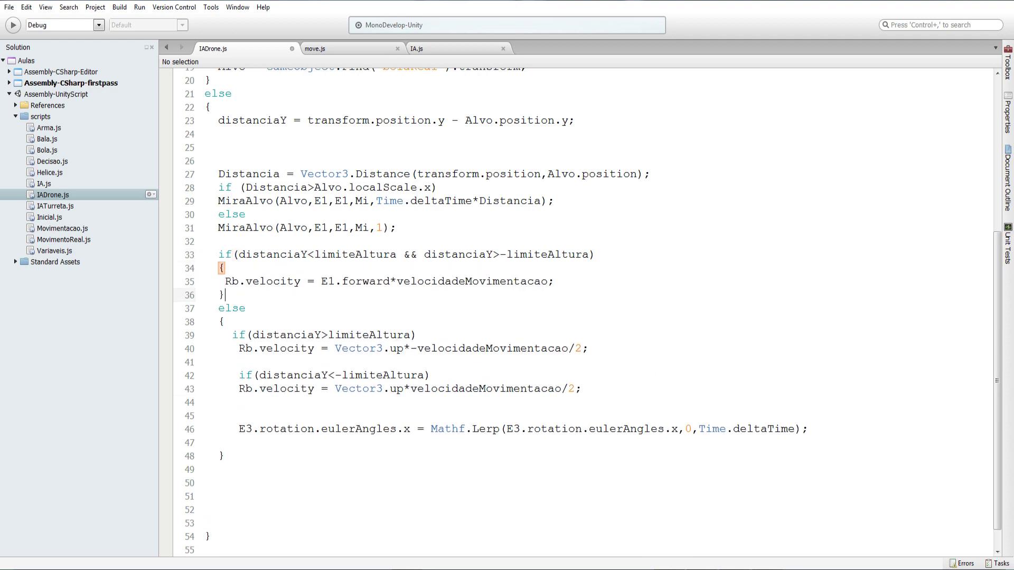
{"action": "key", "text": "Up"}
{"action": "key", "text": "Return"}
Paste the Lerp statement inside the block and change its target angle from 0 to 20
{"action": "key", "text": "ctrl+v"}
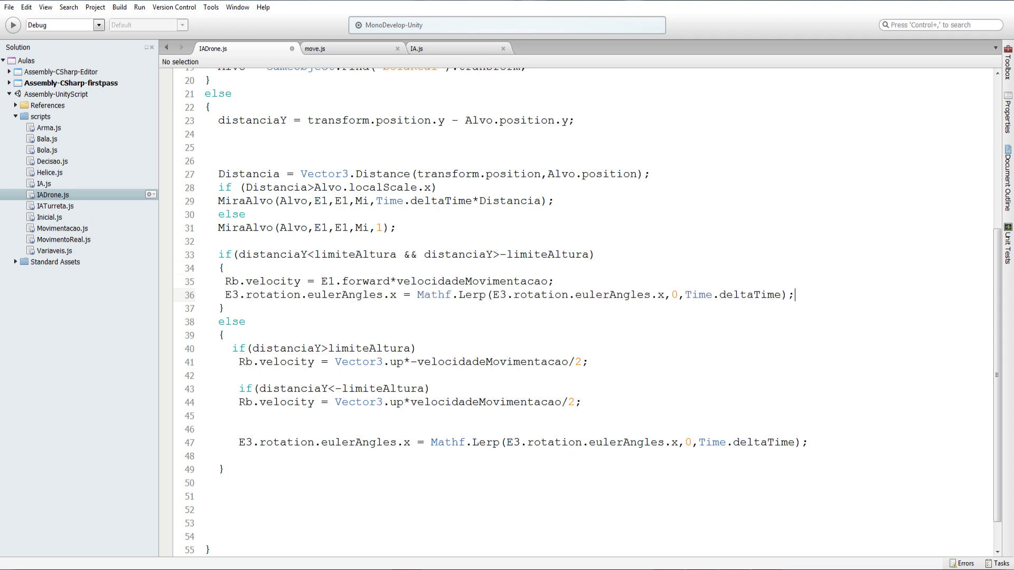
{"action": "double_click", "coordinate": [675, 293]}
{"action": "type", "text": "20"}
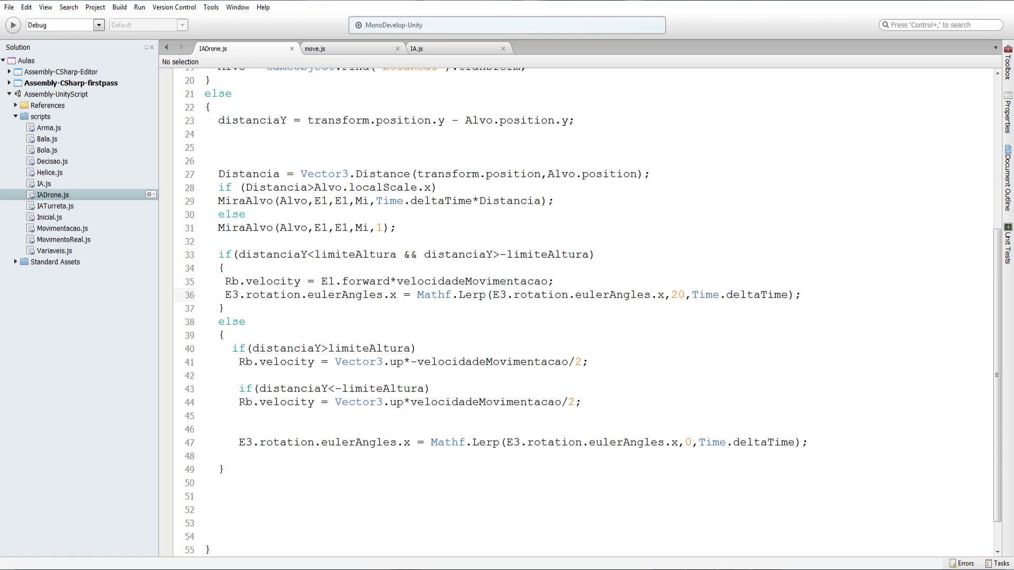
{"action": "key", "text": "alt+Tab"}
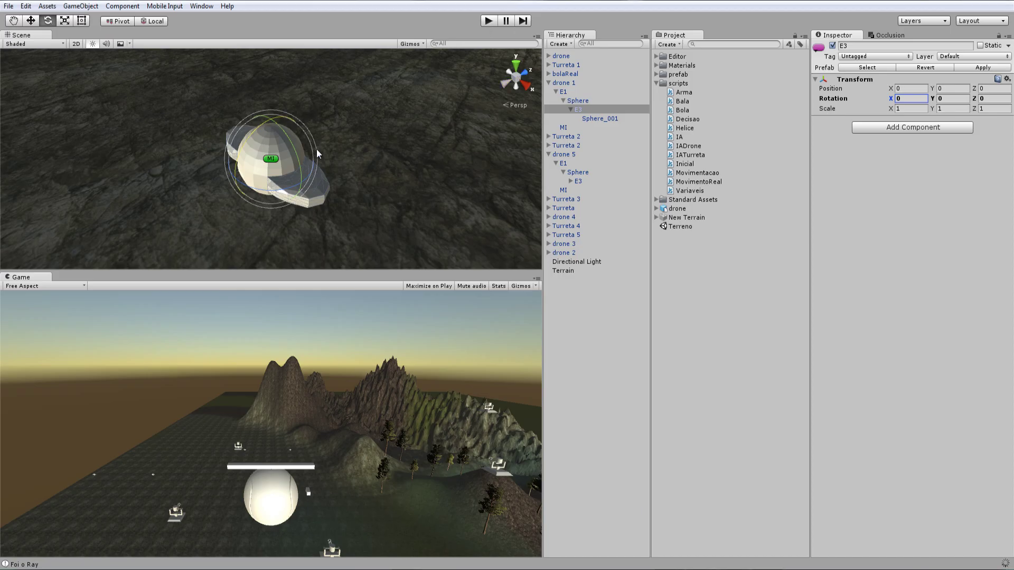
Play-test the scene, pausing and framing drone 1, then stop and check the IADrone.js code
{"action": "left_click", "coordinate": [489, 21]}
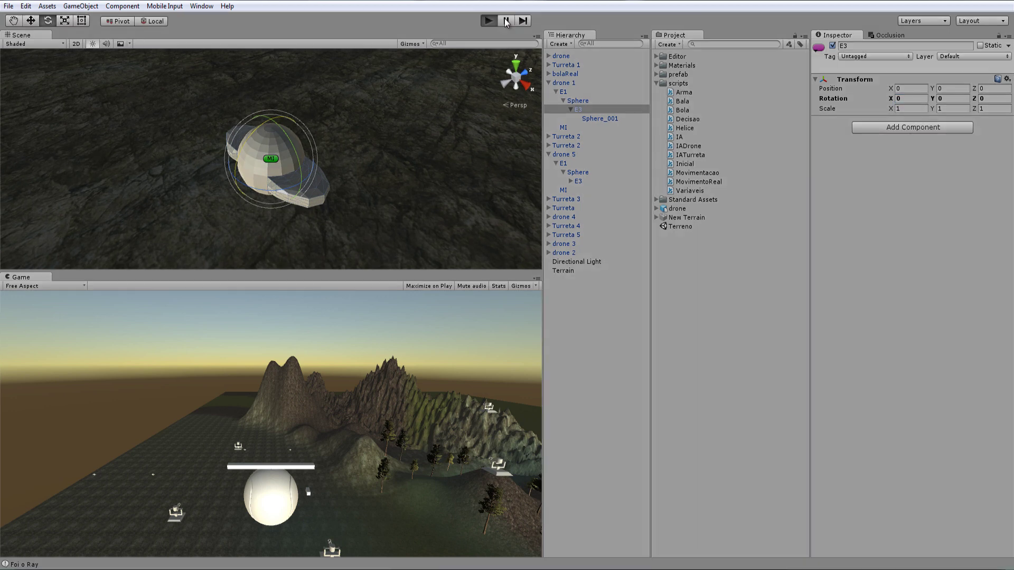
{"action": "left_click", "coordinate": [506, 21]}
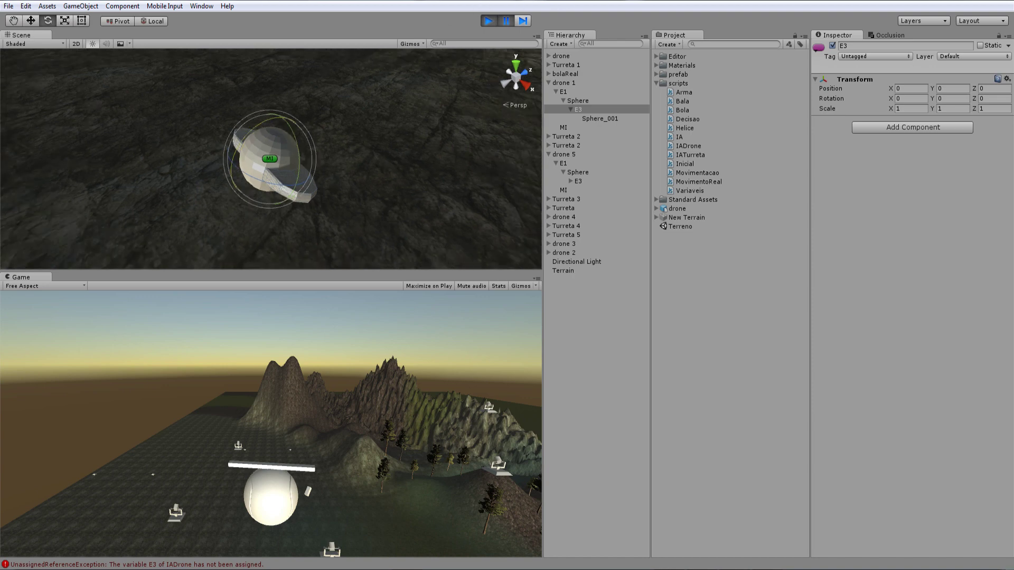
{"action": "left_click", "coordinate": [506, 21]}
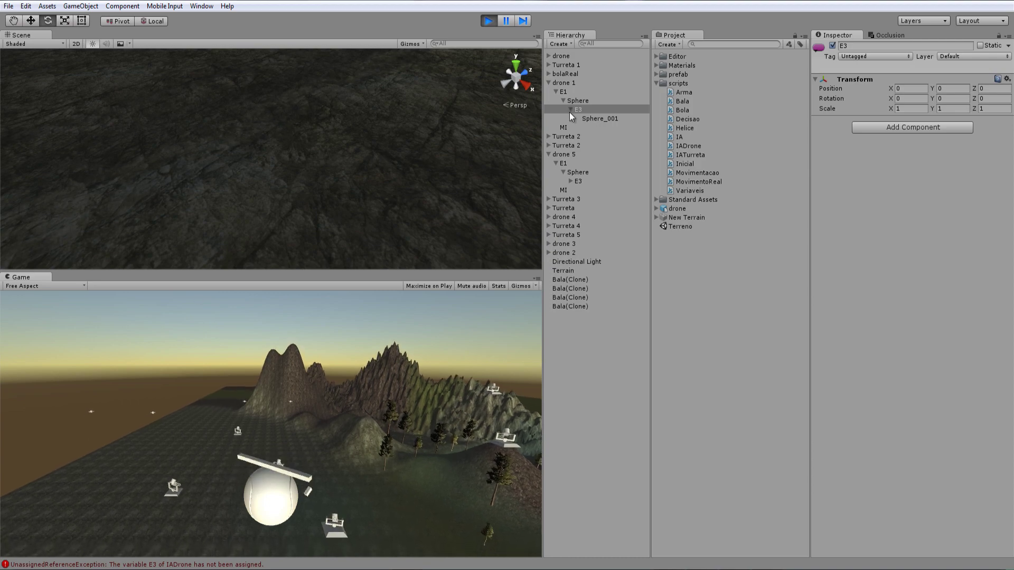
{"action": "left_click", "coordinate": [561, 83]}
{"action": "key", "text": "f"}
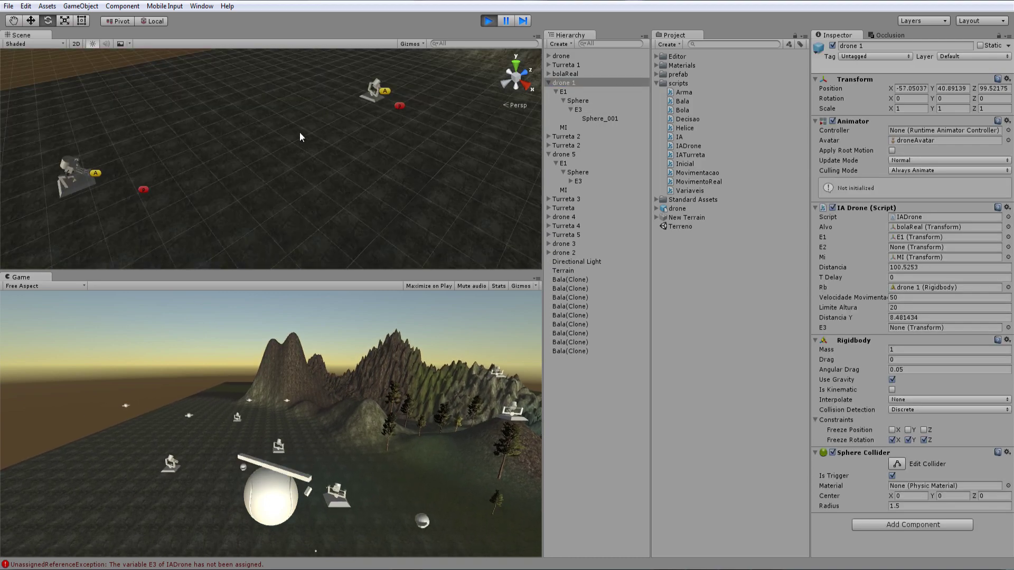
{"action": "key", "text": "f"}
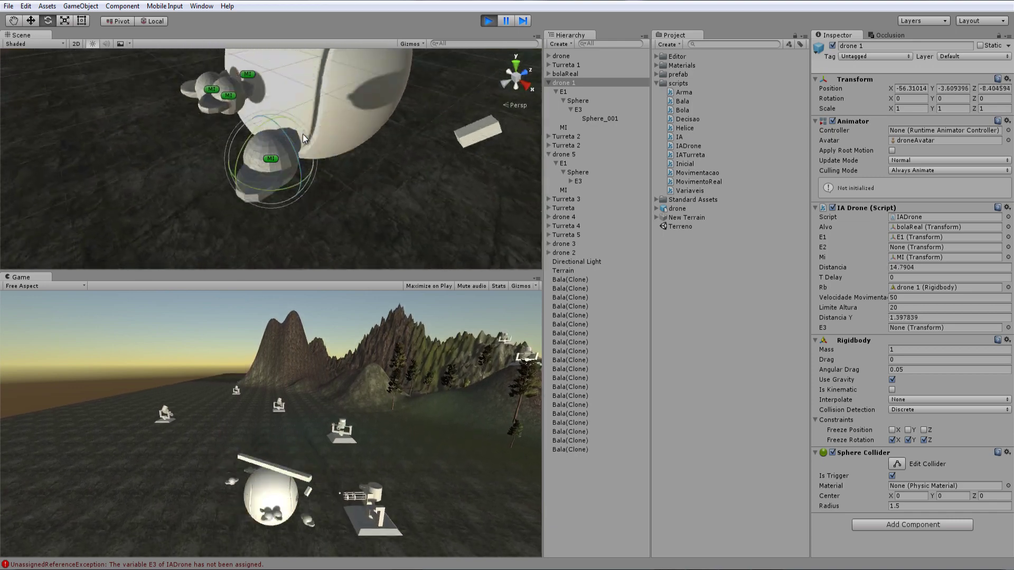
{"action": "key", "text": "ctrl+p"}
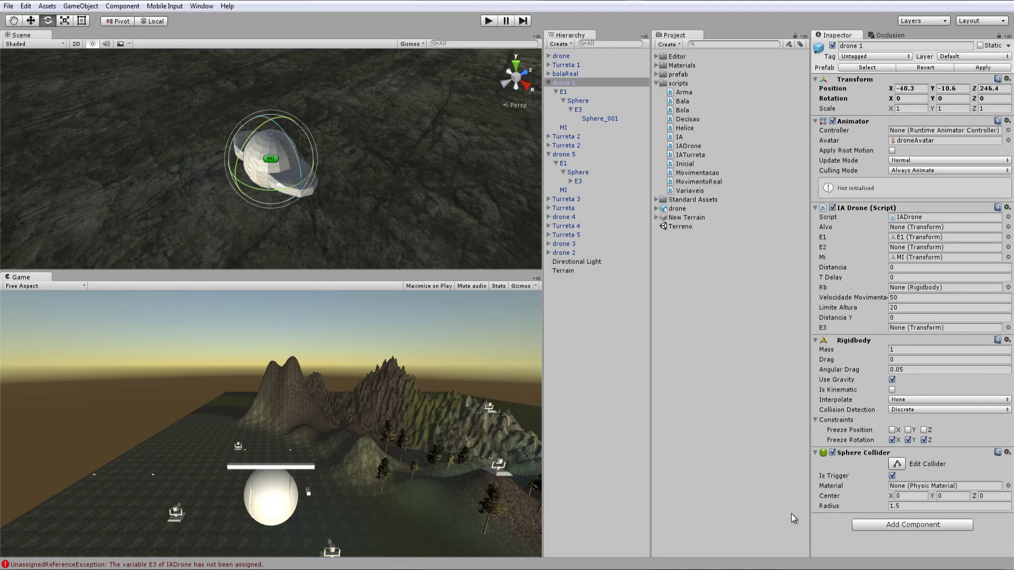
{"action": "key", "text": "alt+Tab"}
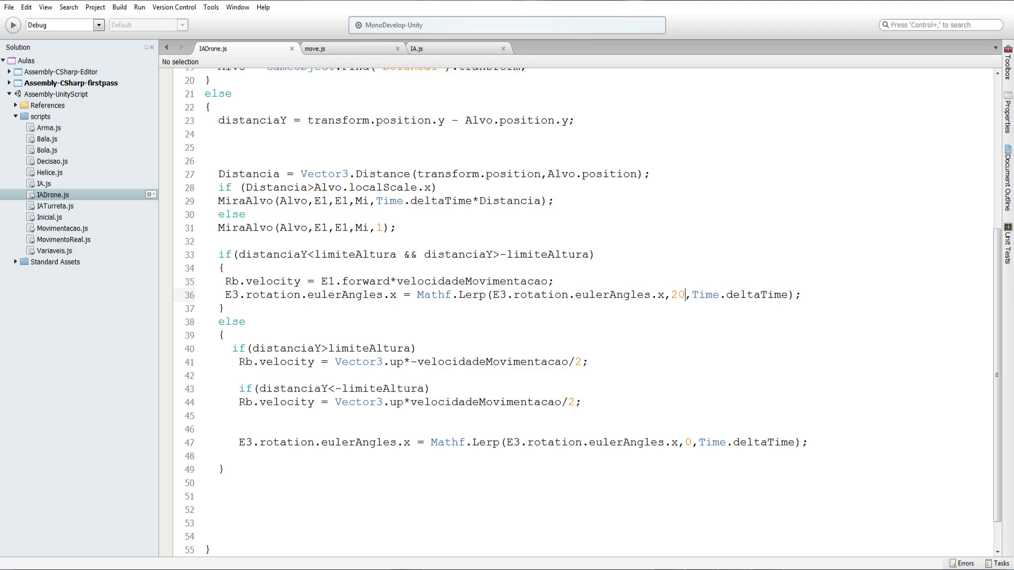
{"action": "key", "text": "alt+Tab"}
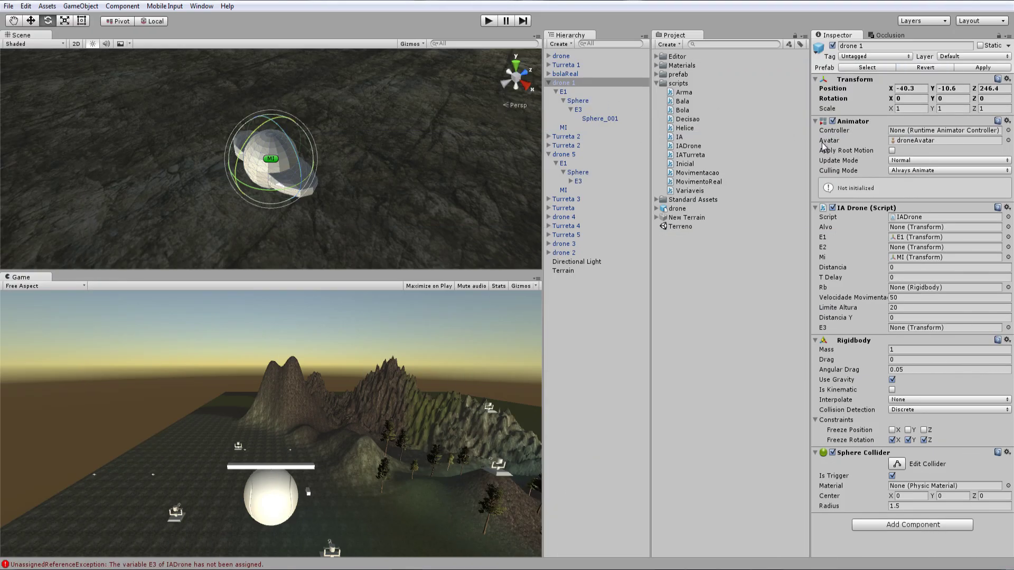
Assign the E3 transform to drone 1's IA Drone E3 field, apply it to the prefab, and start play
{"action": "left_click_drag", "start_coordinate": [577, 110], "coordinate": [906, 261]}
{"action": "left_click_drag", "start_coordinate": [907, 262], "coordinate": [917, 332]}
{"action": "left_click", "coordinate": [991, 69]}
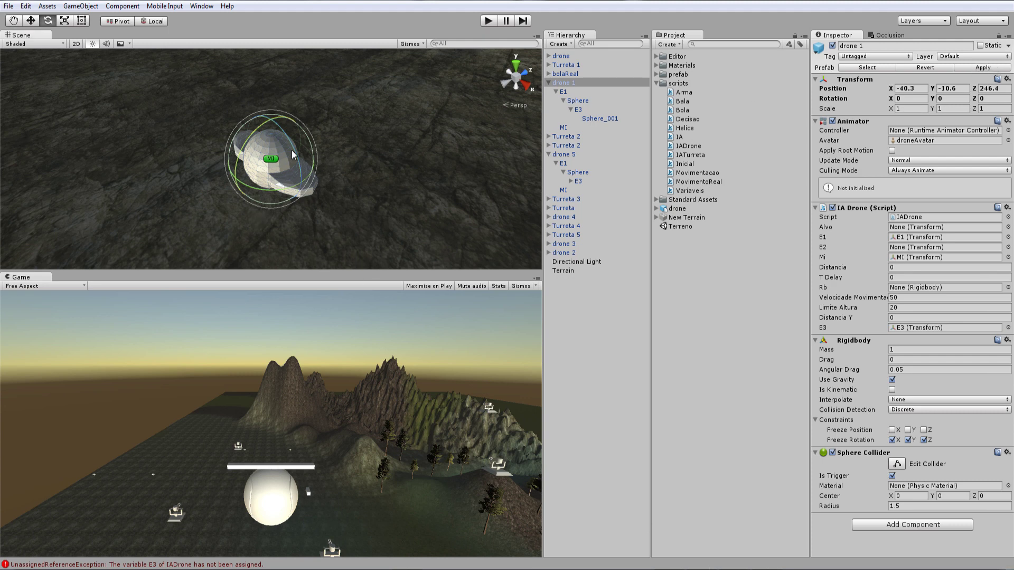
{"action": "key", "text": "ctrl+p"}
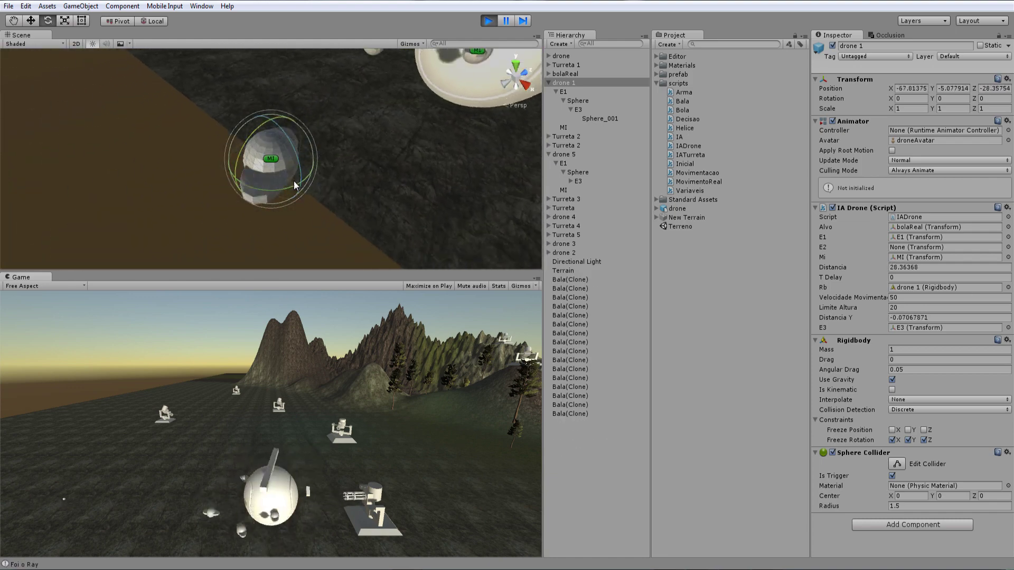
Stop the play test and return to IADrone.js in MonoDevelop
{"action": "left_click", "coordinate": [489, 23]}
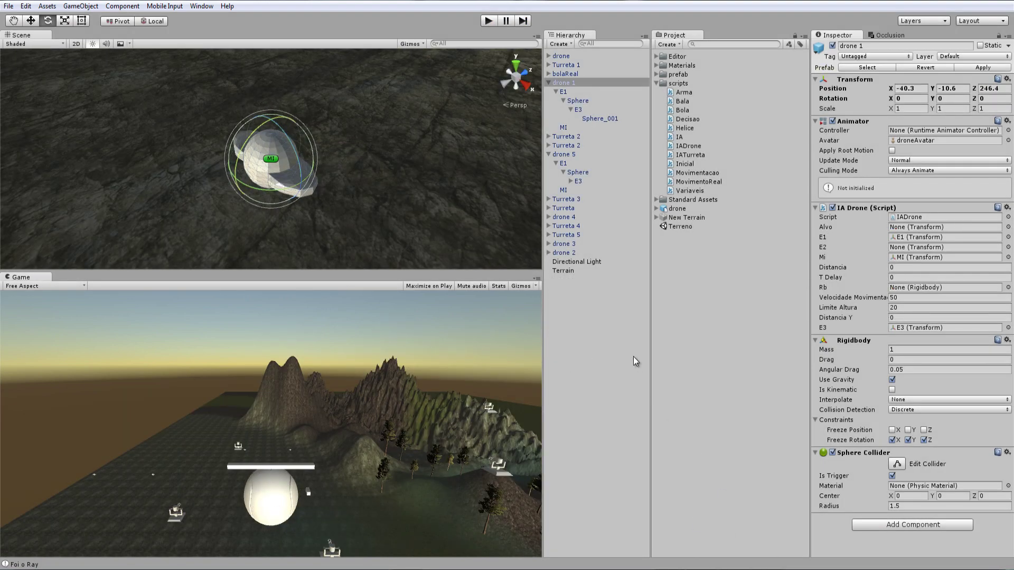
{"action": "key", "text": "alt+Tab"}
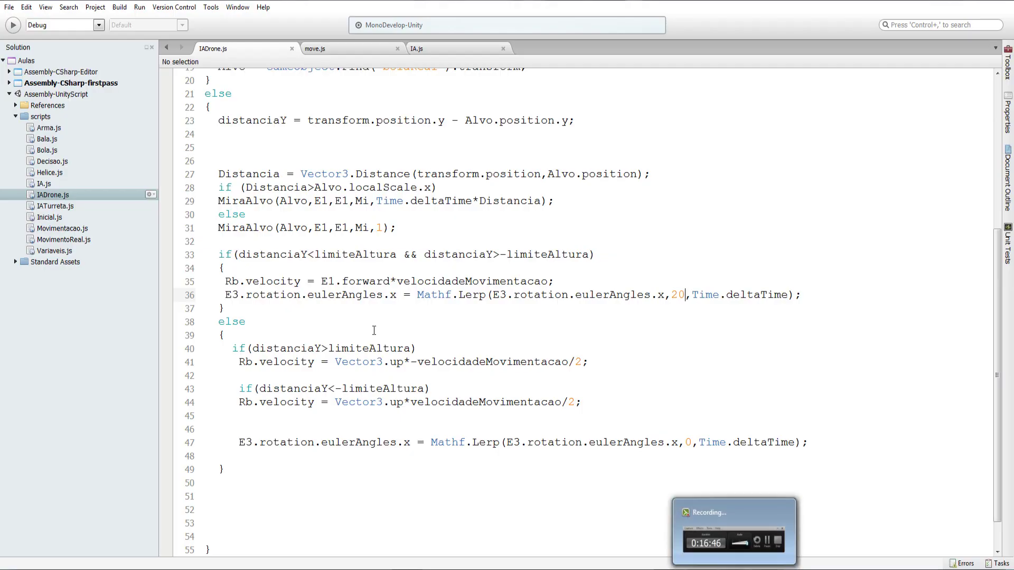
Replace the E3 Lerp calls with fixed values: eulerAngles.x = 20 on line 36, 0 on line 47
{"action": "scroll", "coordinate": [578, 462], "scroll_direction": "down", "scroll_amount": 1}
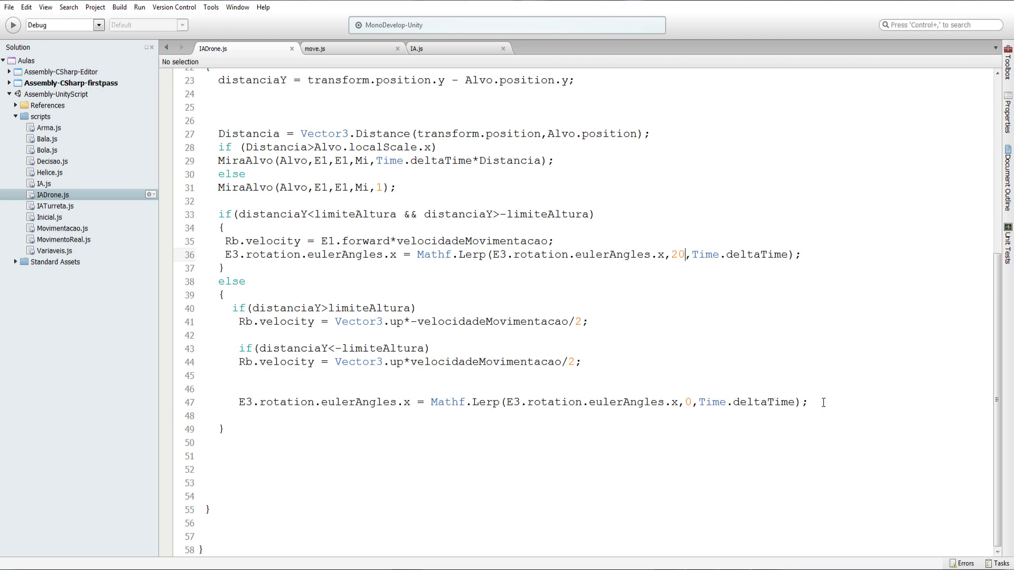
{"action": "left_click_drag", "start_coordinate": [821, 402], "coordinate": [317, 405]}
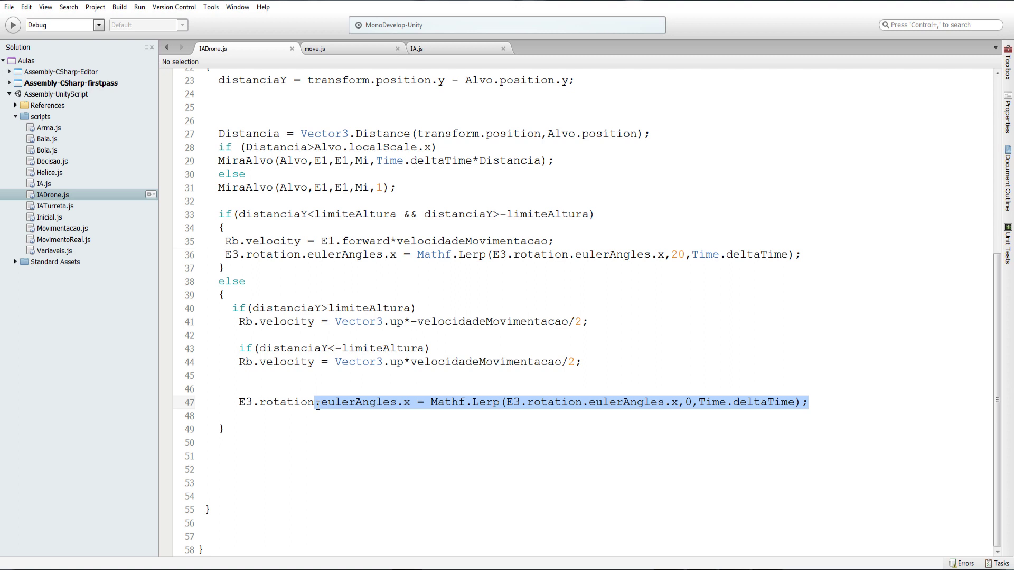
{"action": "left_click_drag", "start_coordinate": [318, 406], "coordinate": [318, 409]}
{"action": "left_click", "coordinate": [429, 458]}
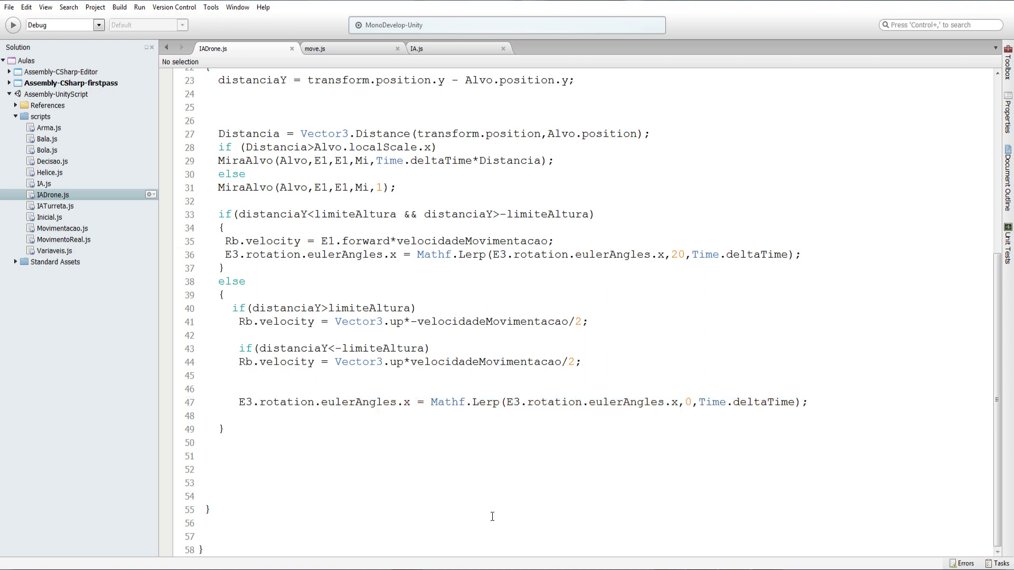
{"action": "left_click", "coordinate": [374, 402]}
{"action": "left_click", "coordinate": [487, 402]}
{"action": "left_click_drag", "start_coordinate": [796, 254], "coordinate": [418, 254]}
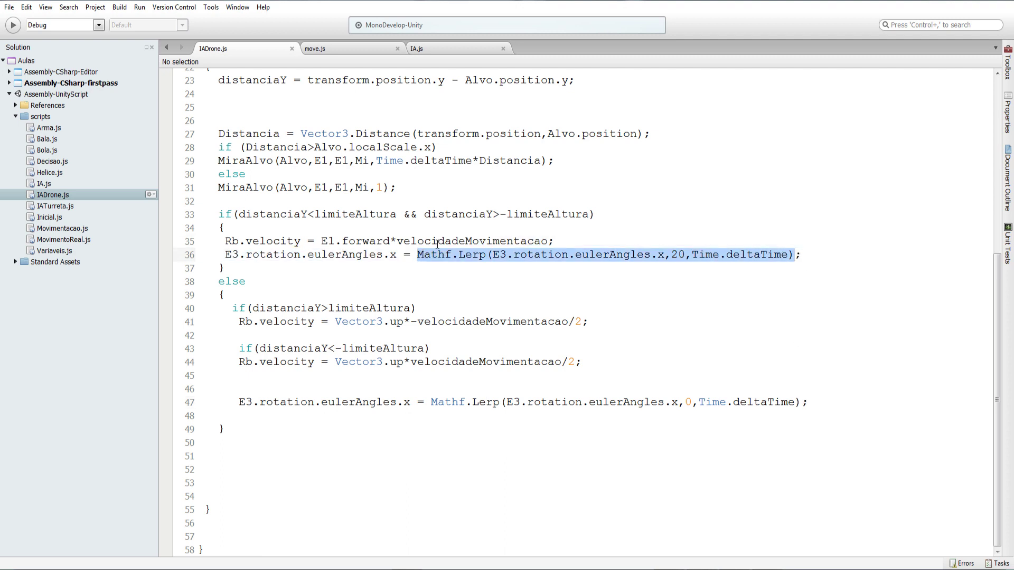
{"action": "type", "text": "20;"}
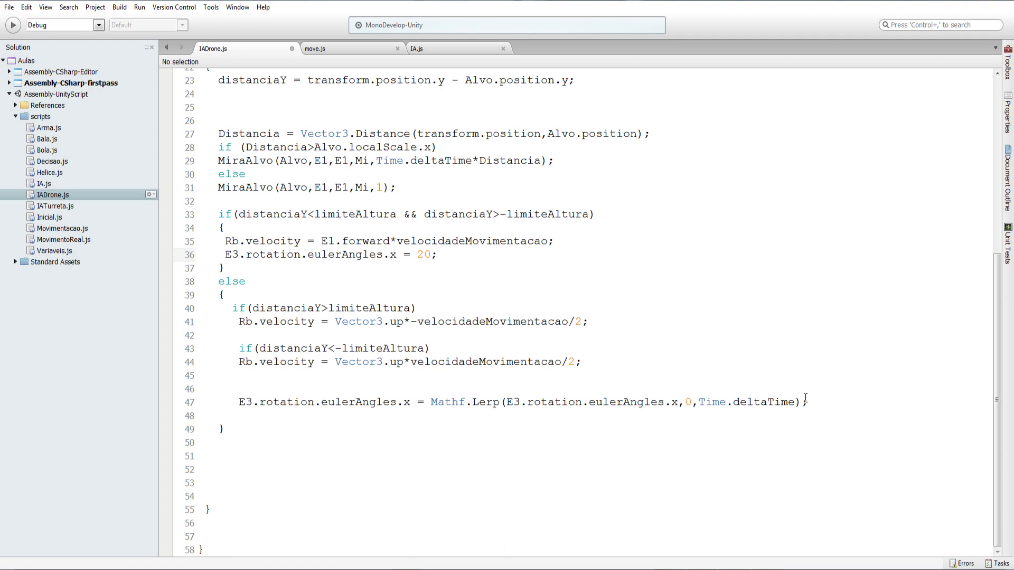
{"action": "left_click_drag", "start_coordinate": [801, 395], "coordinate": [430, 396]}
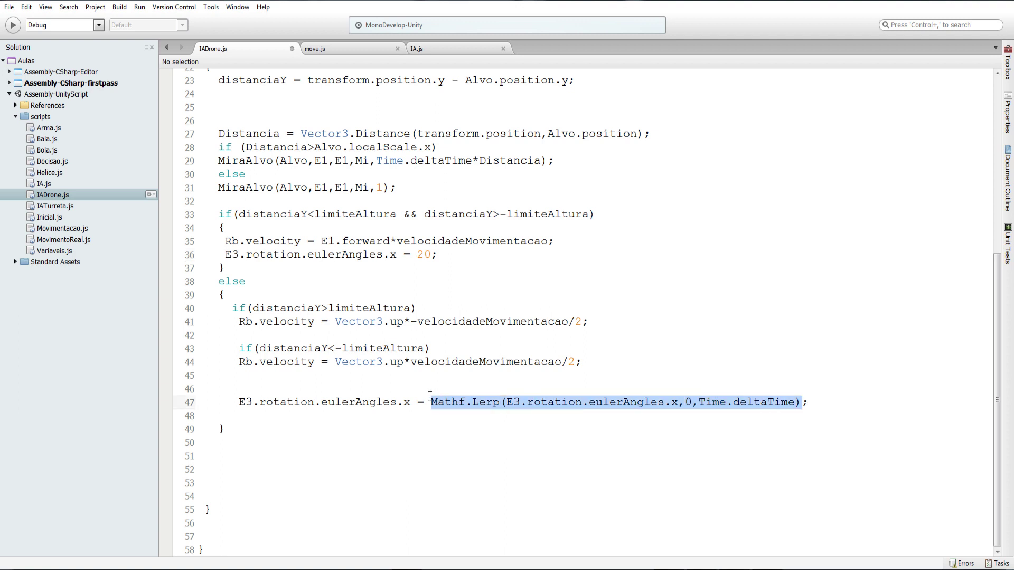
{"action": "type", "text": "0;"}
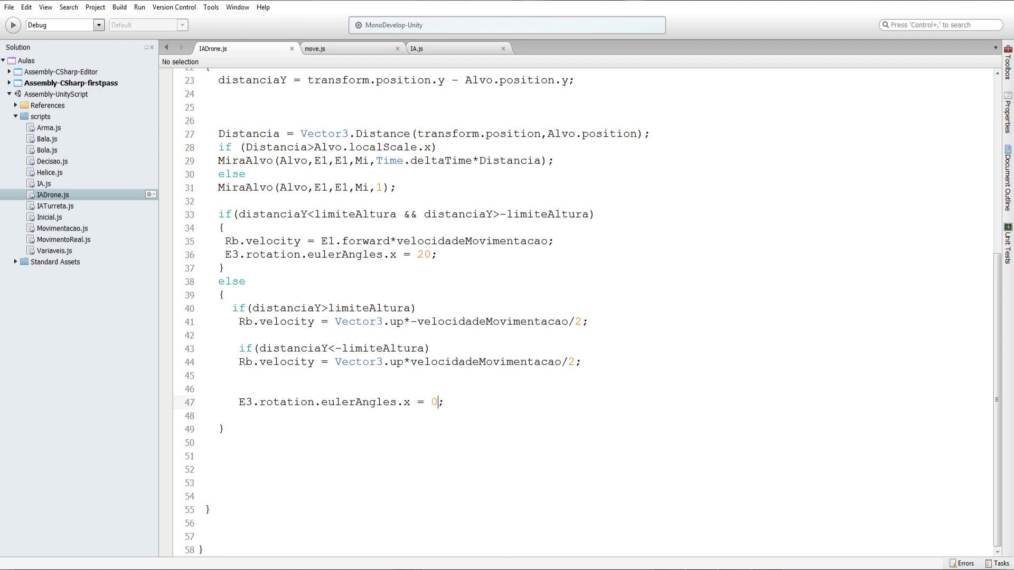
{"action": "key", "text": "alt+Tab"}
Play-test the edited script in Unity, stop, and return to IADrone.js
{"action": "left_click", "coordinate": [486, 25]}
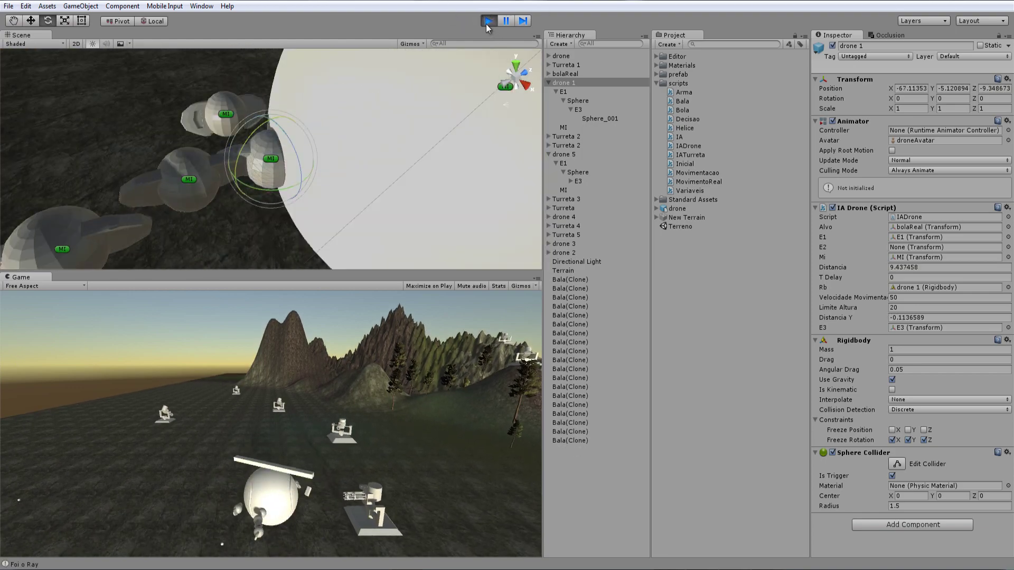
{"action": "key", "text": "ctrl+p"}
{"action": "key", "text": "alt+Tab"}
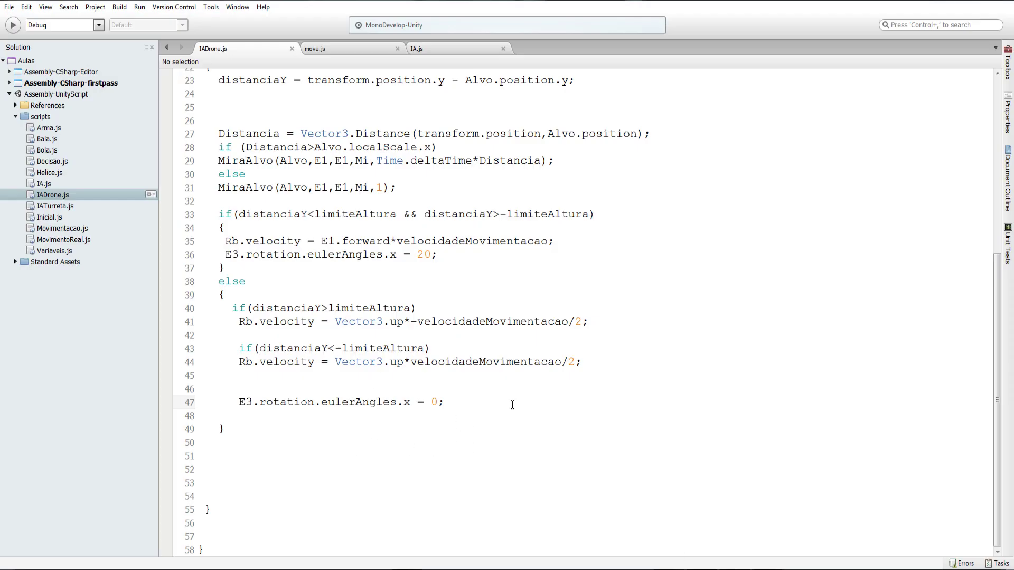
Try prefixing line 36's 20 with 'rotation.eulerAngles.x +', then undo it to keep plain 20
{"action": "left_click", "coordinate": [418, 255]}
{"action": "left_click_drag", "start_coordinate": [401, 259], "coordinate": [255, 259]}
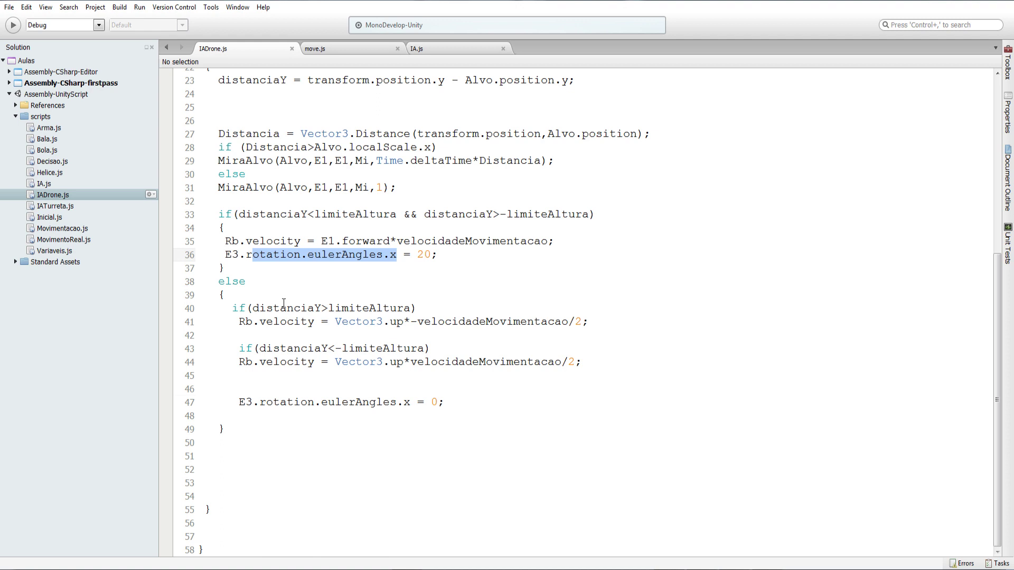
{"action": "key", "text": "shift+Left"}
{"action": "key", "text": "ctrl+c"}
{"action": "left_click", "coordinate": [417, 256]}
{"action": "key", "text": "ctrl+v"}
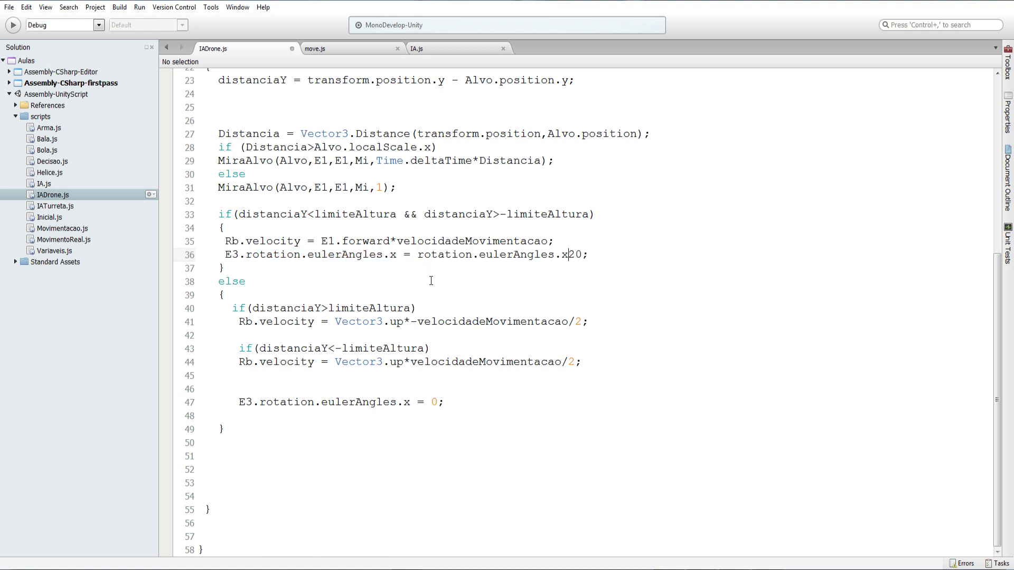
{"action": "type", "text": "+"}
{"action": "key", "text": "ctrl+z"}
{"action": "key", "text": "ctrl+z"}
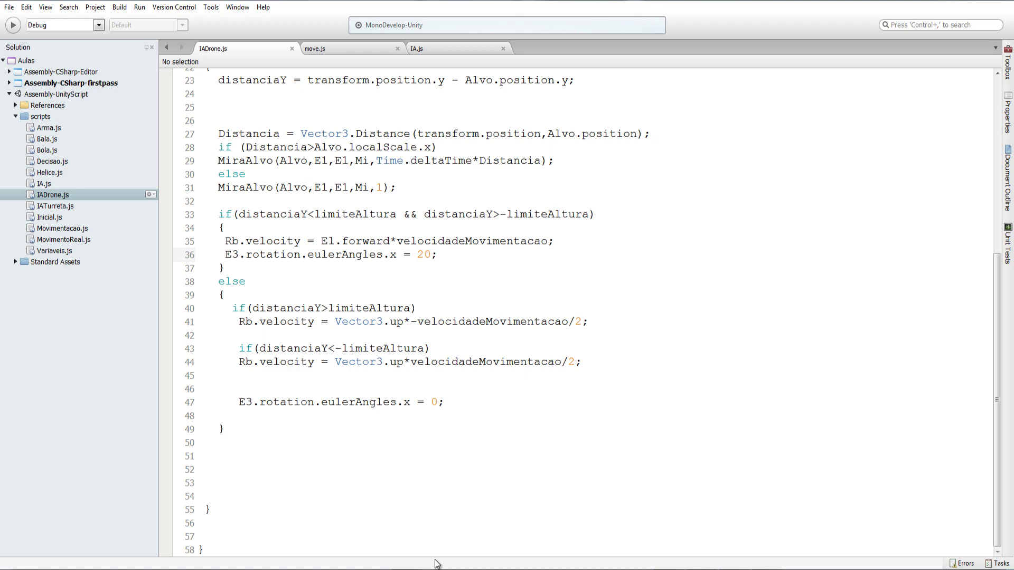
{"action": "key", "text": "alt+Tab"}
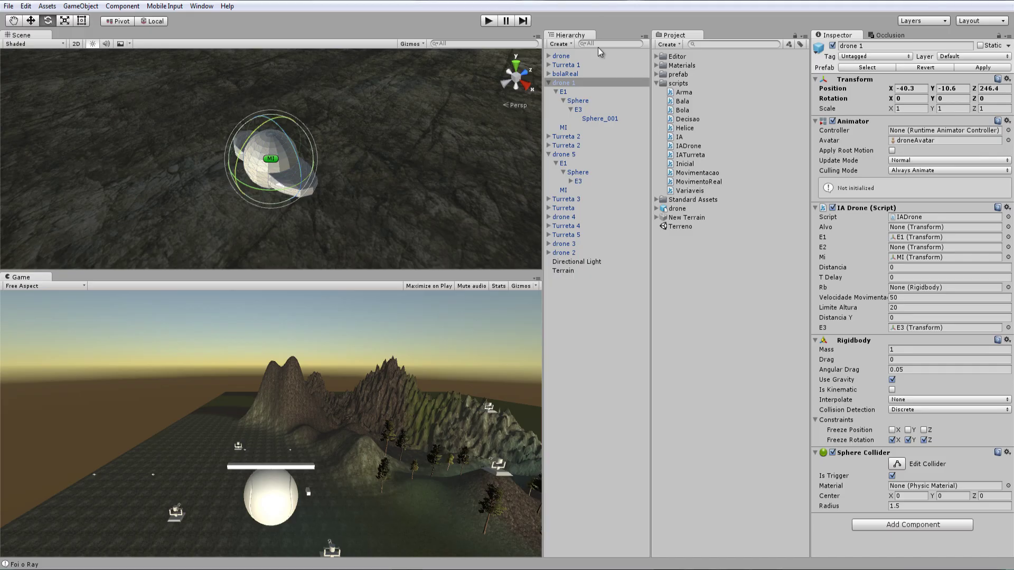
Move E3 with Sphere_001 out of drone 1 to the Hierarchy root, accepting the lost prefab connection
{"action": "left_click", "coordinate": [571, 110]}
{"action": "left_click", "coordinate": [579, 110]}
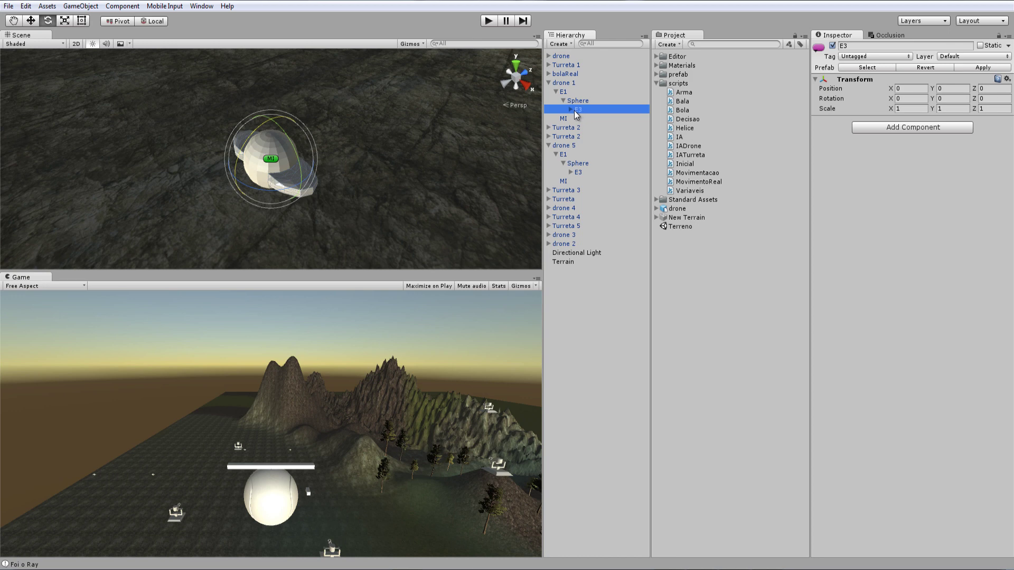
{"action": "left_click", "coordinate": [571, 109]}
{"action": "left_click_drag", "start_coordinate": [577, 112], "coordinate": [595, 340]}
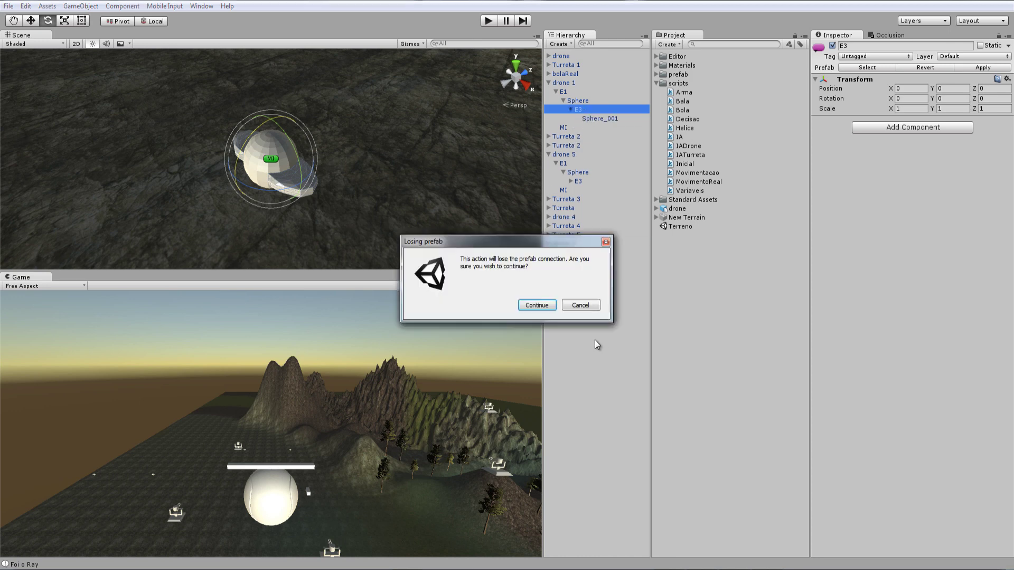
{"action": "left_click", "coordinate": [536, 305]}
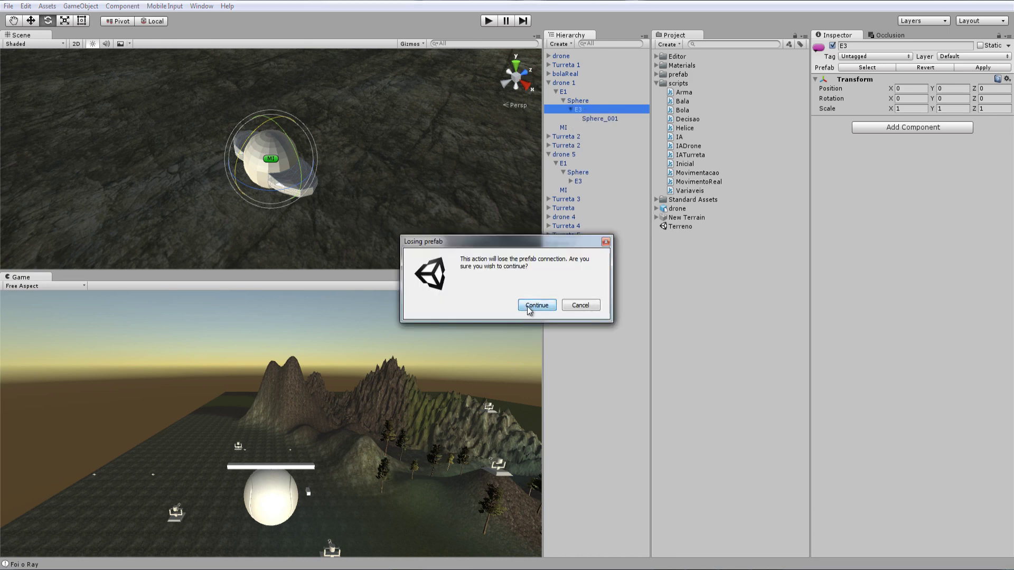
{"action": "left_click", "coordinate": [918, 99]}
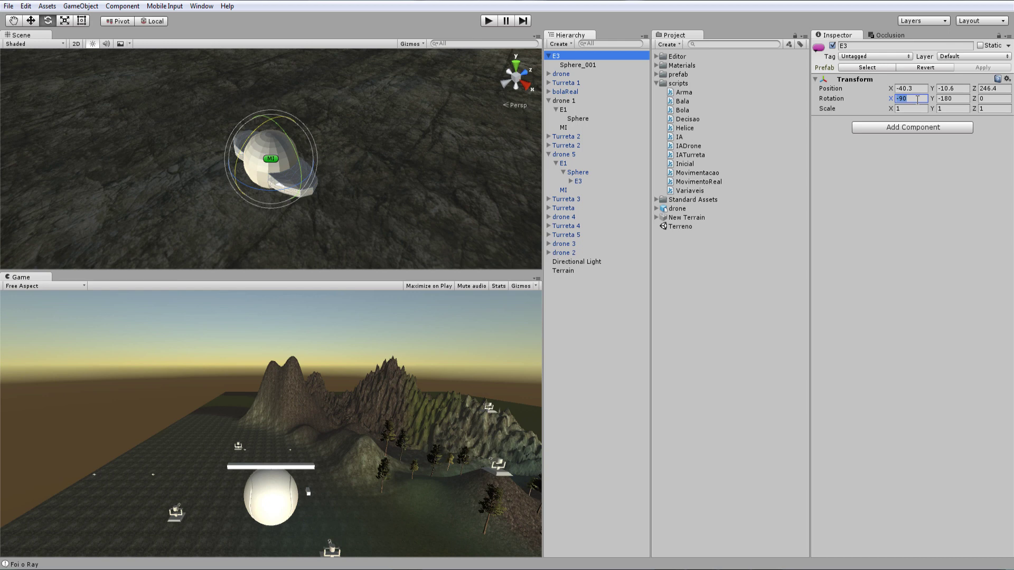
Reset E3's Rotation X and Y to 0
{"action": "left_click", "coordinate": [581, 64]}
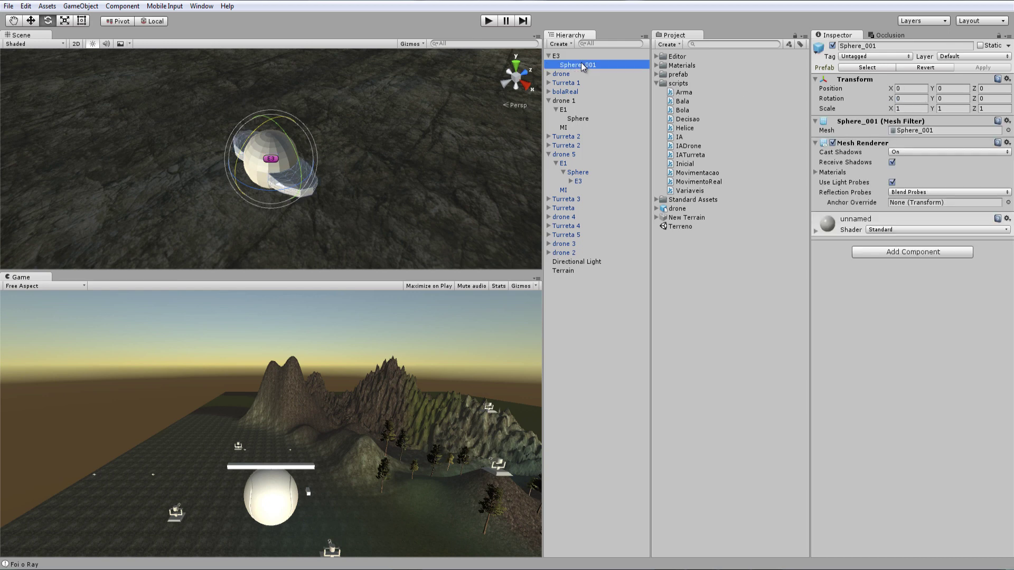
{"action": "left_click", "coordinate": [560, 57]}
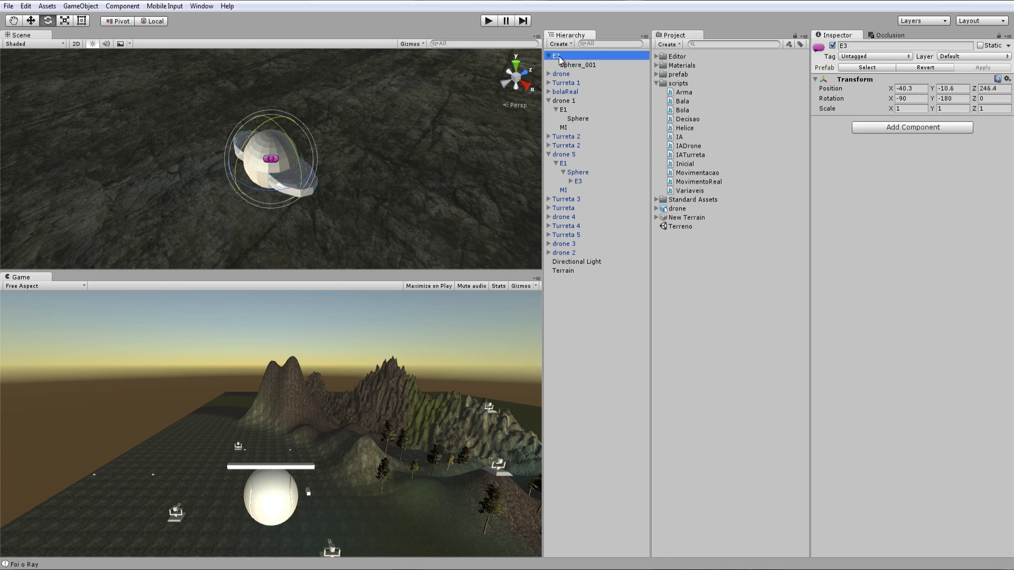
{"action": "left_click", "coordinate": [912, 98]}
{"action": "type", "text": "0"}
{"action": "left_click", "coordinate": [951, 98]}
{"action": "type", "text": "0"}
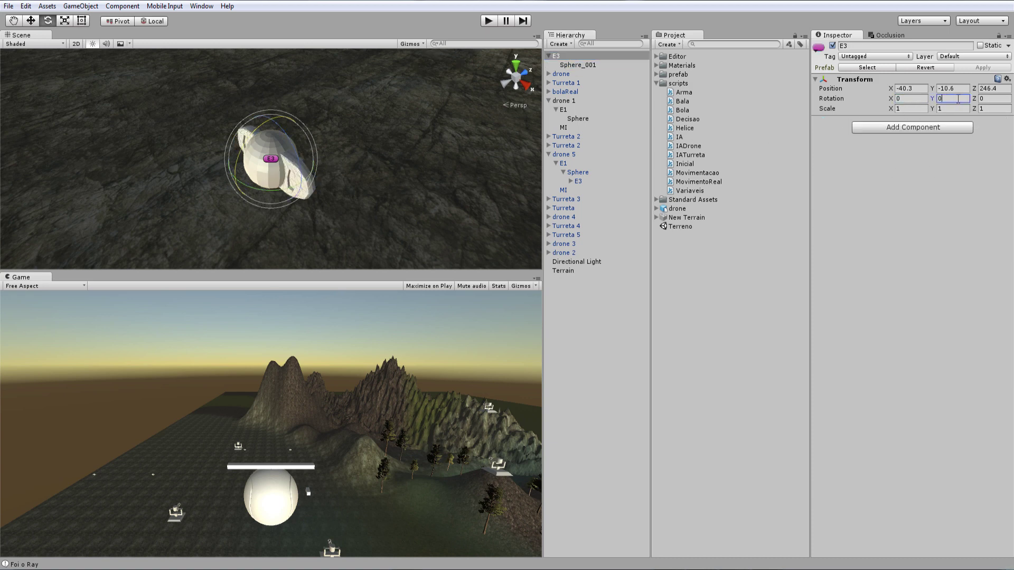
Try trial rotation values on Sphere_001's X and Y fields (90, 180, 90)
{"action": "left_click", "coordinate": [577, 65]}
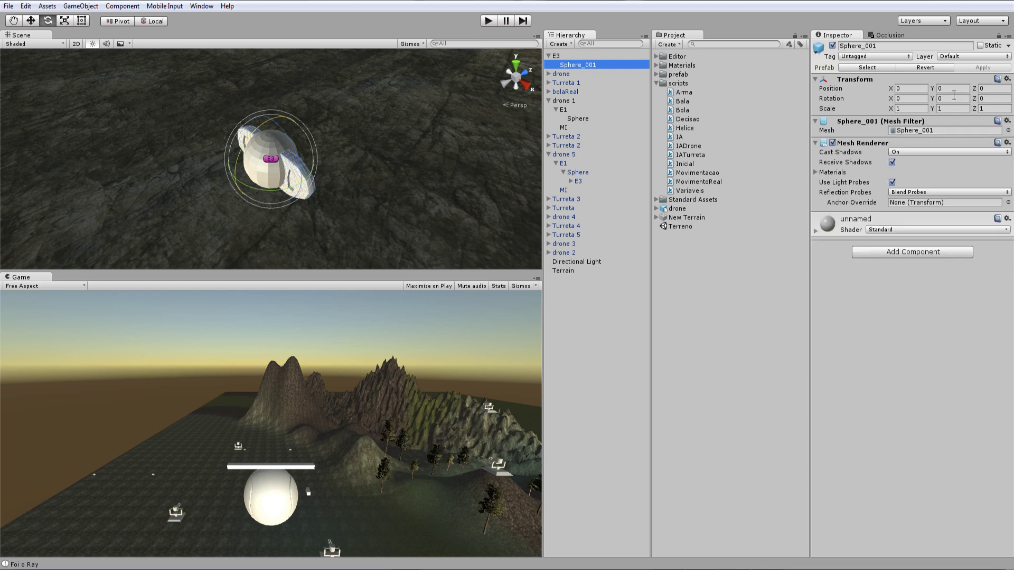
{"action": "left_click", "coordinate": [921, 99]}
{"action": "double_click", "coordinate": [922, 98]}
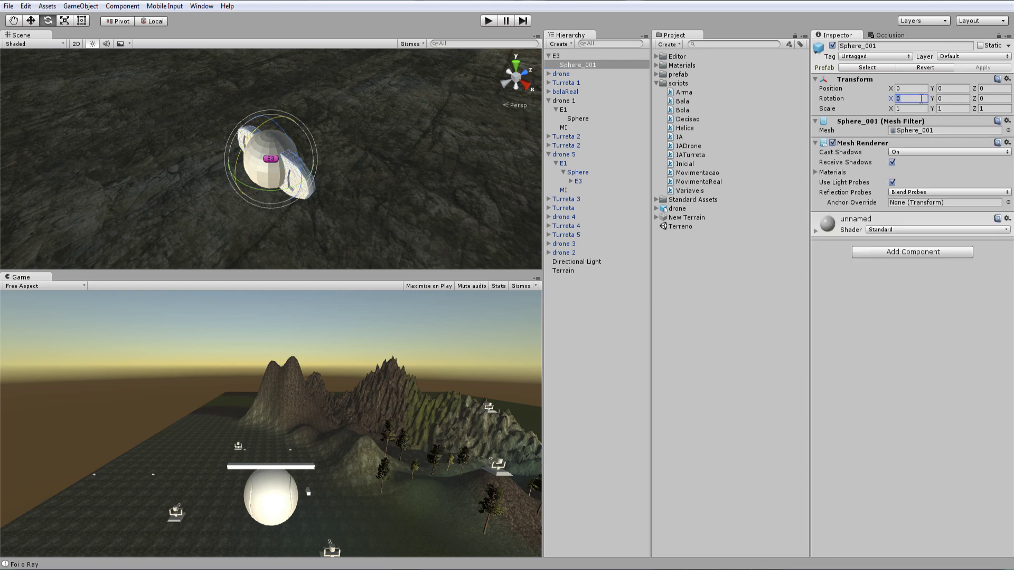
{"action": "type", "text": "90"}
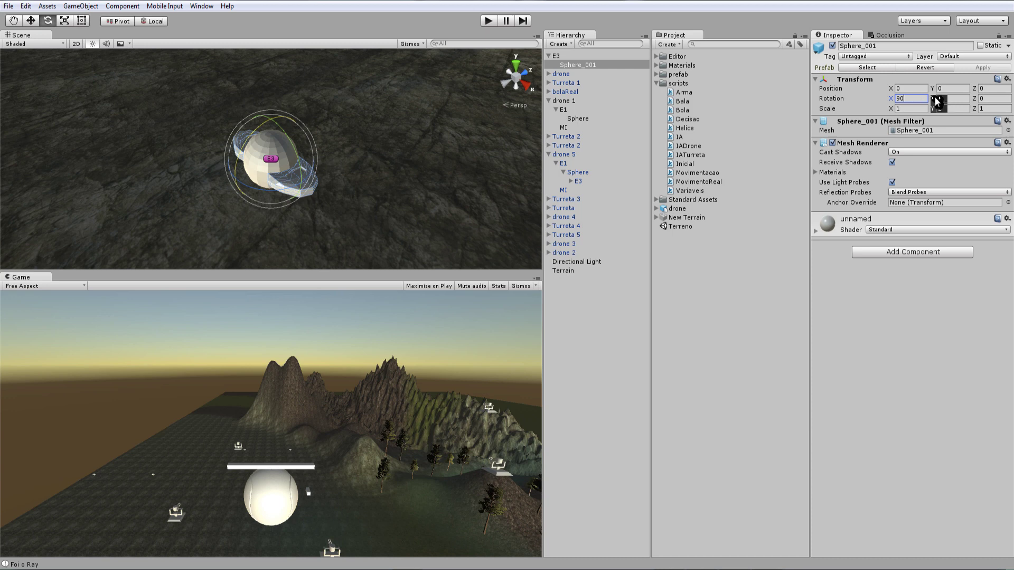
{"action": "left_click_drag", "start_coordinate": [936, 101], "coordinate": [938, 101]}
{"action": "type", "text": "180"}
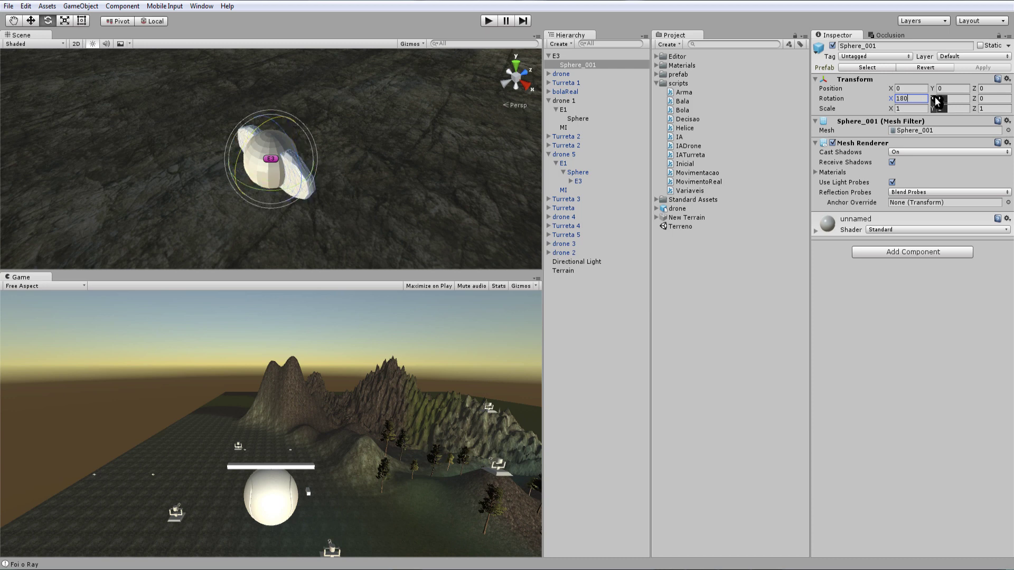
{"action": "left_click", "coordinate": [945, 100]}
{"action": "type", "text": "90"}
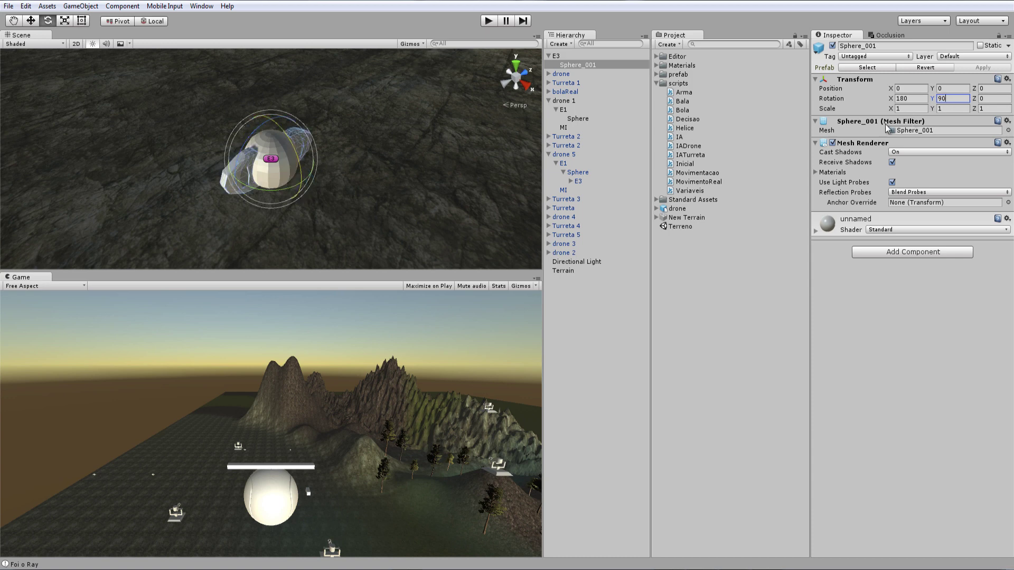
{"action": "key", "text": "Return"}
Set Sphere_001's rotation to X -90, Y 0, Z 0 and orbit to check the sphere
{"action": "left_click", "coordinate": [911, 100]}
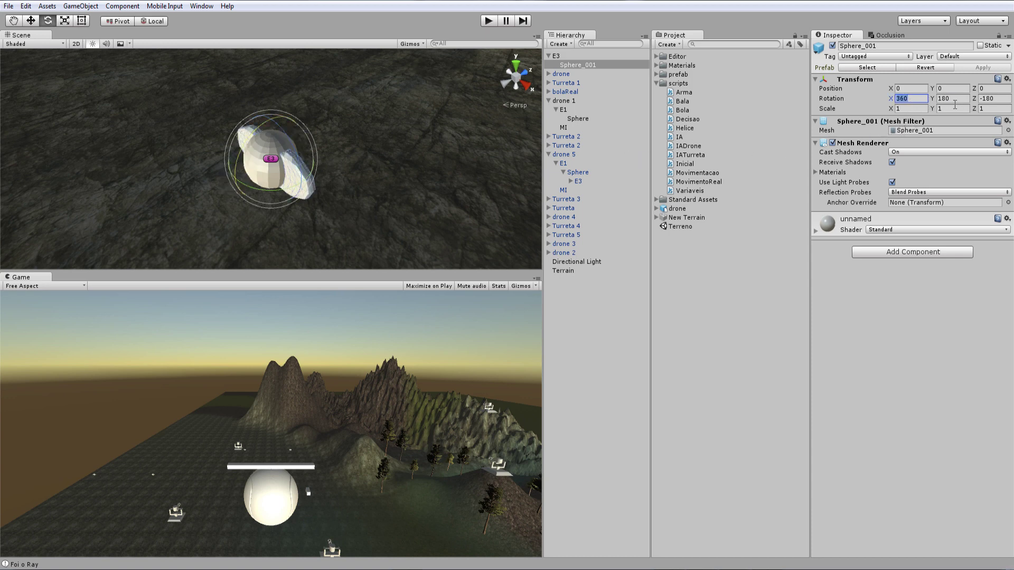
{"action": "left_click", "coordinate": [954, 99]}
{"action": "left_click", "coordinate": [555, 57]}
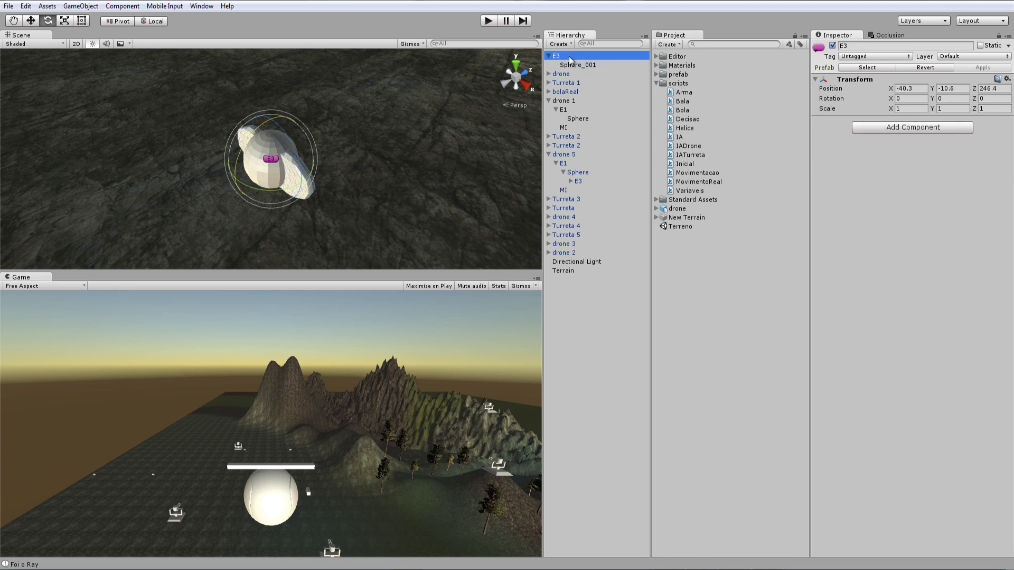
{"action": "left_click", "coordinate": [585, 65]}
{"action": "left_click", "coordinate": [995, 99]}
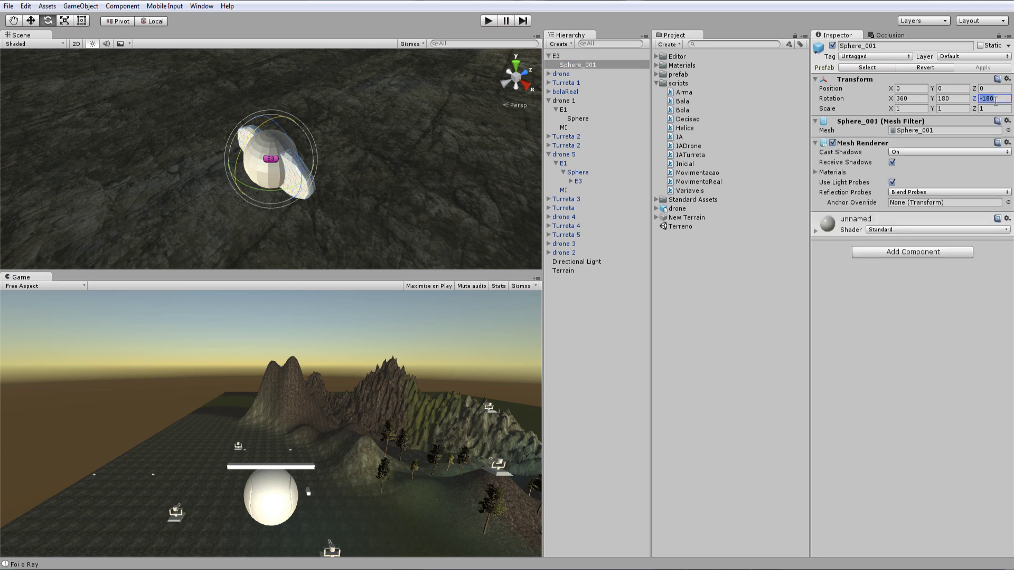
{"action": "type", "text": "0"}
{"action": "left_click", "coordinate": [948, 99]}
{"action": "type", "text": "0"}
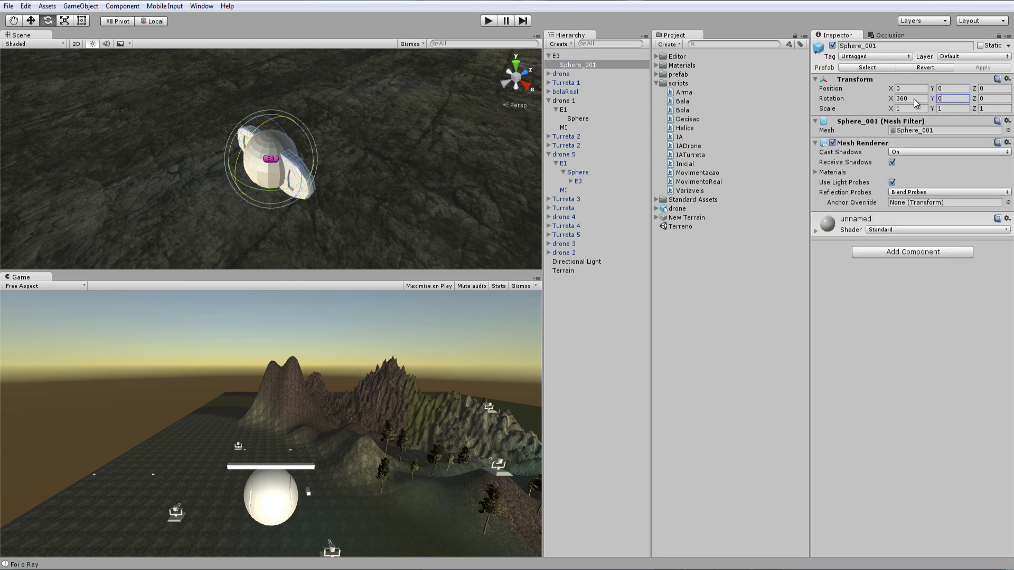
{"action": "left_click", "coordinate": [914, 99]}
{"action": "type", "text": "90"}
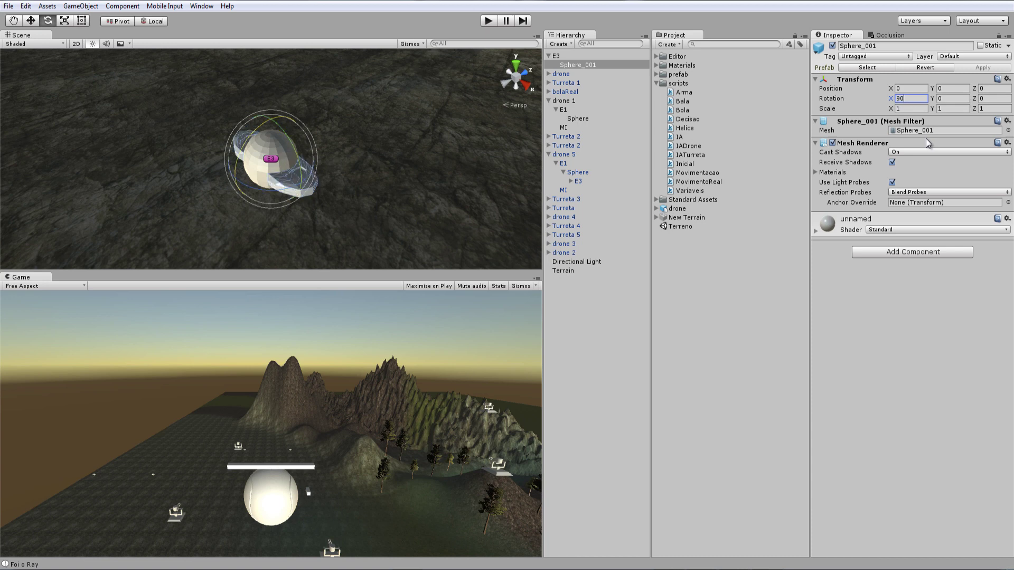
{"action": "type", "text": "-"}
{"action": "mouse_move", "coordinate": [349, 157]}
{"action": "left_mouse_down", "text": "alt"}
{"action": "mouse_move", "coordinate": [327, 208]}
{"action": "mouse_move", "coordinate": [302, 204]}
{"action": "left_mouse_up", "text": "alt"}
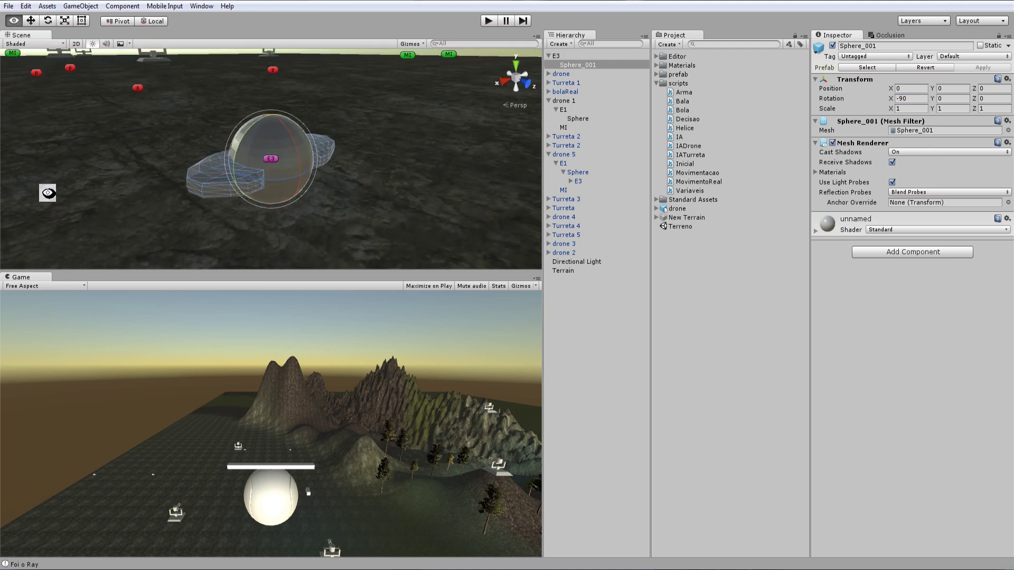
Nest E3 back under drone 1's Sphere, apply it to the drone prefab, and select drone 1
{"action": "mouse_move", "coordinate": [287, 209]}
{"action": "left_mouse_down", "text": "alt"}
{"action": "mouse_move", "coordinate": [525, 258]}
{"action": "mouse_move", "coordinate": [498, 224]}
{"action": "left_mouse_up", "text": "alt"}
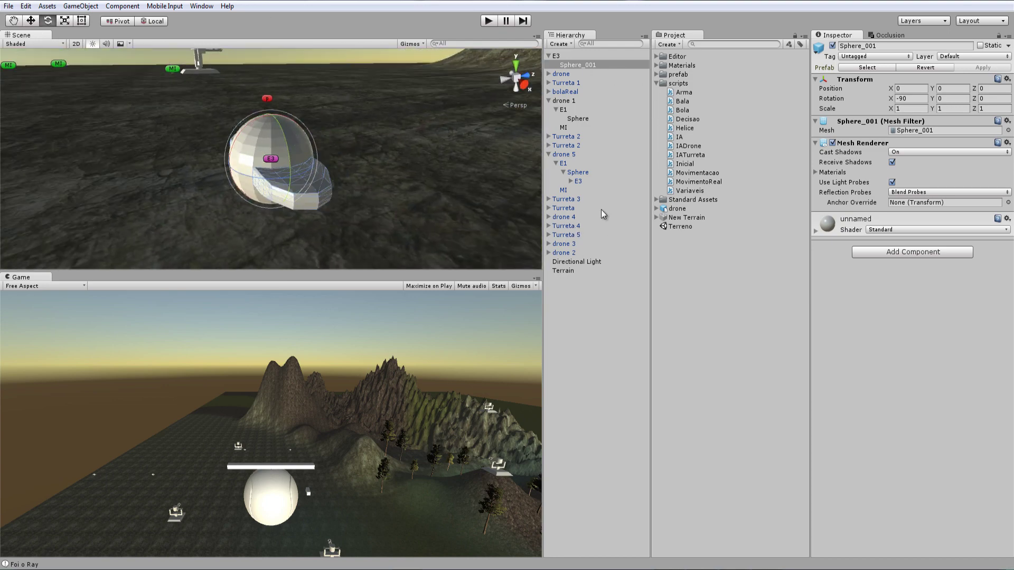
{"action": "left_click_drag", "start_coordinate": [555, 55], "coordinate": [577, 118]}
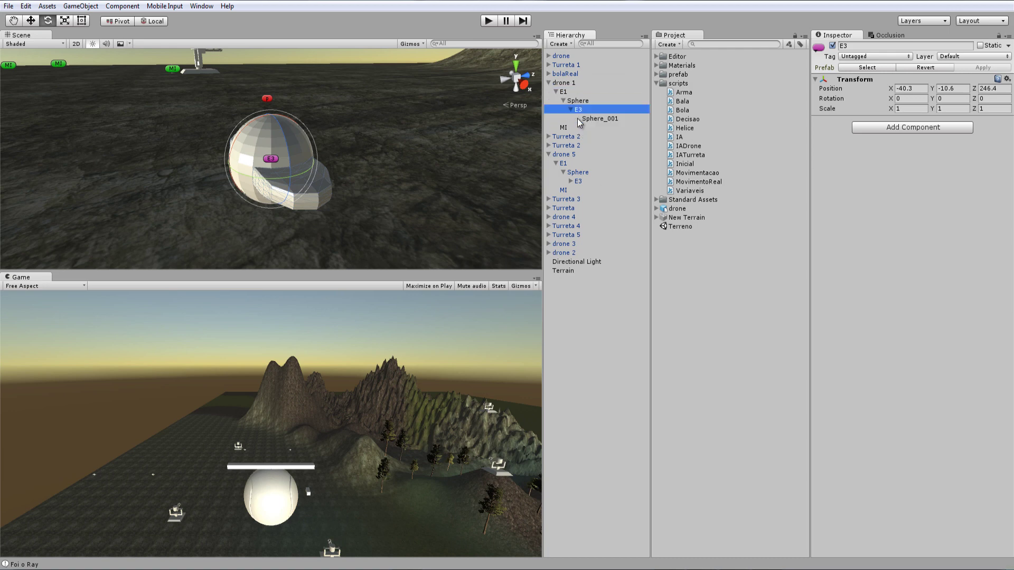
{"action": "left_click", "coordinate": [984, 69]}
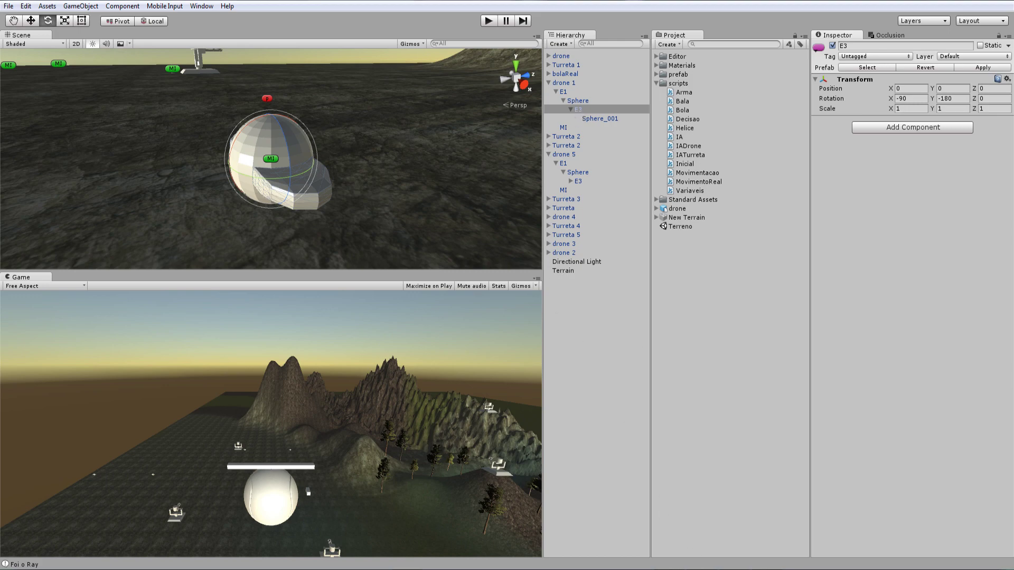
{"action": "scroll", "coordinate": [347, 204], "scroll_direction": "down", "scroll_amount": 5}
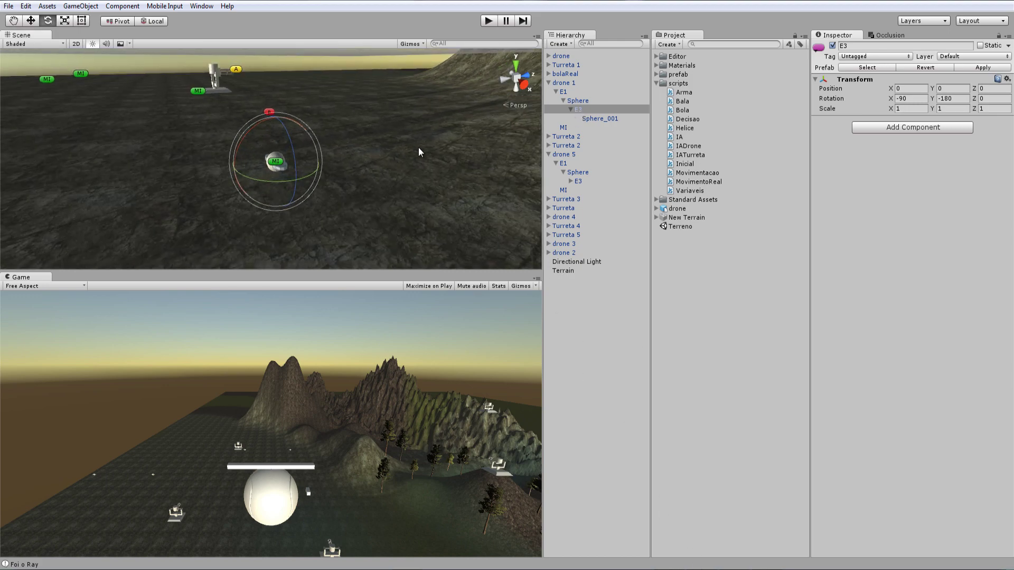
{"action": "middle_click_drag", "start_coordinate": [419, 147], "coordinate": [427, 164]}
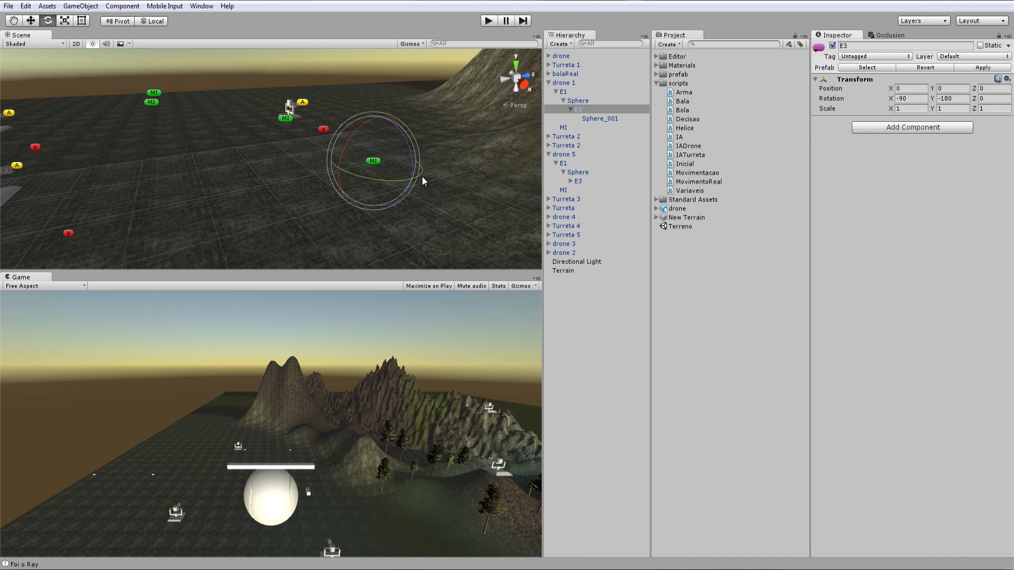
{"action": "left_click", "coordinate": [563, 83]}
Test-fly drone 1 in play mode, keeping it framed in the Scene view, then stop
{"action": "key", "text": "f"}
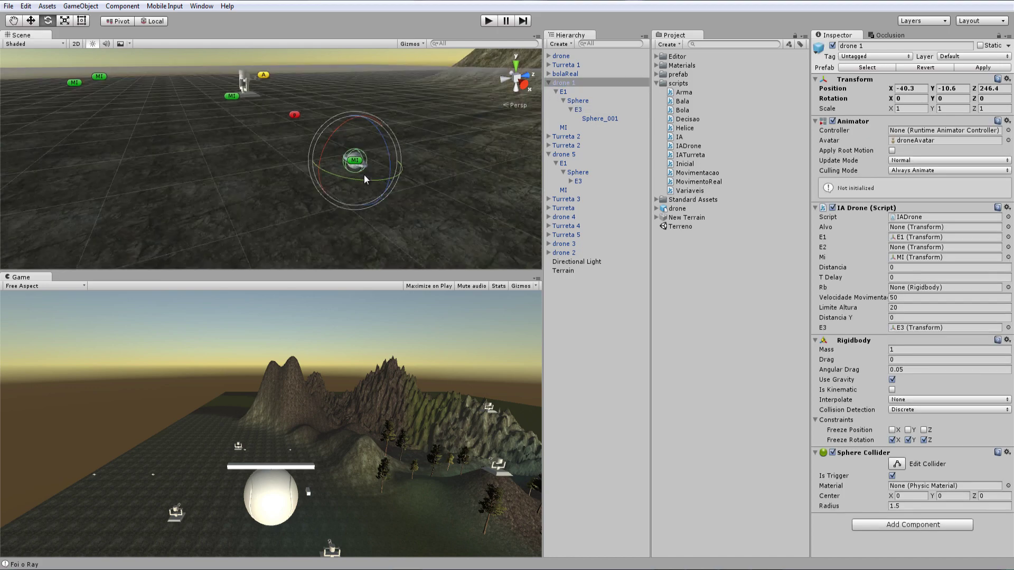
{"action": "left_click", "coordinate": [487, 21]}
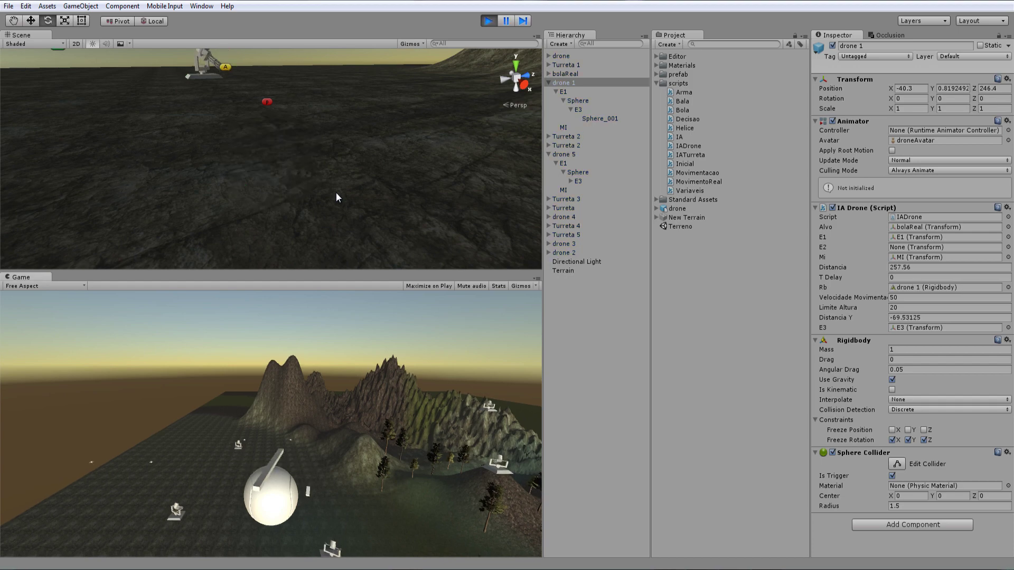
{"action": "key", "text": "f"}
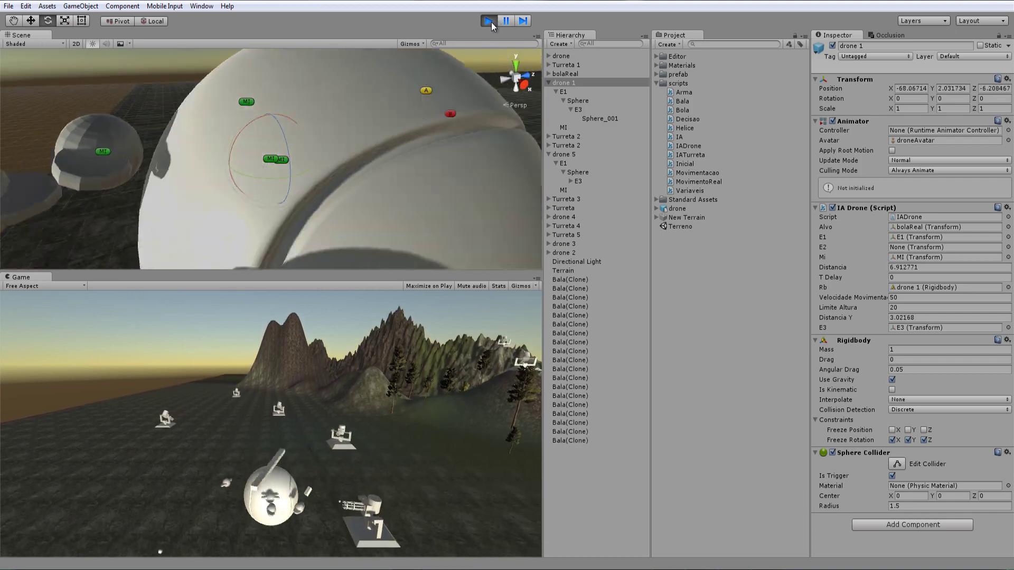
{"action": "left_click", "coordinate": [491, 22]}
Restore the Mathf.Lerp easing toward 20 and 0 on lines 47 and 36 of IADrone.js
{"action": "key", "text": "alt+Tab"}
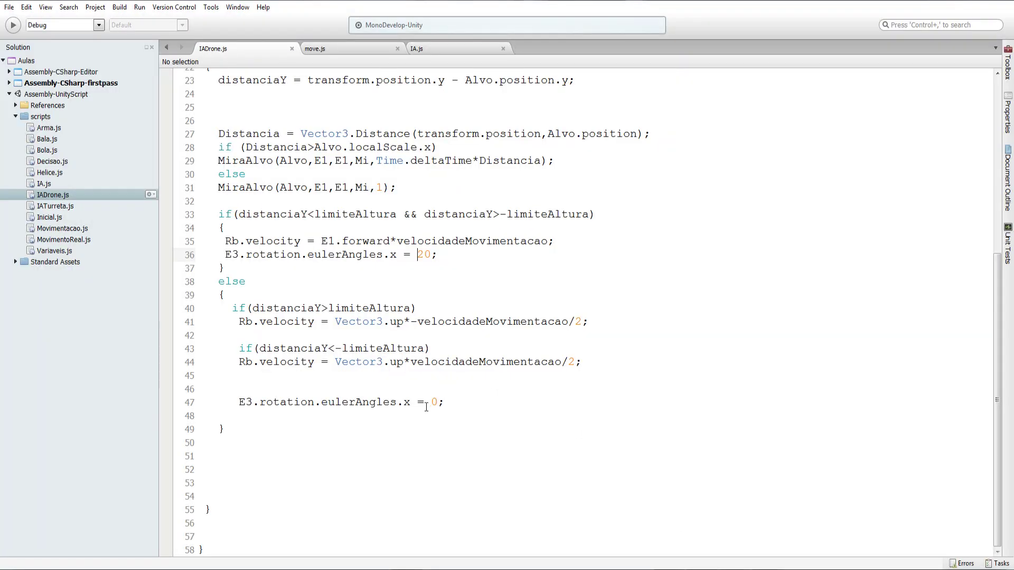
{"action": "key", "text": "ctrl+y"}
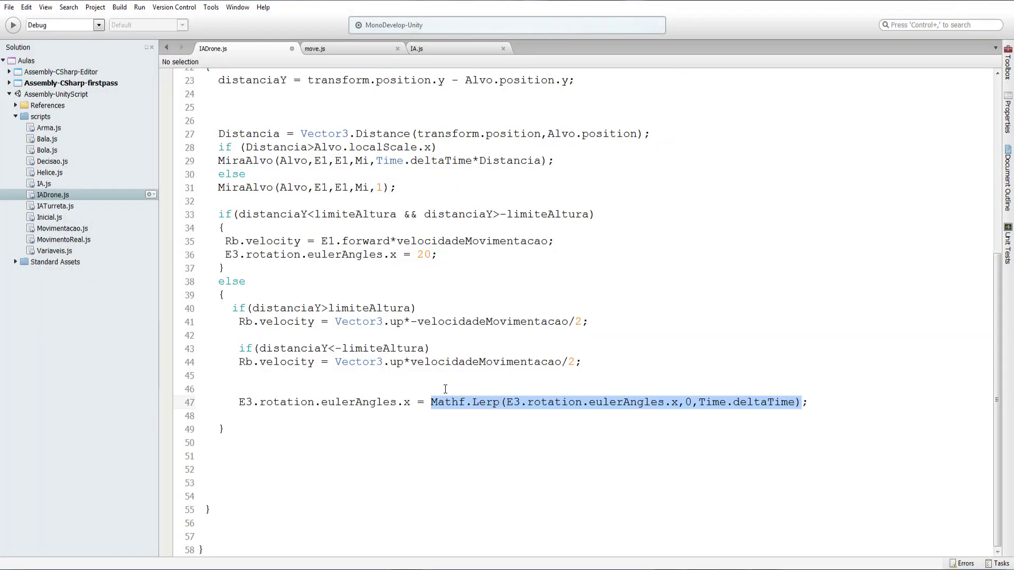
{"action": "key", "text": "ctrl+y"}
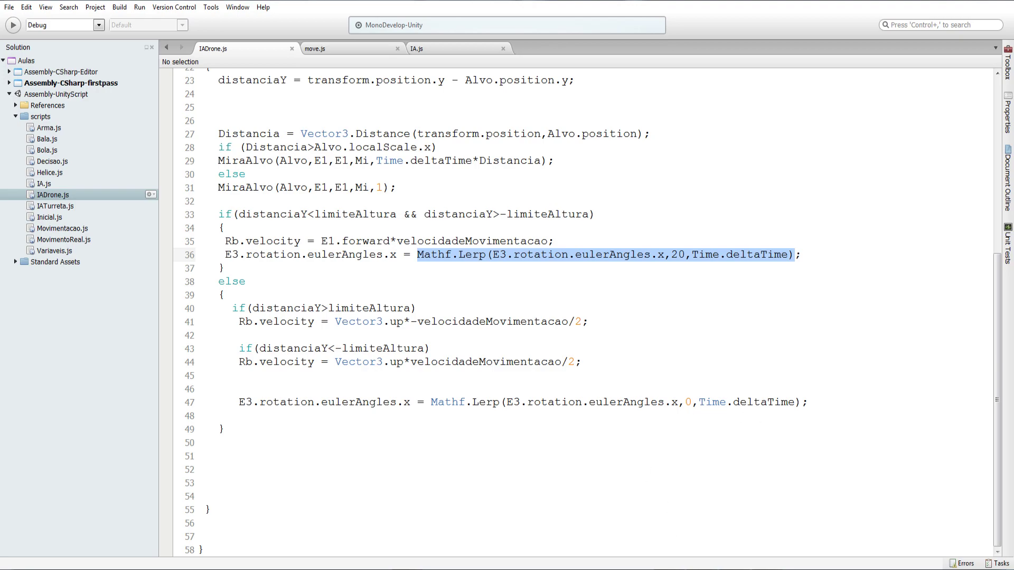
{"action": "key", "text": "alt+Tab"}
Play-test the Lerp drone version in Unity, stop it, and return to IADrone.js
{"action": "left_click", "coordinate": [488, 21]}
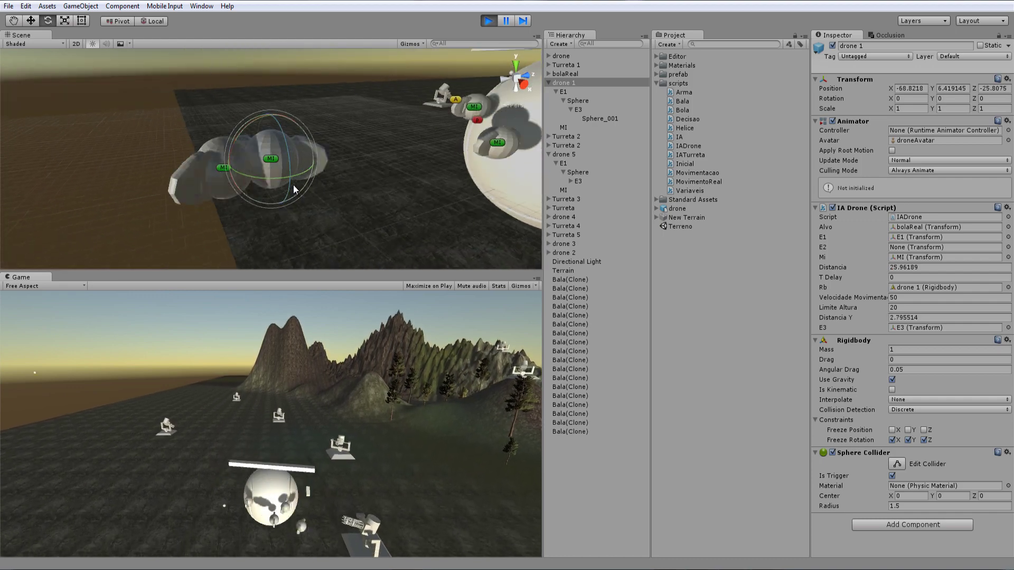
{"action": "left_click", "coordinate": [489, 21]}
{"action": "key", "text": "alt+Tab"}
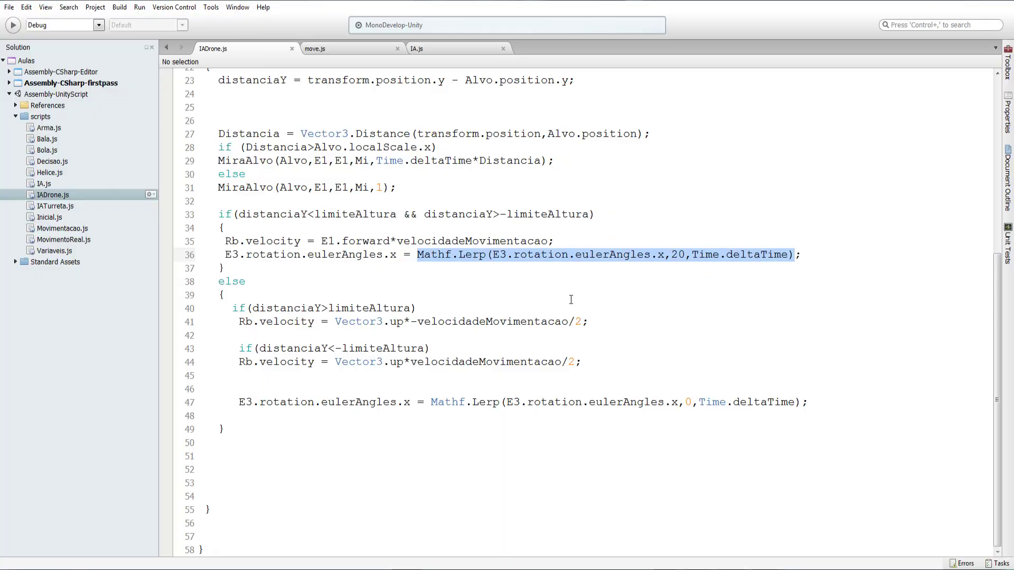
Add rotation.eulerAngles.x to the E3 Lerp start value, then attempt a Unity play run
{"action": "left_click", "coordinate": [495, 254]}
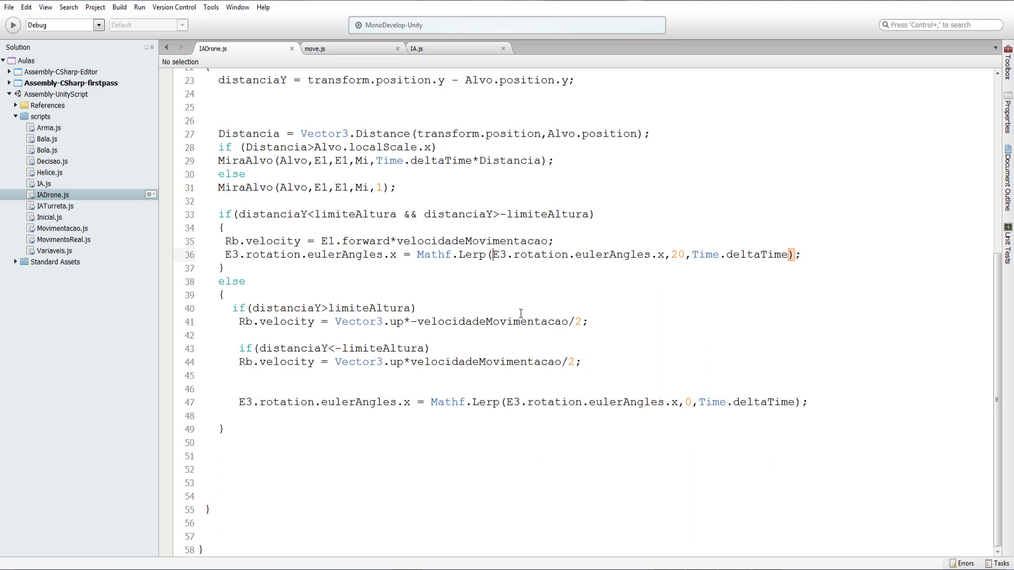
{"action": "left_click_drag", "start_coordinate": [665, 255], "coordinate": [512, 255]}
{"action": "type", "text": "rotation.eulerAngles.x"}
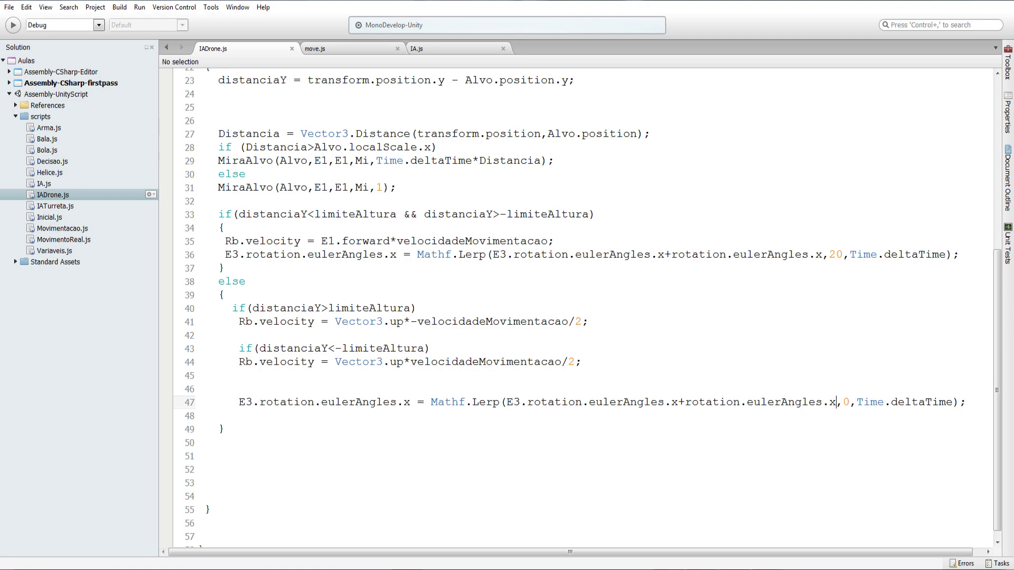
{"action": "key", "text": "alt+Tab"}
{"action": "left_click", "coordinate": [488, 21]}
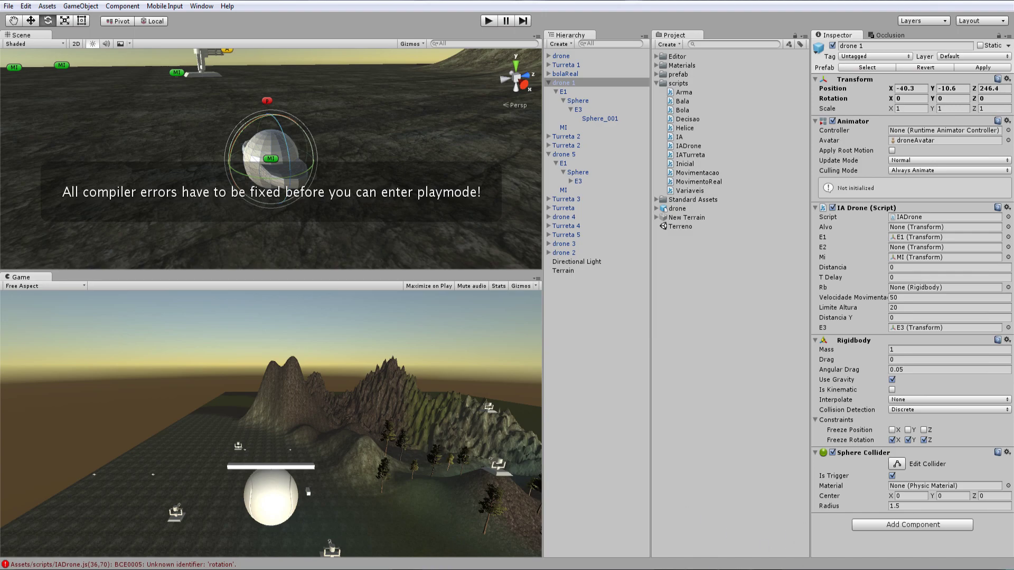
Prefix rotation.eulerAngles.x with 'transform.' on line 36 to fix the unknown identifier error
{"action": "key", "text": "alt+Tab"}
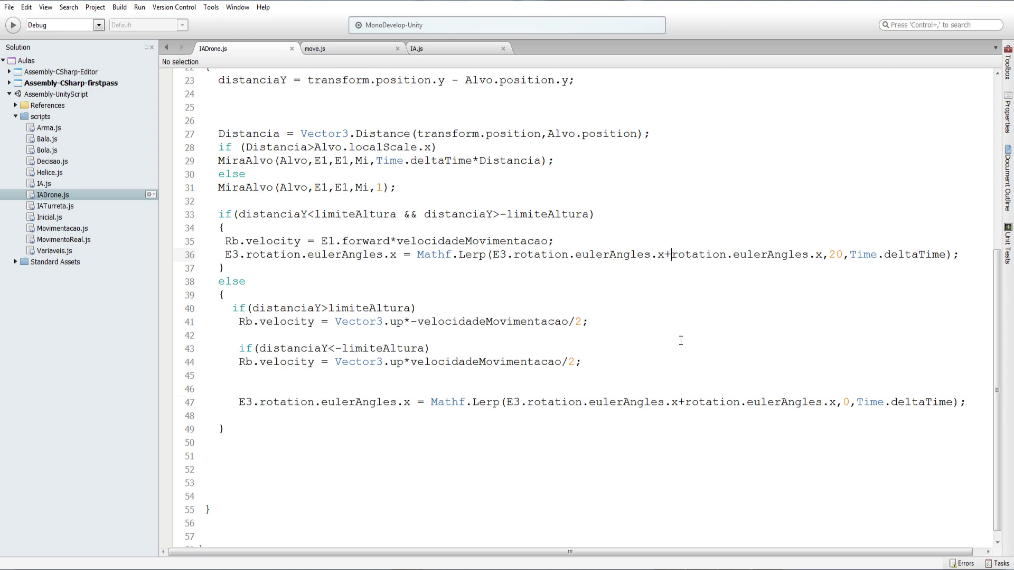
{"action": "type", "text": "transform.transform."}
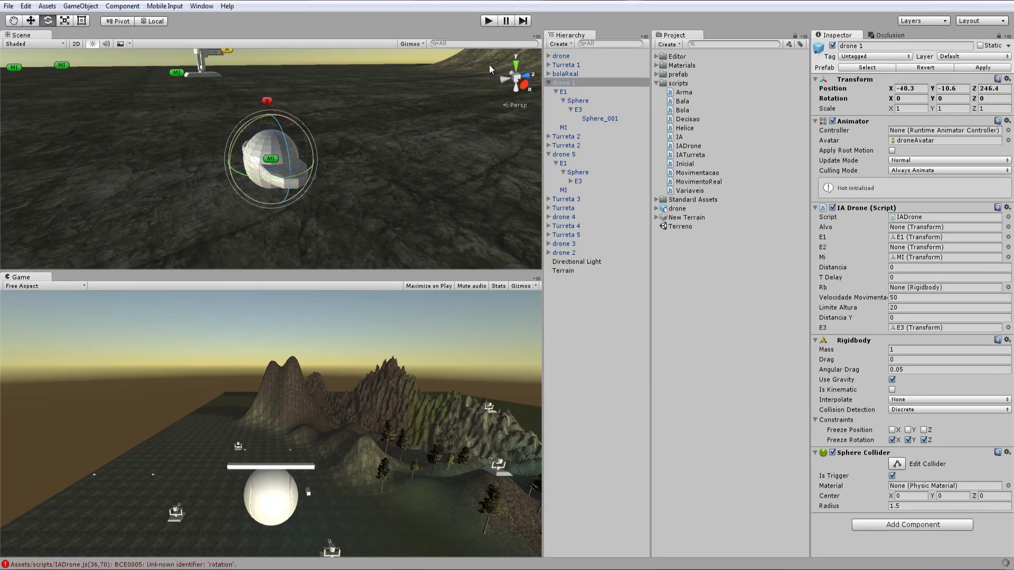
Run a brief Unity play test of the compiling drone script, then stop it
{"action": "left_click", "coordinate": [487, 21]}
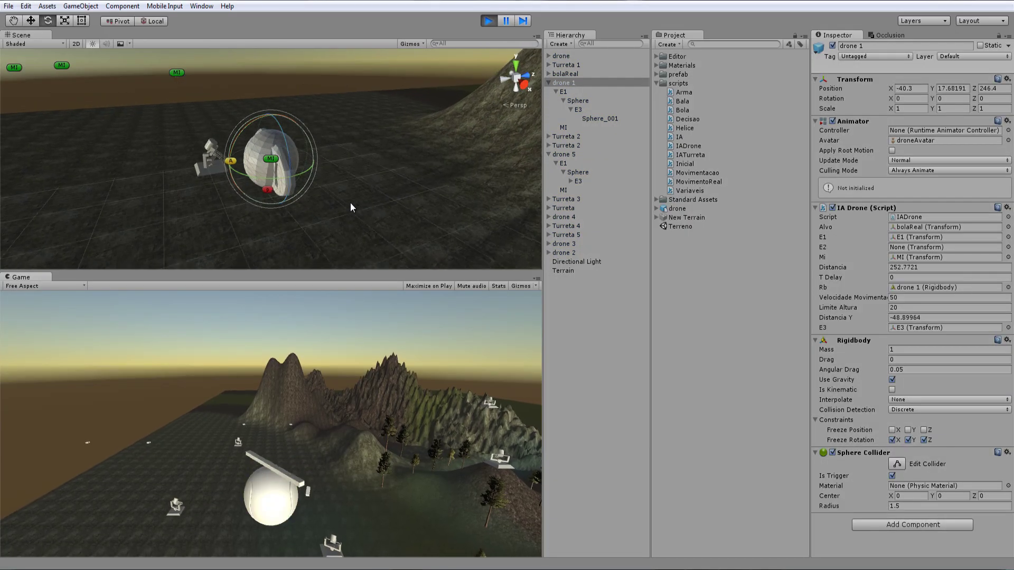
{"action": "left_click", "coordinate": [488, 21]}
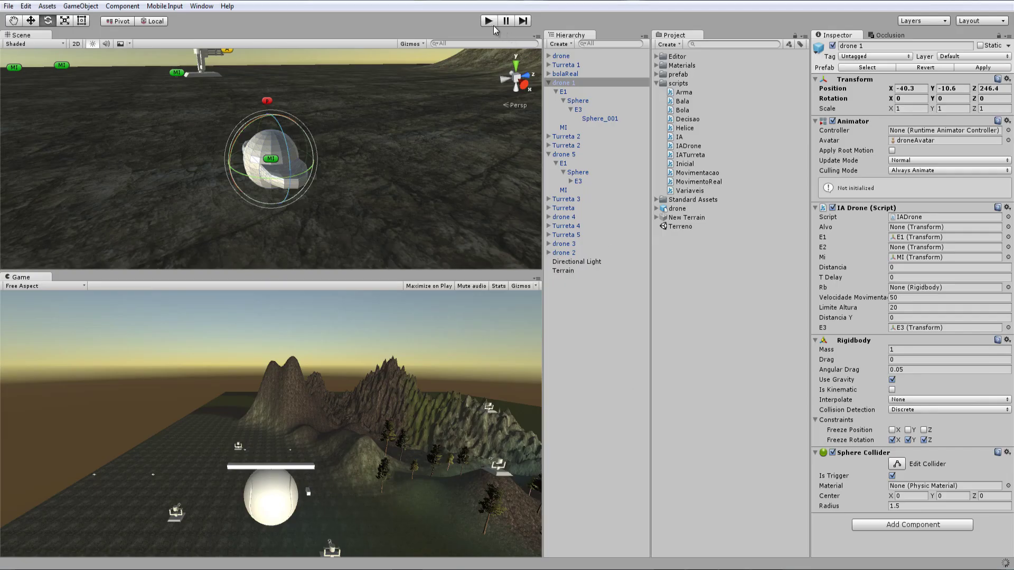
Play-test the subtracted-rotation Lerp version in Unity, stop it, and return to IADrone.js
{"action": "left_click", "coordinate": [493, 25]}
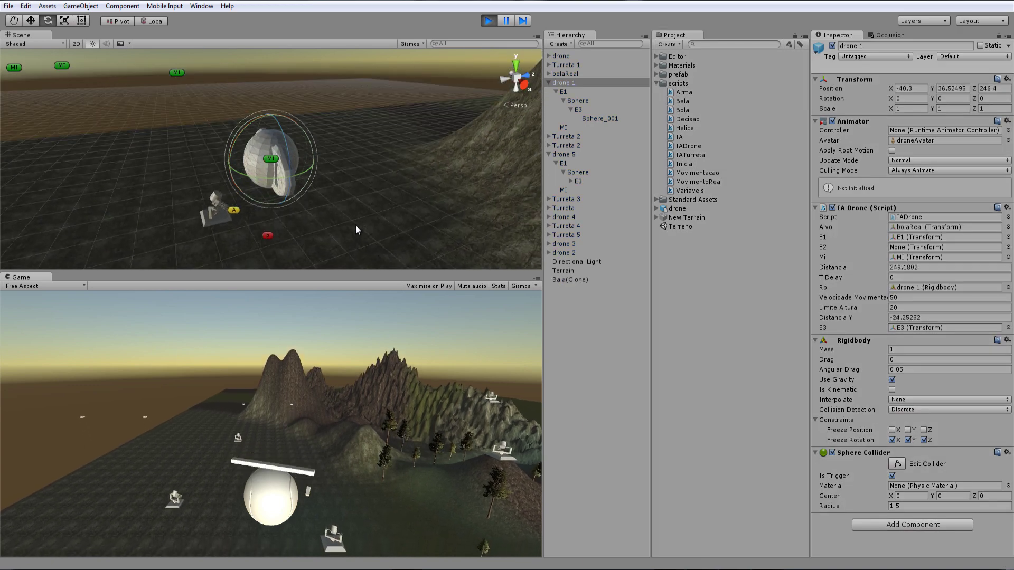
{"action": "left_click", "coordinate": [487, 24]}
{"action": "key", "text": "alt+Tab"}
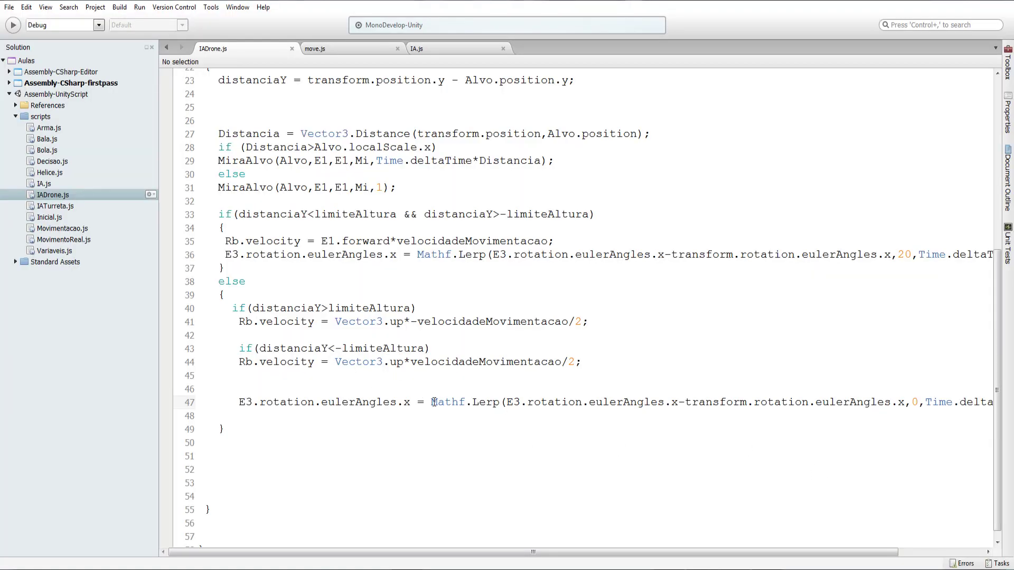
Replace the Lerp calls so E3's x rotation is set directly to 0 on line 47 and 20 on line 36
{"action": "key", "text": "shift+End"}
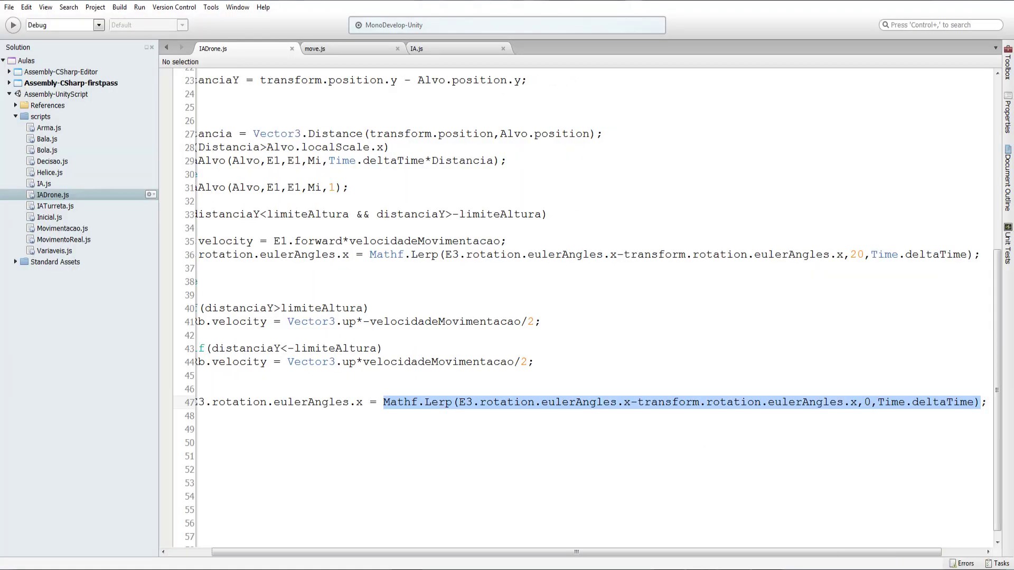
{"action": "type", "text": "0;"}
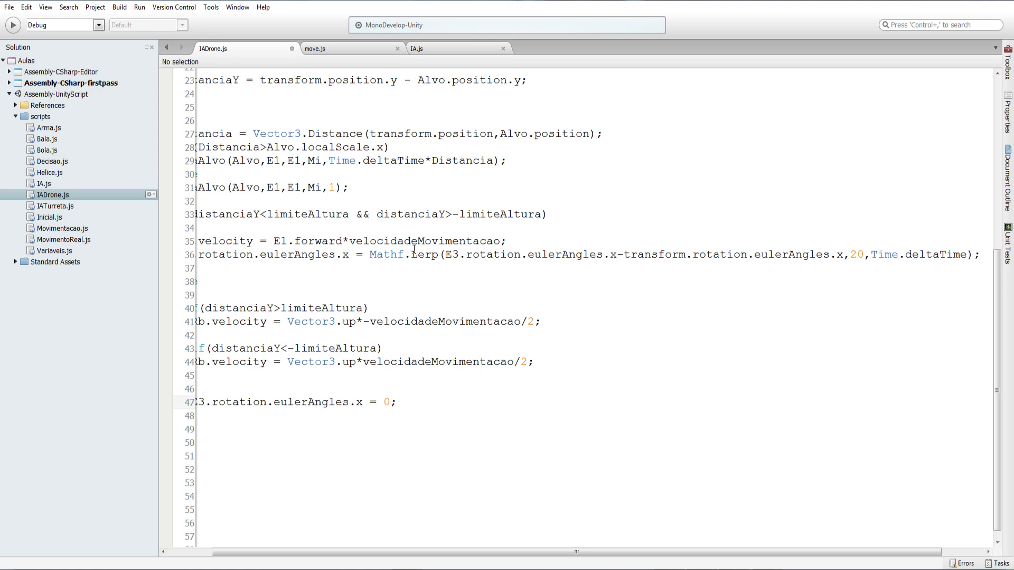
{"action": "left_click", "coordinate": [369, 255]}
{"action": "key", "text": "shift+End"}
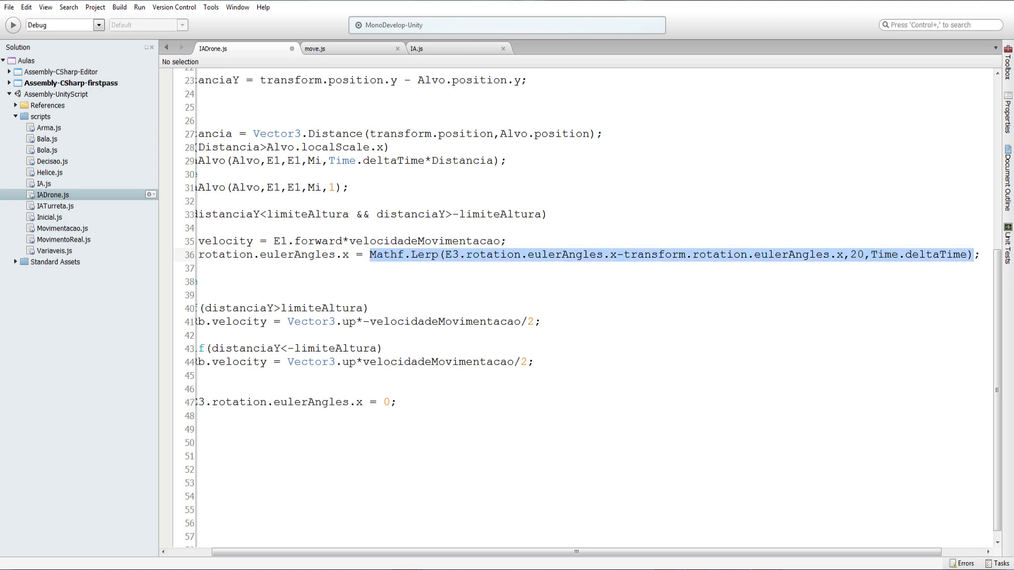
{"action": "type", "text": "20;"}
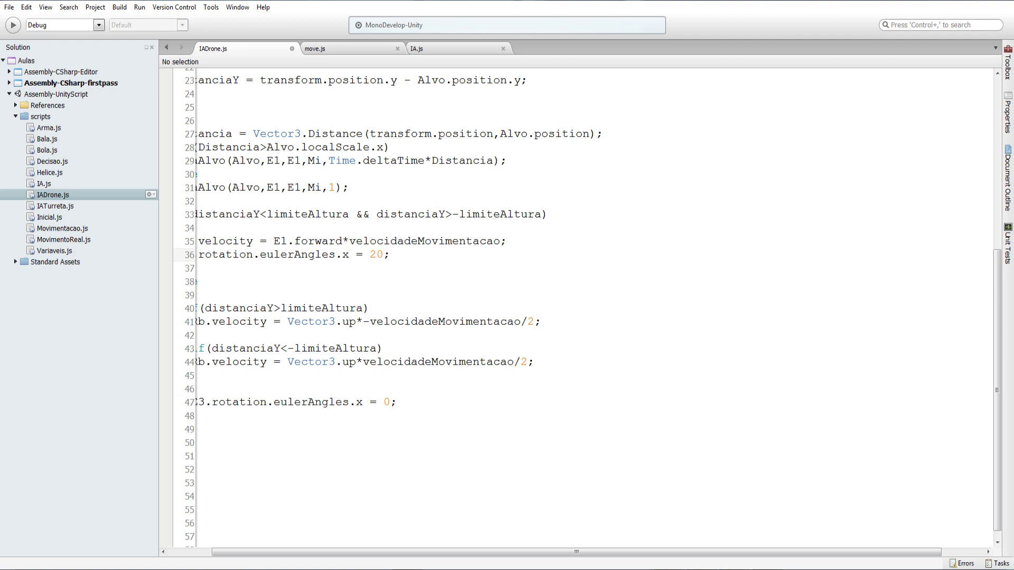
{"action": "left_click_drag", "start_coordinate": [255, 555], "coordinate": [177, 539]}
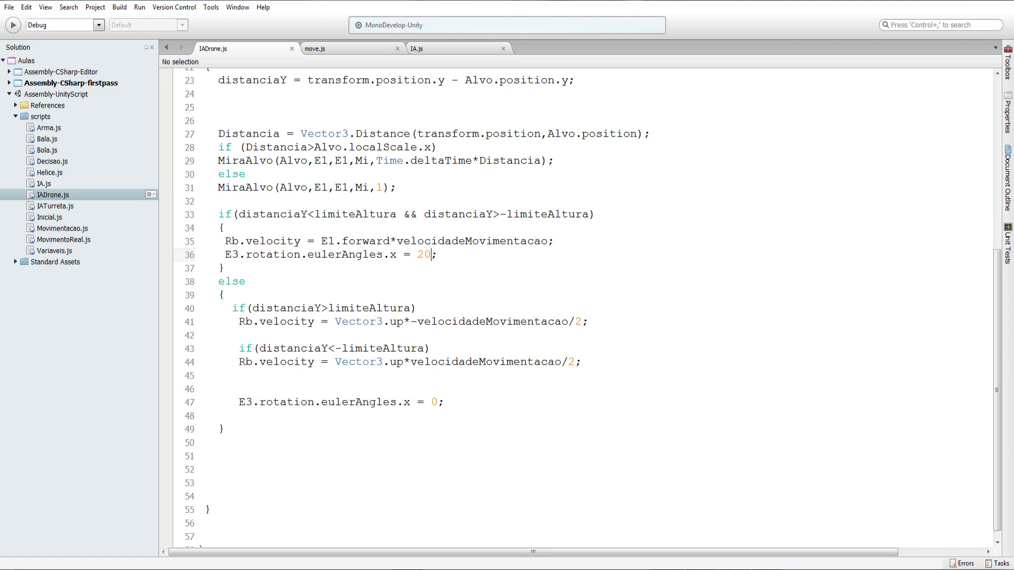
{"action": "key", "text": "alt+Tab"}
Play-test the fixed 20/0 angle version in Unity, stop it, and return to IADrone.js
{"action": "left_click", "coordinate": [490, 21]}
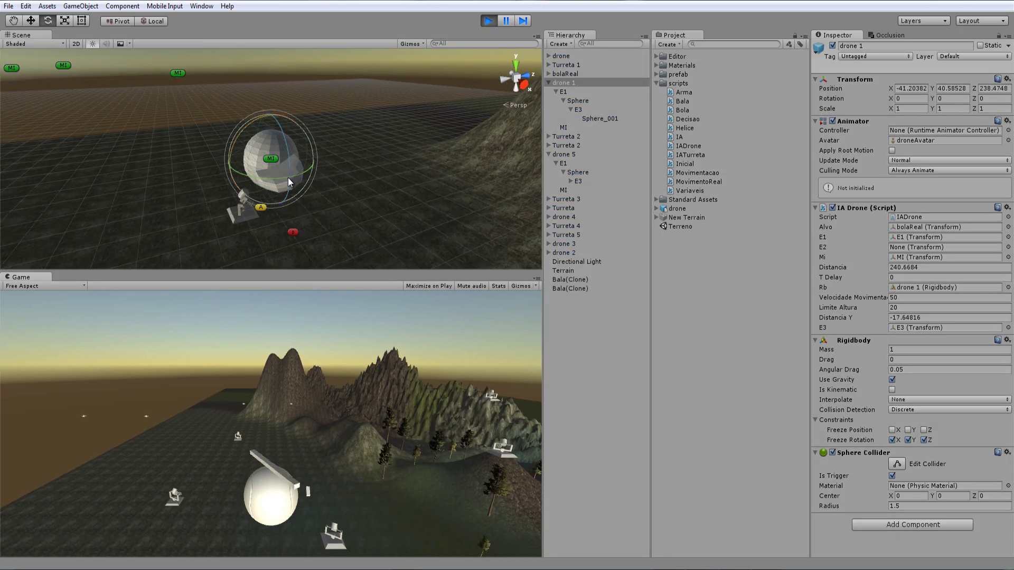
{"action": "left_click", "coordinate": [488, 21]}
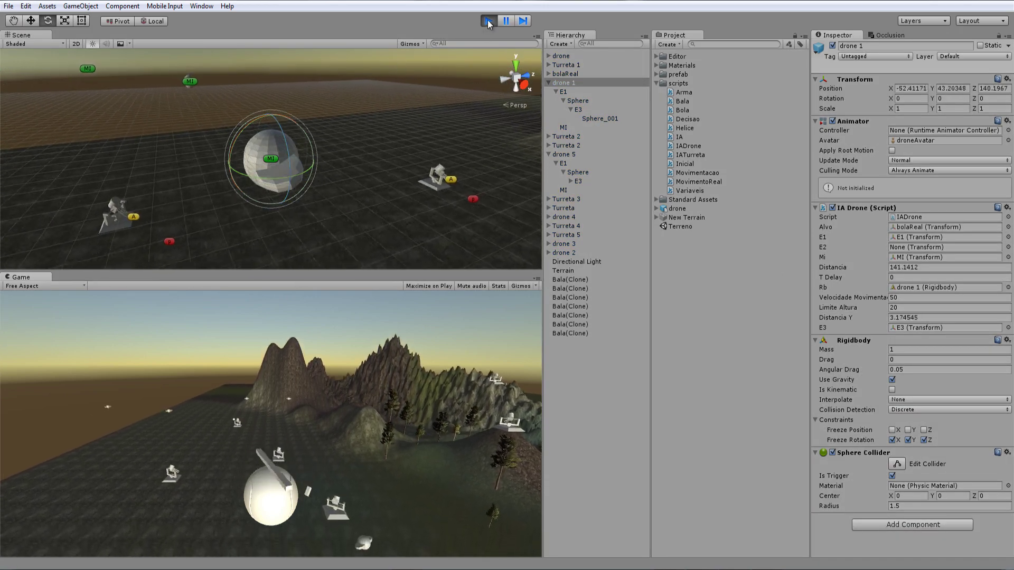
{"action": "key", "text": "alt+Tab"}
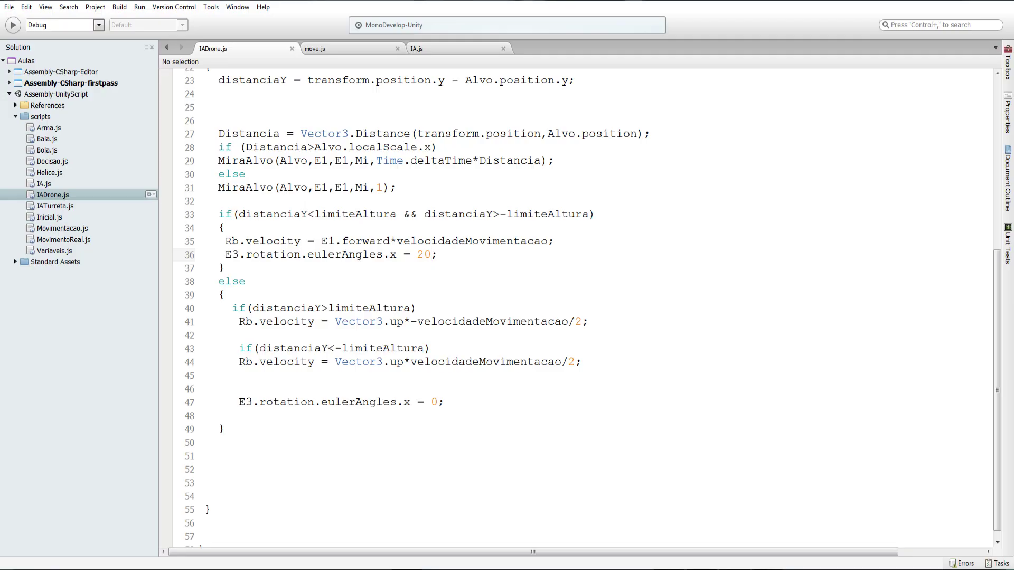
Start a longer Unity play run to watch the drones circle bolaReal
{"action": "key", "text": "alt+Tab"}
{"action": "left_click", "coordinate": [488, 22]}
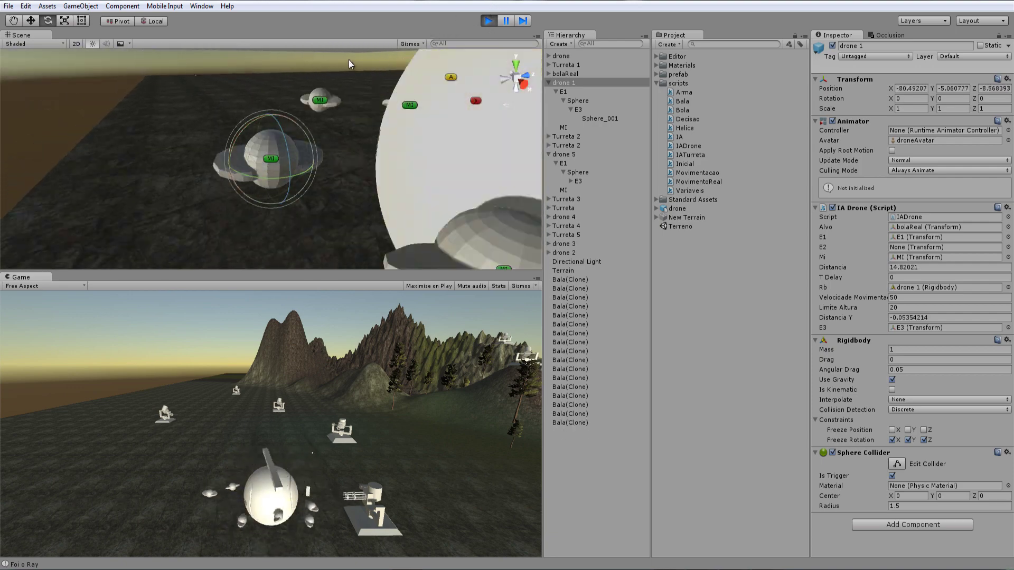
Restart the play run and maximize the Game view to watch the drones full-screen
{"action": "left_click", "coordinate": [489, 22]}
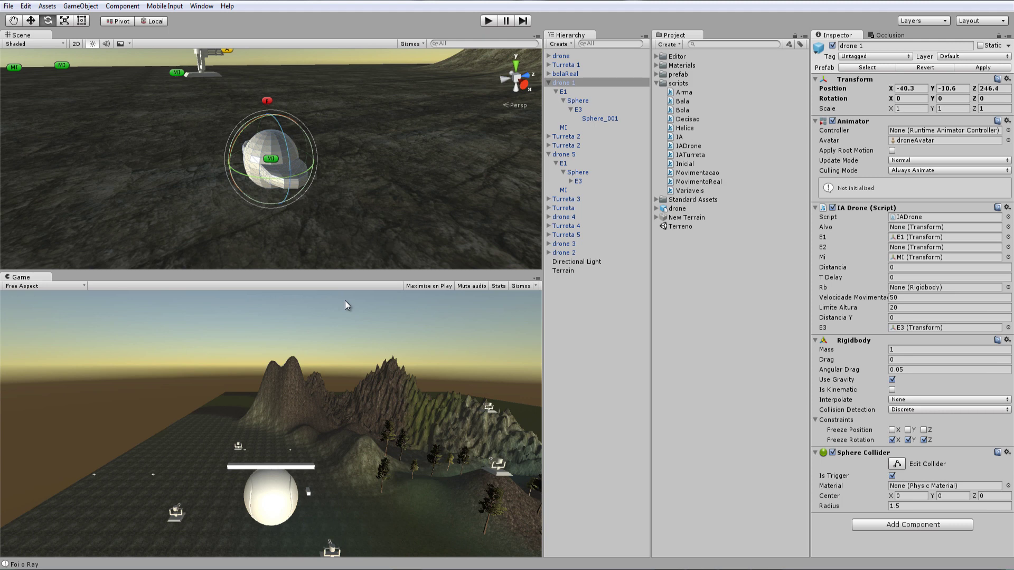
{"action": "left_click", "coordinate": [490, 25]}
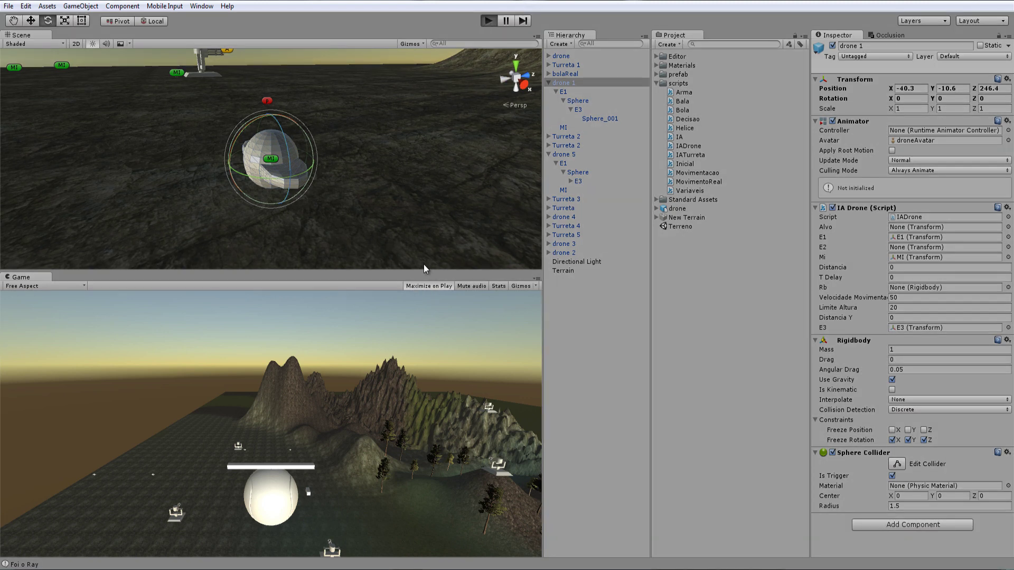
{"action": "left_click", "coordinate": [445, 286]}
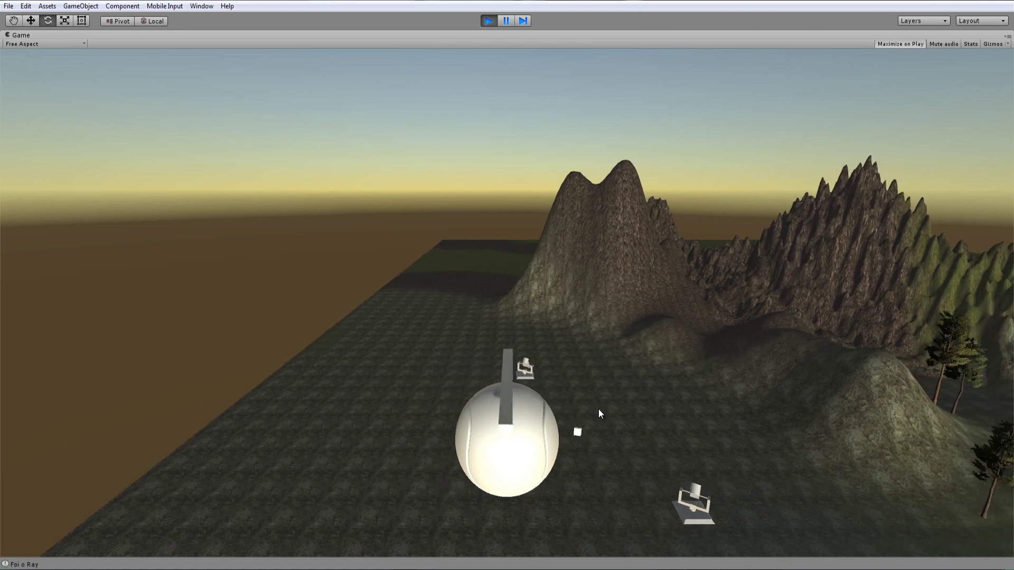
Restart play mode and fire a shot across the terrain at the drones swarming bolaReal
{"action": "left_click", "coordinate": [487, 23]}
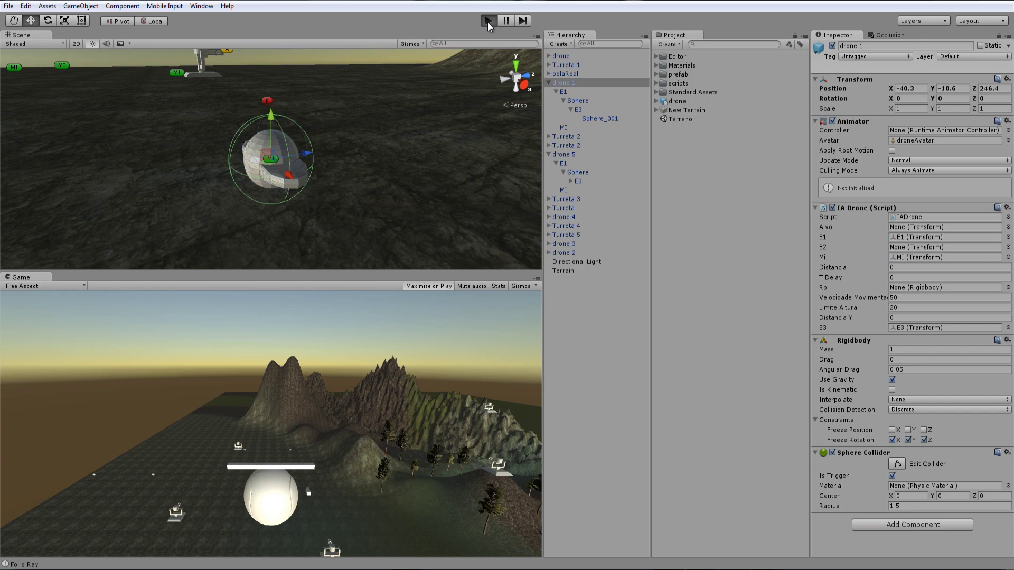
{"action": "left_click", "coordinate": [487, 22]}
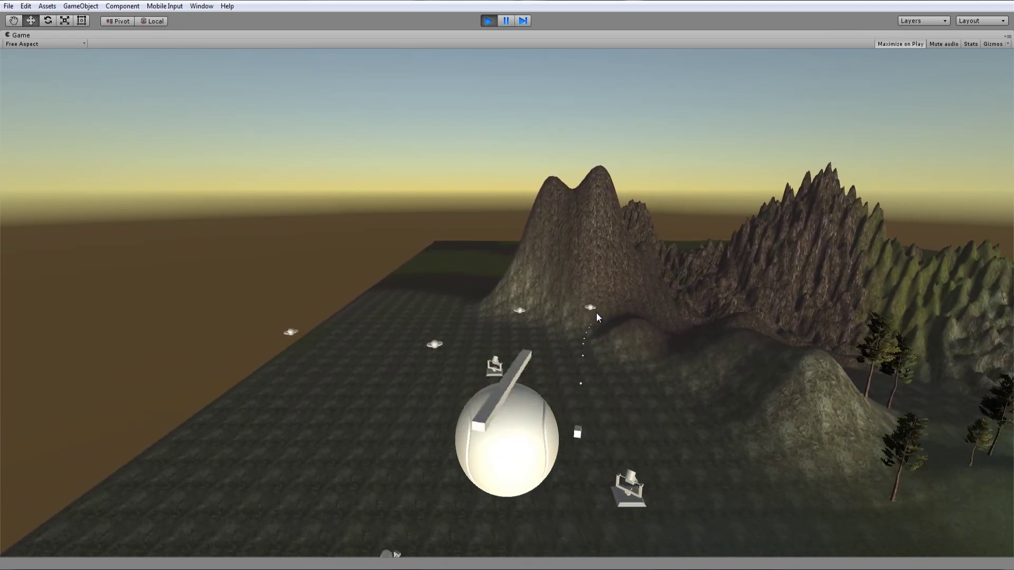
{"action": "left_click", "coordinate": [582, 303]}
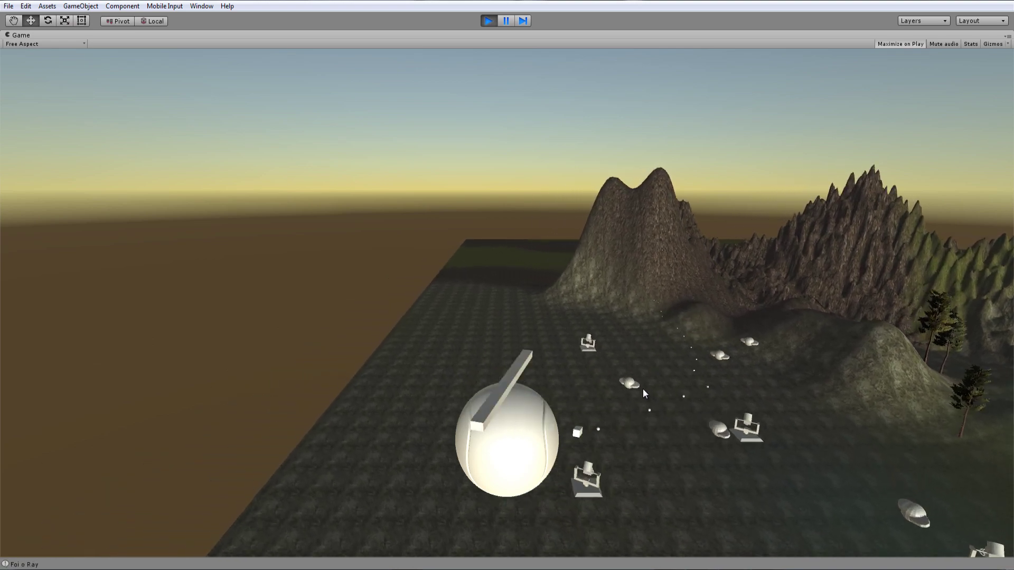